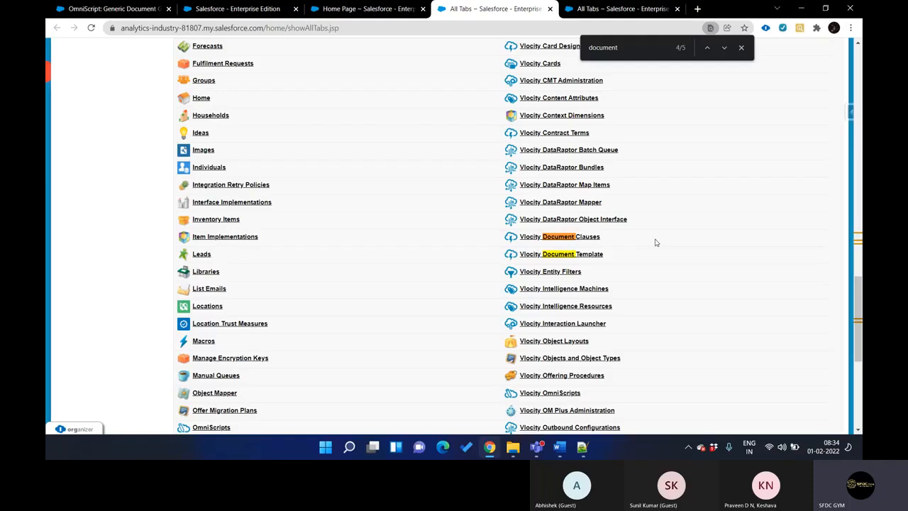
Close the page search on the All Tabs list and open Setup in a separate browser tab
scroll(655, 243, up, 10)
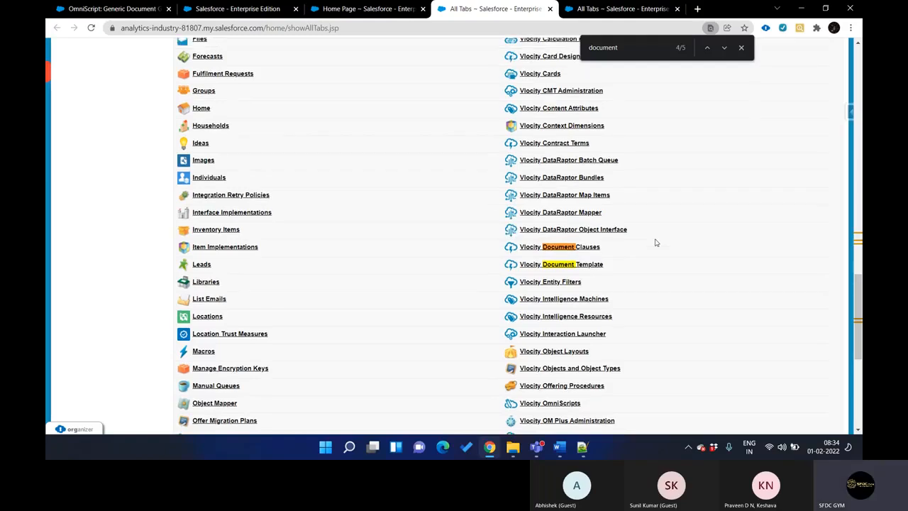
scroll(655, 243, up, 6)
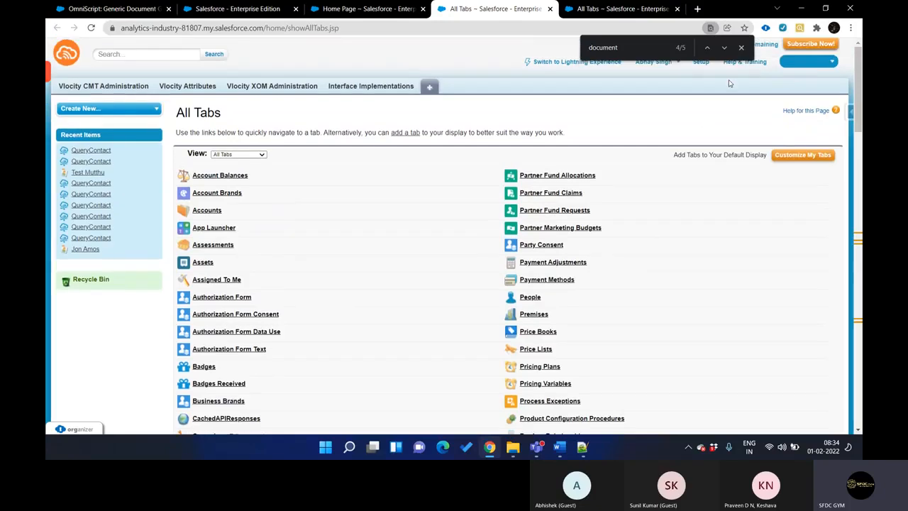
click(741, 47)
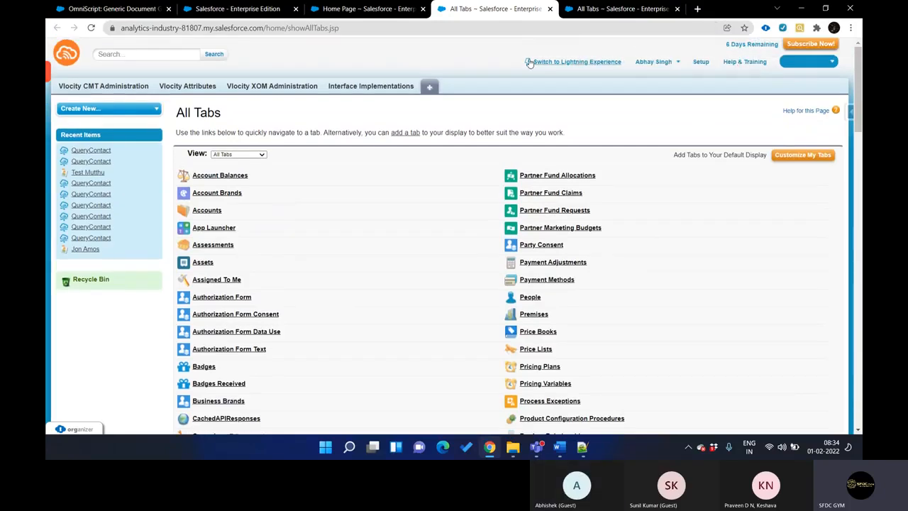
click(700, 62)
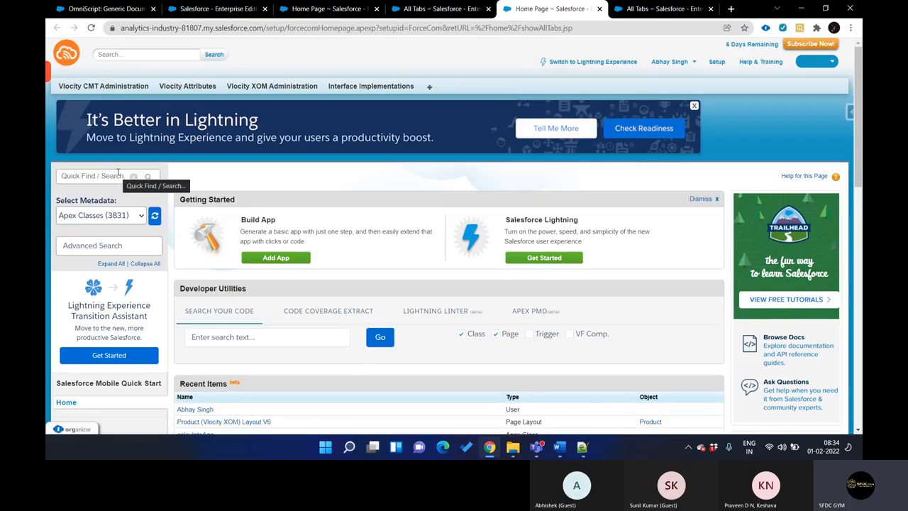
Search Setup for "email te" and open the Classic Email Templates page
click(118, 175)
text(email)
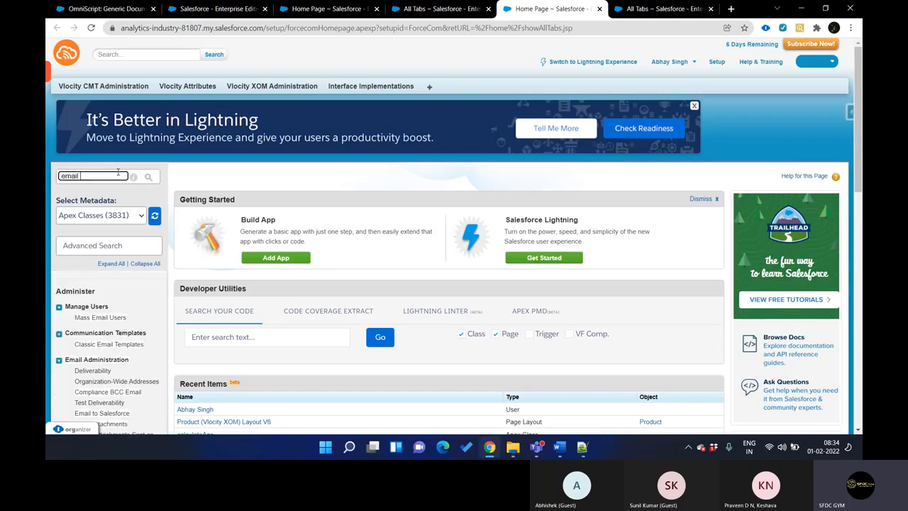
key(ctrl+a)
text(email te)
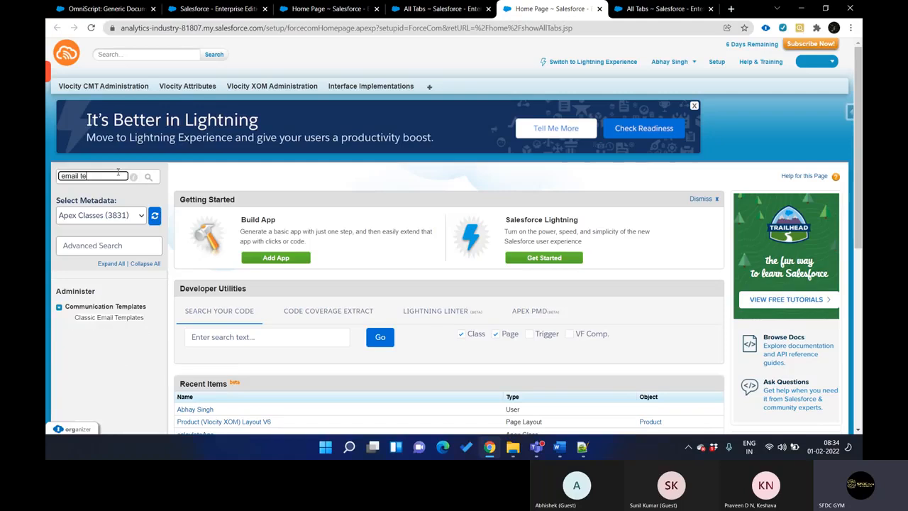
click(110, 318)
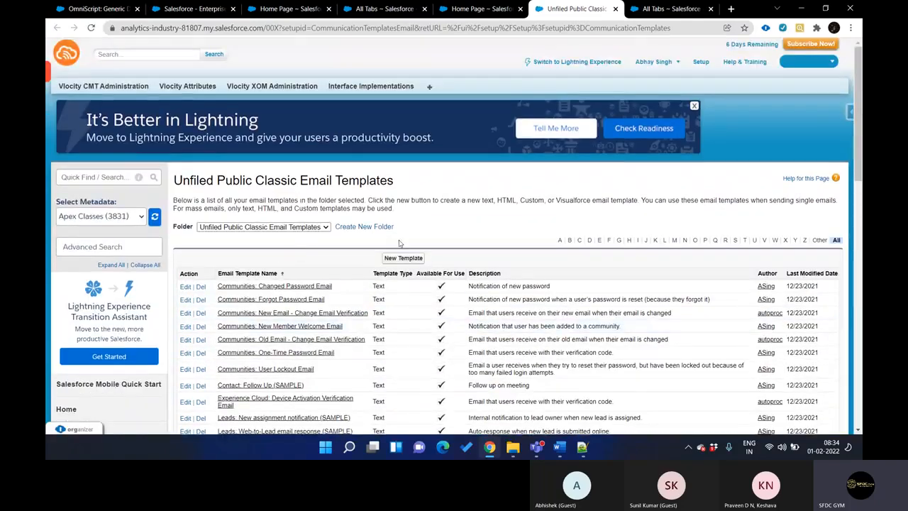
Start a new classic email template and review the template types on offer
click(403, 258)
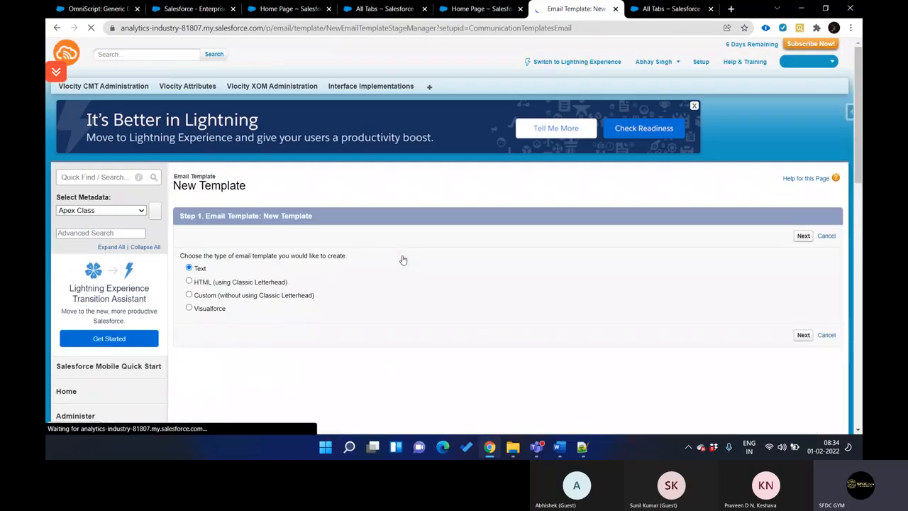
scroll(340, 209, down, 3)
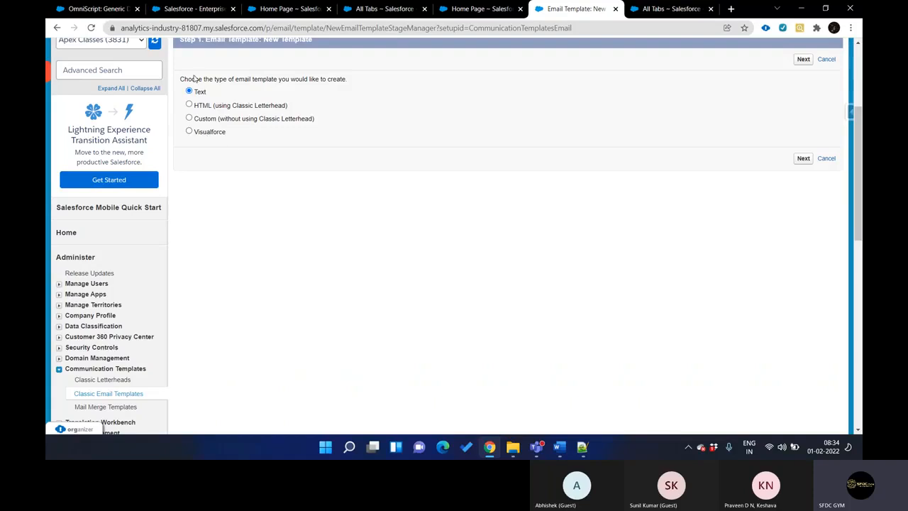
scroll(196, 224, up, 2)
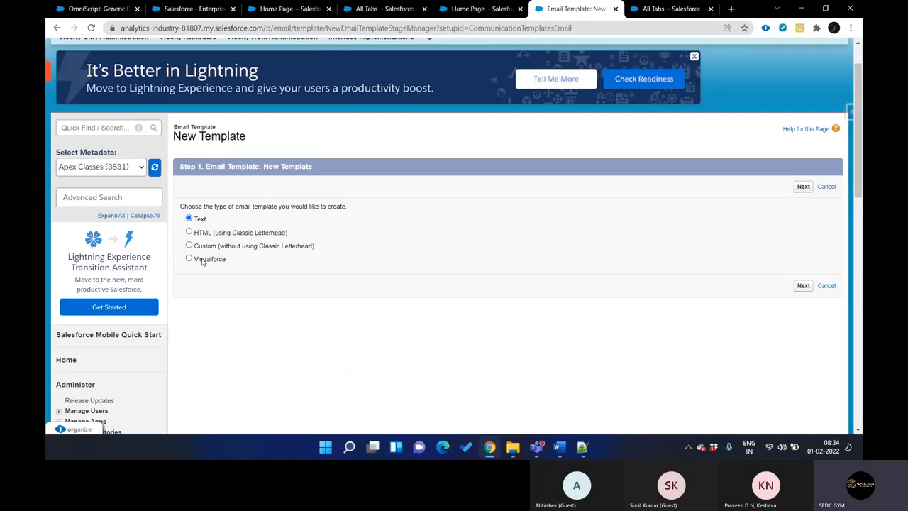
Search the All Tabs list for "vlocity" and open Vlocity Document Template
key(ctrl+shift+Tab)
key(ctrl+shift+Tab)
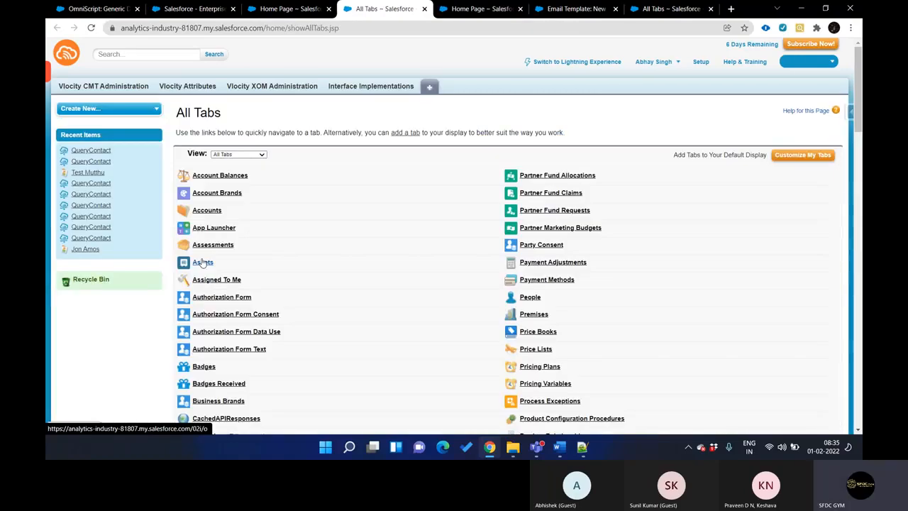
key(ctrl+f)
text(vloci)
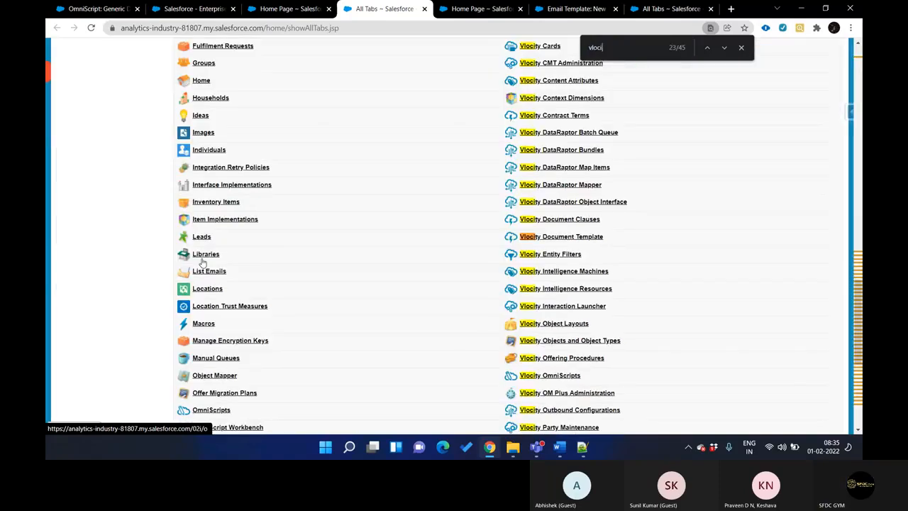
text(y)
click(545, 236)
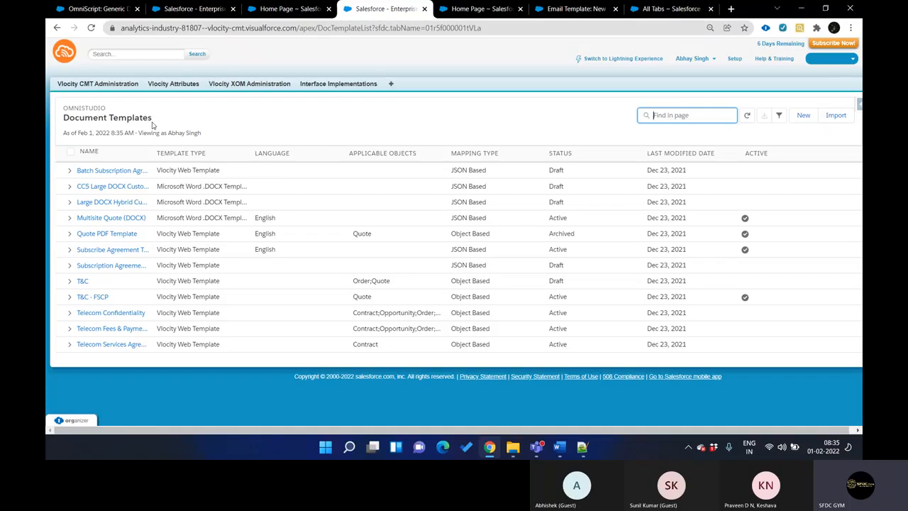
Place the email template page just before the Document Templates page in the browser and start a new document template
click(600, 10)
drag(600, 10, 408, 9)
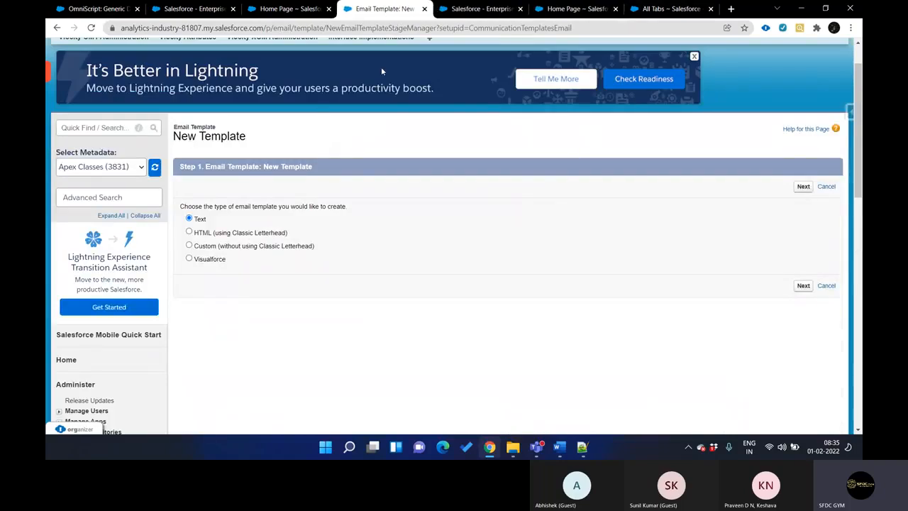
key(ctrl+Tab)
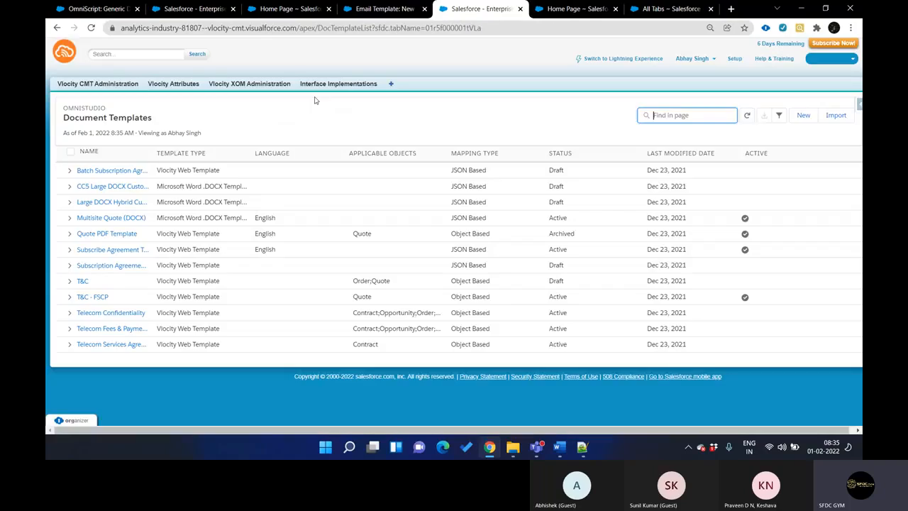
click(803, 115)
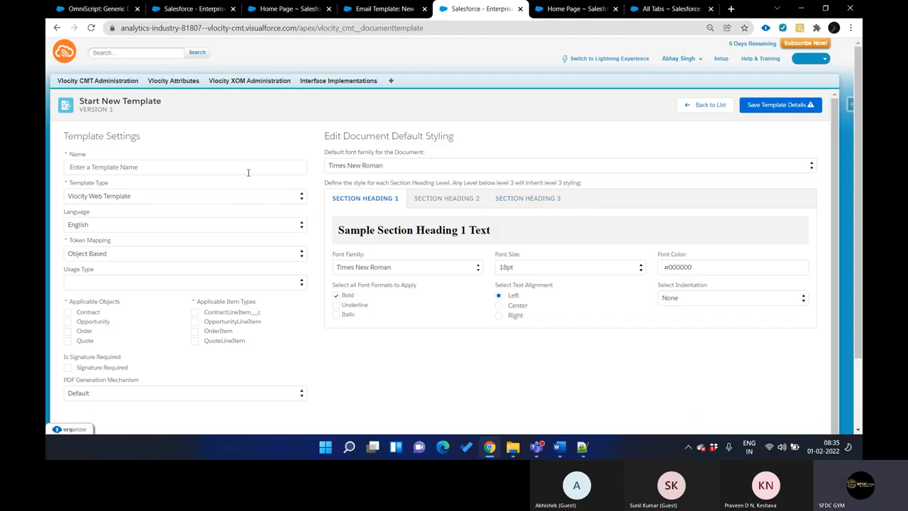
Examine the document template types, keeping Vlocity Web Template, and compare them with the classic email template types
click(97, 165)
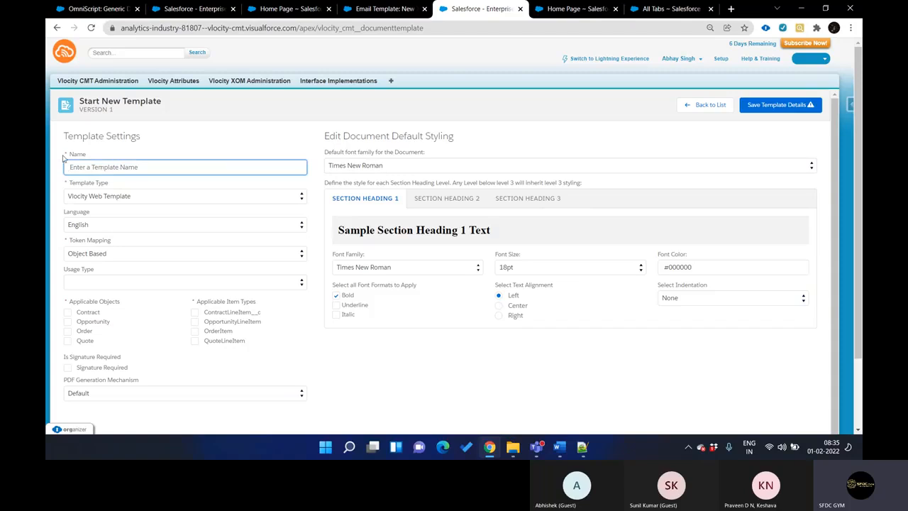
click(132, 196)
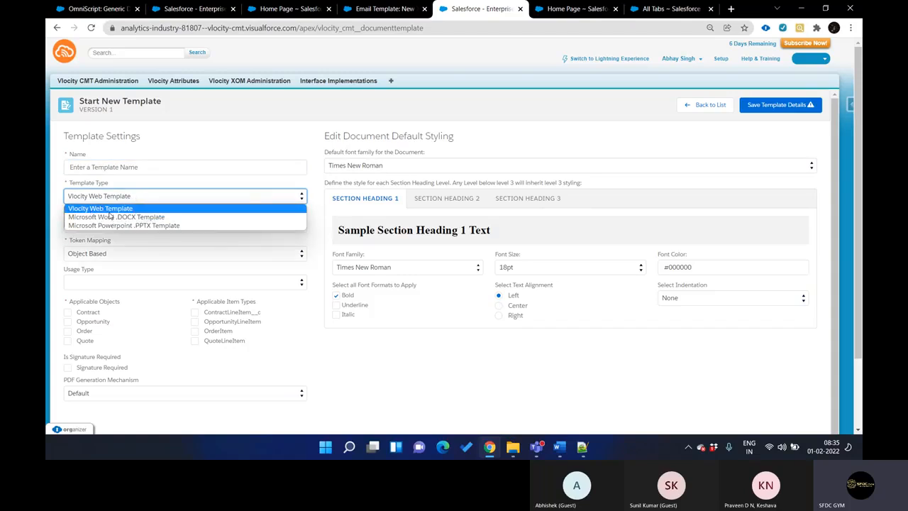
click(109, 212)
click(384, 10)
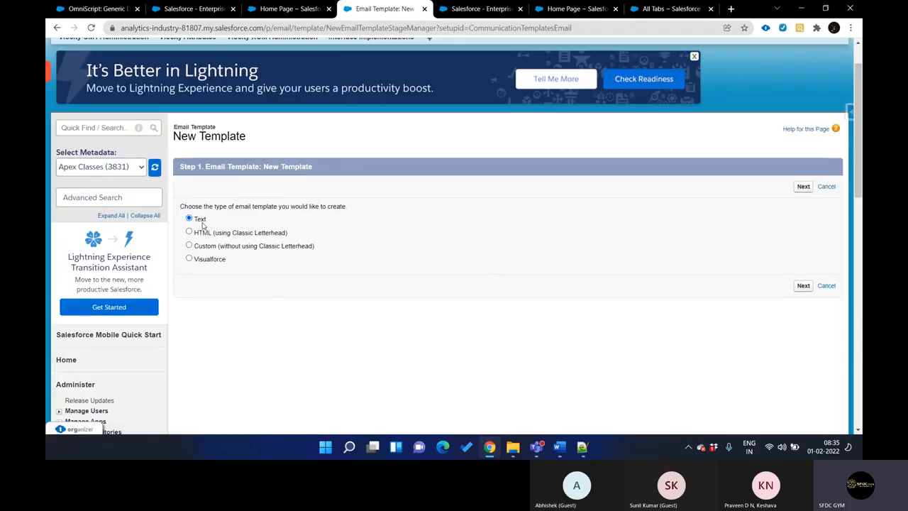
key(ctrl+Tab)
click(412, 232)
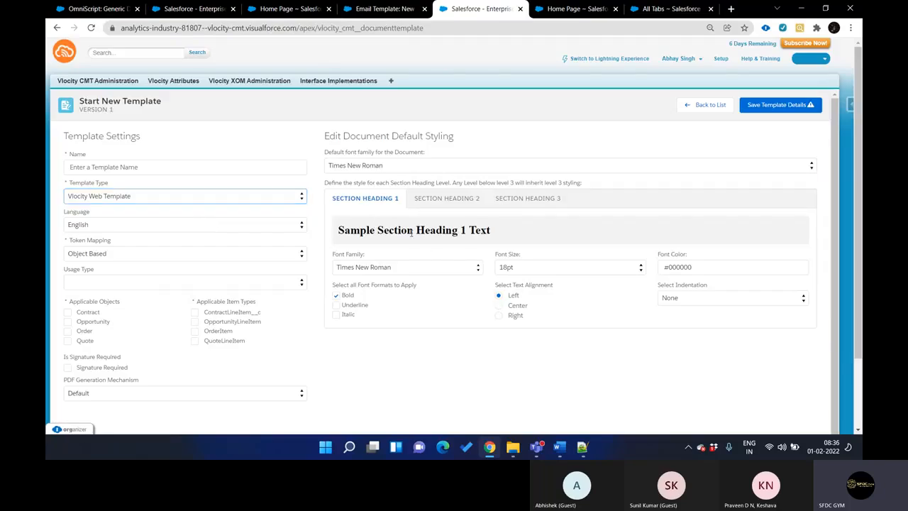
Set the font family of Section Heading 1 to Comic Sans MS
click(428, 269)
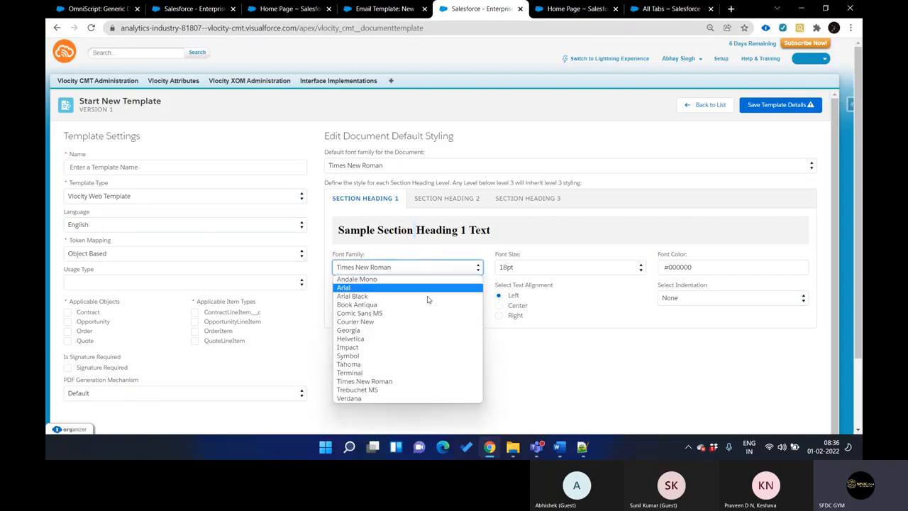
click(369, 313)
click(337, 297)
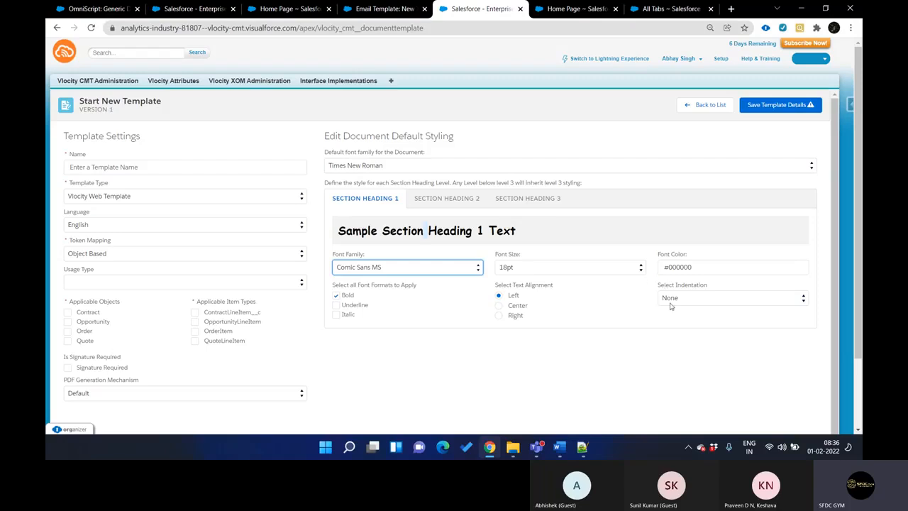
Review the default styling of Section Heading 2 and Section Heading 3, and return to Section Heading 1
click(448, 207)
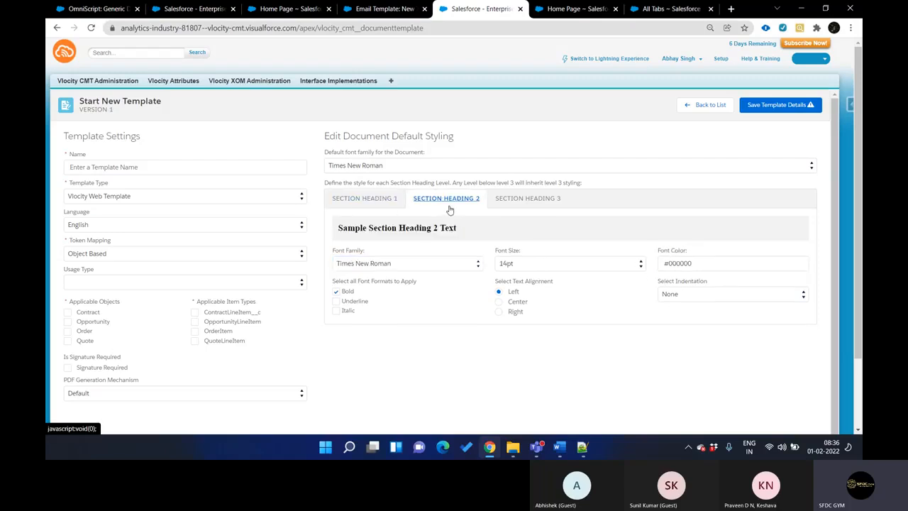
click(503, 201)
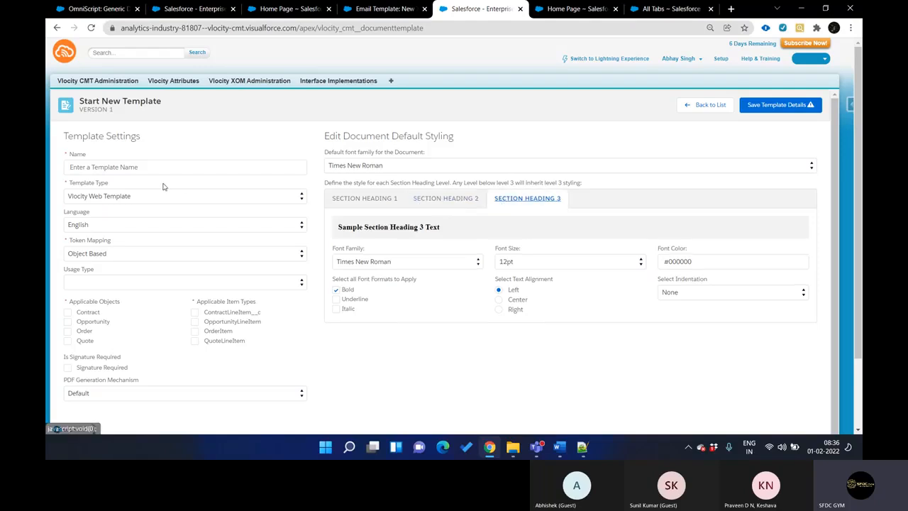
click(348, 201)
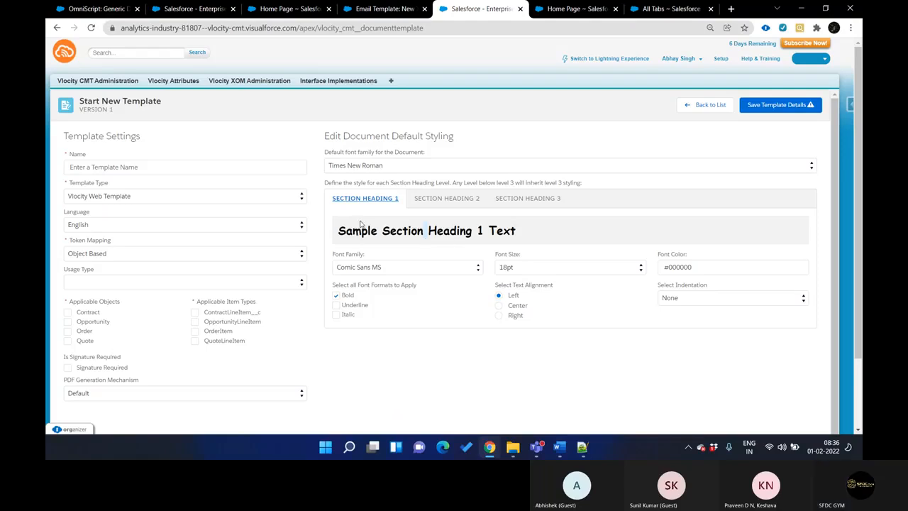
Change the new template's type to Microsoft Word .DOCX Template
click(241, 200)
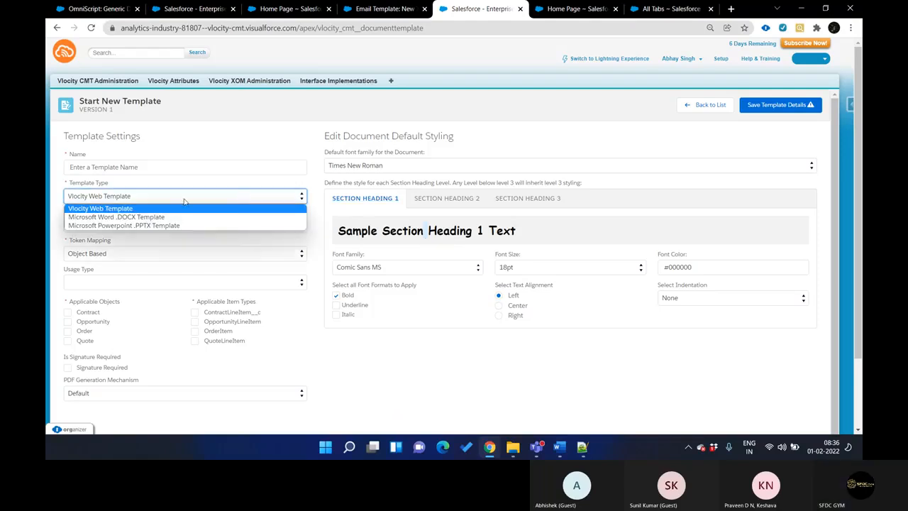
click(119, 212)
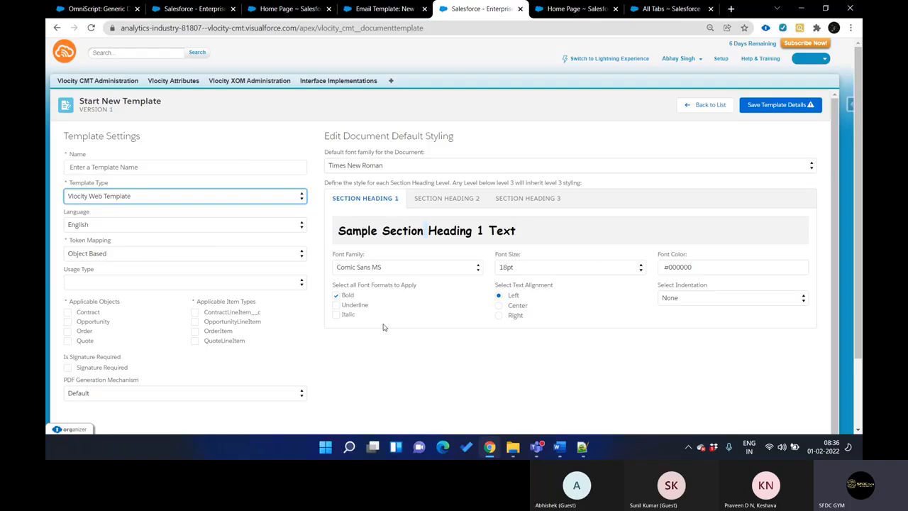
click(157, 199)
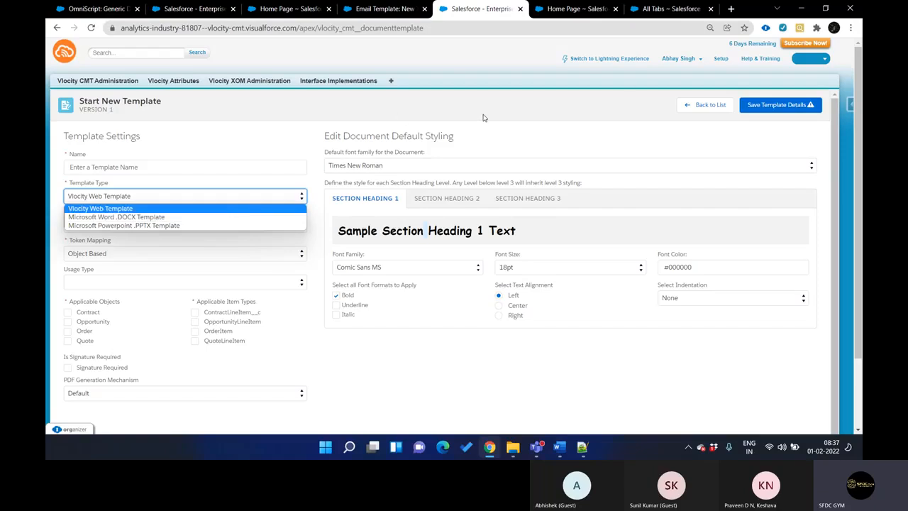
click(105, 218)
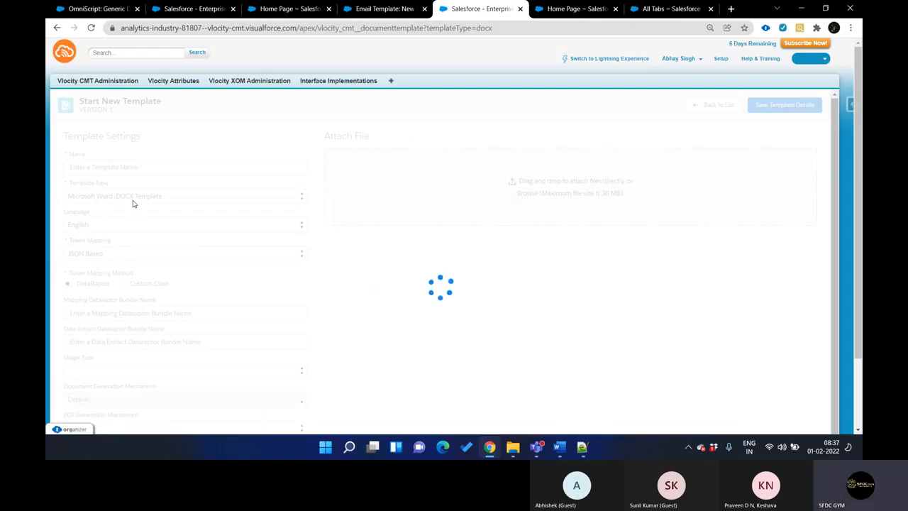
Compare the classic email template types with the document template types, keeping Microsoft Word .DOCX Template selected
key(ctrl+shift+Tab)
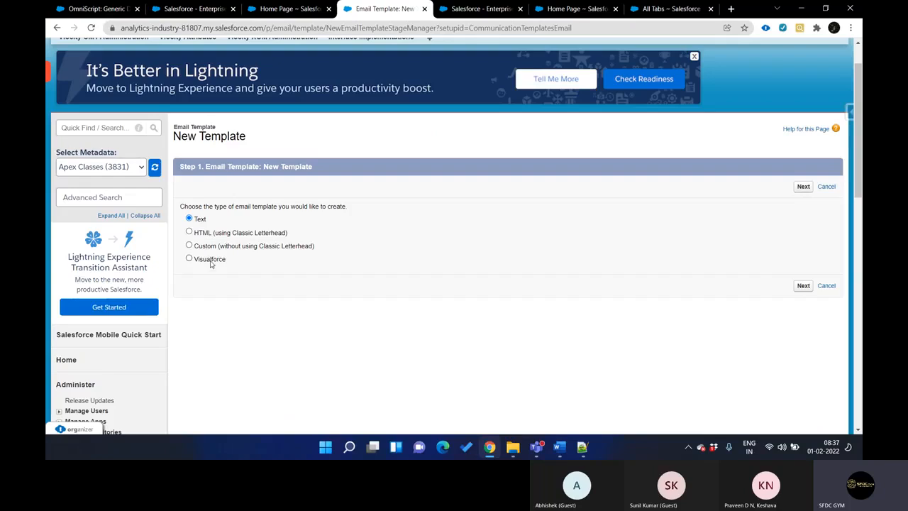
key(ctrl+Tab)
click(149, 202)
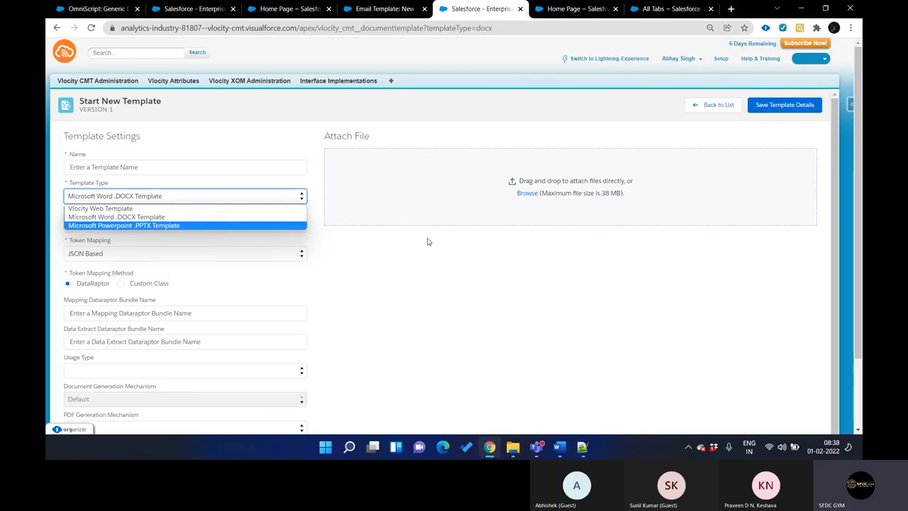
click(231, 220)
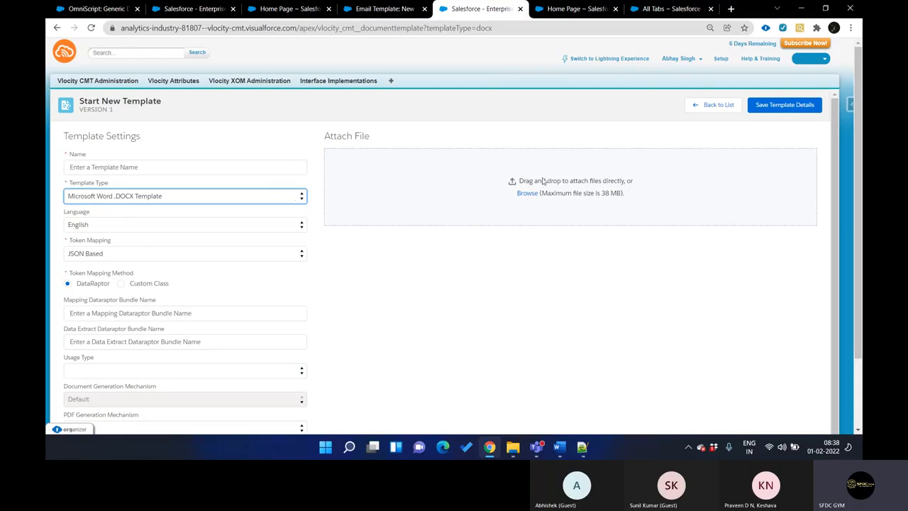
Check the file attachment area and change the template type to Microsoft Powerpoint .PPTX Template
drag(532, 182, 606, 182)
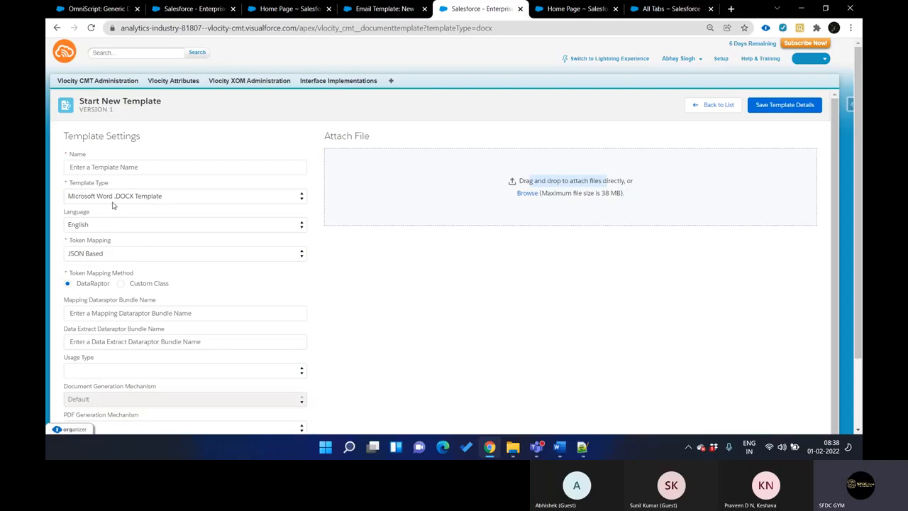
click(150, 197)
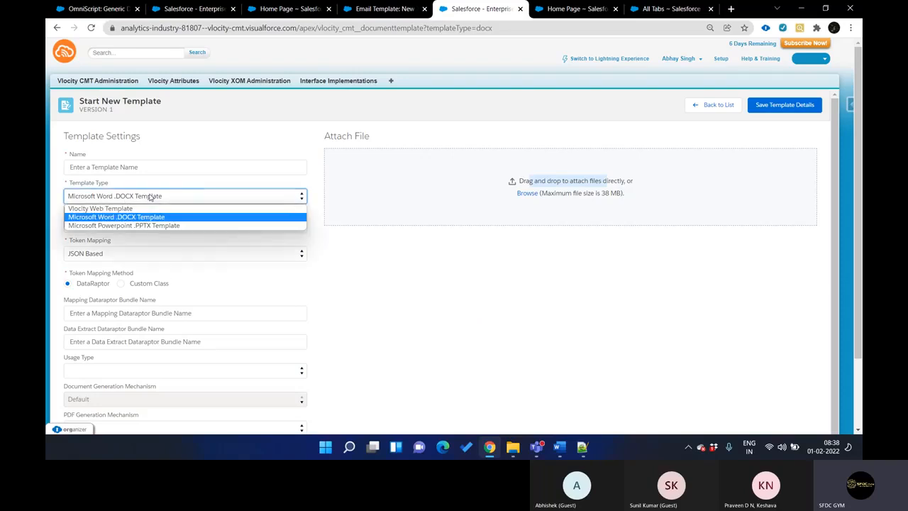
click(147, 226)
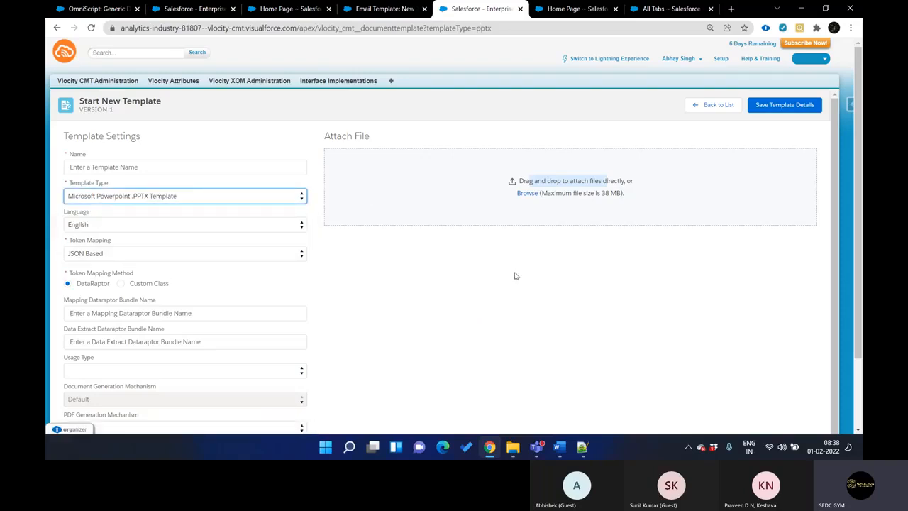
Change the document template's type to Microsoft Word .DOCX Template
click(178, 199)
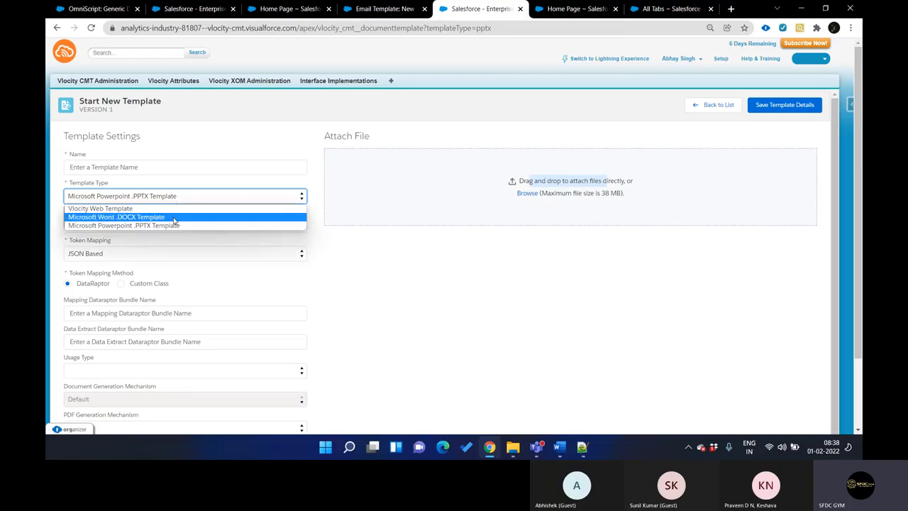
click(173, 218)
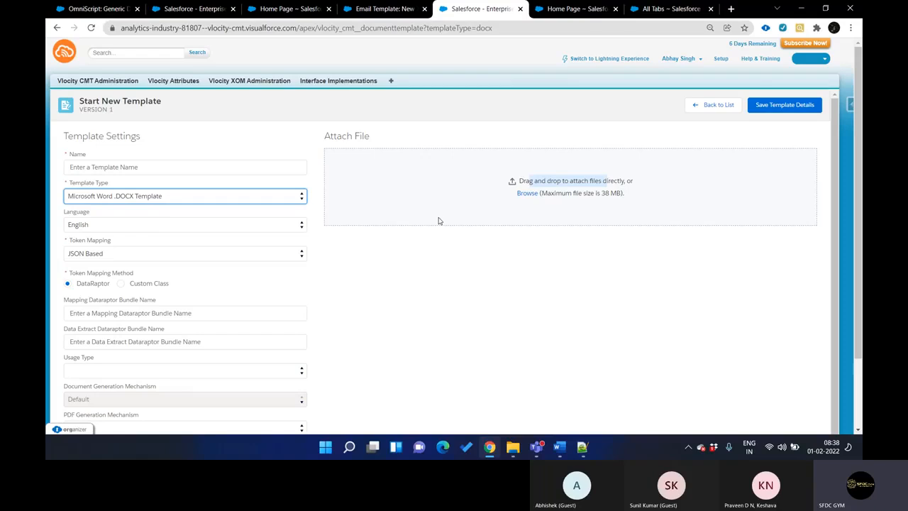
Review the available language and token mapping options of the document template, keeping English and JSON Based
scroll(276, 246, down, 1)
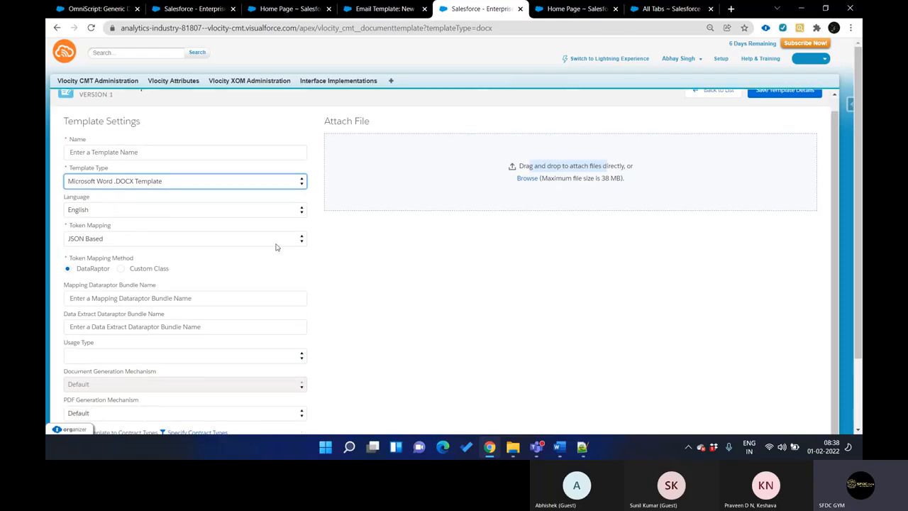
click(168, 214)
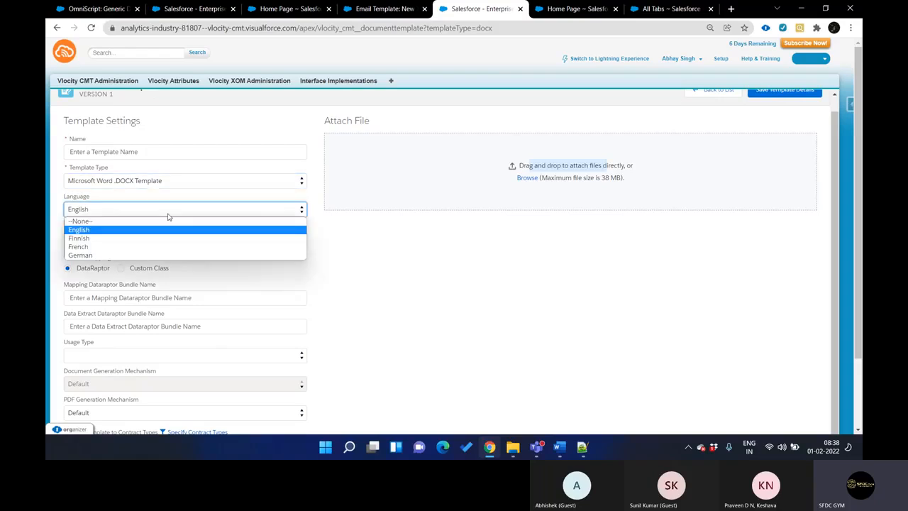
click(167, 213)
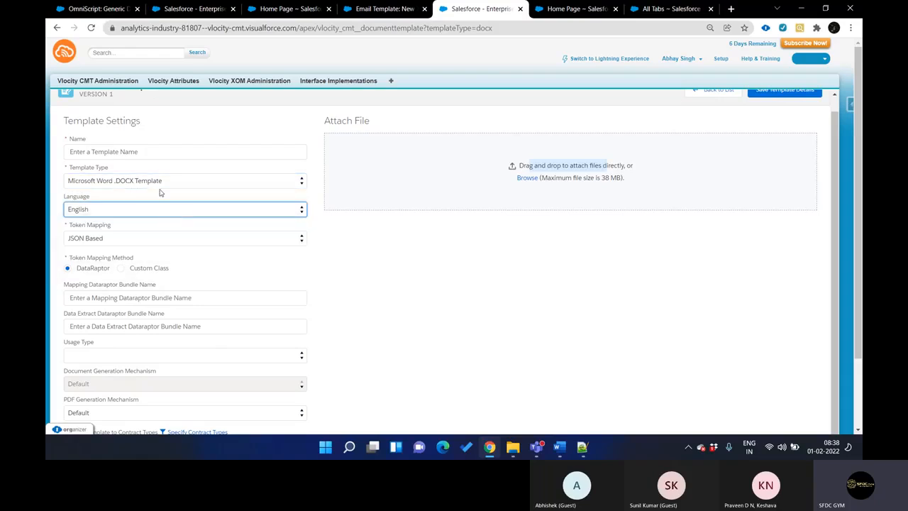
click(154, 212)
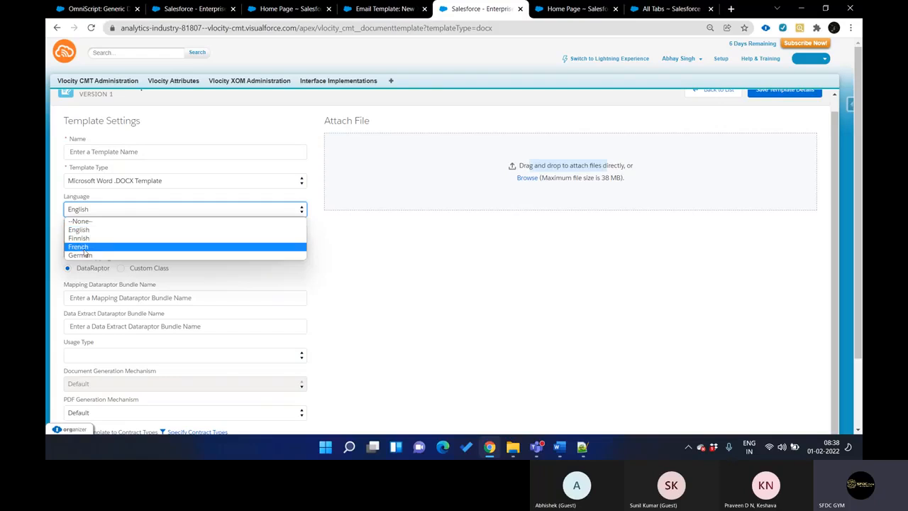
click(358, 185)
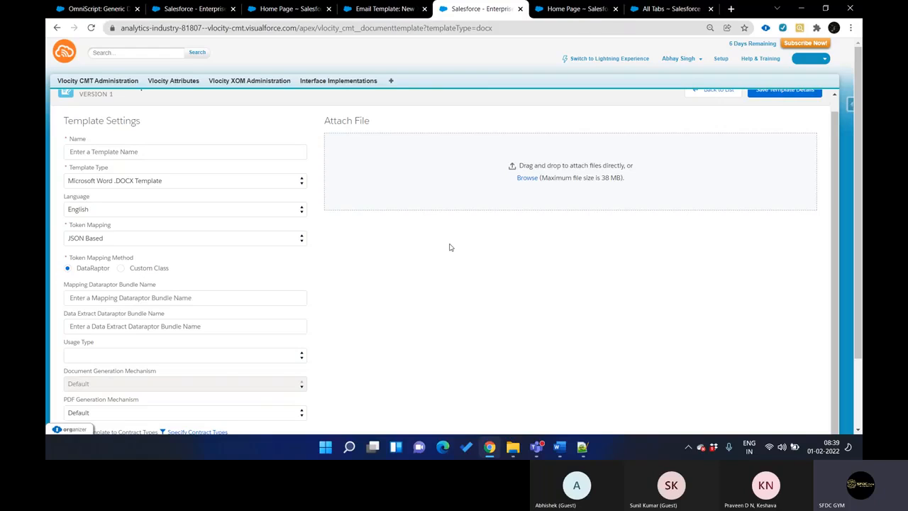
click(191, 213)
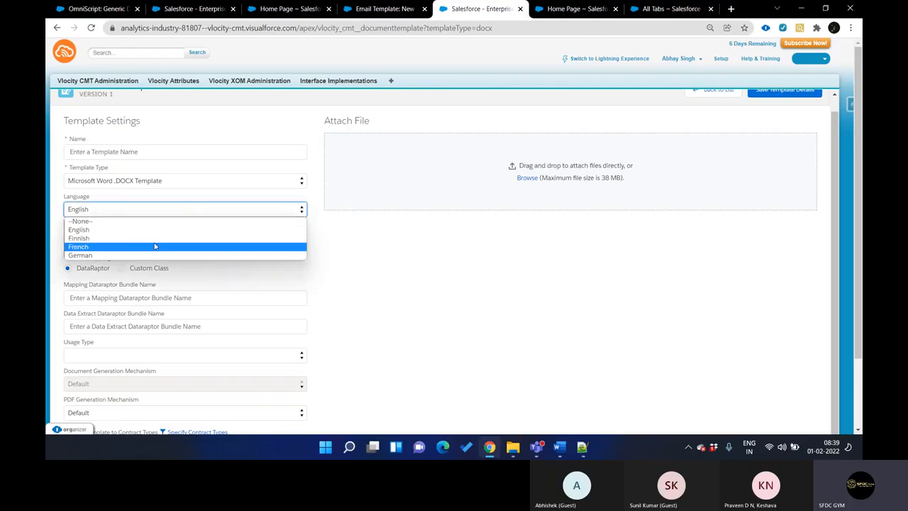
click(438, 201)
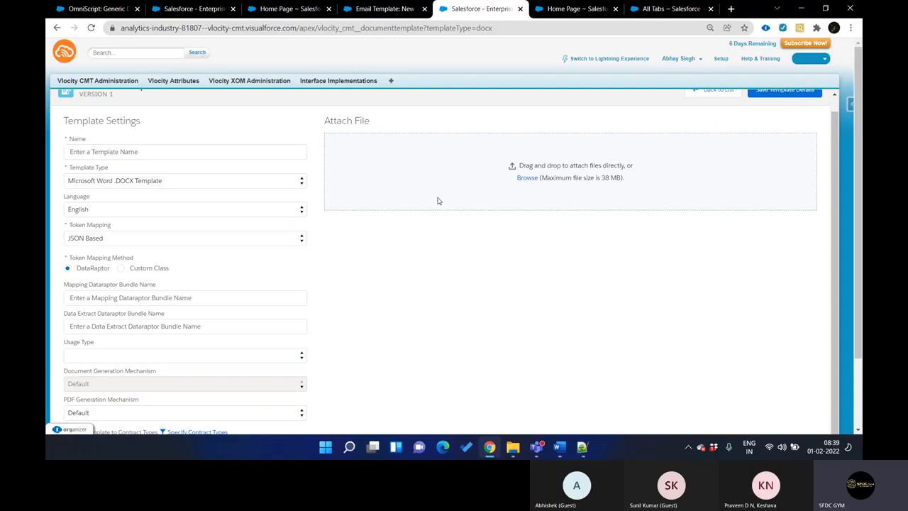
click(210, 238)
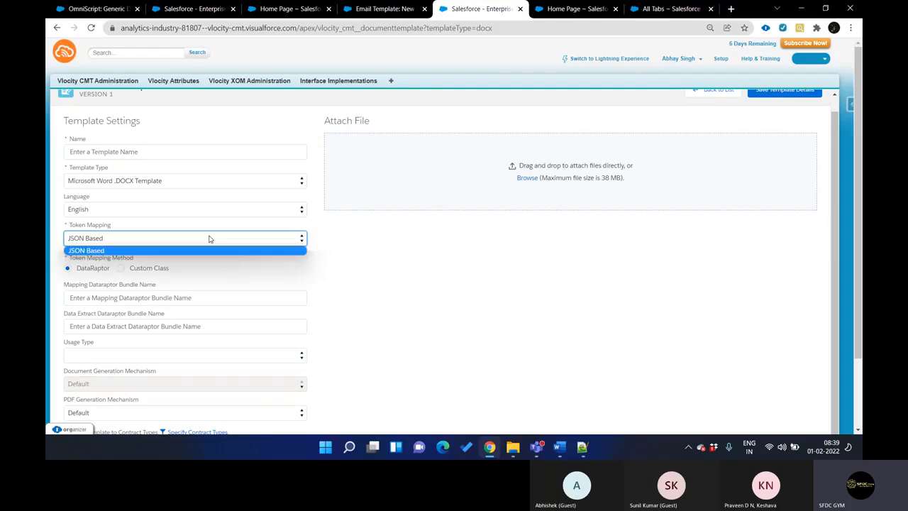
click(140, 236)
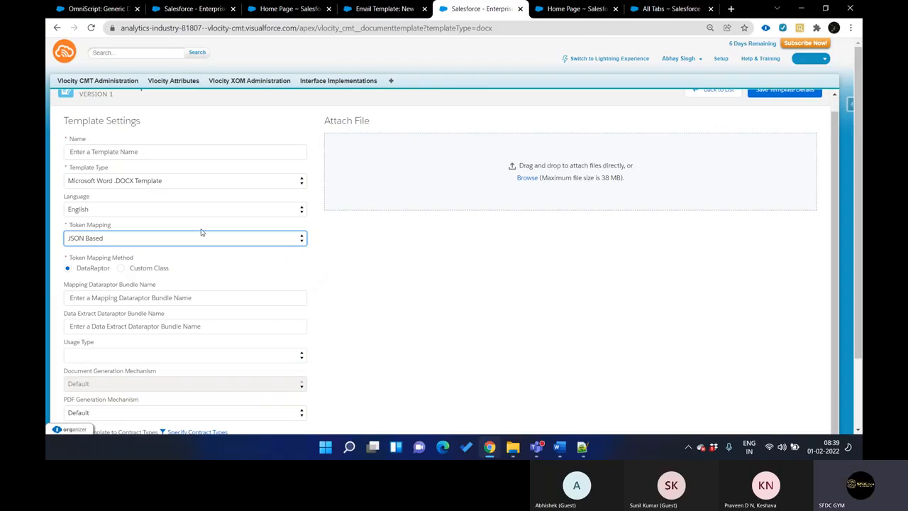
Try starting a classic email template of type HTML (using Classic Letterhead), review the letterhead page and return to the type selection
key(ctrl+shift+Tab)
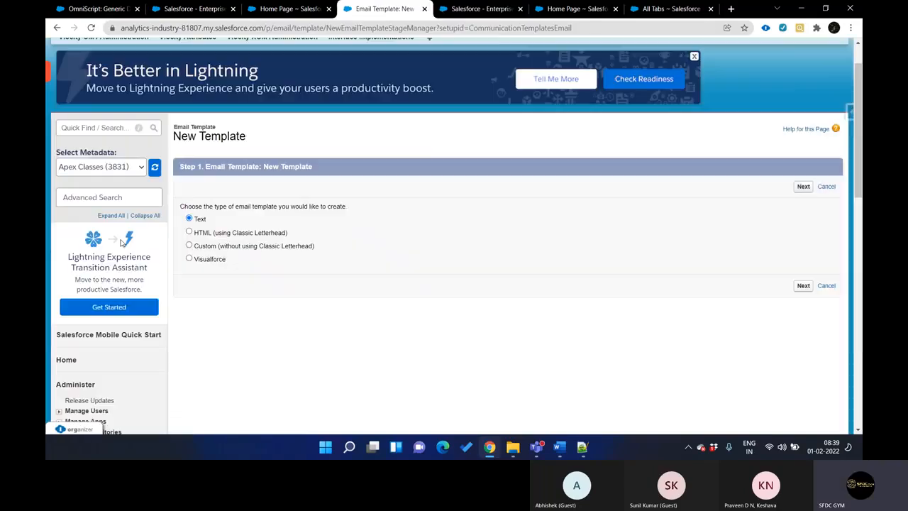
click(209, 236)
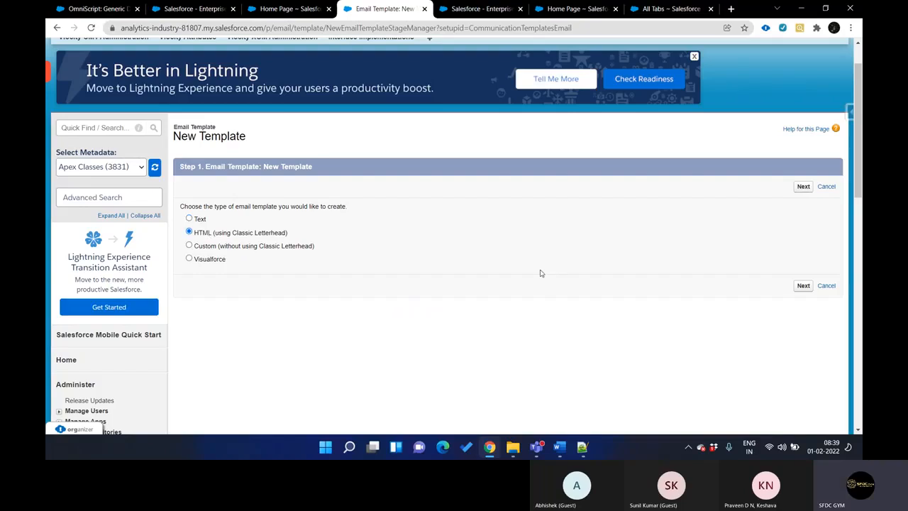
click(810, 286)
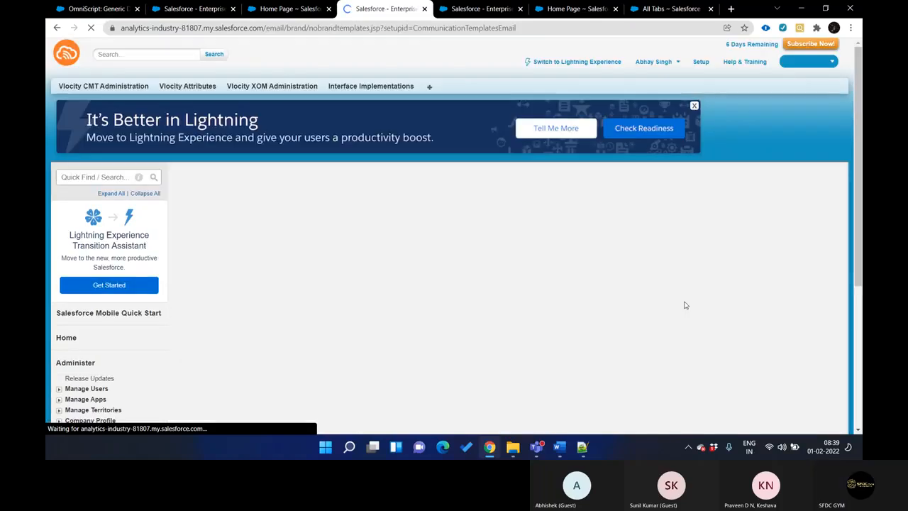
scroll(415, 277, down, 3)
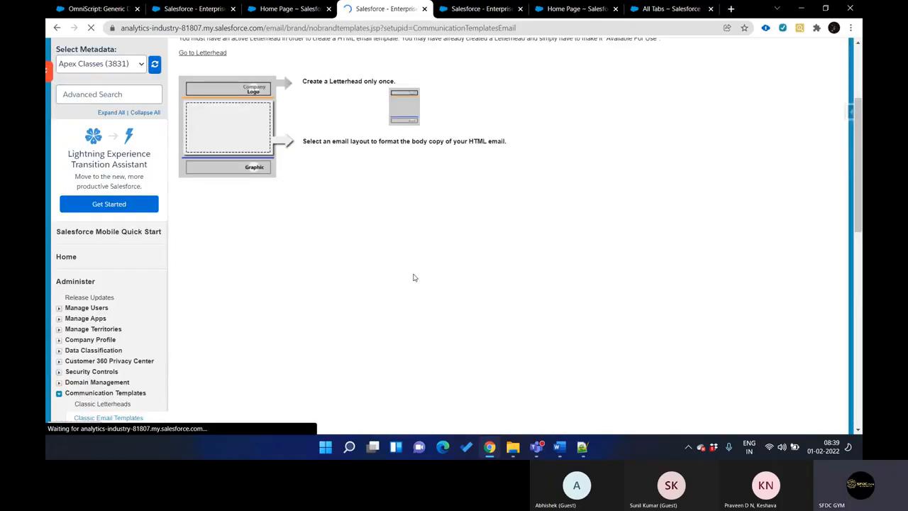
scroll(415, 277, up, 2)
scroll(415, 278, down, 2)
scroll(415, 278, up, 1)
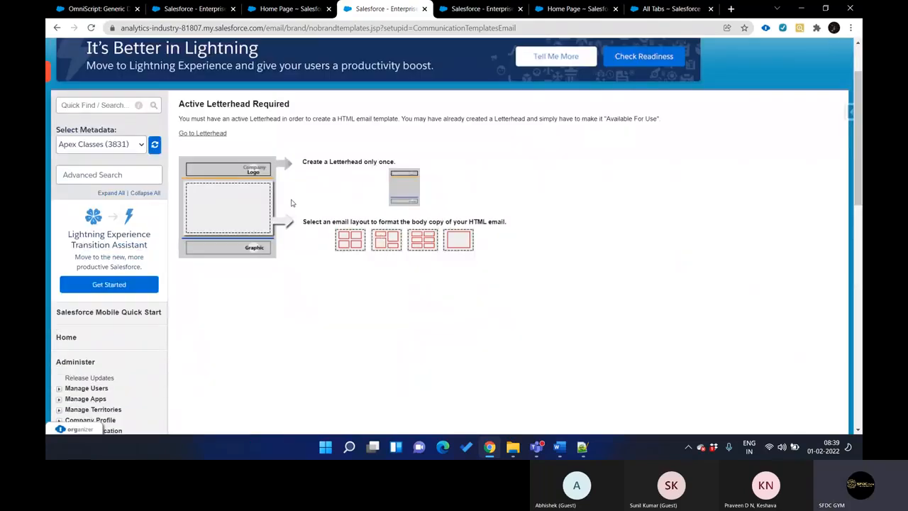
scroll(284, 200, up, 1)
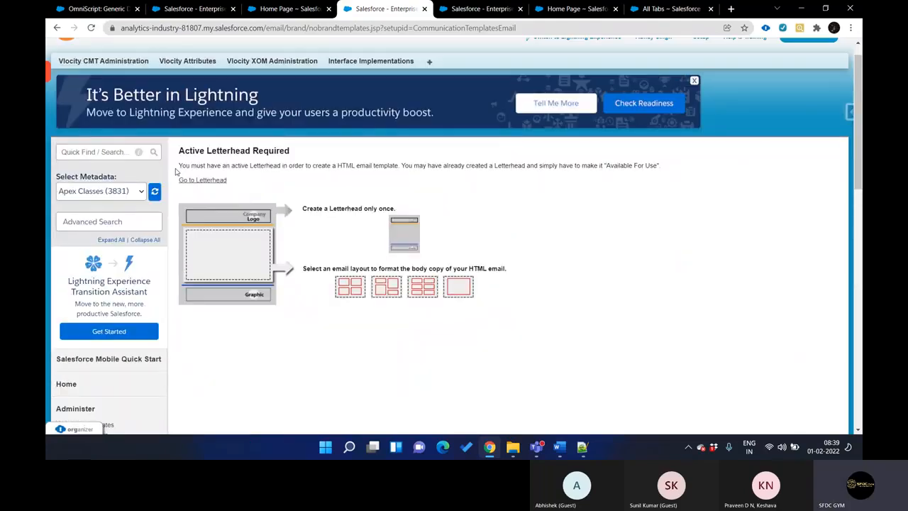
click(58, 28)
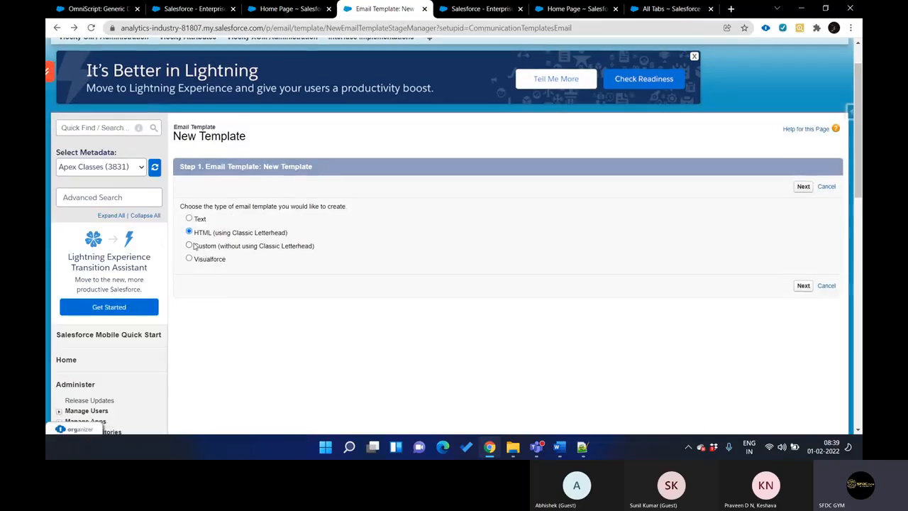
Choose the Custom (without using Classic Letterhead) email template type and continue to its template information
click(189, 246)
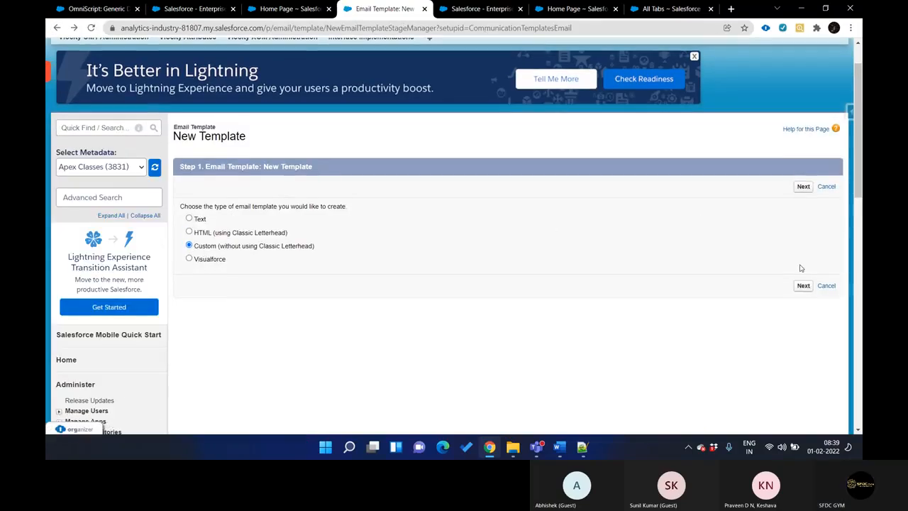
click(804, 286)
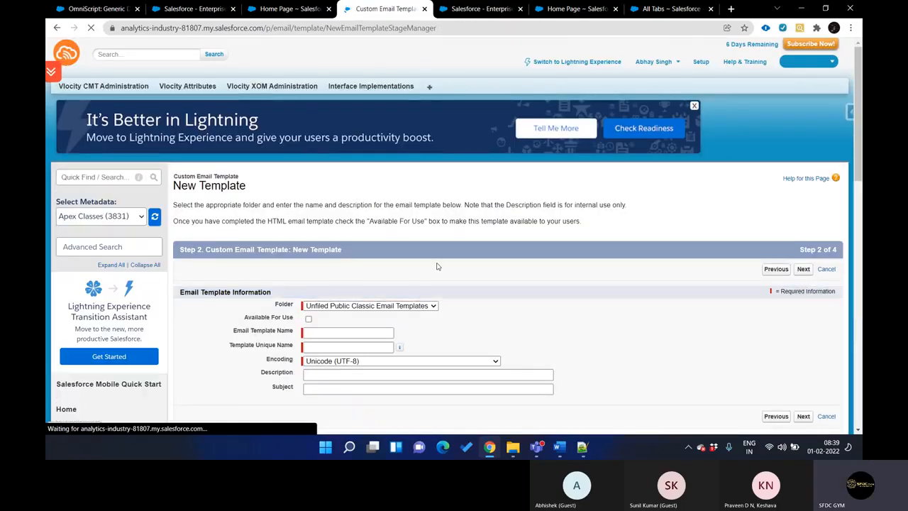
scroll(435, 263, down, 3)
scroll(437, 267, up, 1)
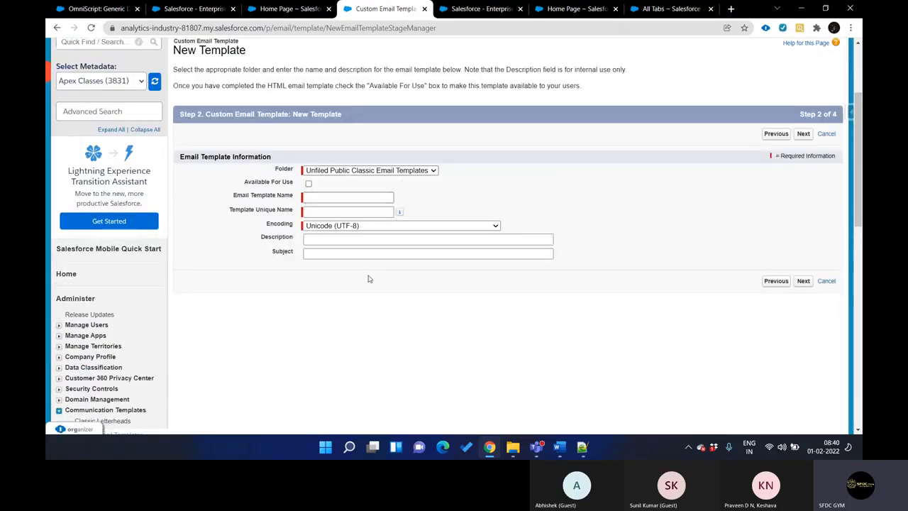
Name the custom email template tewuf and continue to creating its HTML version
click(339, 196)
text(tewuf)
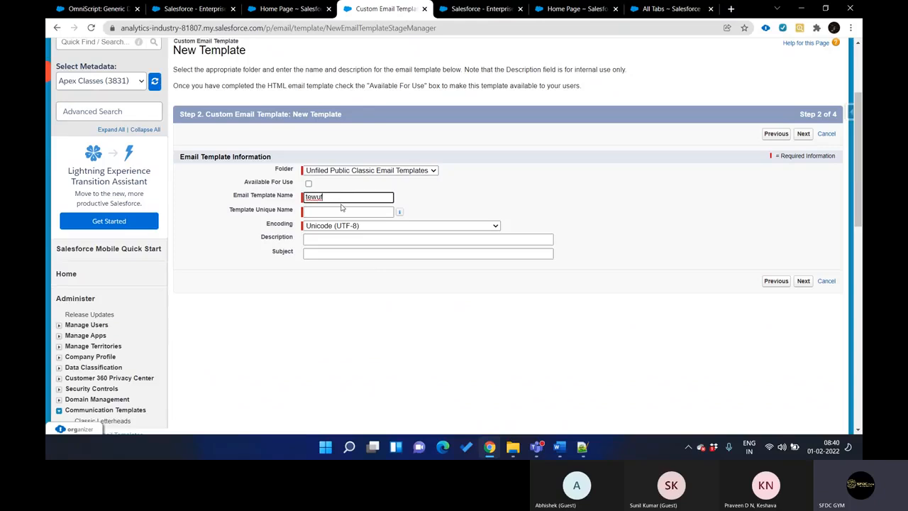
click(341, 204)
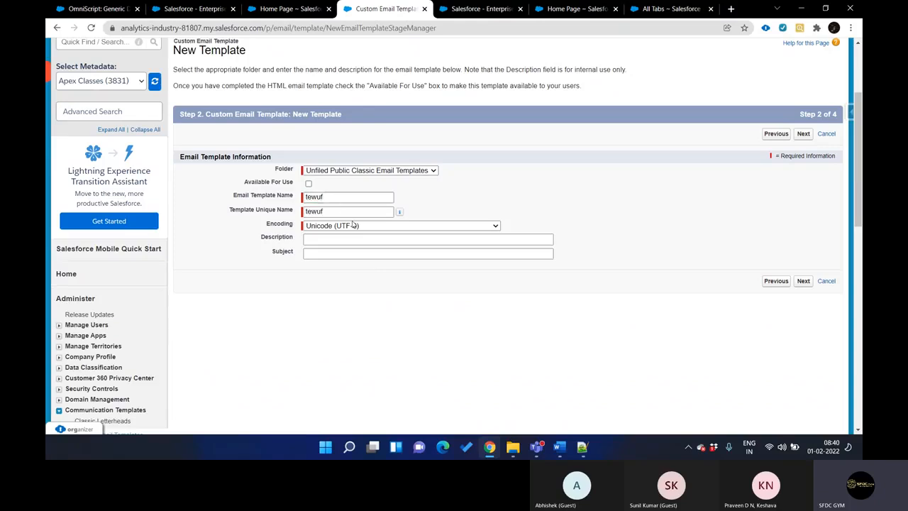
click(804, 281)
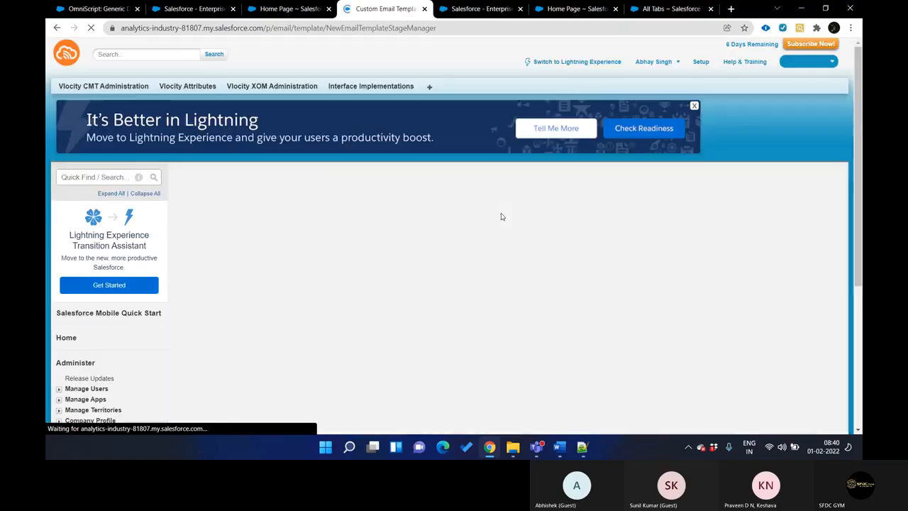
Examine the email template's Subject and HTML Body fields and compare them with the document template settings
scroll(379, 276, down, 3)
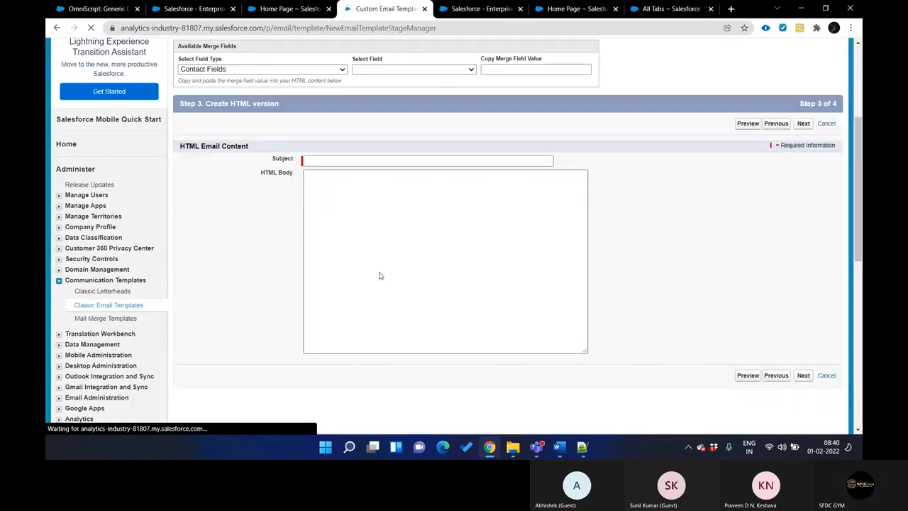
scroll(379, 276, down, 1)
click(342, 153)
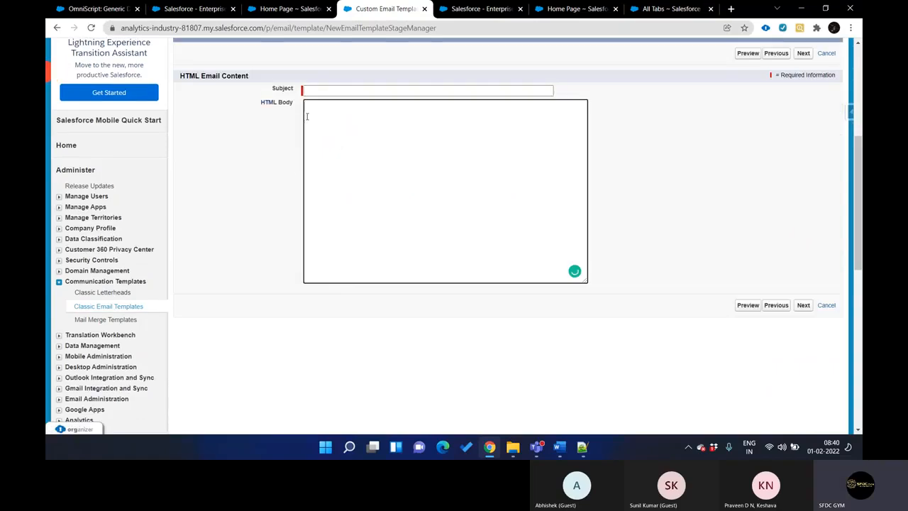
click(339, 90)
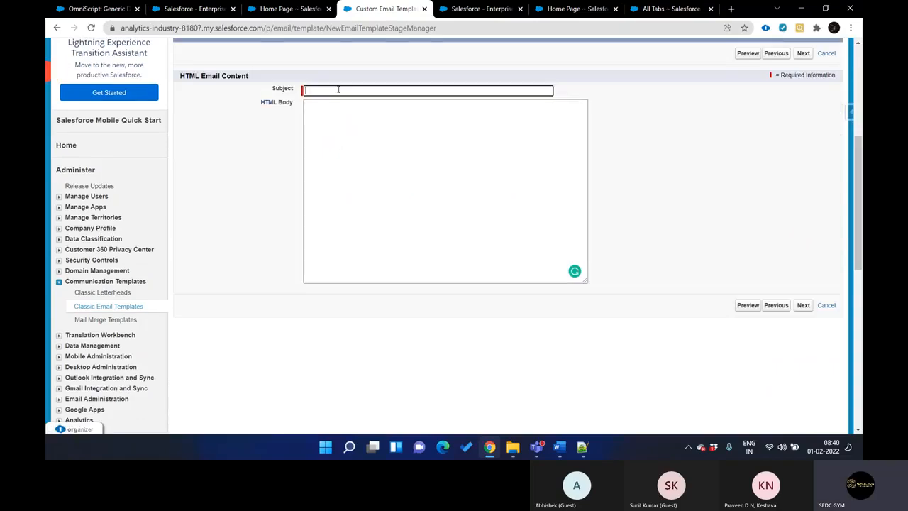
key(ctrl+Tab)
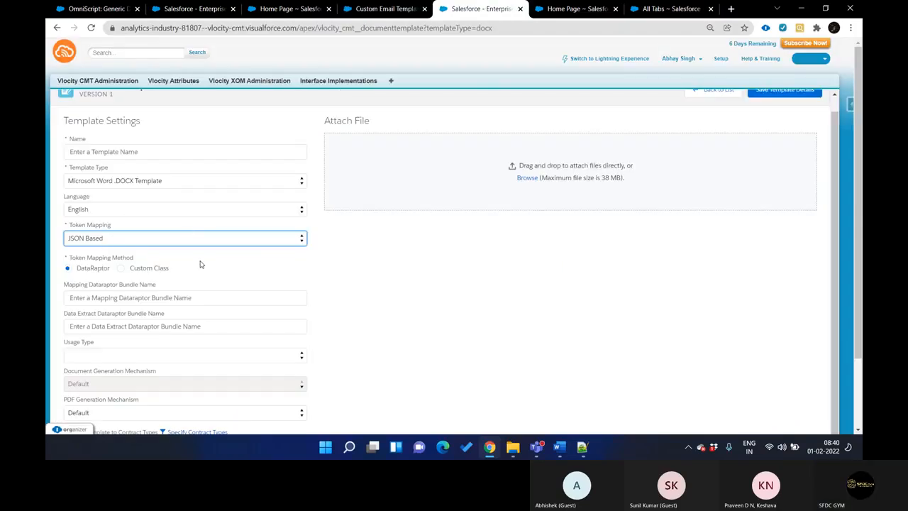
key(ctrl+shift+Tab)
key(ctrl+Tab)
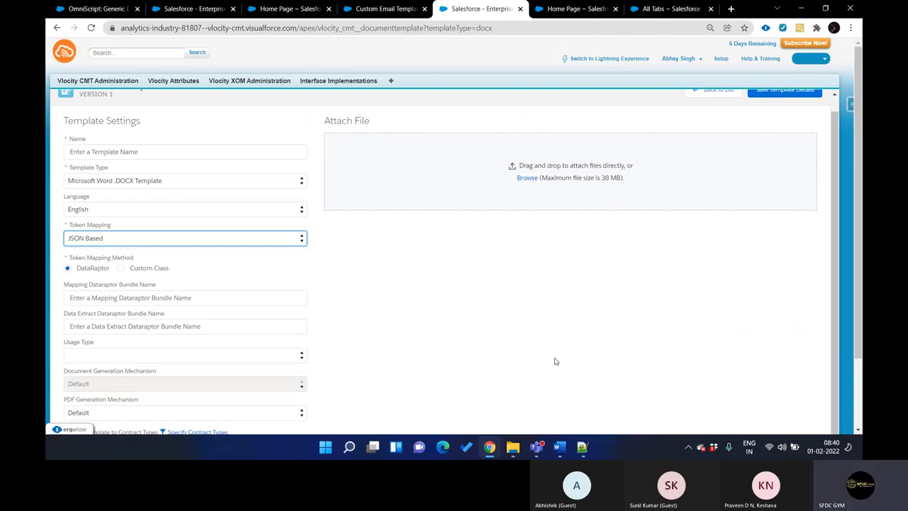
Switch to Word and enable editing of the Multi-Site Quote Template (DOCX) document
click(559, 447)
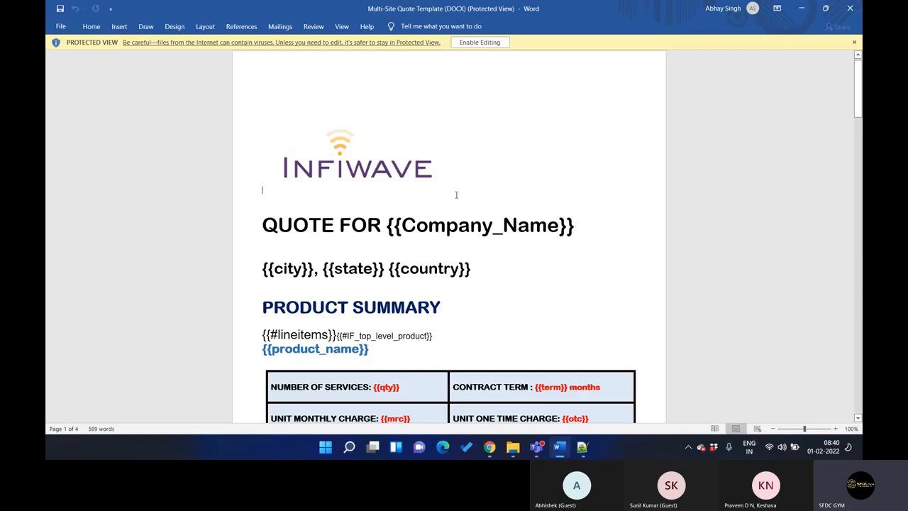
click(490, 42)
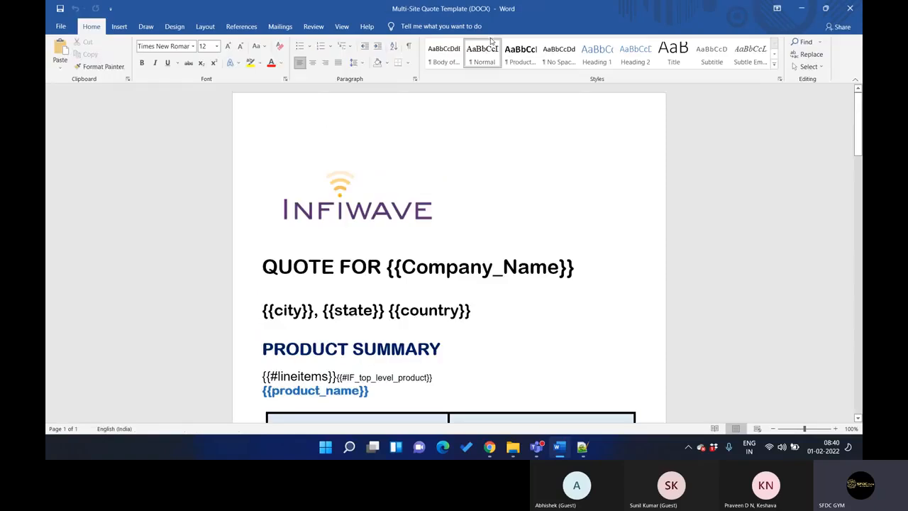
Examine the quote template's pages, including the logo, merge tokens, conditional sections and product summary table
scroll(459, 131, down, 15)
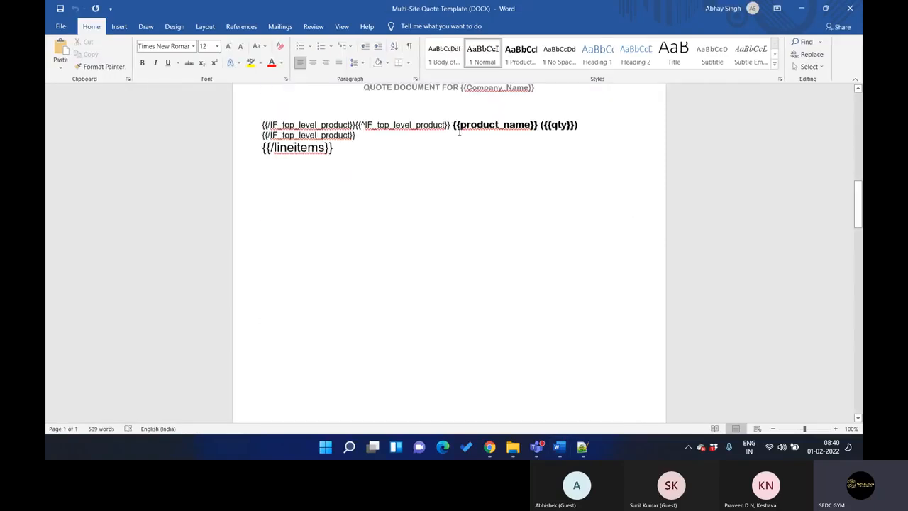
scroll(459, 132, up, 15)
scroll(459, 133, down, 20)
scroll(459, 135, up, 20)
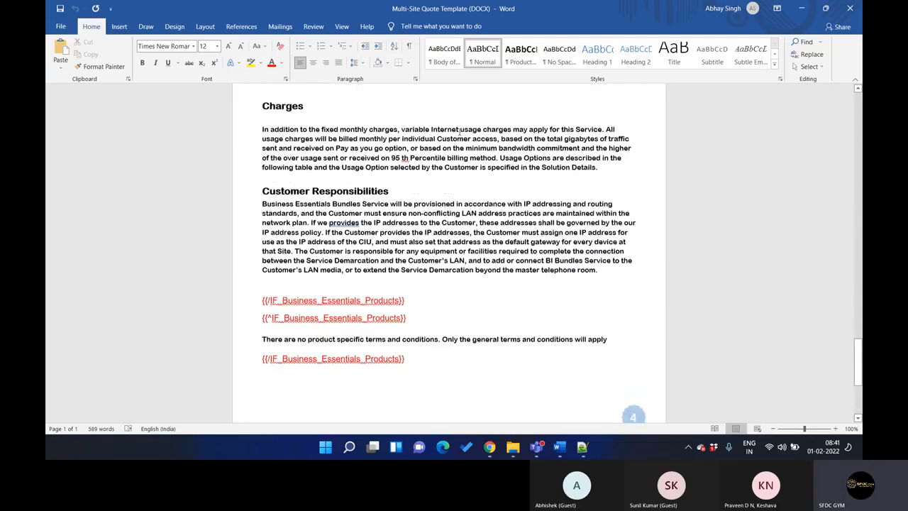
scroll(459, 132, up, 2)
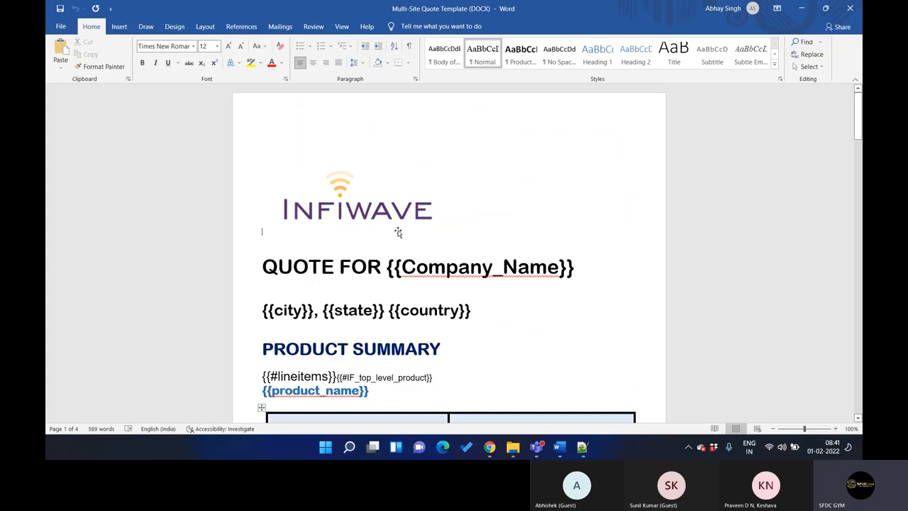
scroll(431, 210, down, 1)
click(380, 115)
scroll(373, 173, down, 5)
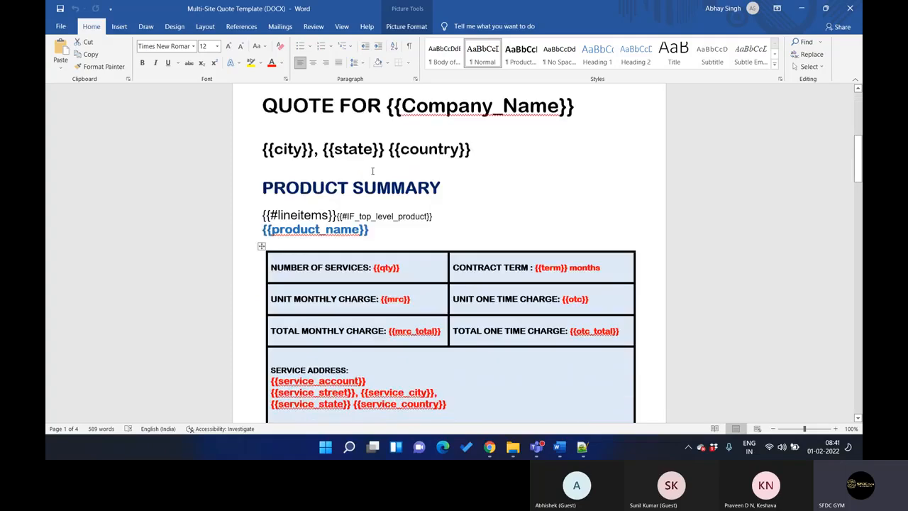
Examine the quote template's remaining pages, including the general terms, the product-specific terms and the conditional Business Essentials section
scroll(325, 128, up, 1)
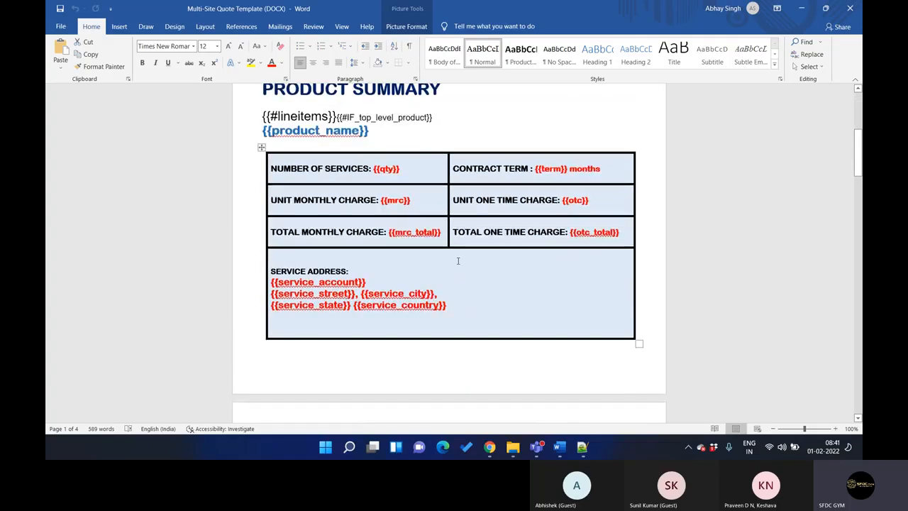
scroll(463, 275, down, 15)
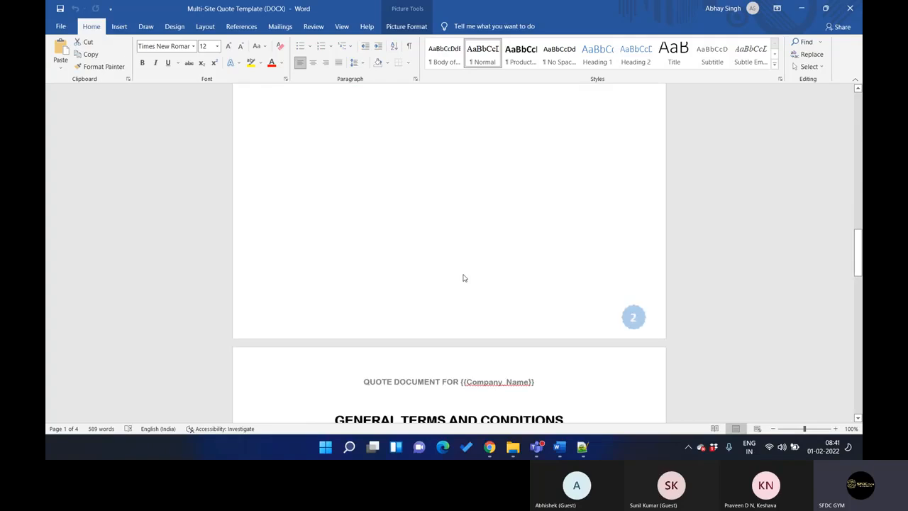
scroll(463, 275, down, 2)
scroll(523, 192, up, 2)
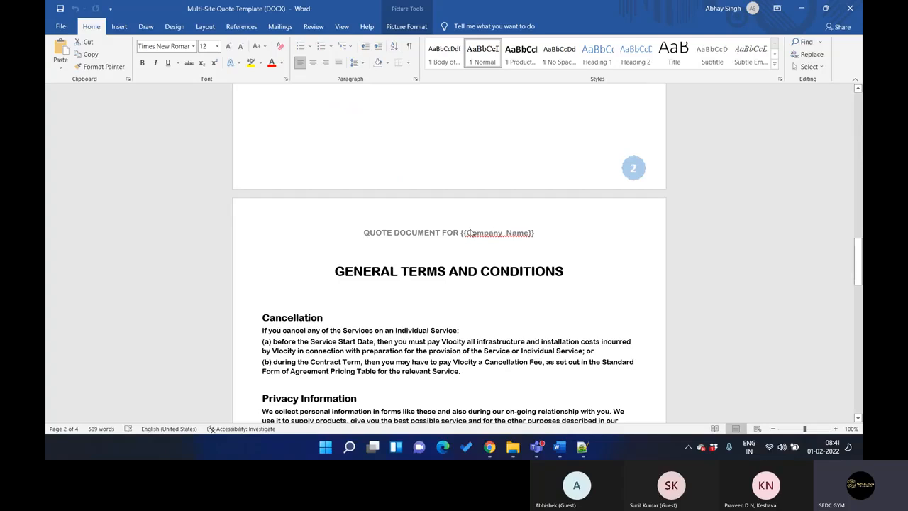
scroll(456, 253, down, 5)
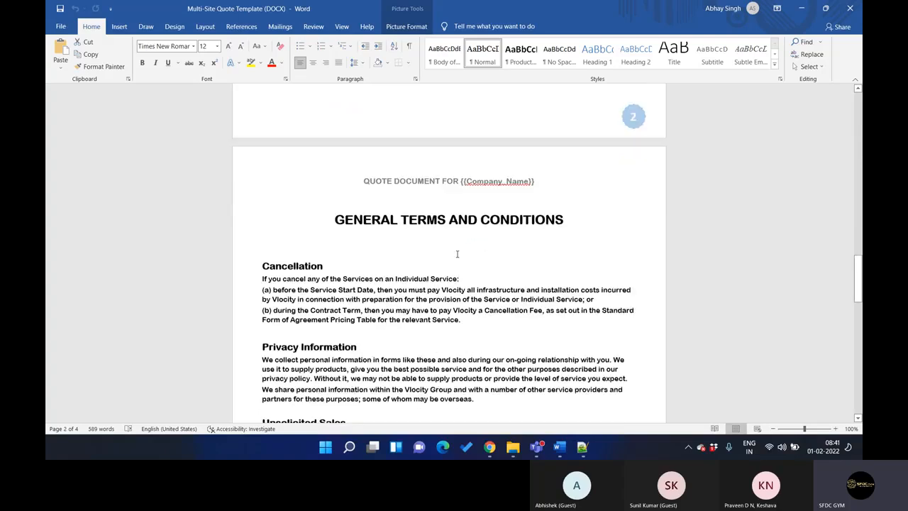
scroll(457, 254, down, 2)
scroll(457, 254, up, 3)
scroll(458, 255, down, 5)
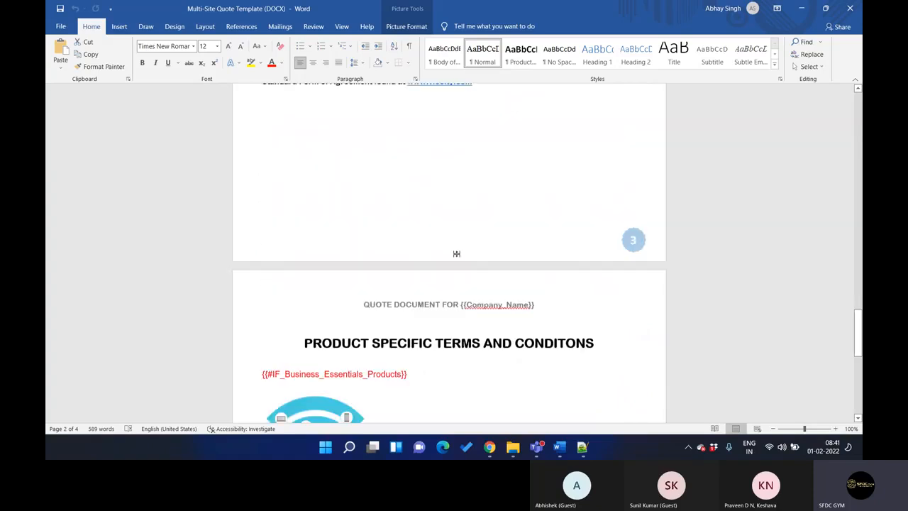
scroll(458, 258, down, 3)
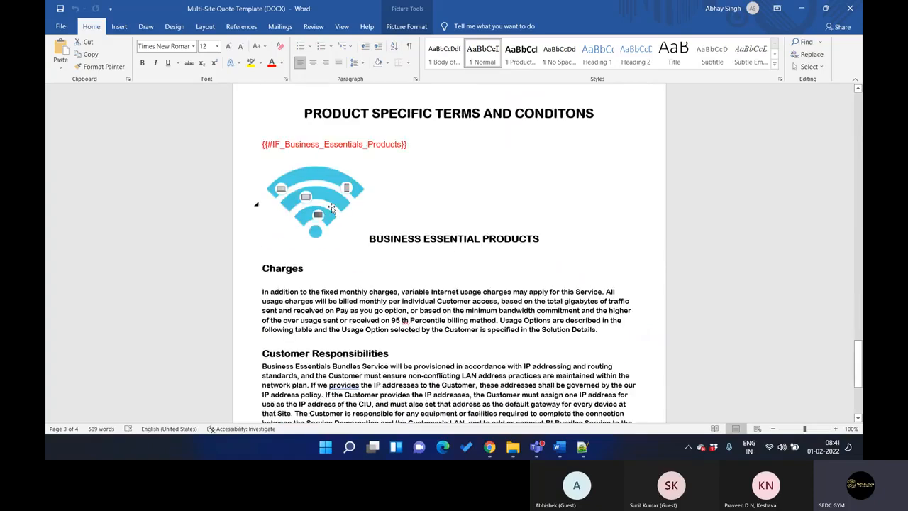
scroll(459, 272, up, 18)
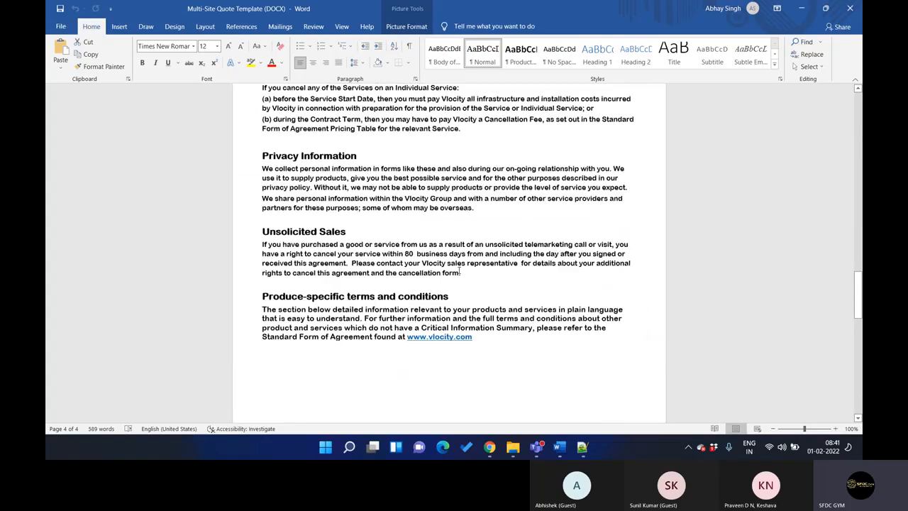
scroll(459, 273, up, 5)
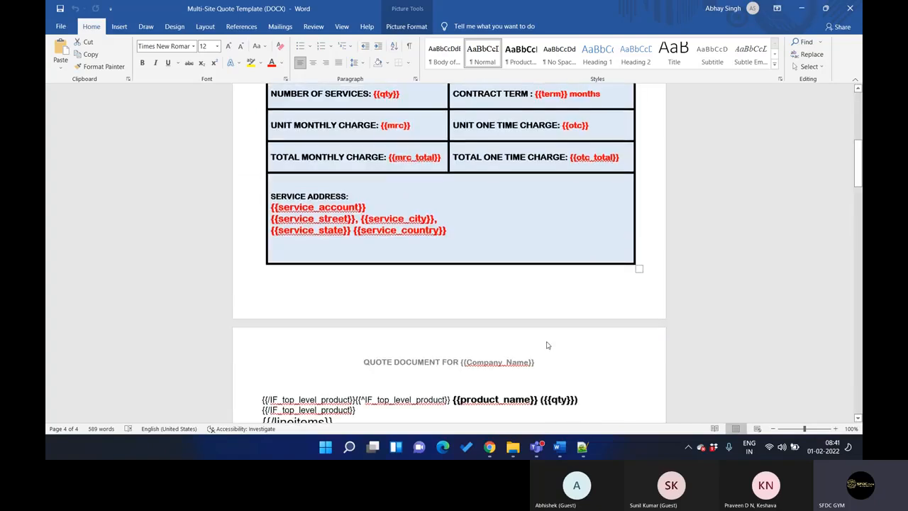
Compare the email template and document template settings with the Word quote template, highlighting the {{Company_Name}} token in its heading
click(489, 446)
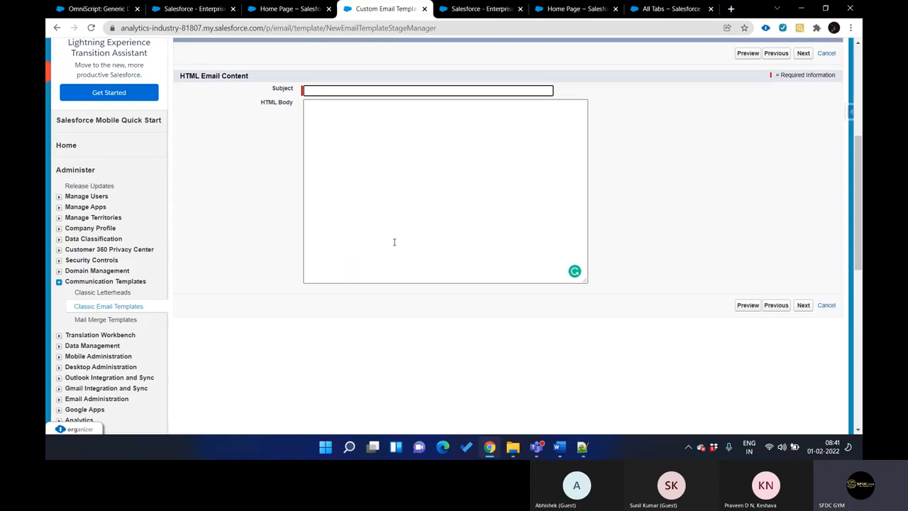
key(ctrl+Tab)
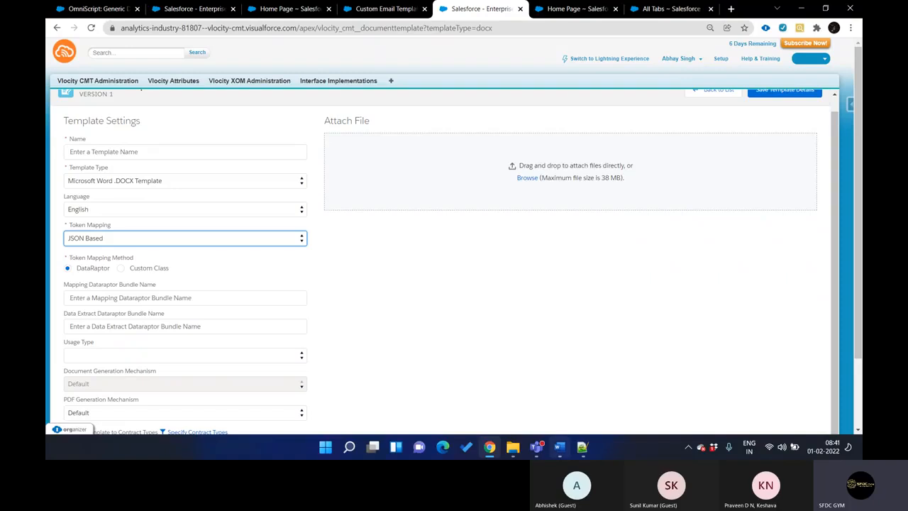
click(559, 446)
scroll(488, 213, up, 10)
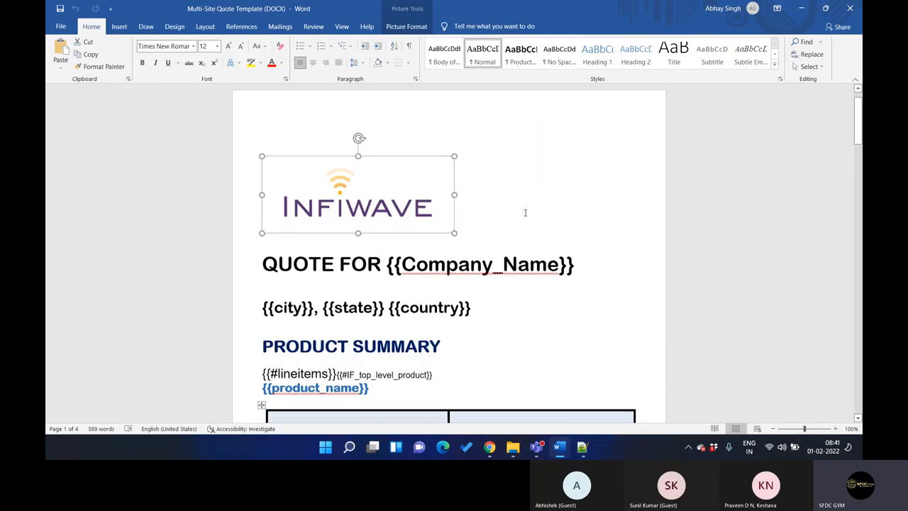
scroll(525, 211, down, 2)
drag(387, 211, 576, 206)
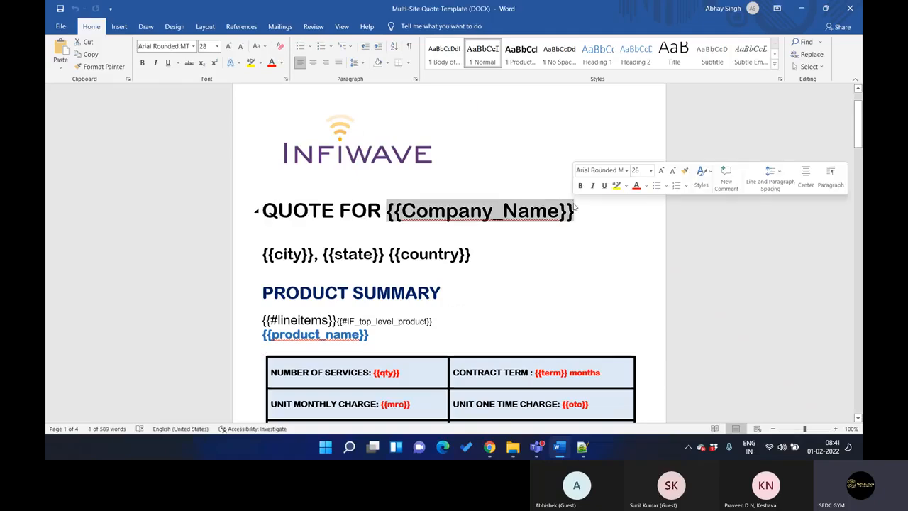
click(576, 206)
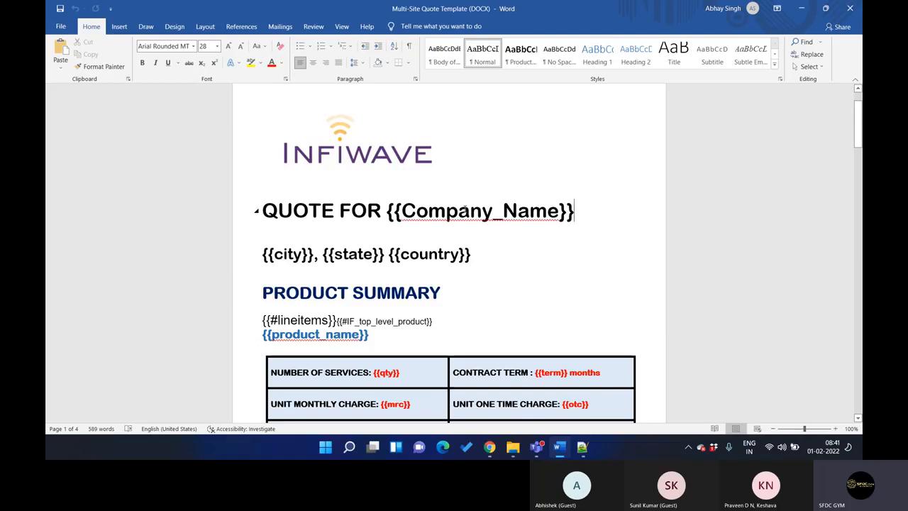
double_click(465, 209)
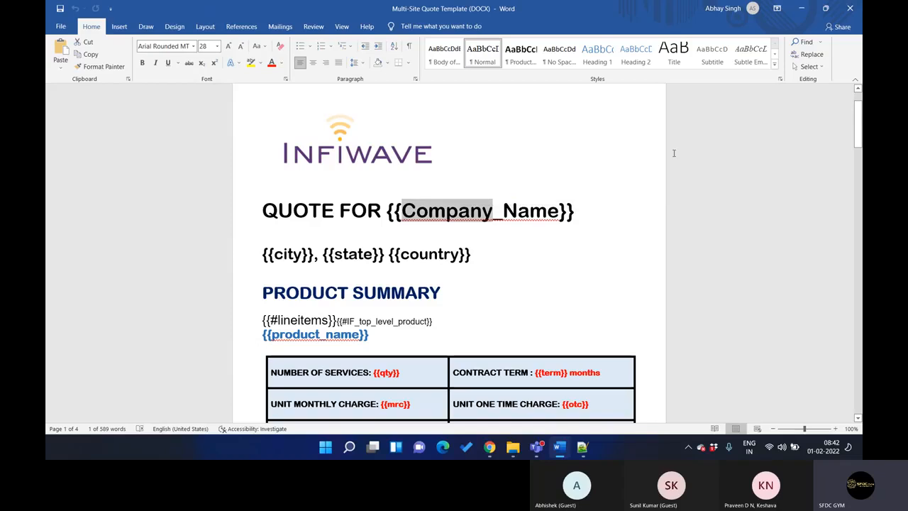
click(543, 169)
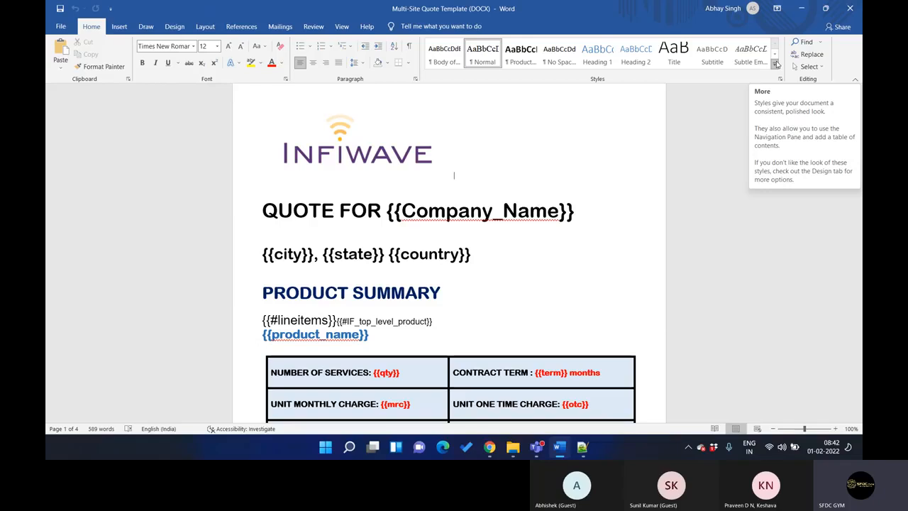
Switch to Chrome and examine the new document template's Attach File area, token mapping and remaining settings alongside the Word template
click(802, 7)
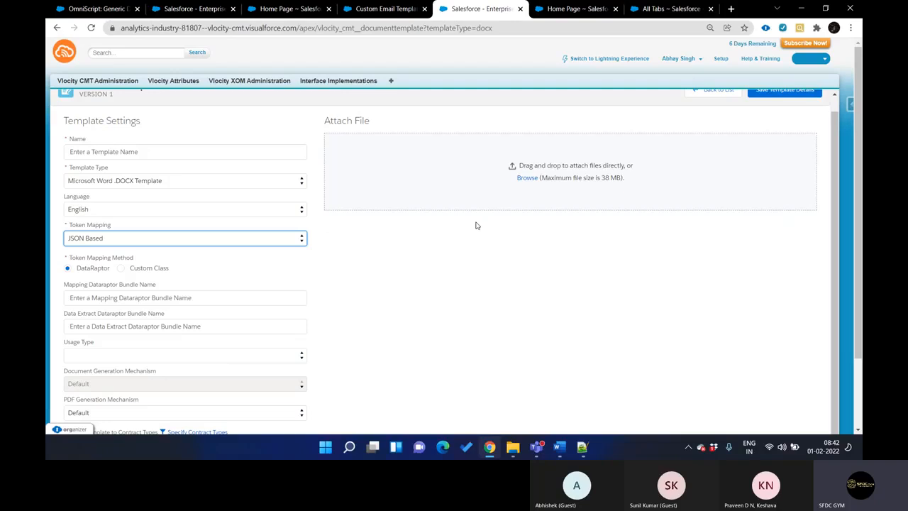
click(604, 182)
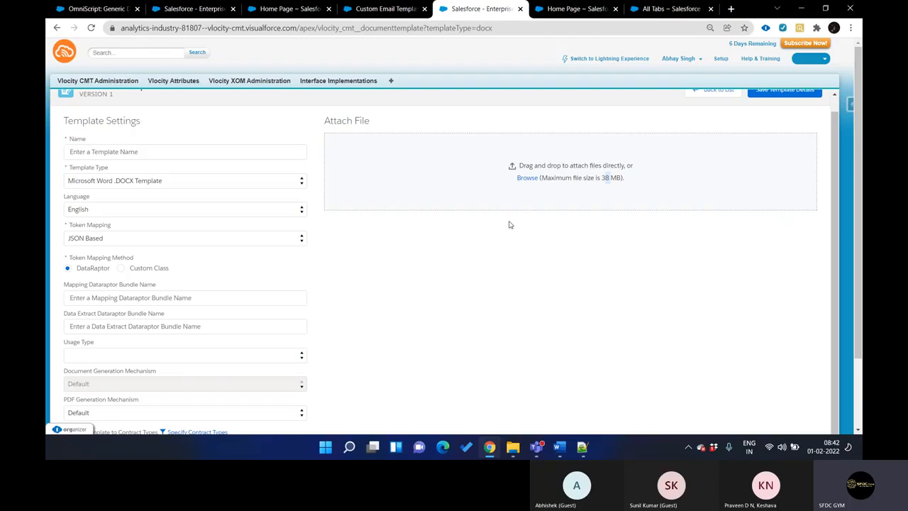
scroll(177, 141, up, 1)
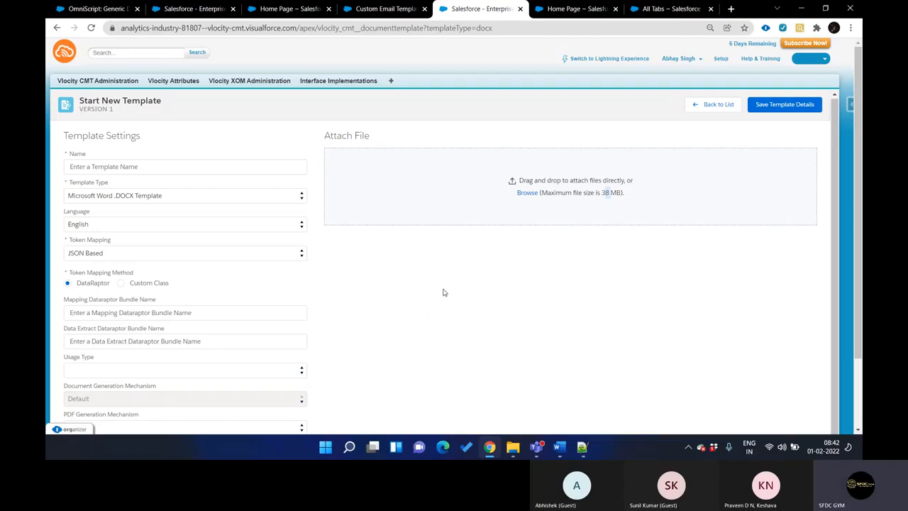
click(566, 447)
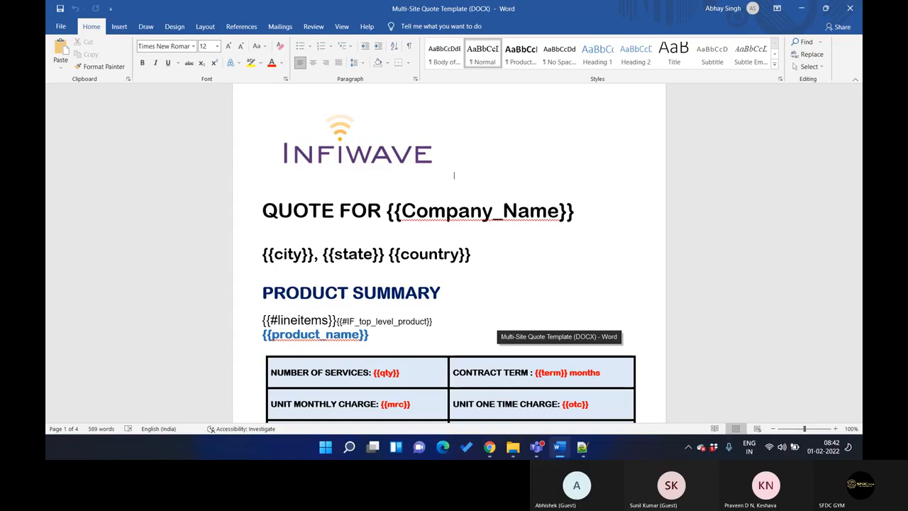
click(490, 447)
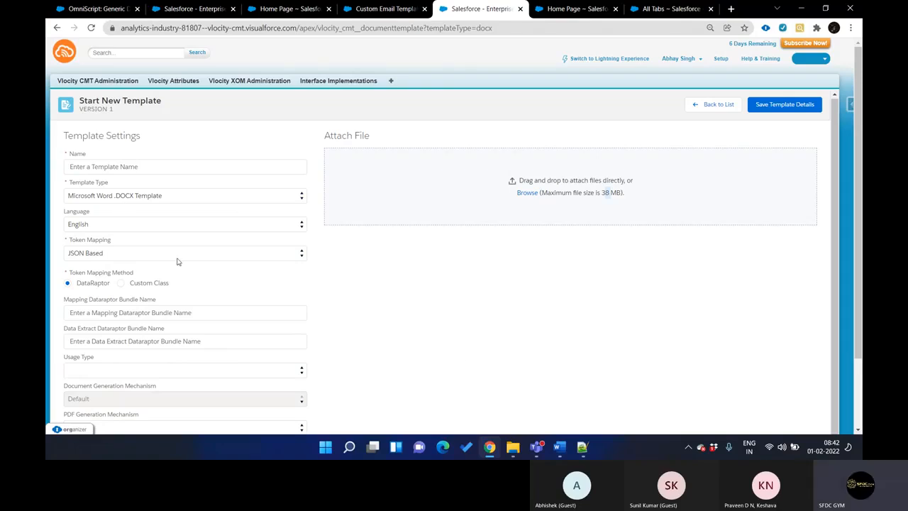
scroll(179, 261, down, 1)
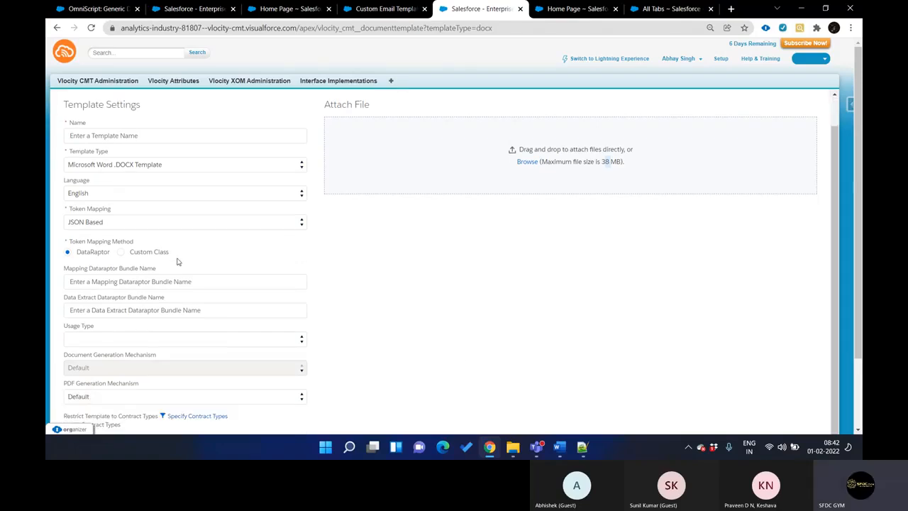
Switch to Notepad++ and clear all the text in the new 52 note
click(559, 447)
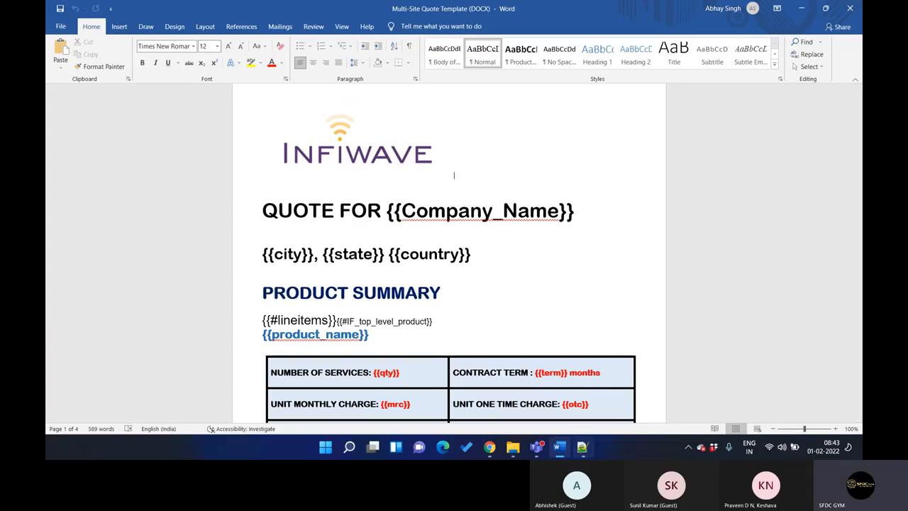
click(583, 448)
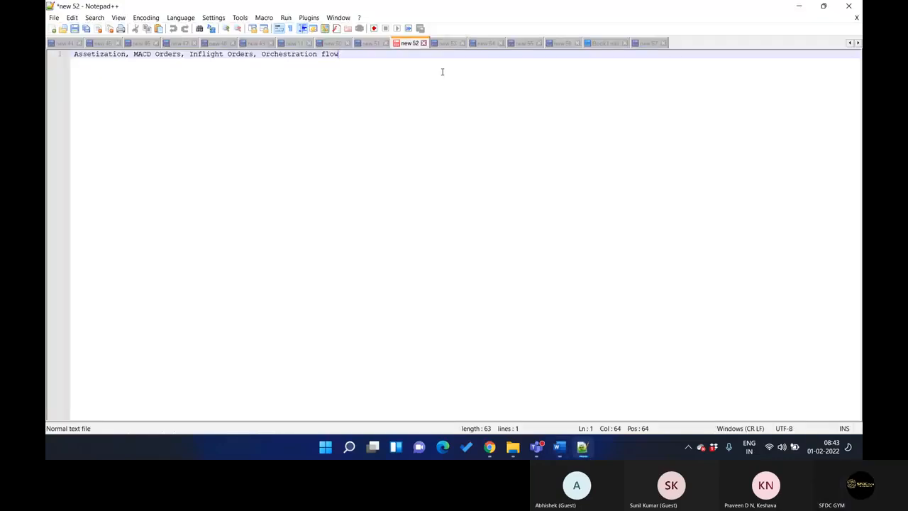
key(ctrl+a)
key(Delete)
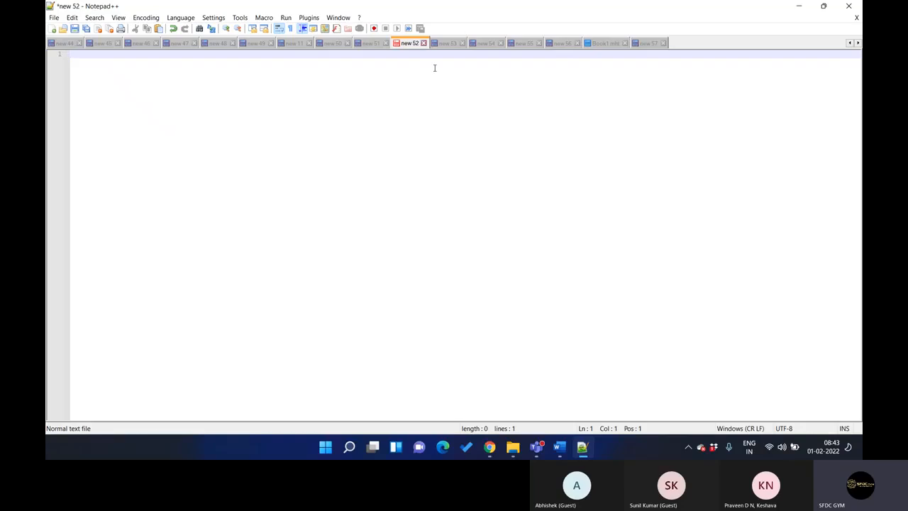
Write the note's first line as "1) Vlocity Doc Template => Name your template", checking the template settings page in Chrome
text(1))
click(489, 448)
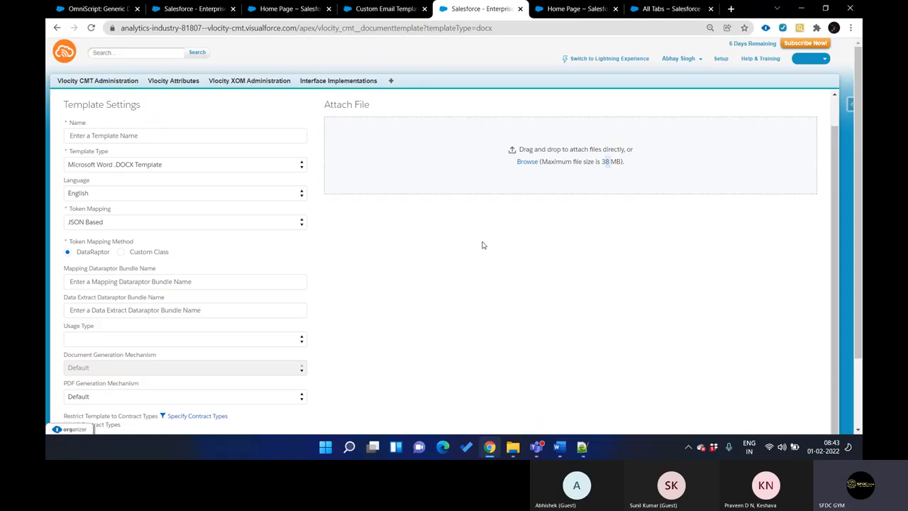
click(491, 447)
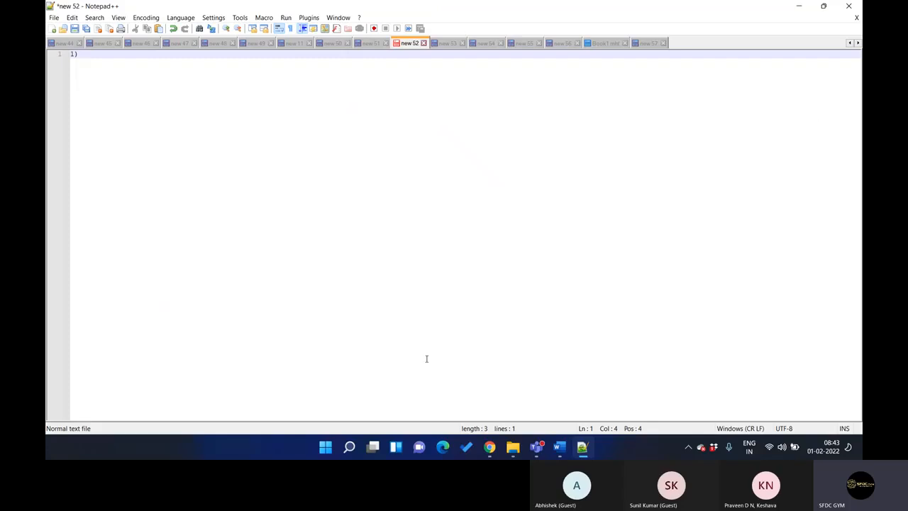
text(Vlocit)
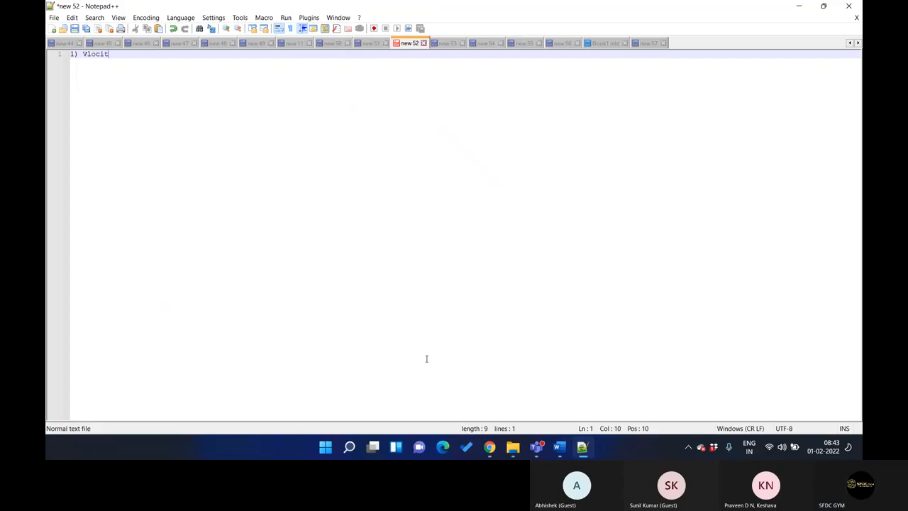
text(y Doc Template )
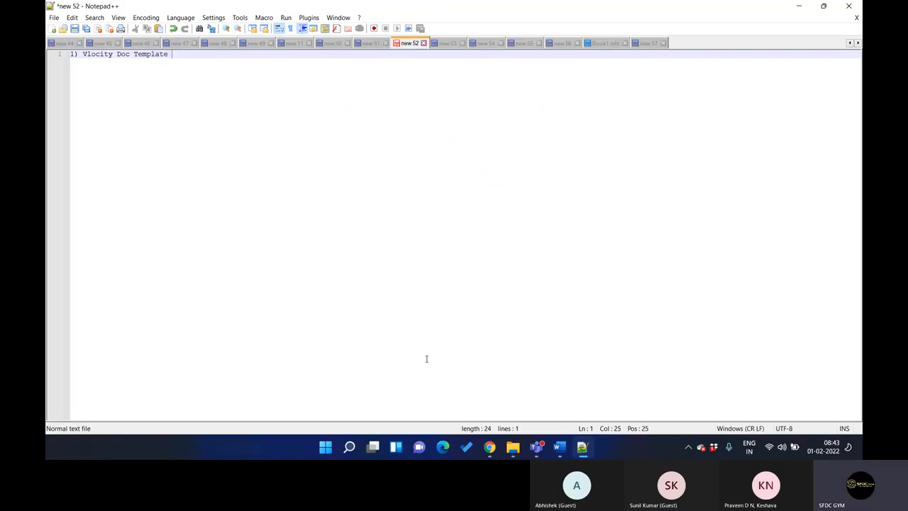
text(=>)
text( New)
key(BackSpace)
key(BackSpace)
key(BackSpace)
text(Name your template)
key(Return)
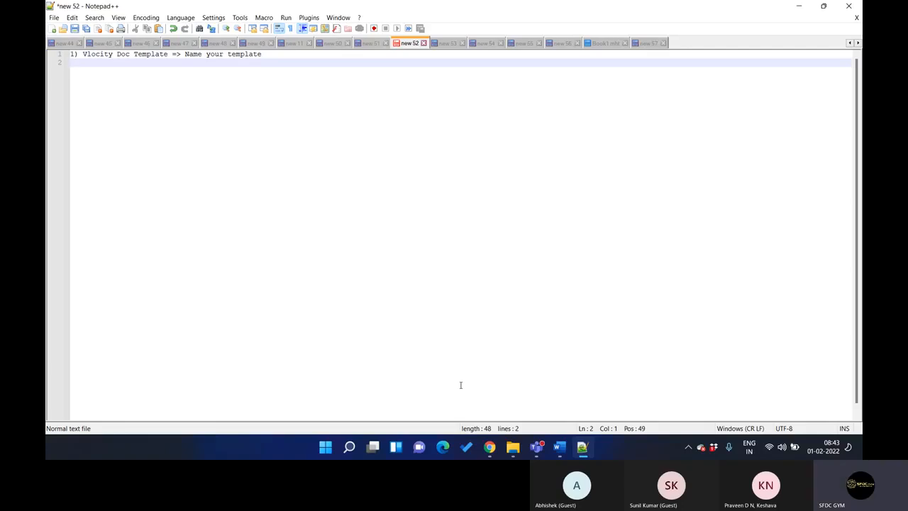
Check the template settings in Chrome again, and add "2) You need a doc/ ppt document" as the note's second line
click(489, 446)
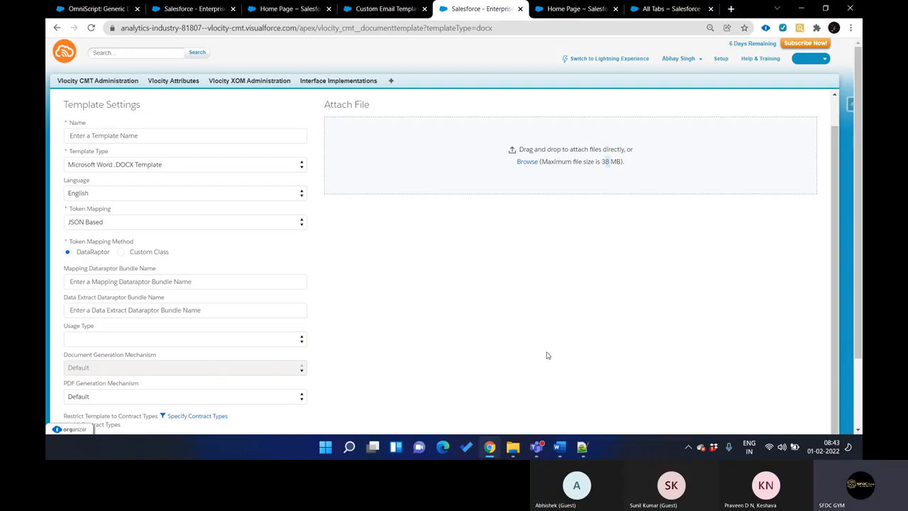
click(495, 454)
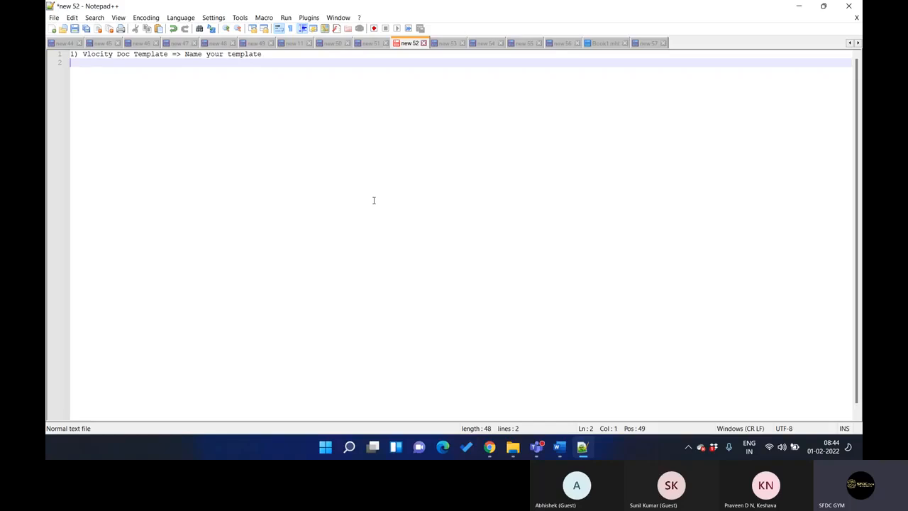
text(2) You need a doc / ppt do)
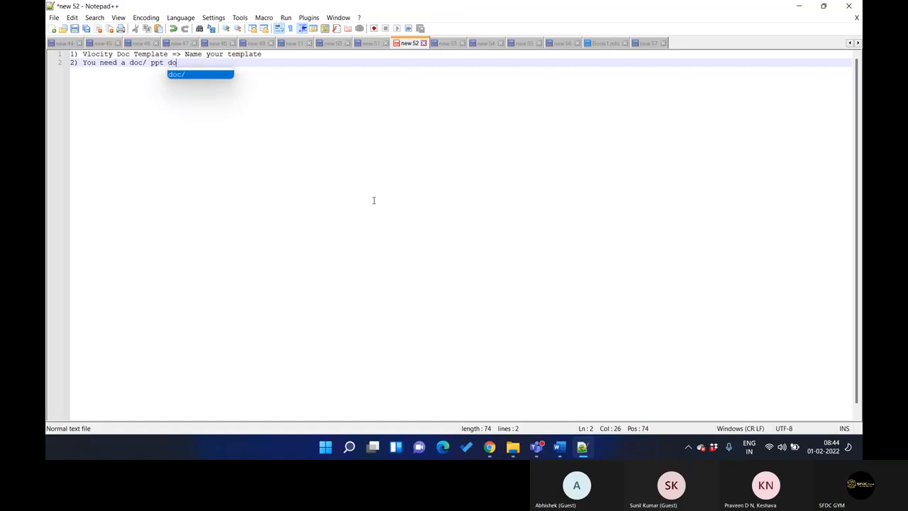
text(cument)
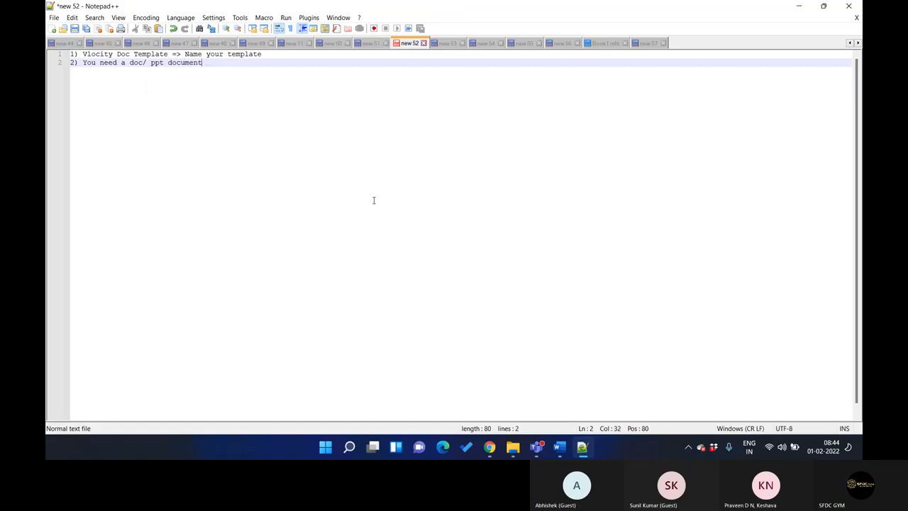
Leave a blank line and add the indented sub-item "a) String" under the second point, followed by a new line
key(Return)
key(Return)
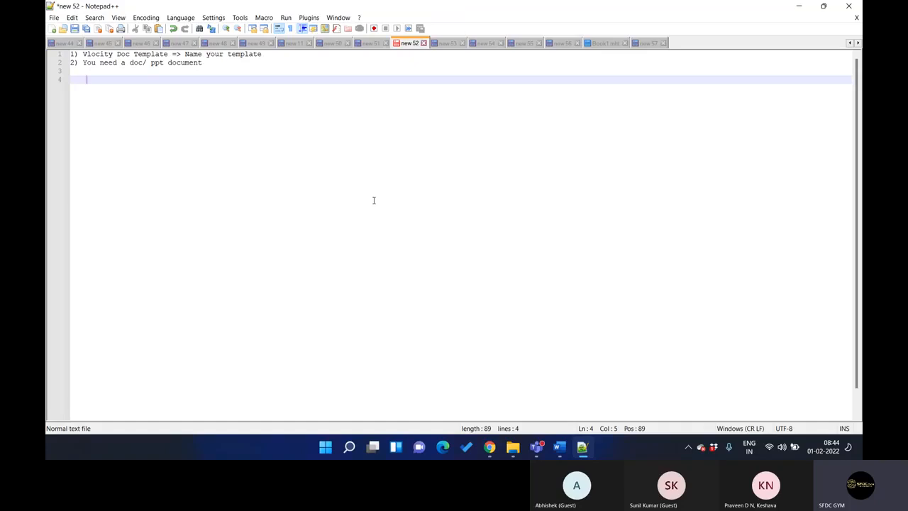
text(a) String)
key(Return)
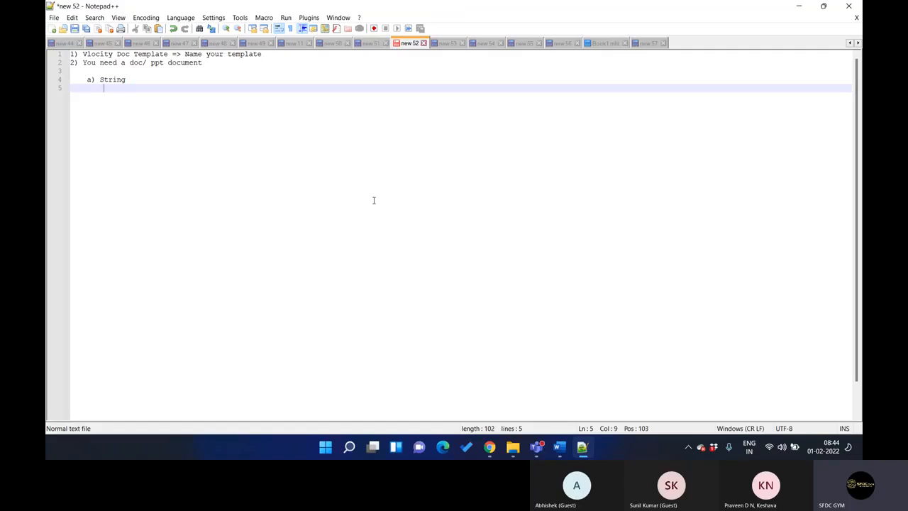
Extend sub-item a in the note so it reads "a) String / Int => Single"
click(145, 80)
text(/ )
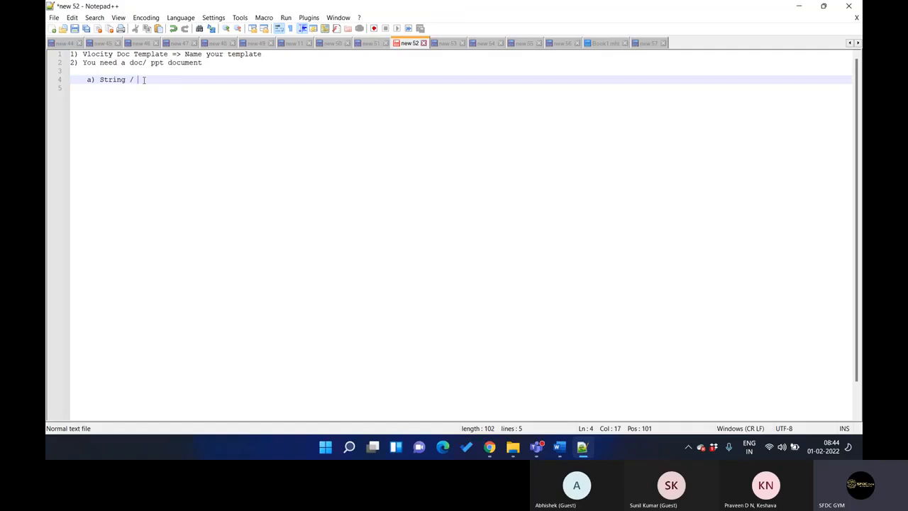
text(Int => Singlr)
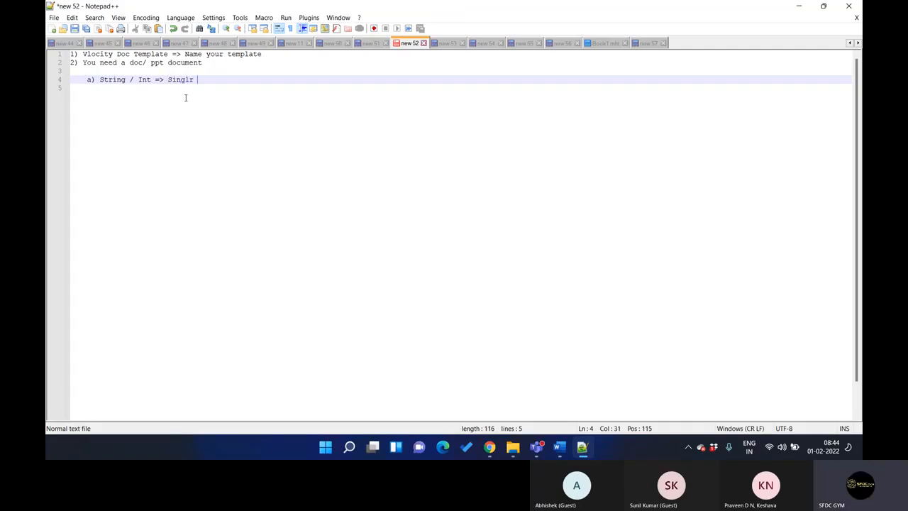
key(BackSpace)
text(e)
Add the sub-item "b) List" on a new line under sub-item a, and highlight the words List and String
key(Return)
text(b) )
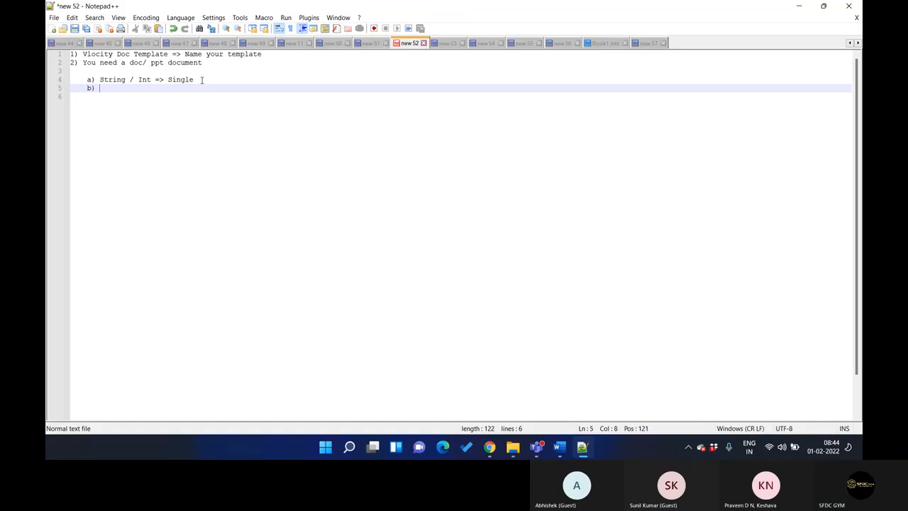
text(List)
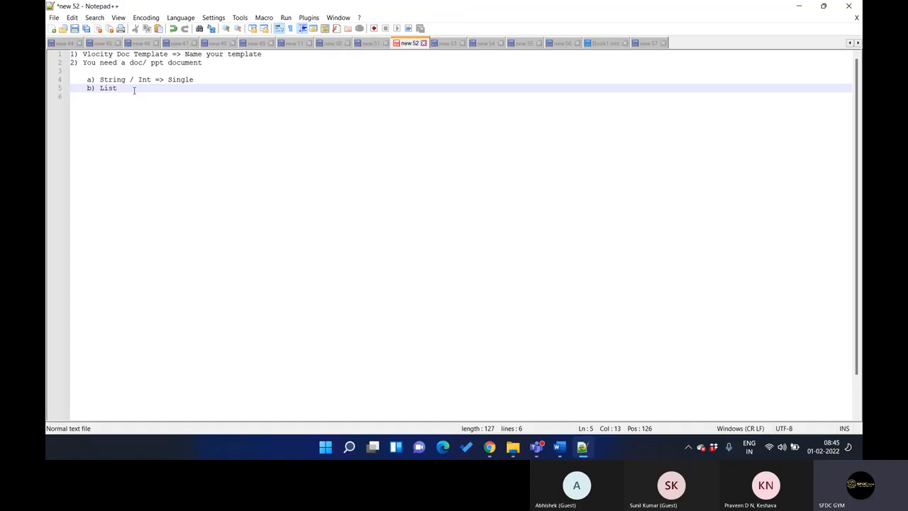
double_click(110, 87)
click(100, 79)
drag(101, 79, 132, 85)
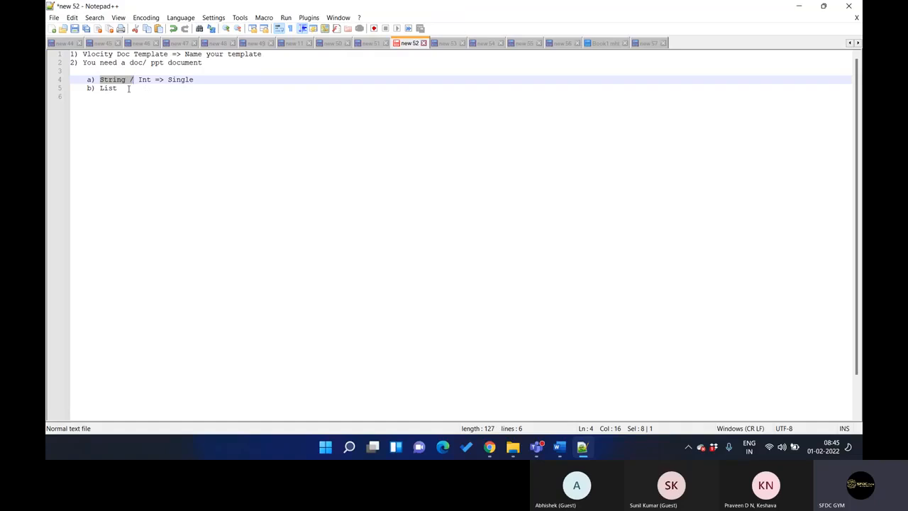
Add the sub-item "c) Conditions => Linenumber is not there 4-10" under the List line
click(128, 88)
key(Return)
text(c) )
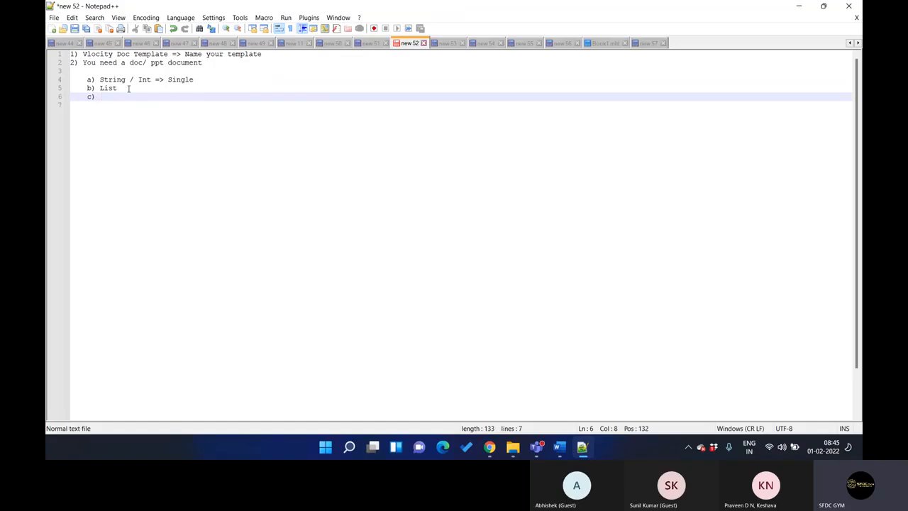
text(Conditions )
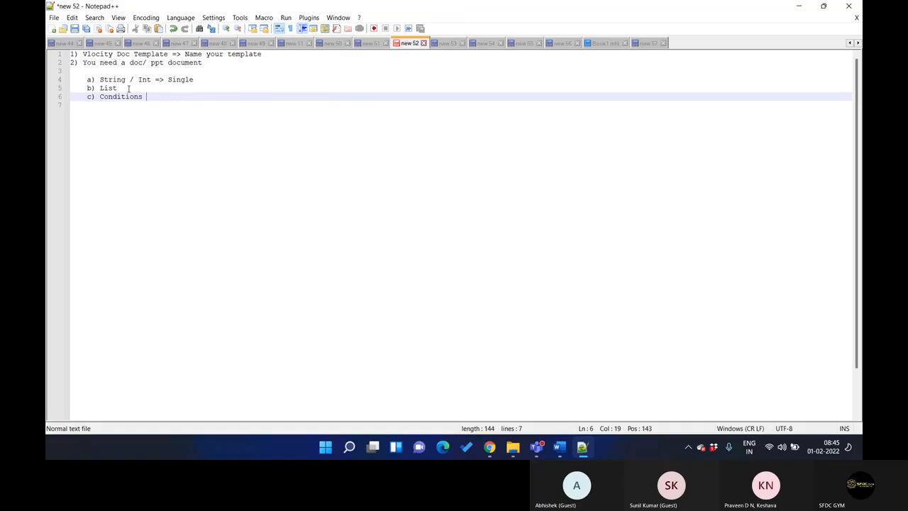
text(=> )
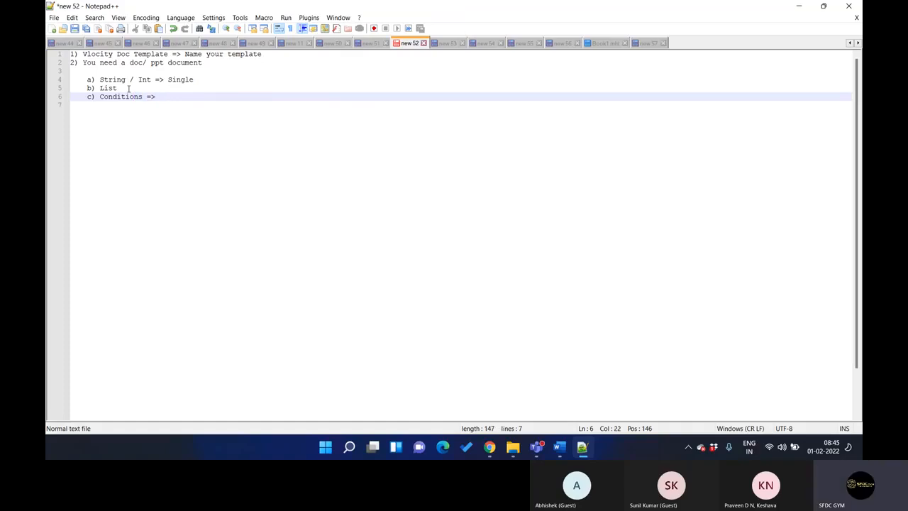
text(Linenum)
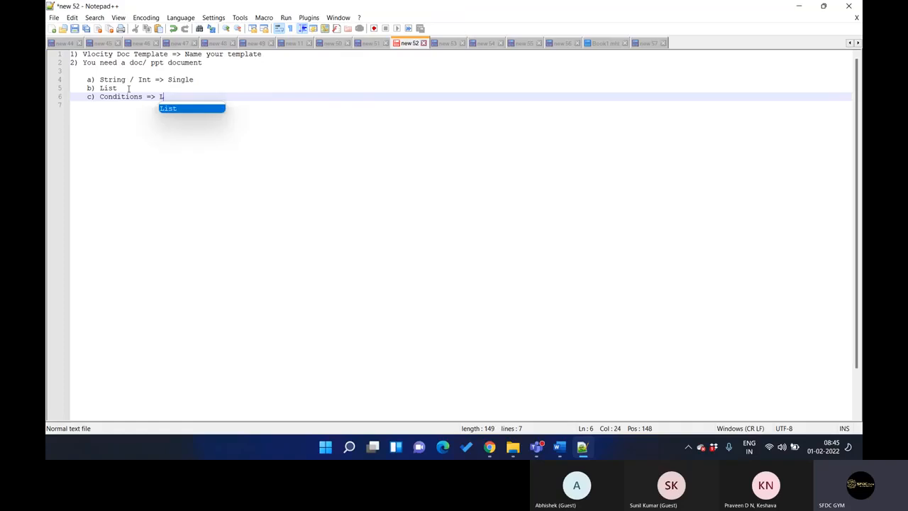
text(be)
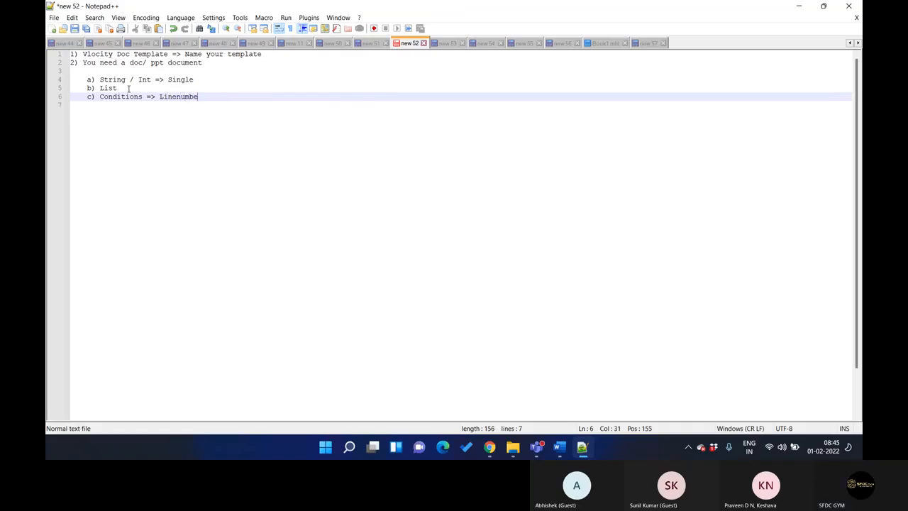
text(r is not there  =)
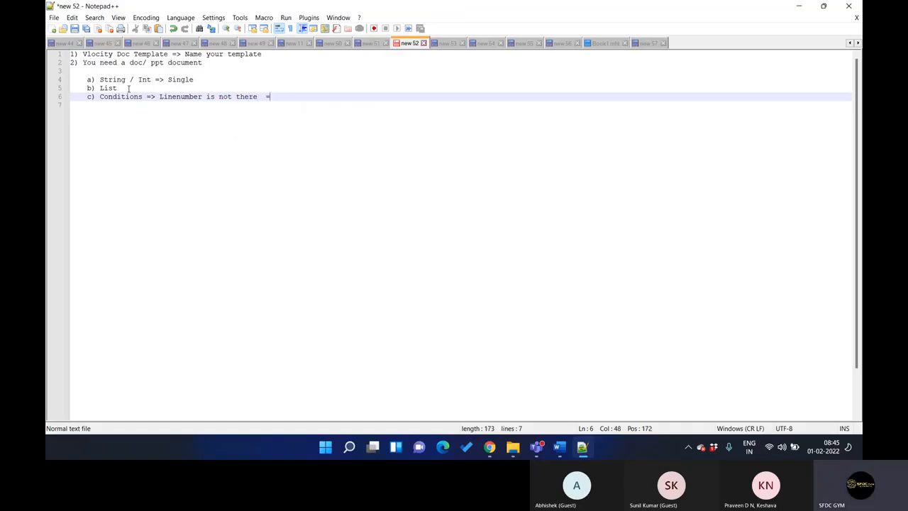
key(BackSpace)
text(4-10 )
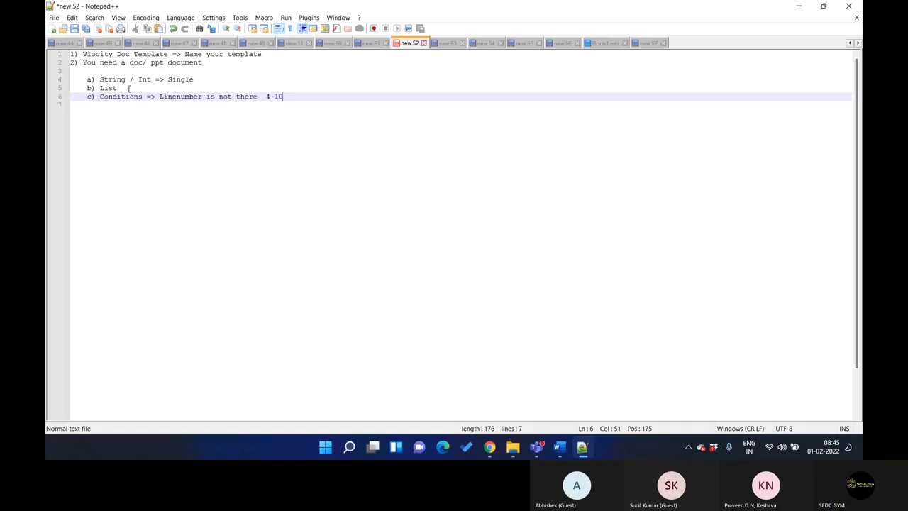
text(else display 11-15)
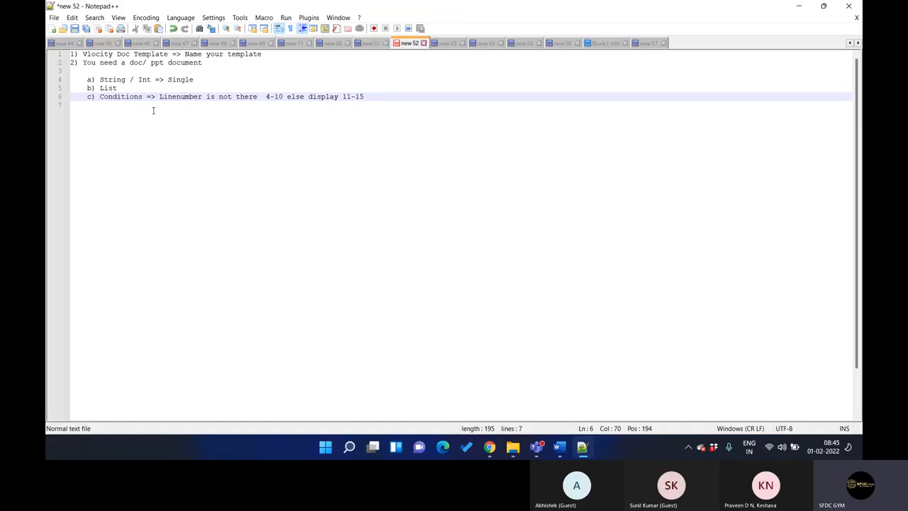
Complete the Conditions line with "else display 11-15" and highlight sub-items a to c
drag(86, 78, 377, 96)
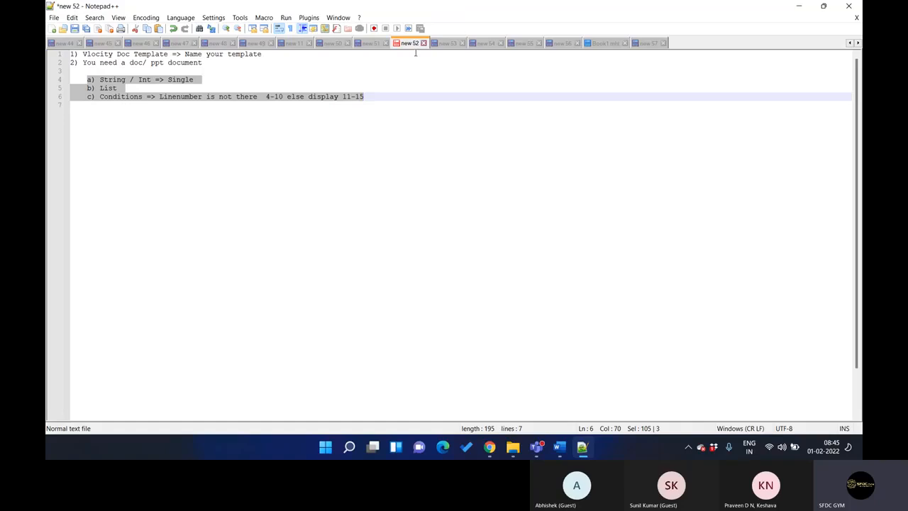
Switch to Chrome to check the document template settings page, and return to the Notepad++ note
click(490, 447)
key(ctrl+shift+Tab)
key(ctrl+shift+Tab)
key(ctrl+Tab)
key(ctrl+Tab)
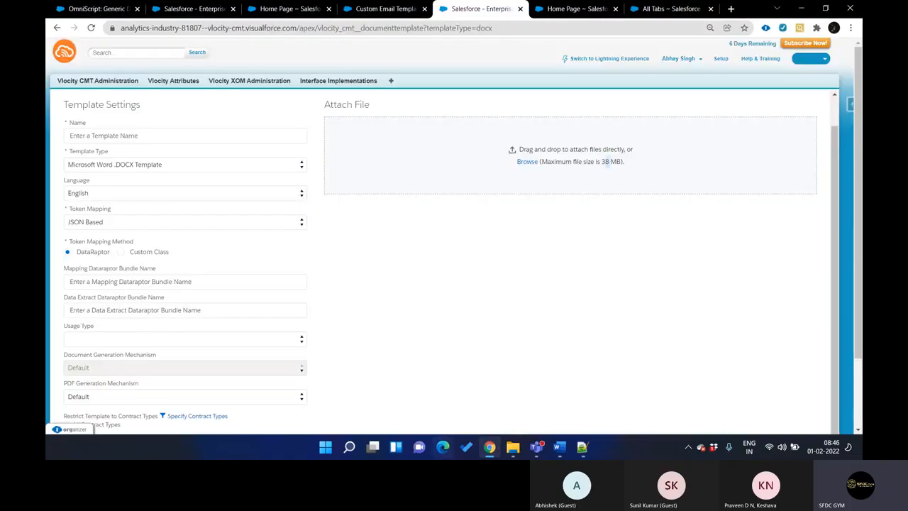
key(alt+Tab)
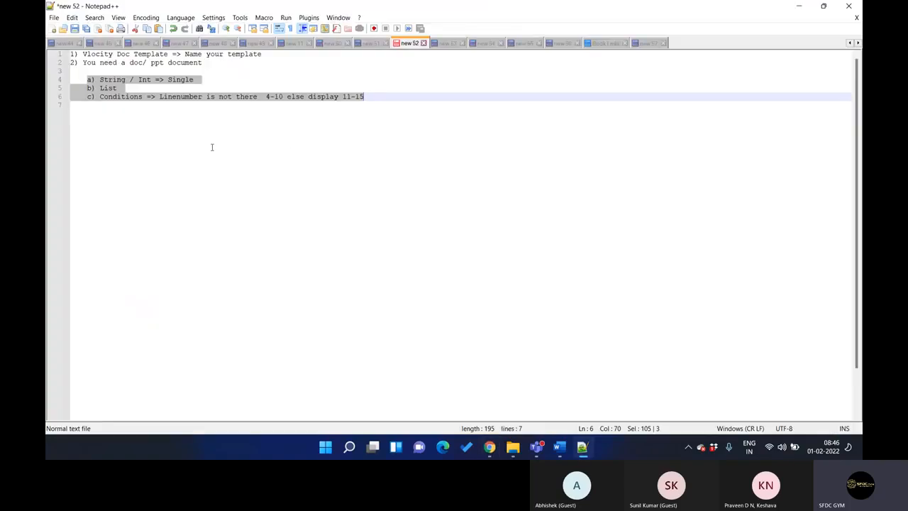
Highlight "doc" and "ppt" in the note's second line, and look at the Multi-Site Quote Template in Word
double_click(134, 62)
double_click(157, 63)
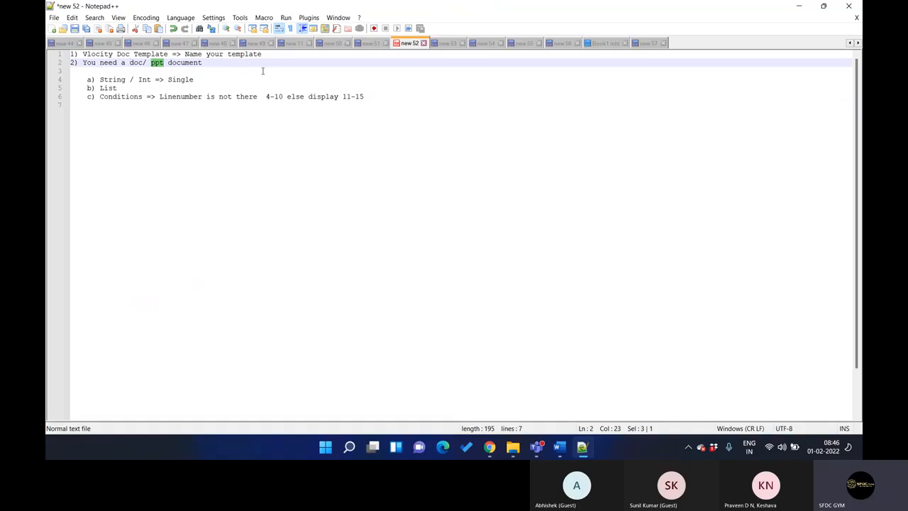
click(560, 448)
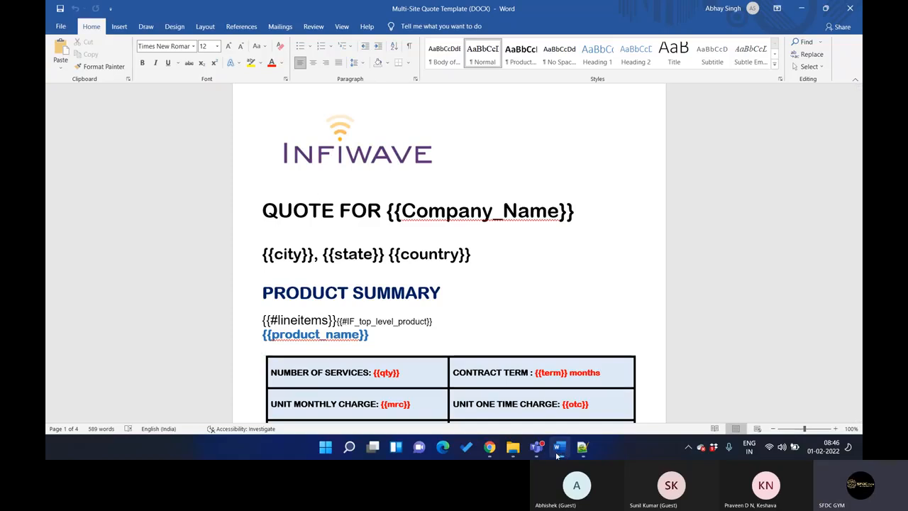
click(559, 448)
Append the token example ": {{MyValue}}" to the "String / Int => Single" line of the note
click(212, 79)
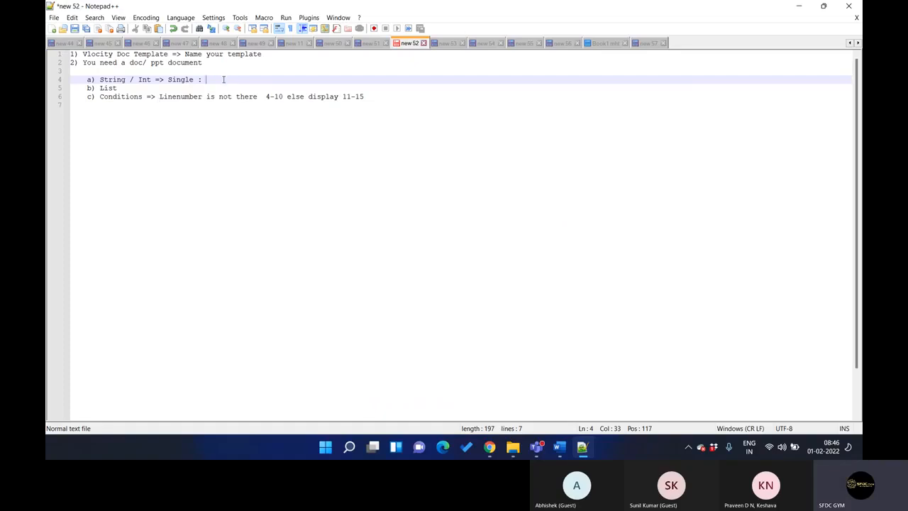
text({})
text({})
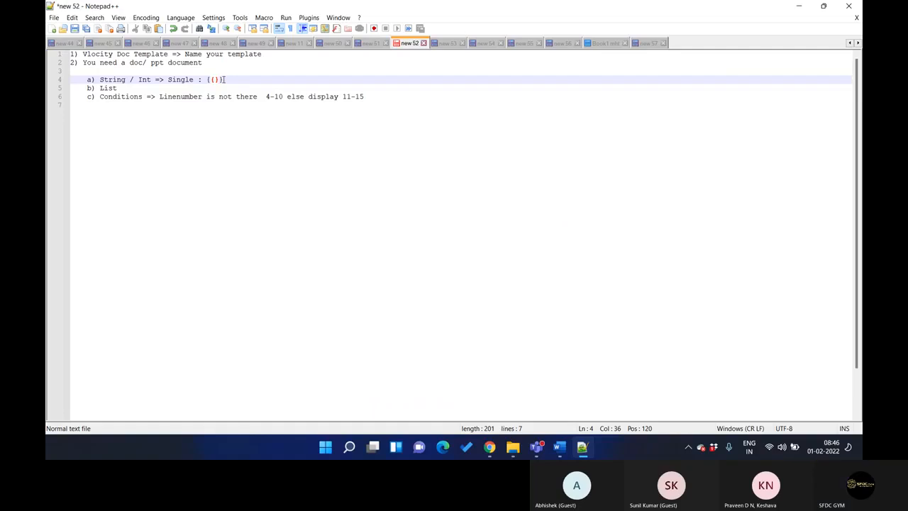
key(Left)
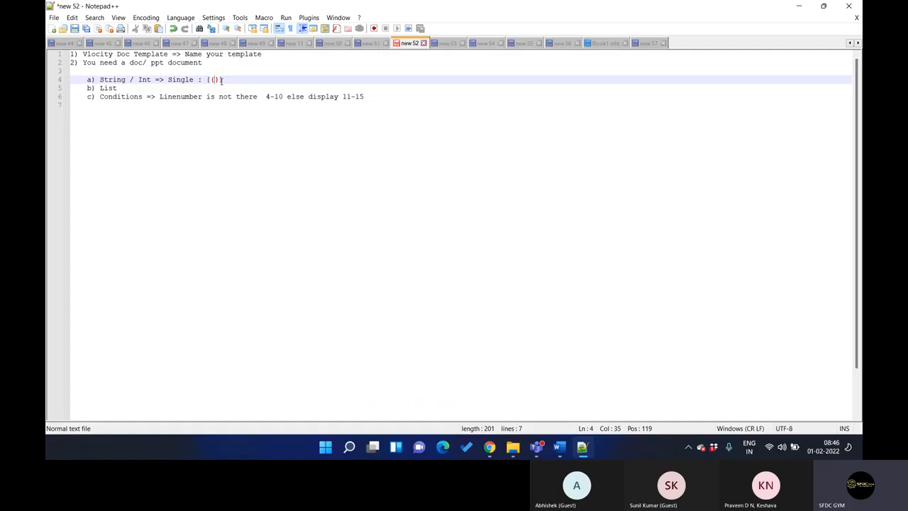
text(MyValue)
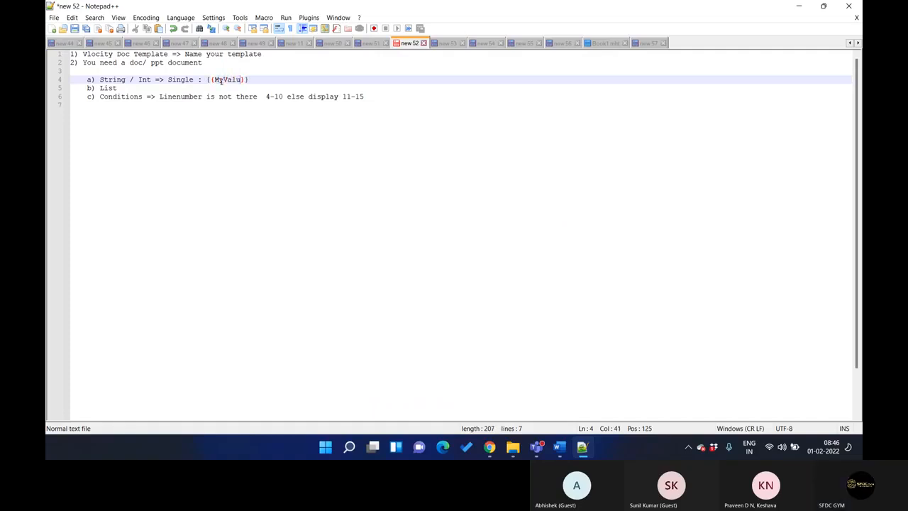
click(264, 87)
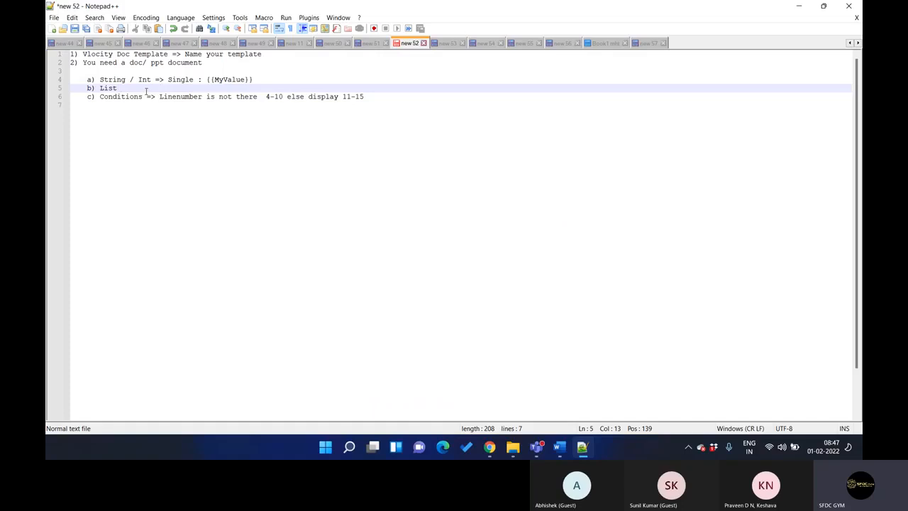
Add a "VF Page" line below the Conditions sub-item, followed by blank lines
click(391, 95)
key(Return)
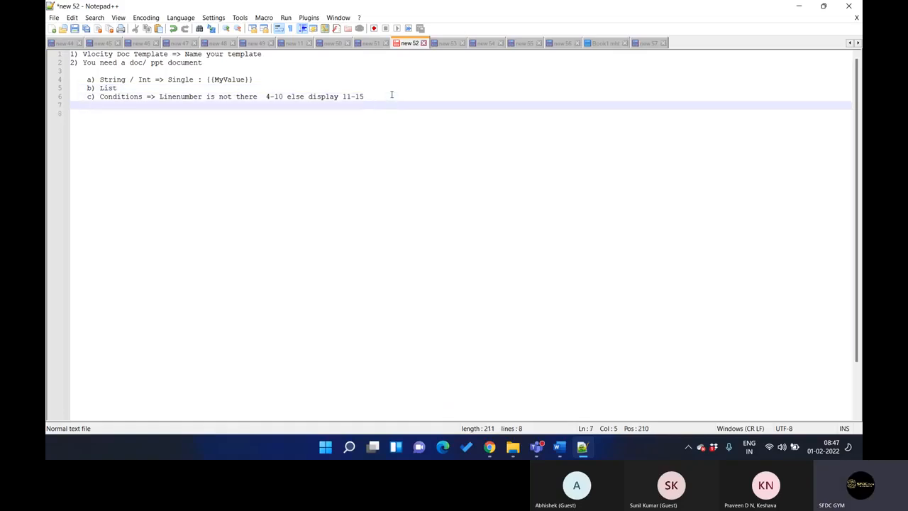
text(VF Page)
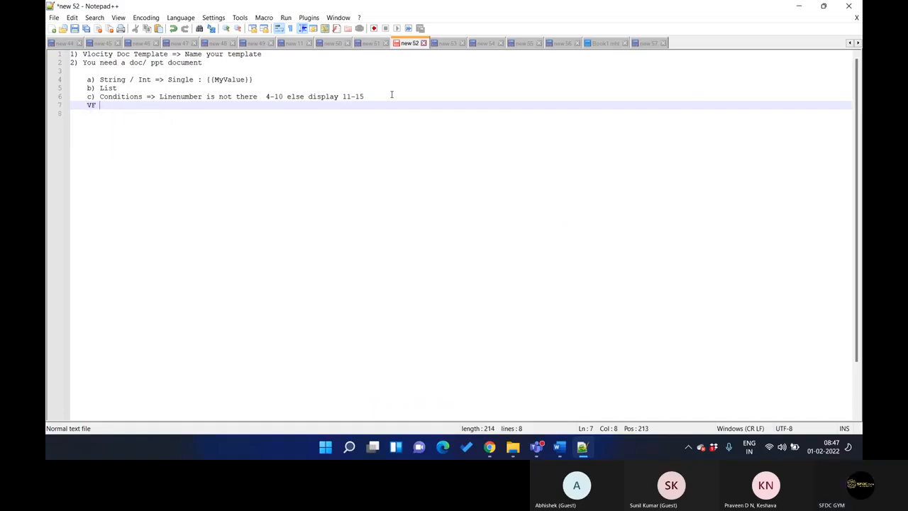
key(Return)
key(Return)
key(Return)
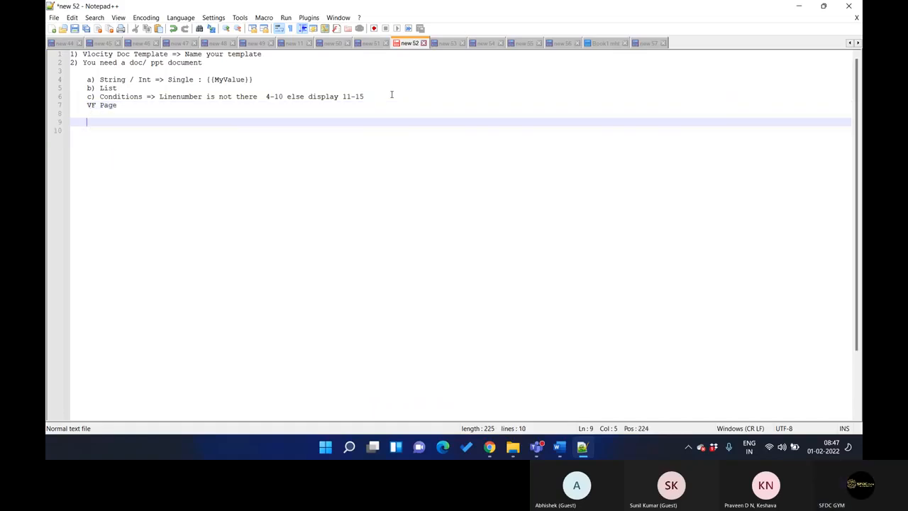
Write an opening <apex:repete> tag and a closing </apex:repete> tag under the VF Page heading
text(<a)
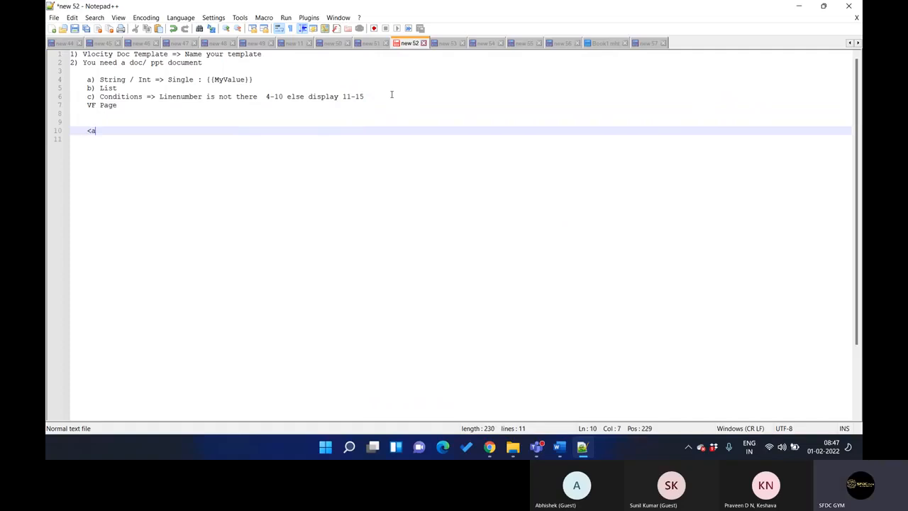
text(pex:)
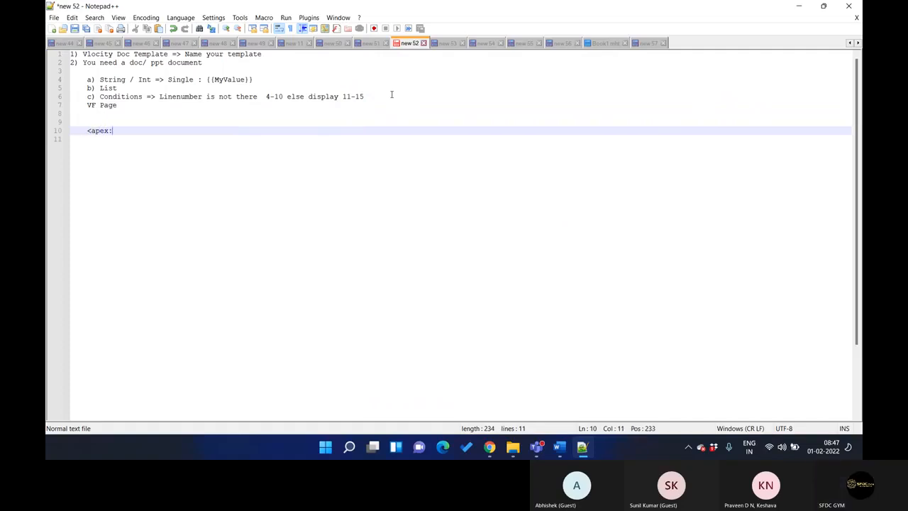
text(repete>)
key(Return)
click(171, 132)
shift+click(90, 130)
key(ctrl+c)
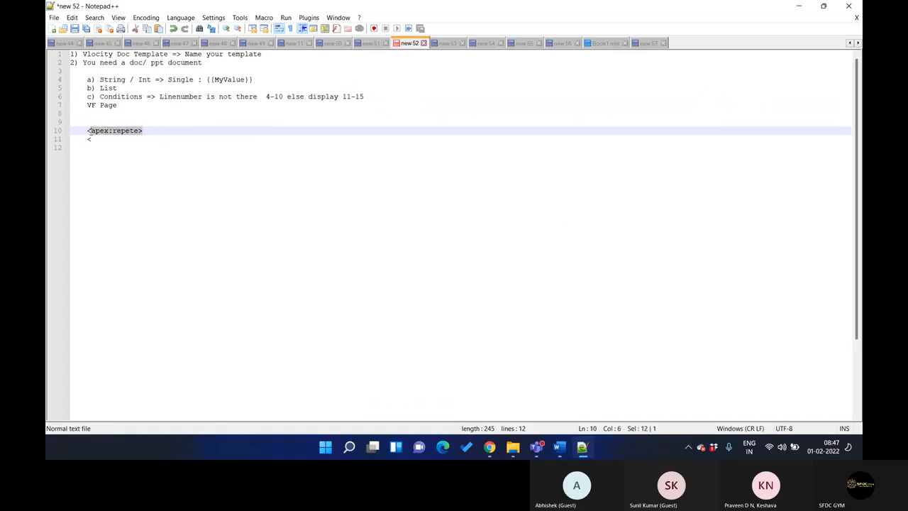
click(98, 140)
key(ctrl+v)
click(91, 139)
text(/)
Nest an indented pair of <table> and </table> tags inside the apex:repete tags
click(156, 129)
key(Return)
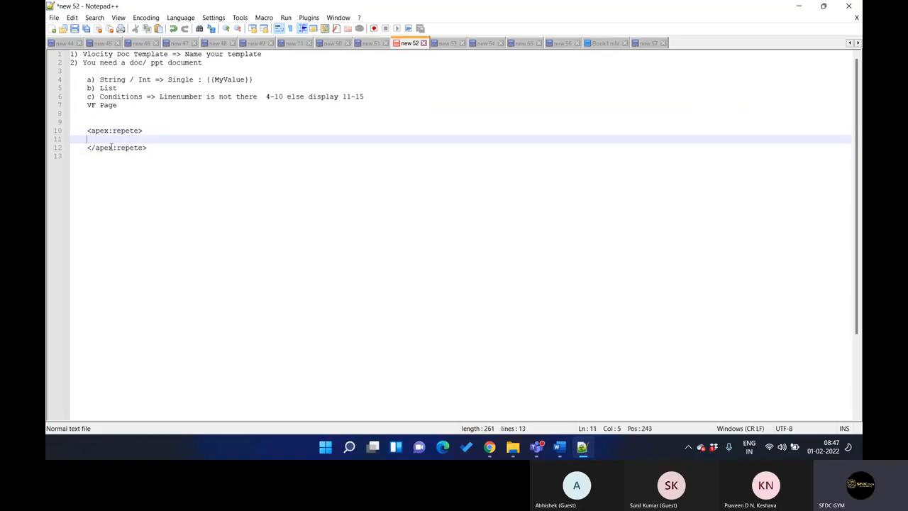
text(<table)
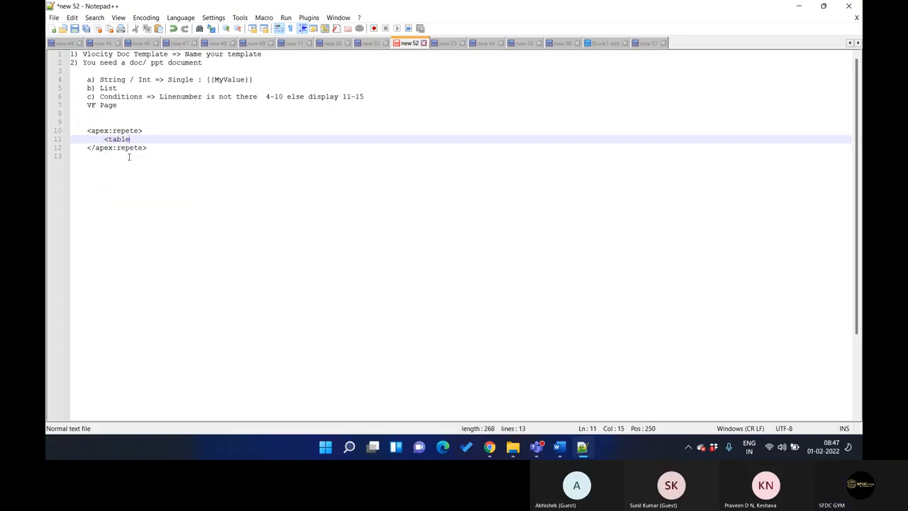
text(>)
key(Return)
text(</)
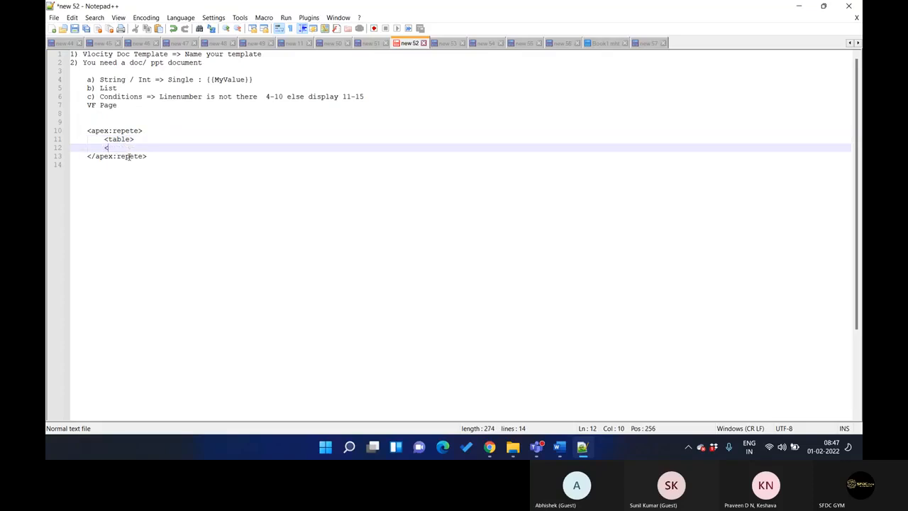
double_click(116, 140)
key(ctrl+c)
click(117, 147)
key(ctrl+v)
key(Up)
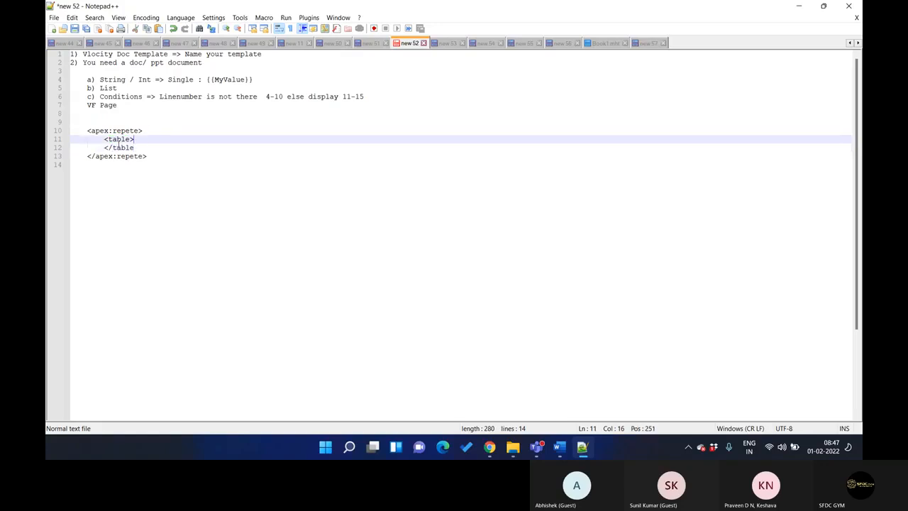
click(137, 147)
text(>)
Insert an indented empty line between the <table> and </table> tags
click(151, 140)
key(Return)
key(Tab)
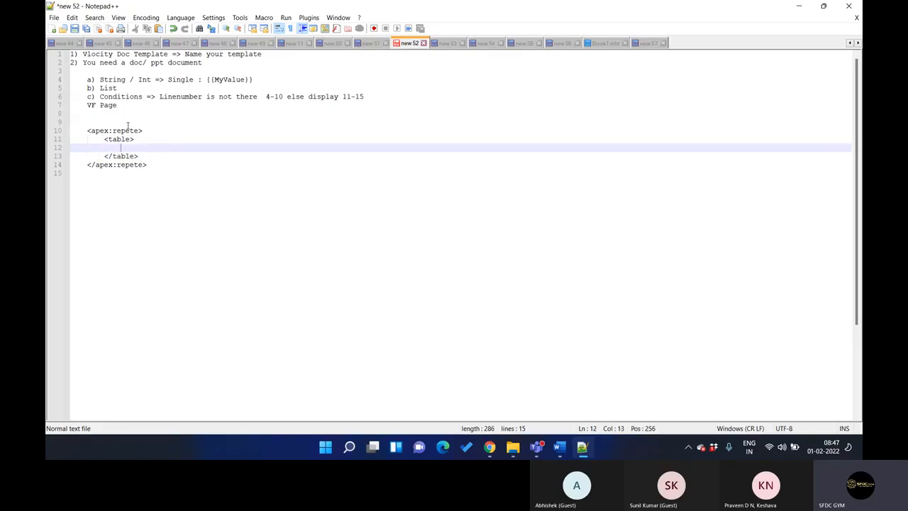
click(122, 131)
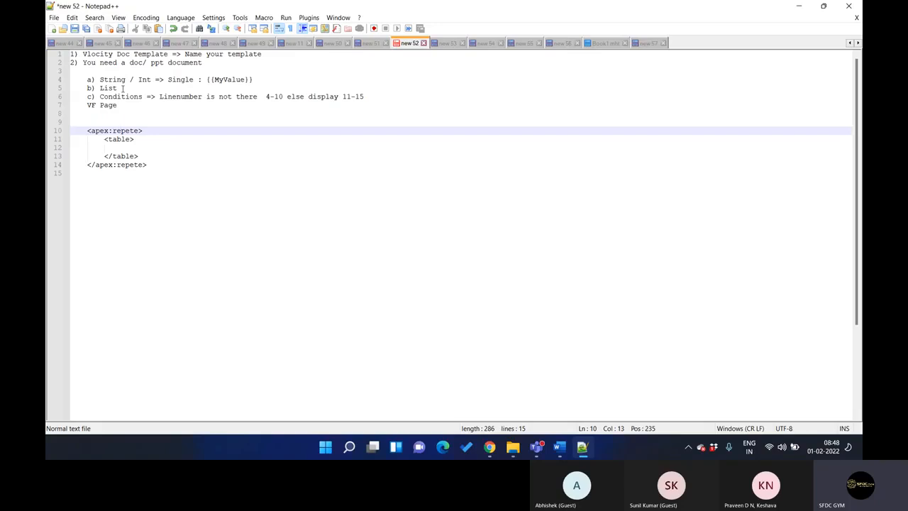
Append "=>>> {{#MyList}}" after the opening <apex:repete> tag
click(160, 134)
text(=)
text(>> {)
text( {})
text({})
key(Left)
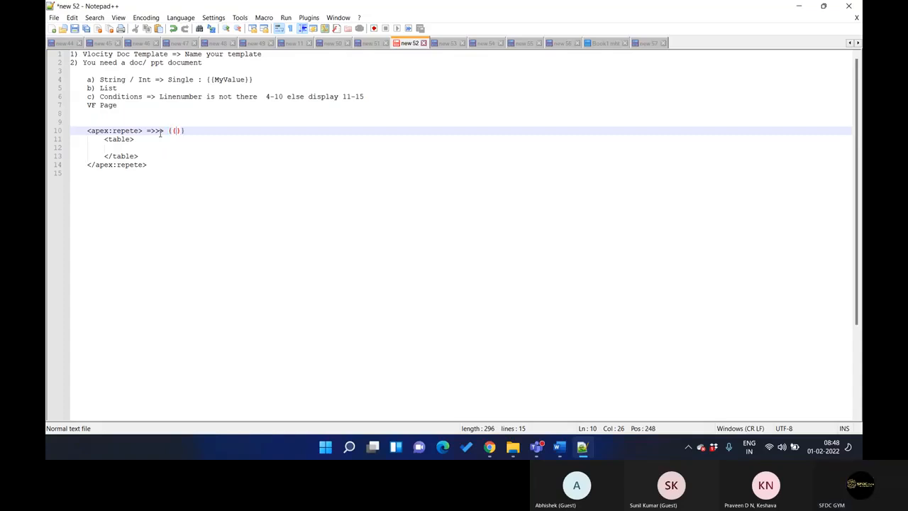
text(#)
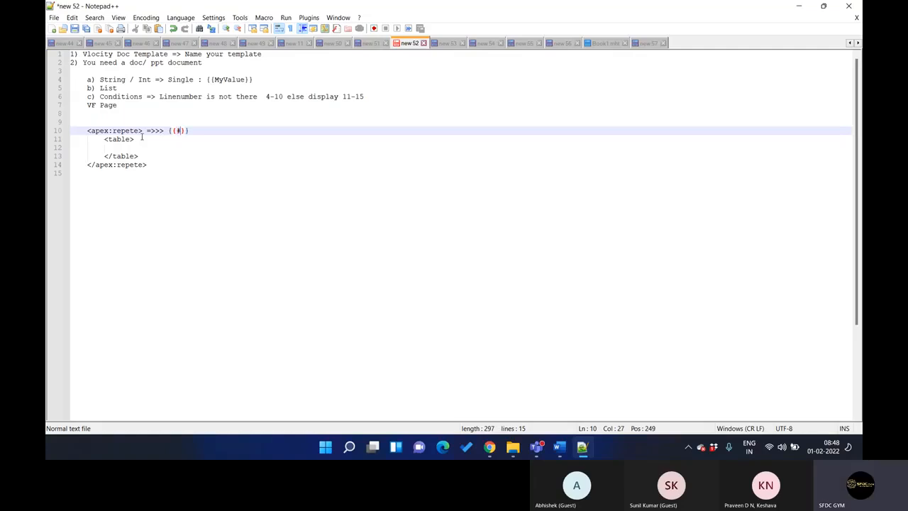
text(MyList)
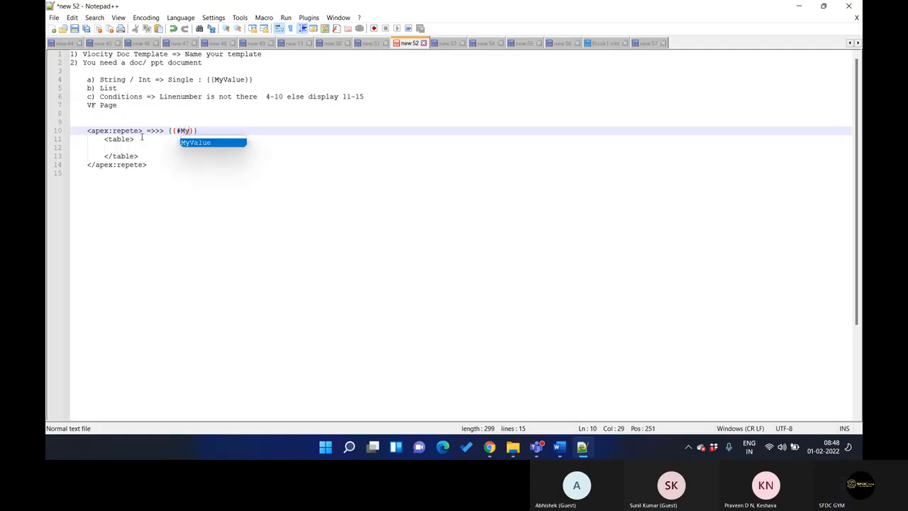
click(221, 131)
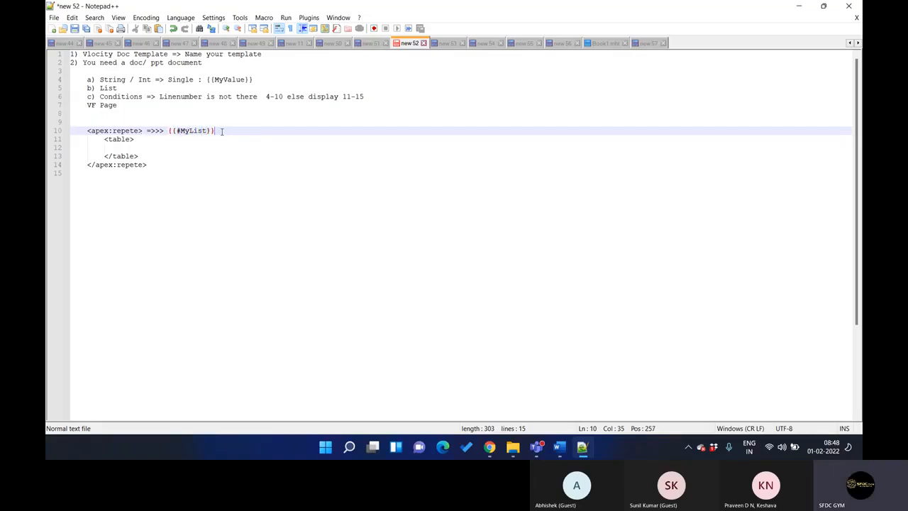
Copy the {{#MyList}} token beside the closing </apex:repete> tag and change the copy to {{/MyList}}
shift+click(168, 131)
click(180, 163)
key(Tab)
key(Tab)
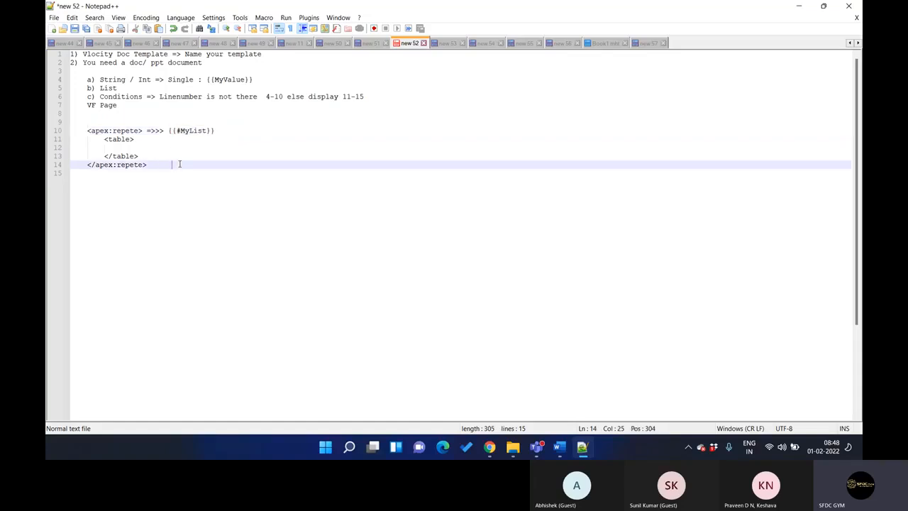
key(ctrl+v)
click(184, 164)
key(BackSpace)
text(/)
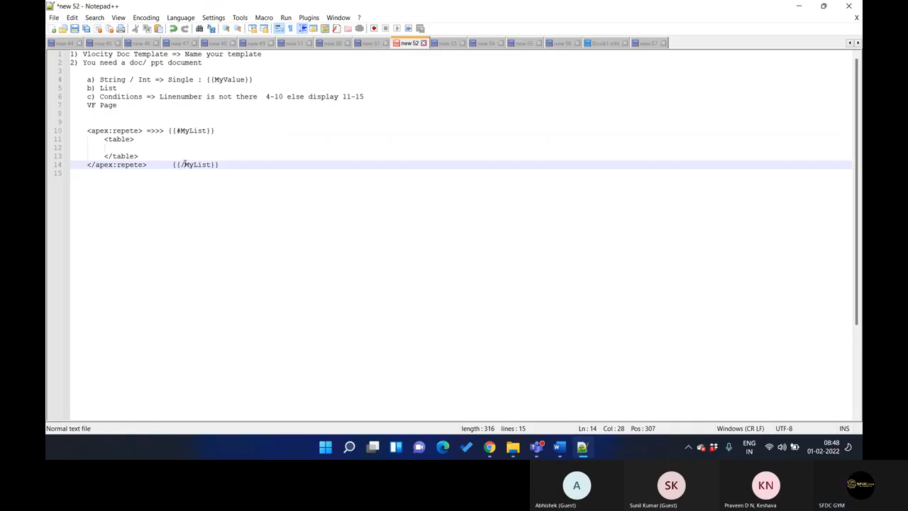
Append ": {{#MyList}} ends {{/MyList}}" to the "b) List" line, reusing the {{#MyList}} token
double_click(194, 131)
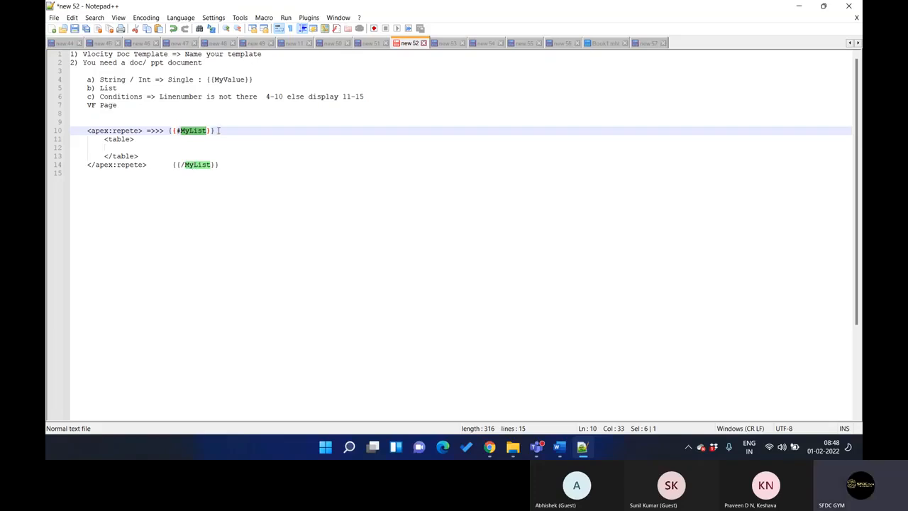
click(218, 130)
shift+click(168, 130)
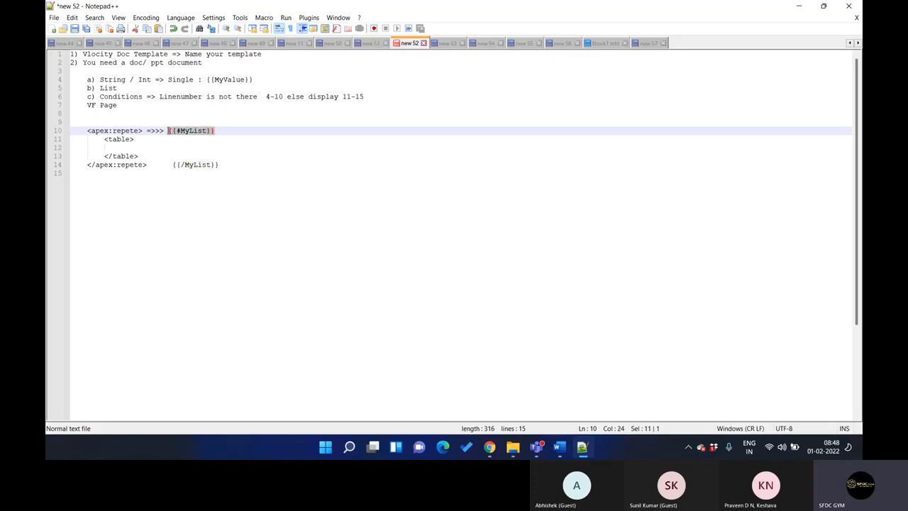
click(129, 88)
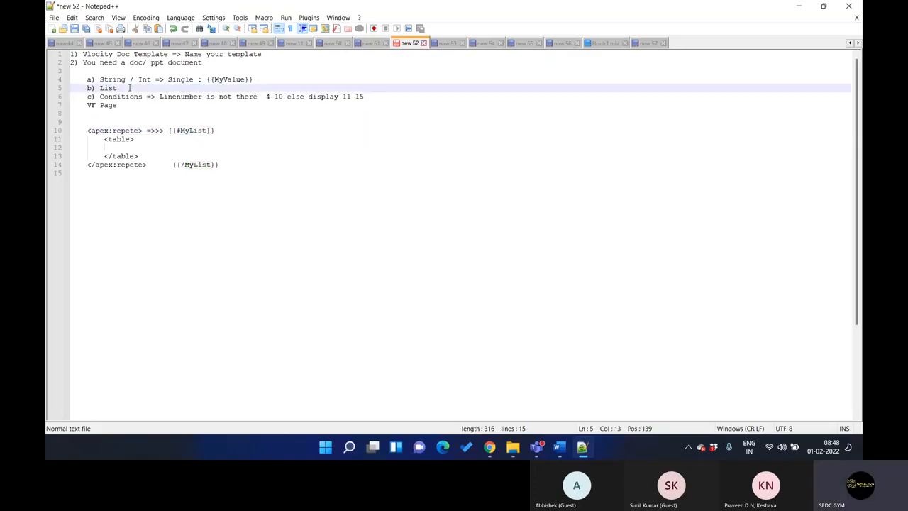
text(:)
key(ctrl+v)
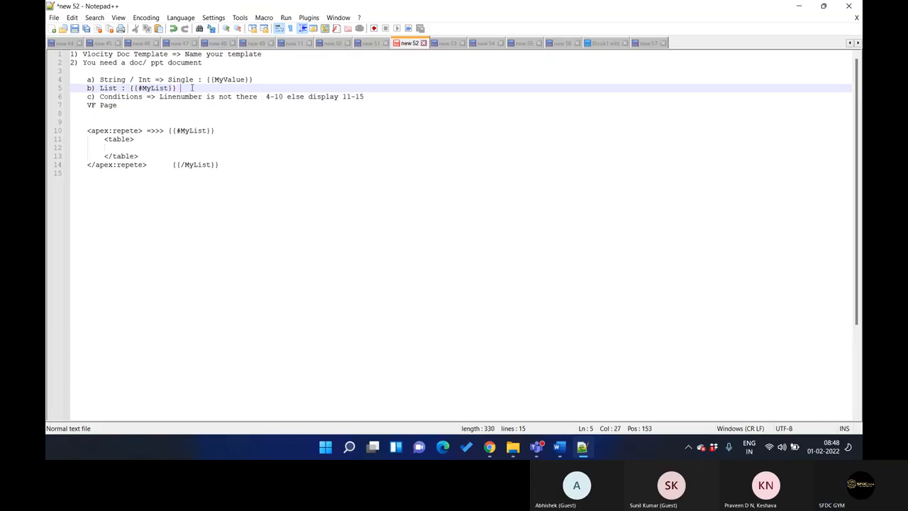
text(ends)
key(ctrl+v)
click(213, 88)
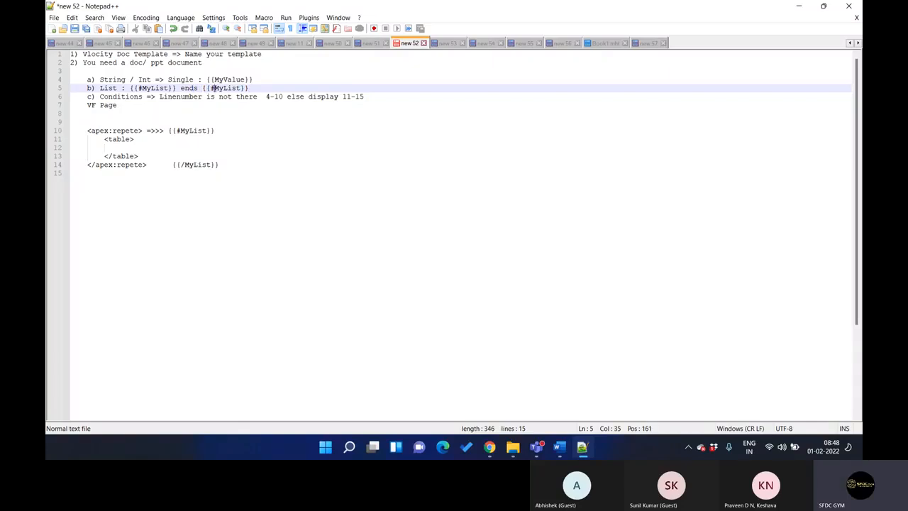
key(BackSpace)
text(/)
Check the document template settings page in Chrome and examine the opening and closing MyList tokens in the Notepad++ note
click(489, 447)
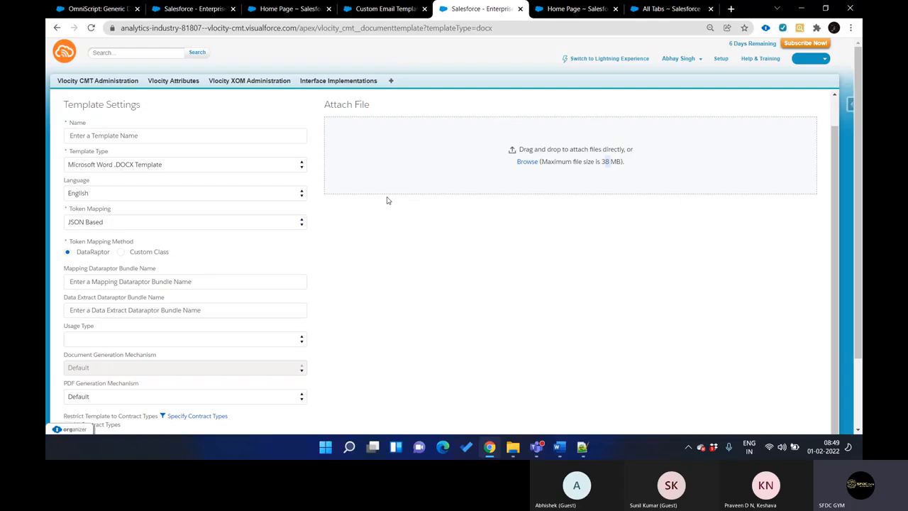
click(490, 445)
drag(131, 88, 176, 90)
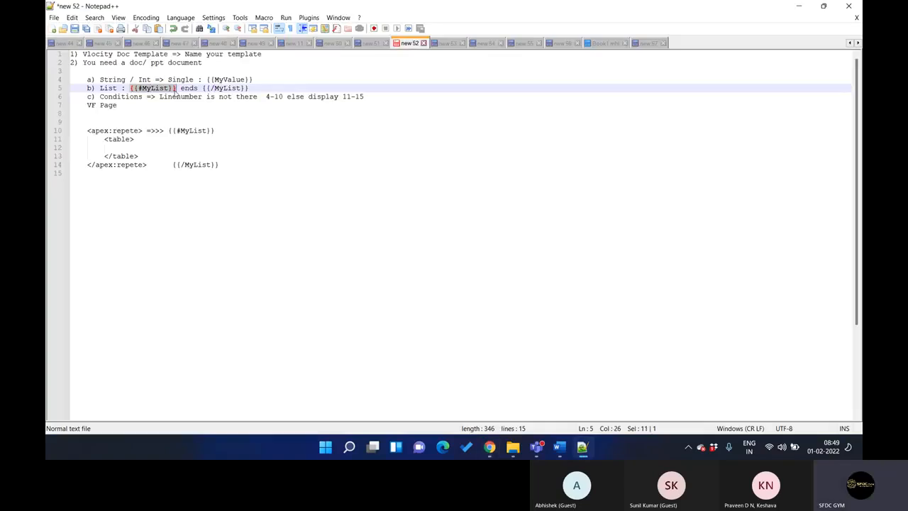
click(144, 89)
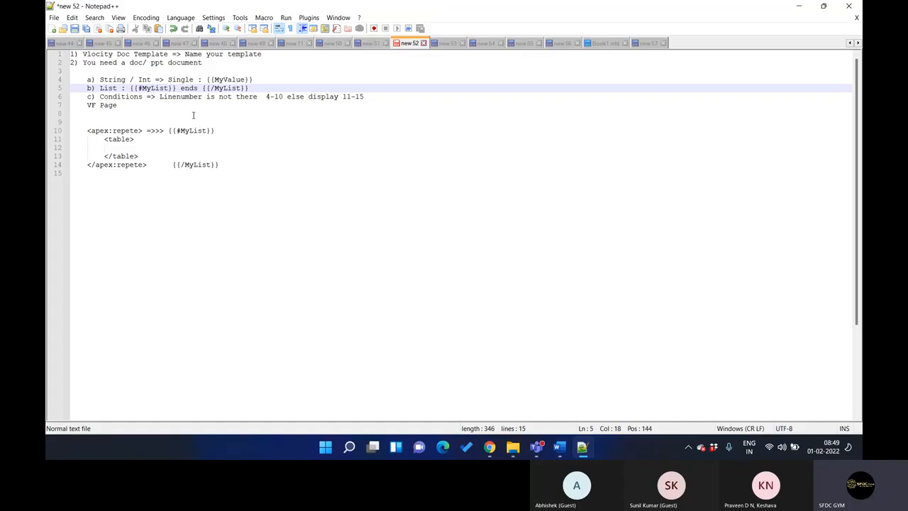
drag(168, 131, 216, 129)
drag(177, 165, 220, 168)
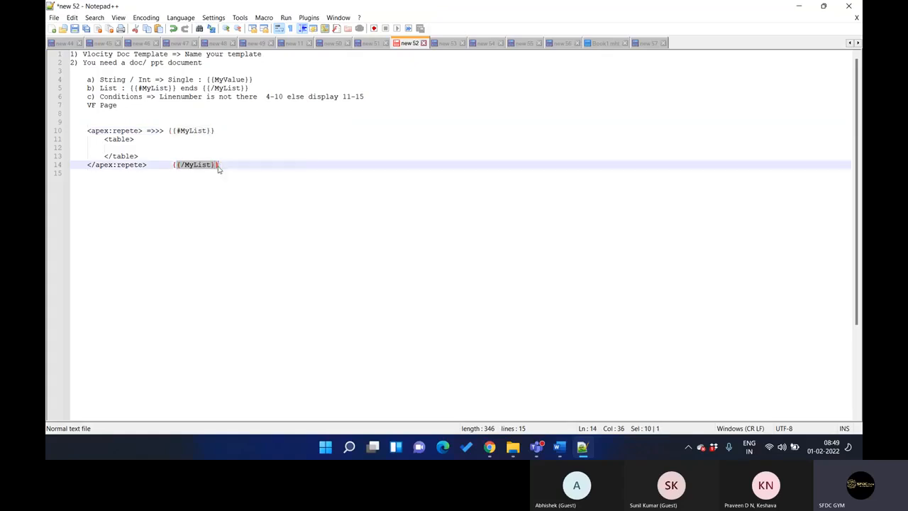
click(189, 140)
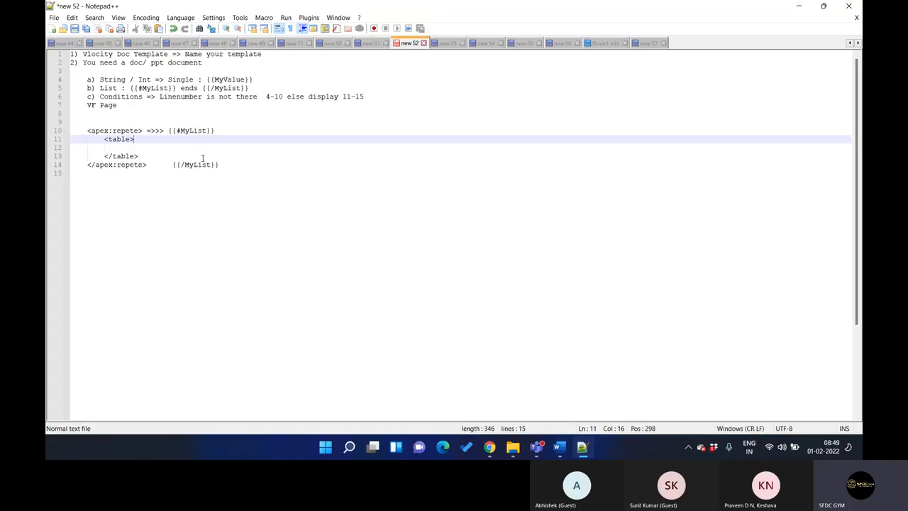
drag(139, 88, 165, 88)
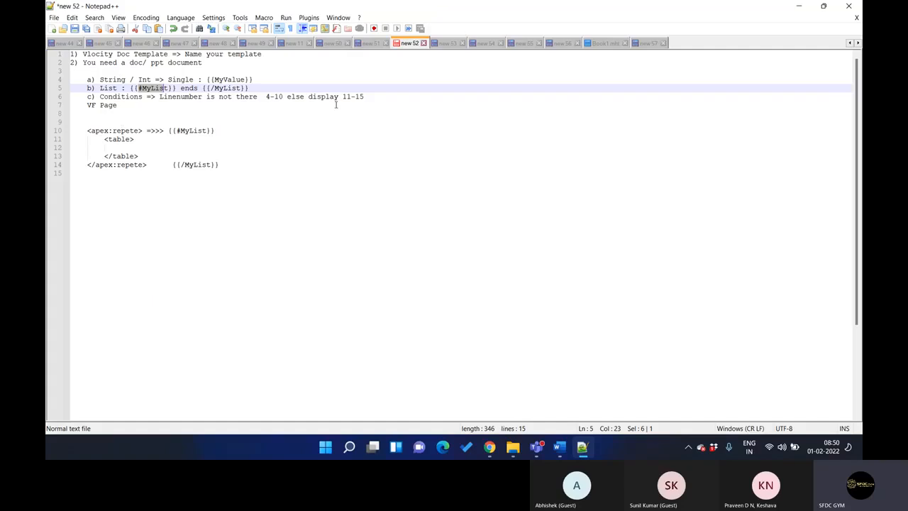
Add a line "{!IF(, true, false)}" below the closing </apex:repete> tag as the Visualforce condition example
click(373, 96)
click(246, 161)
key(Return)
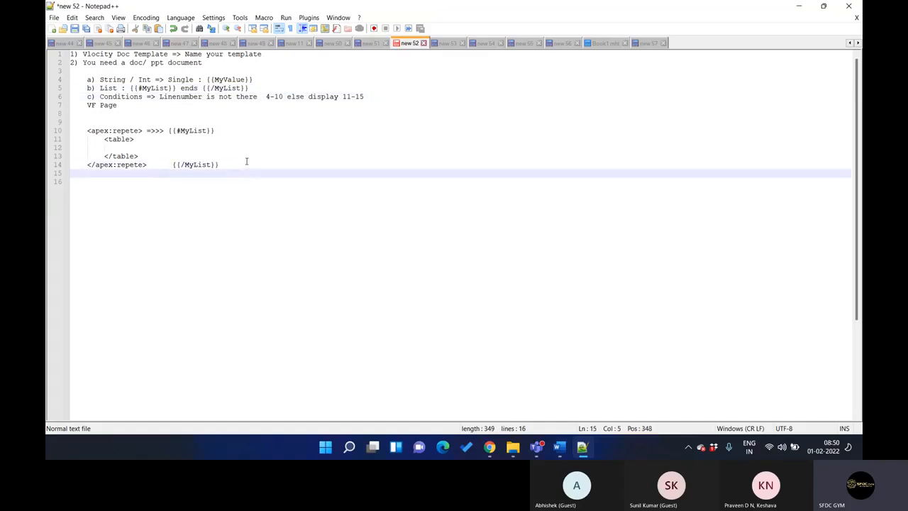
text({{)
key(Left)
text(!IF())
key(Left)
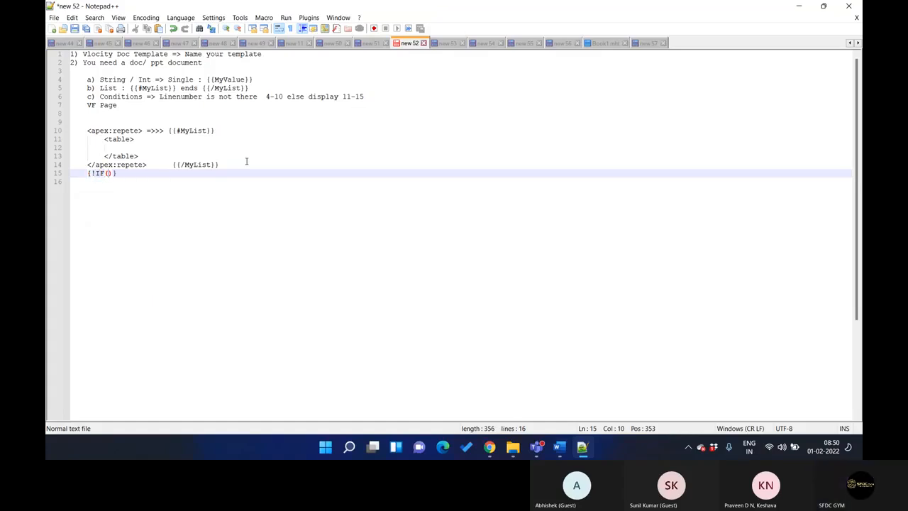
text(, true, false)
click(196, 173)
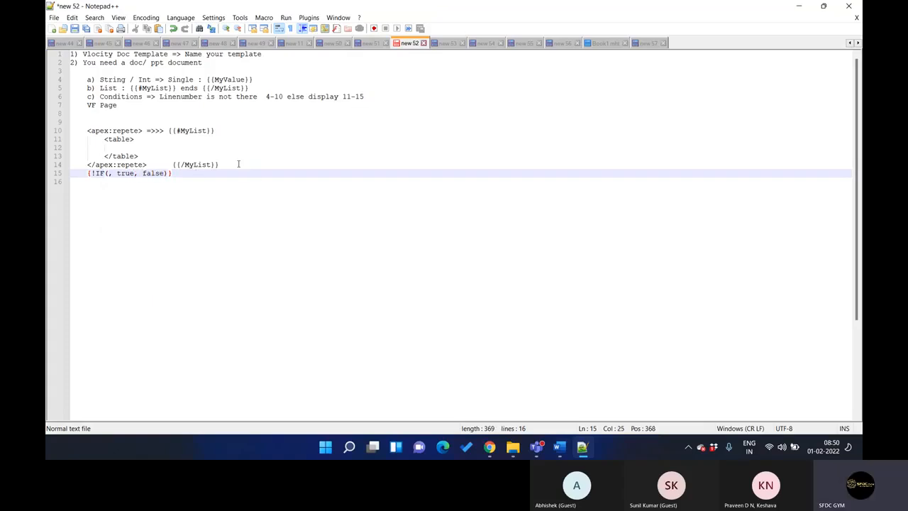
Append "=> {{#If_isTrue}}" to the end of the "c) Conditions" line
click(300, 162)
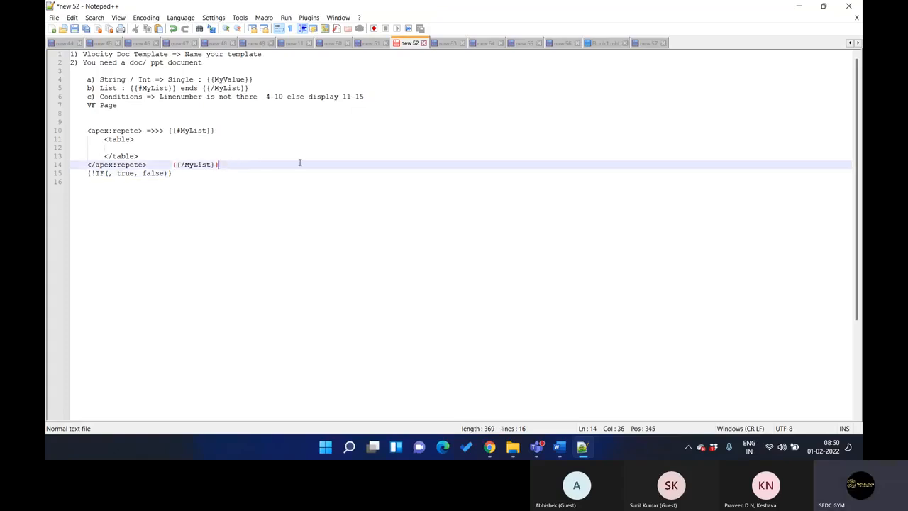
click(373, 98)
text(=>)
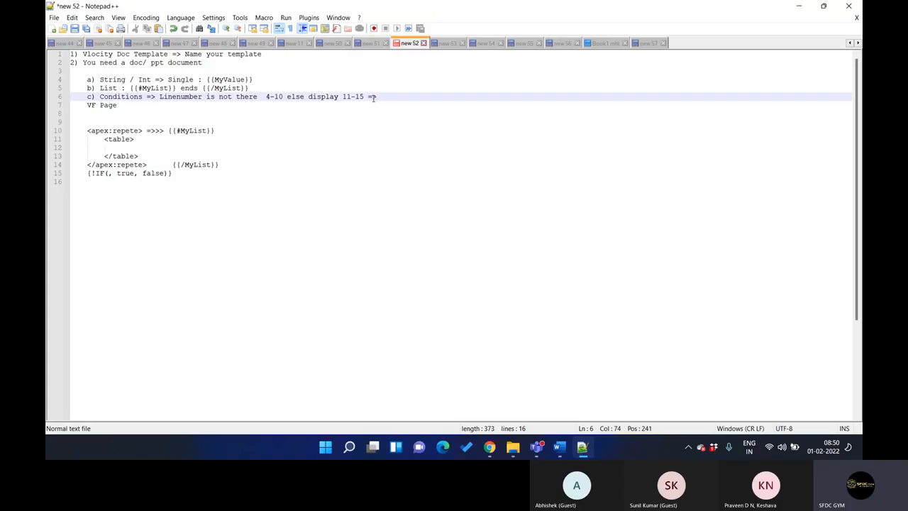
text( {})
text({)
text(#)
text(If)
text( If)
key(BackSpace)
key(BackSpace)
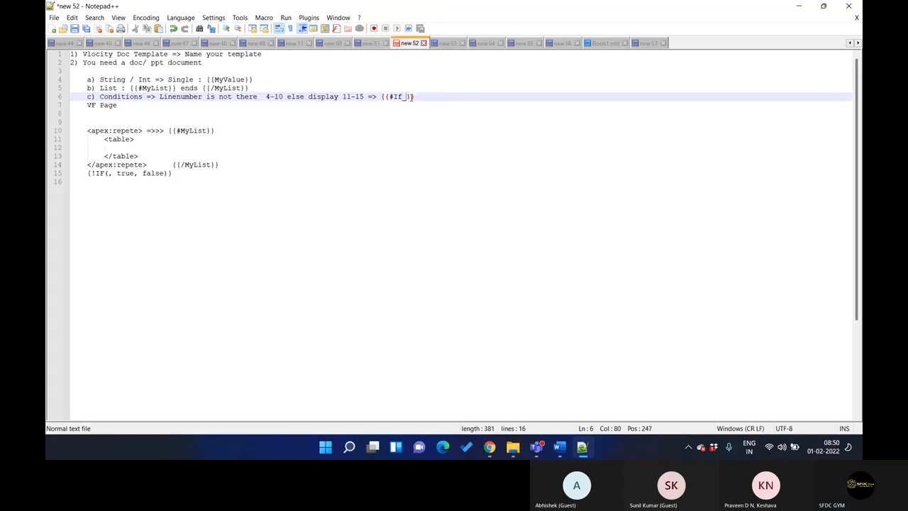
text(B)
key(BackSpace)
text(isTrue)
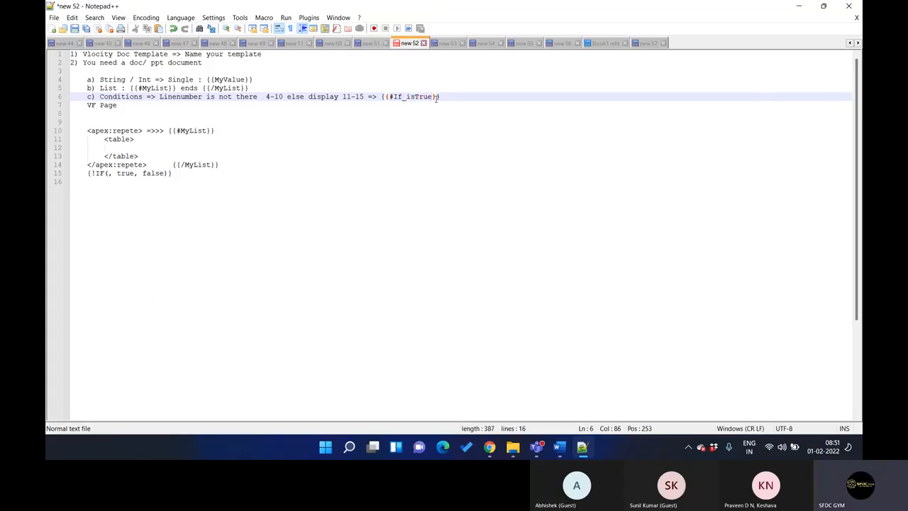
Duplicate the {{#If_isTrue}} token at the end of the Conditions line and change the copy to {{/If_isTrue}}
drag(408, 96, 430, 96)
click(404, 97)
drag(404, 96, 391, 96)
click(442, 97)
shift+click(381, 96)
key(ctrl+c)
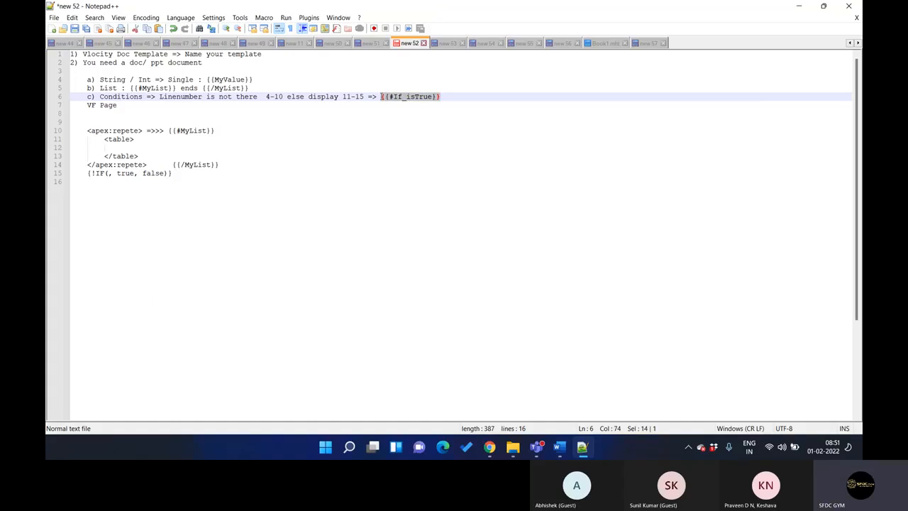
click(444, 97)
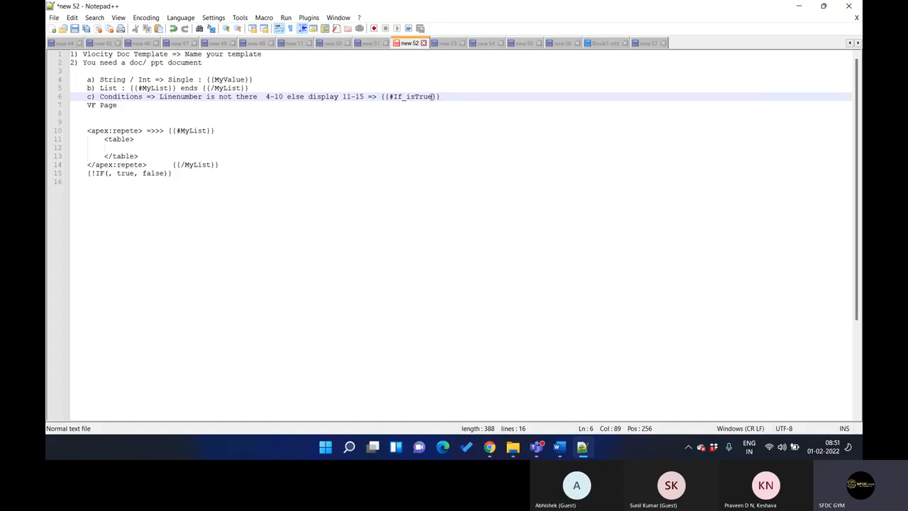
key(ctrl+v)
click(454, 96)
key(Delete)
text(/)
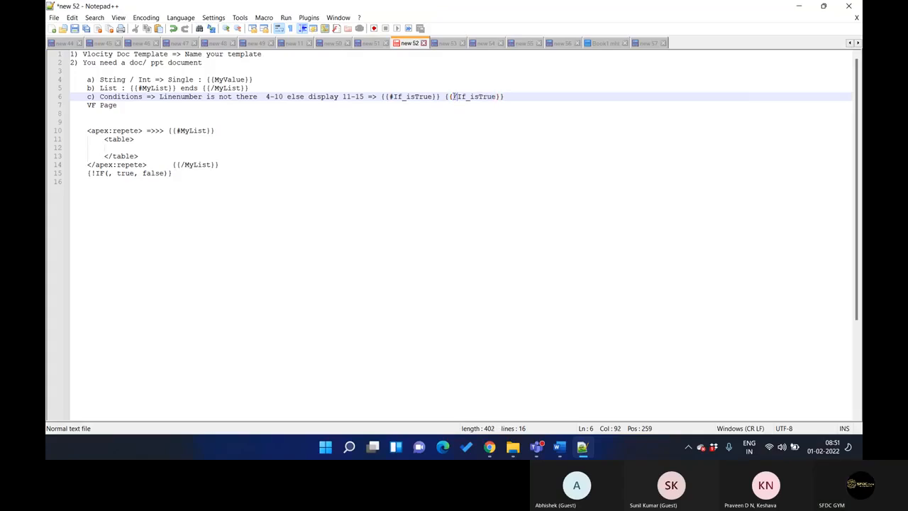
Add the negated token pair "{{^If_isTrue}} {{/If_isTrue}}" at the end of the Conditions line
click(512, 99)
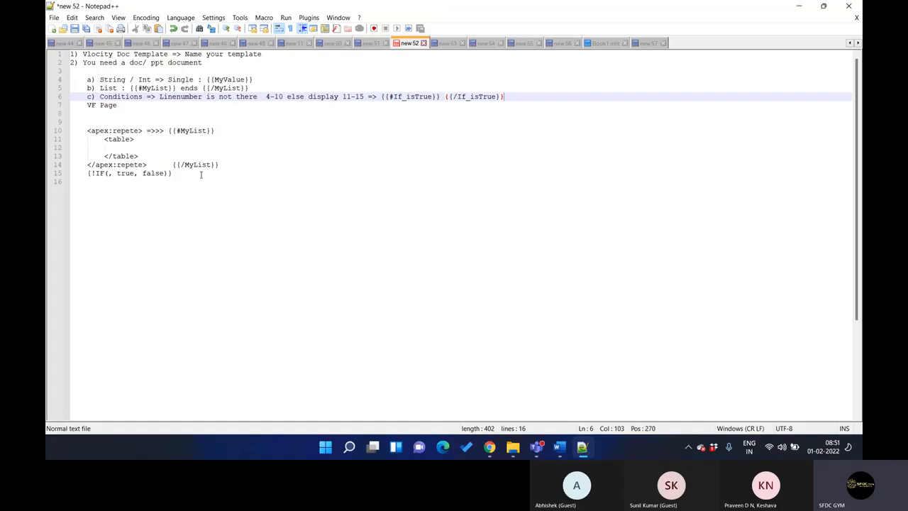
key(ctrl+v)
click(521, 97)
key(BackSpace)
text(/)
click(573, 96)
key(ctrl+v)
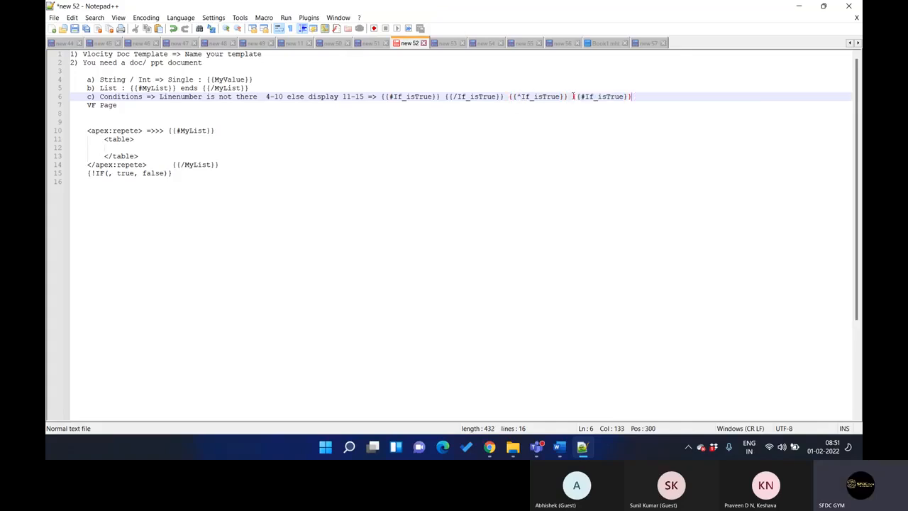
click(585, 96)
key(BackSpace)
text(/)
Review the {{MyValue}} token in the String / Int line and the token syntax in the List line
drag(205, 80, 254, 80)
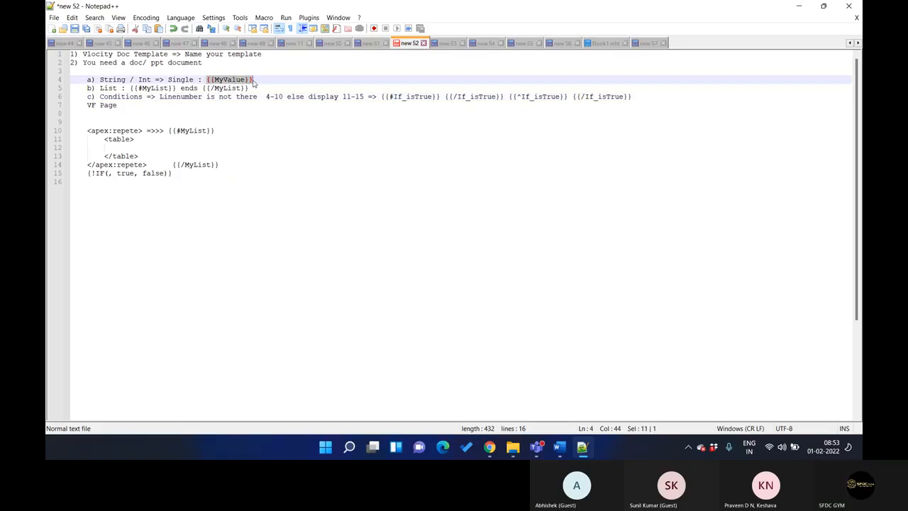
double_click(233, 80)
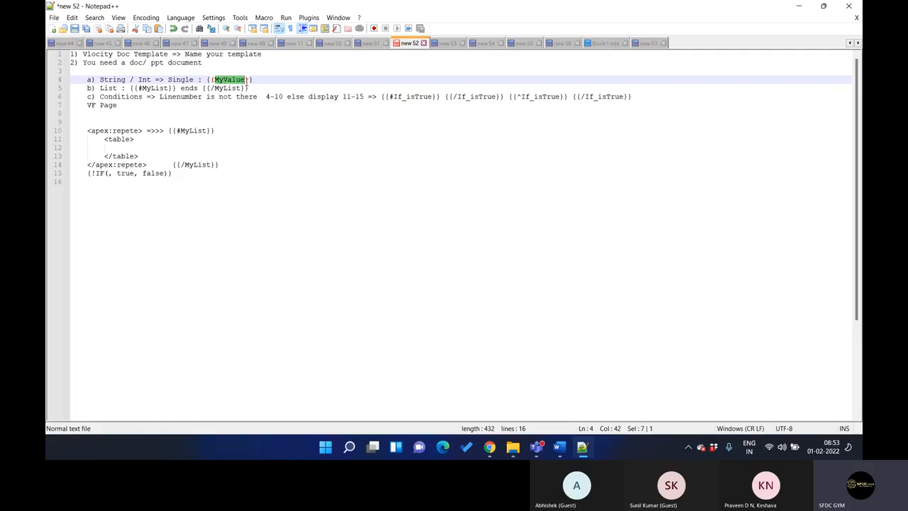
click(256, 83)
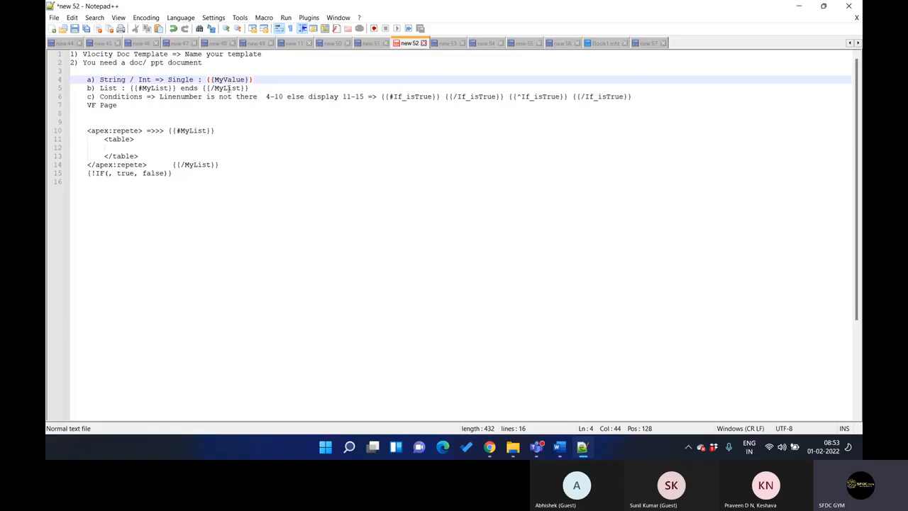
double_click(187, 89)
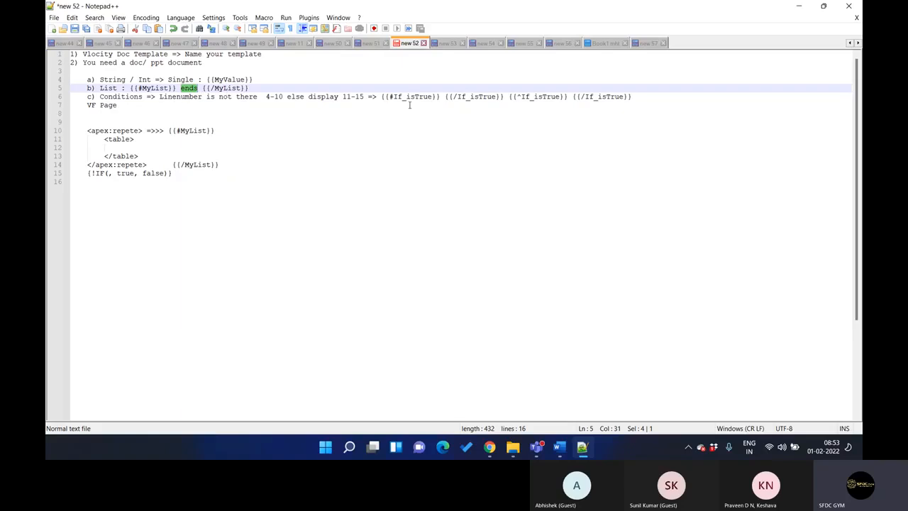
Review the {{#If_isTrue}} token in the Conditions line
drag(407, 97, 393, 97)
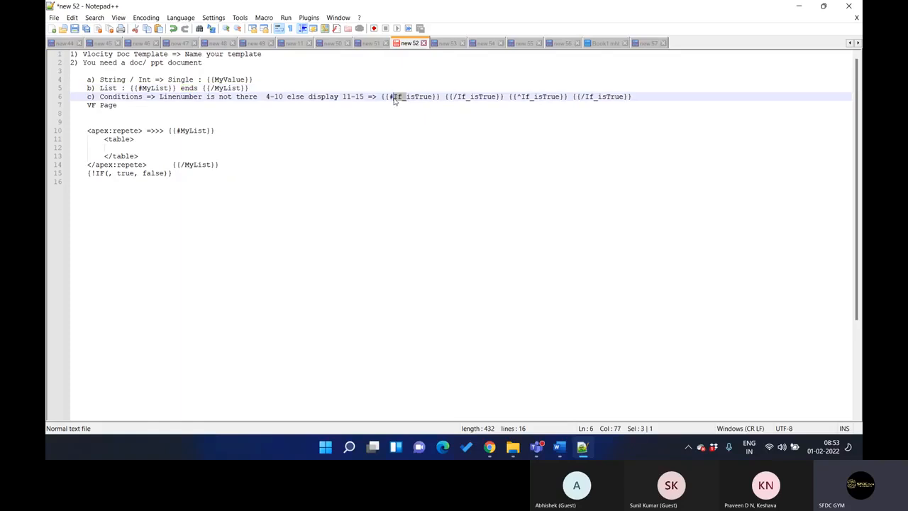
double_click(414, 98)
click(411, 97)
Switch to the Multi-Site Quote Template in Word and examine its logo, the QUOTE FOR heading and the {{Company_Name}} token
click(559, 446)
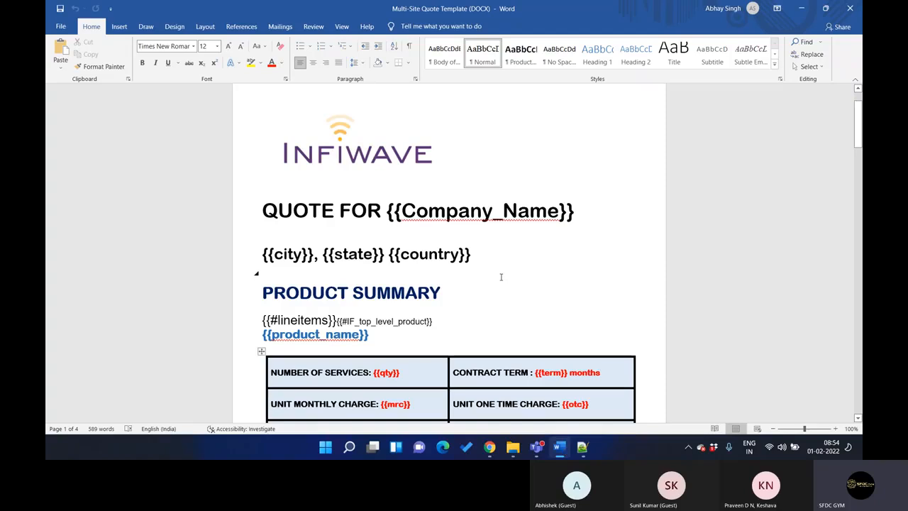
scroll(496, 237, down, 1)
scroll(468, 198, up, 1)
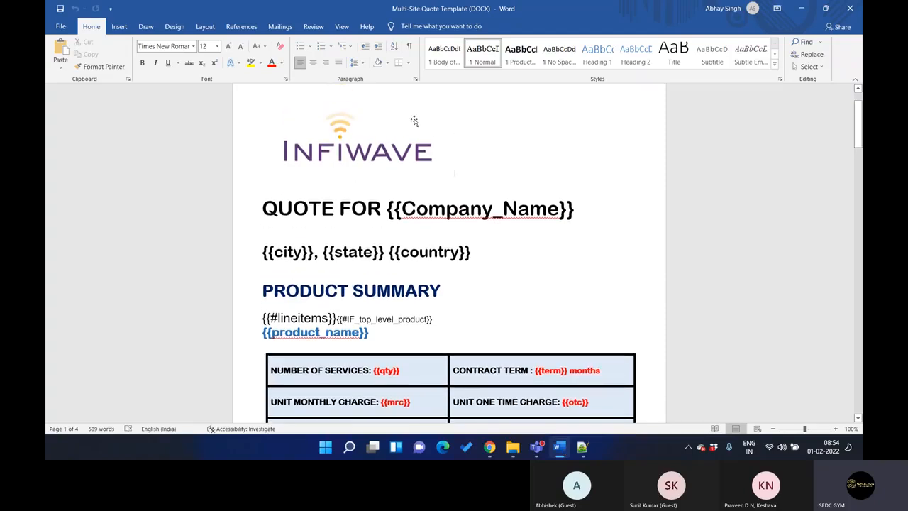
scroll(406, 157, down, 1)
scroll(383, 152, up, 1)
click(341, 143)
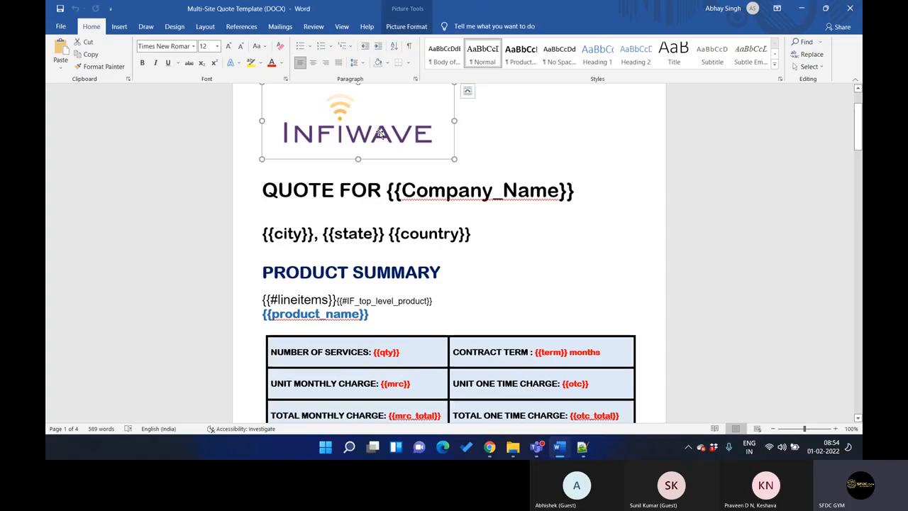
scroll(341, 143, up, 1)
scroll(311, 165, down, 1)
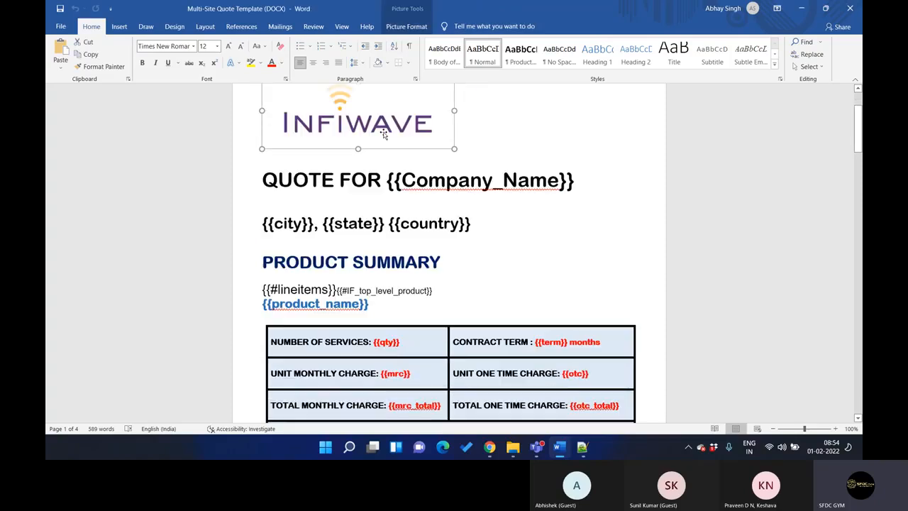
drag(262, 178, 369, 183)
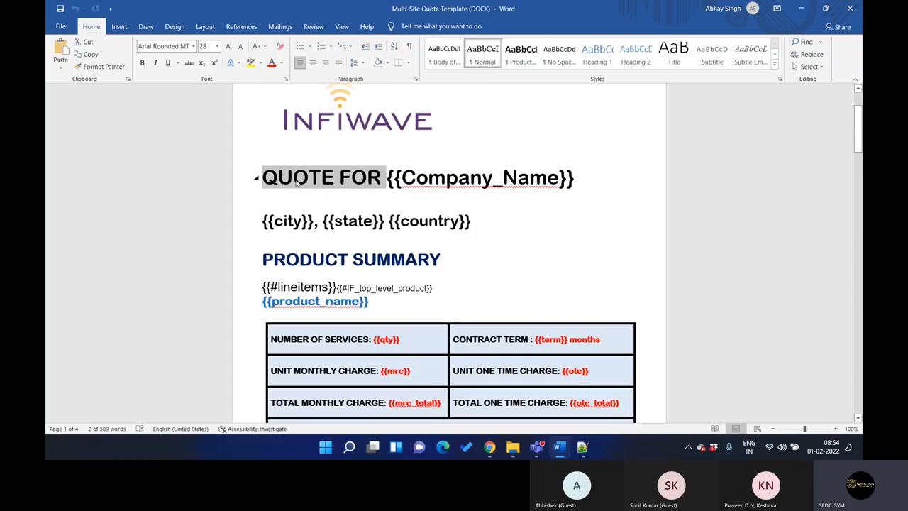
double_click(454, 179)
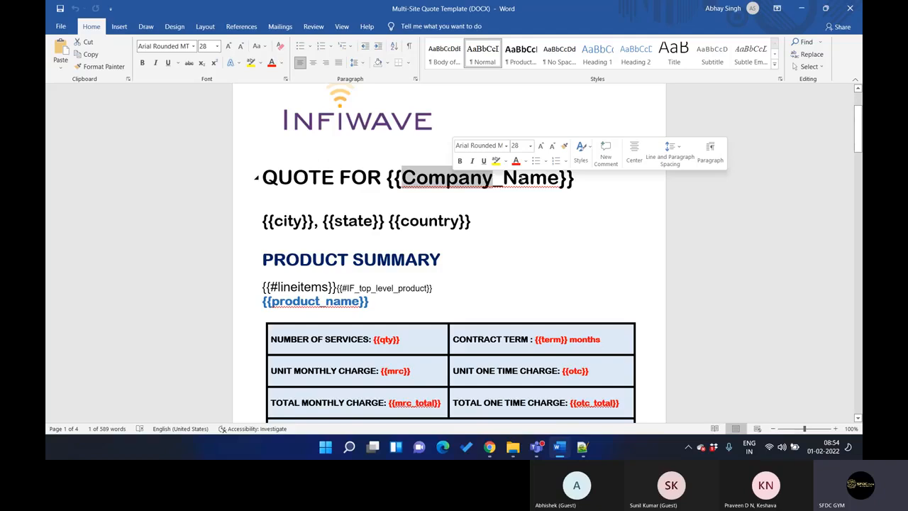
scroll(565, 182, down, 2)
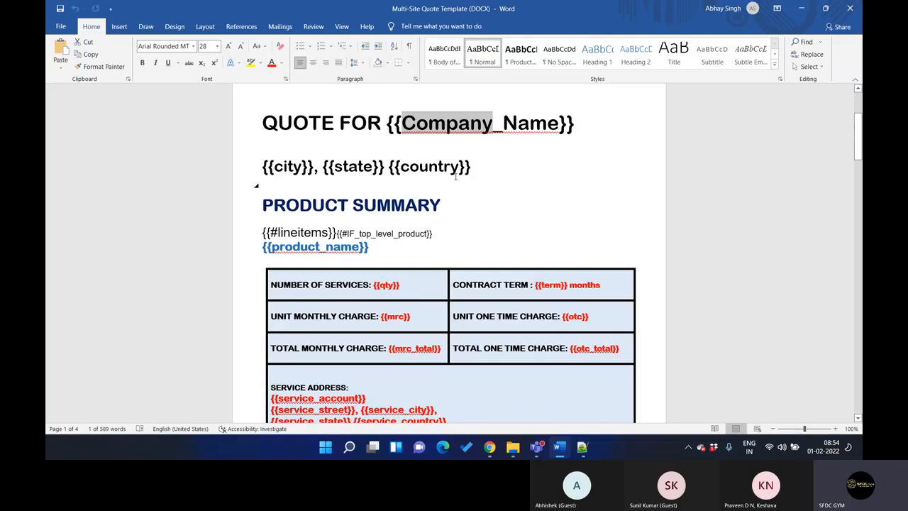
Highlight the {{#lineitems}} token under the Product Summary heading in yellow
scroll(456, 177, down, 2)
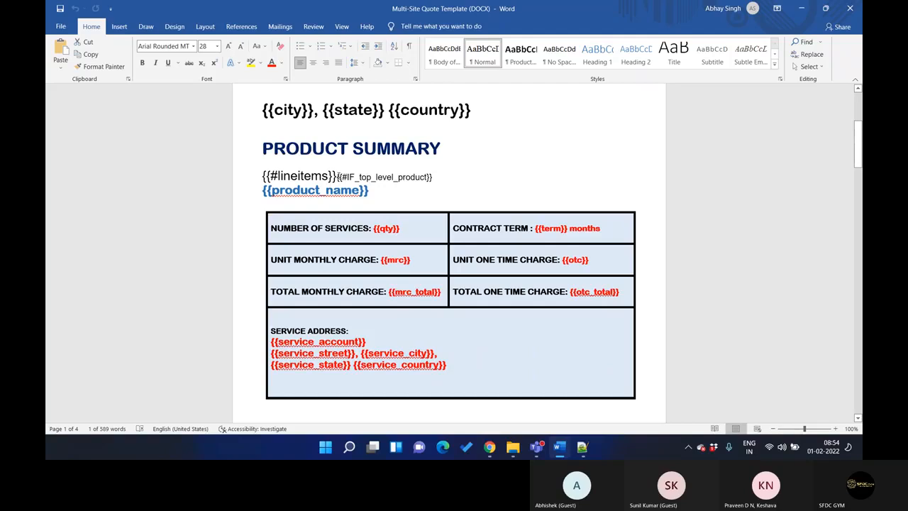
drag(348, 177, 262, 177)
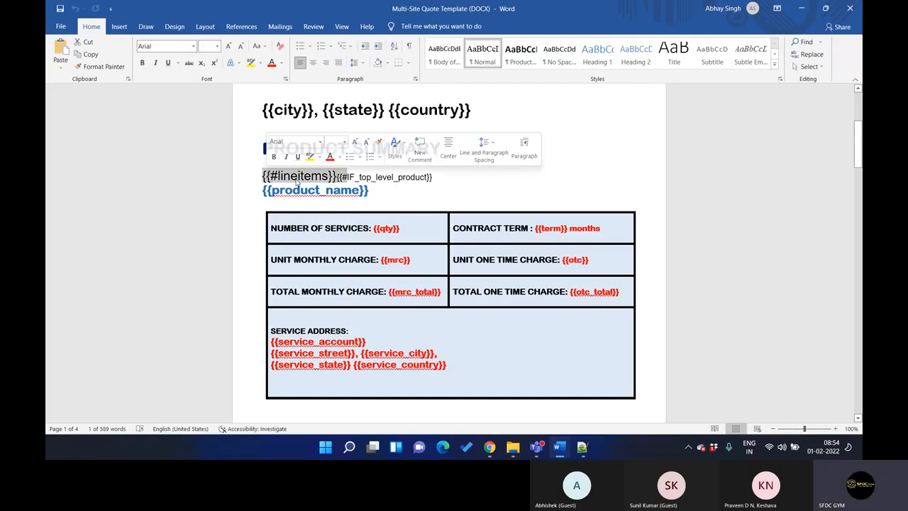
click(310, 156)
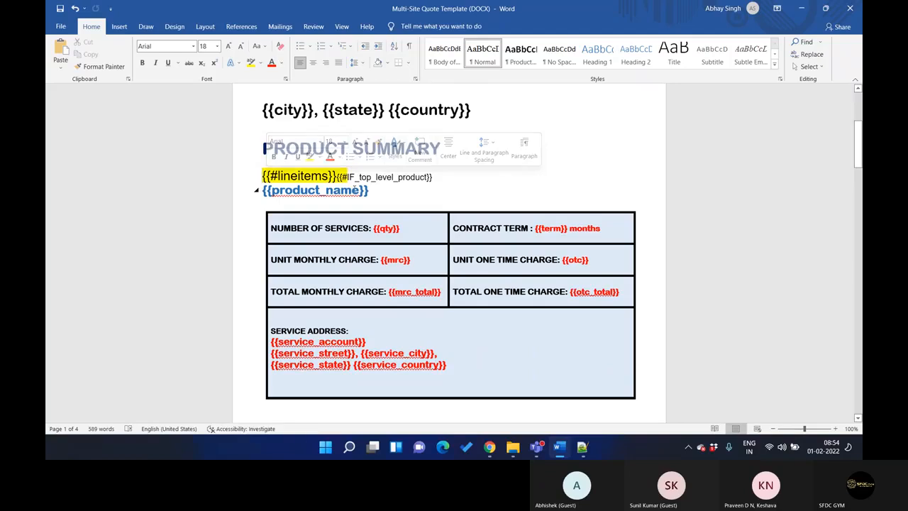
click(347, 177)
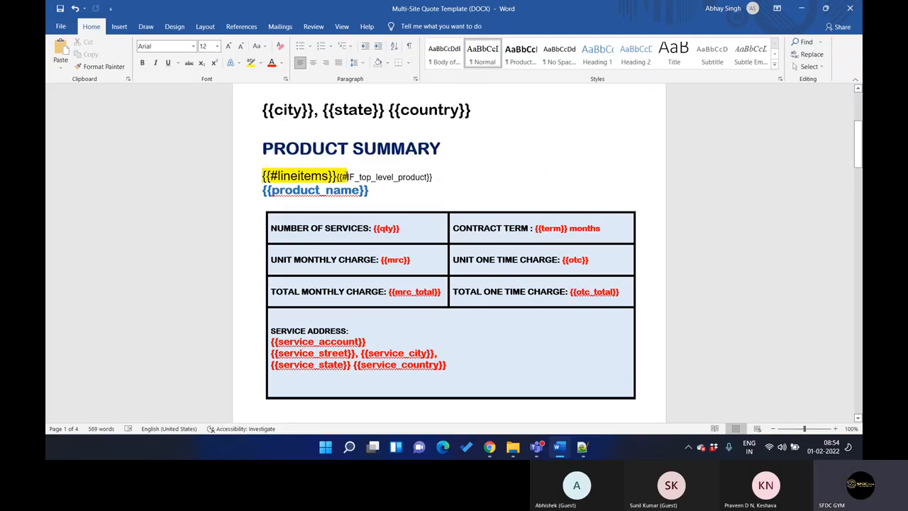
Remove the highlight from the opening characters of the {{#IF_top_level_product}} token beside {{#lineitems}}
double_click(341, 176)
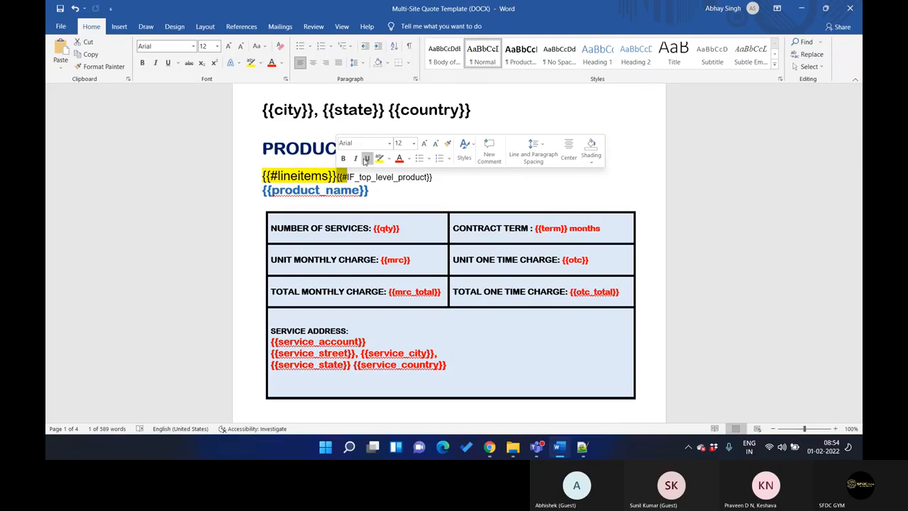
click(389, 162)
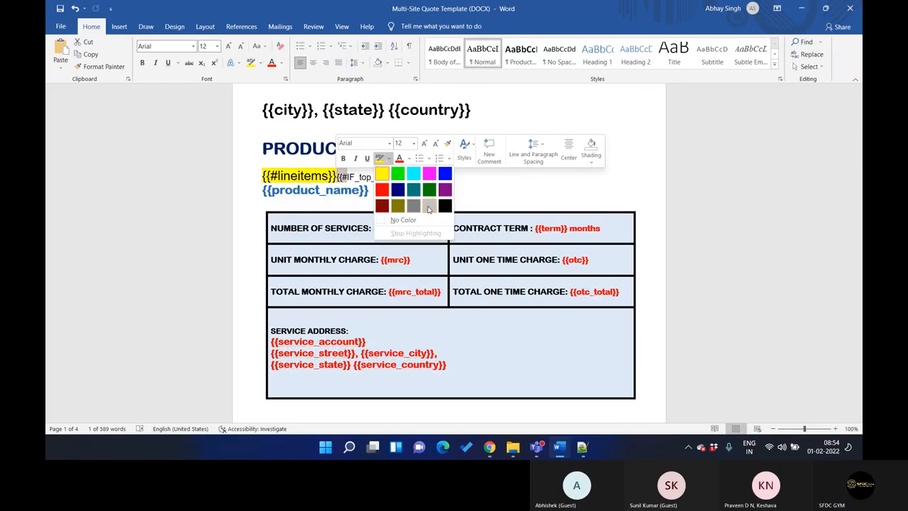
click(396, 224)
drag(361, 191, 265, 176)
click(361, 192)
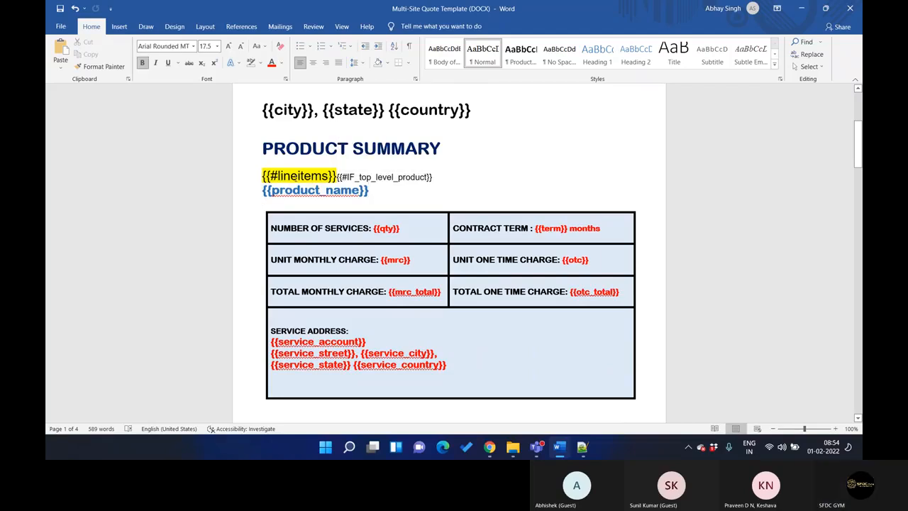
Search the document for "lineitems" to locate the closing token of the list, and return to the Product Summary
double_click(296, 177)
key(ctrl+f)
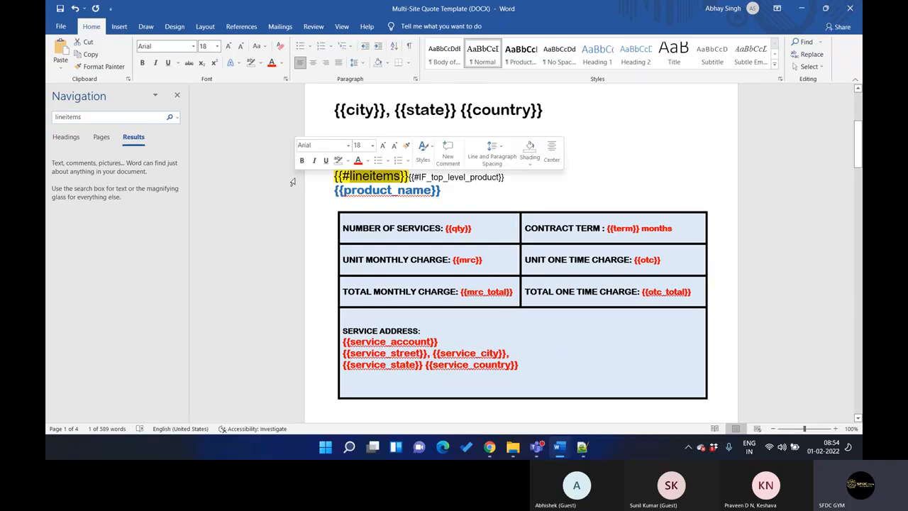
key(Return)
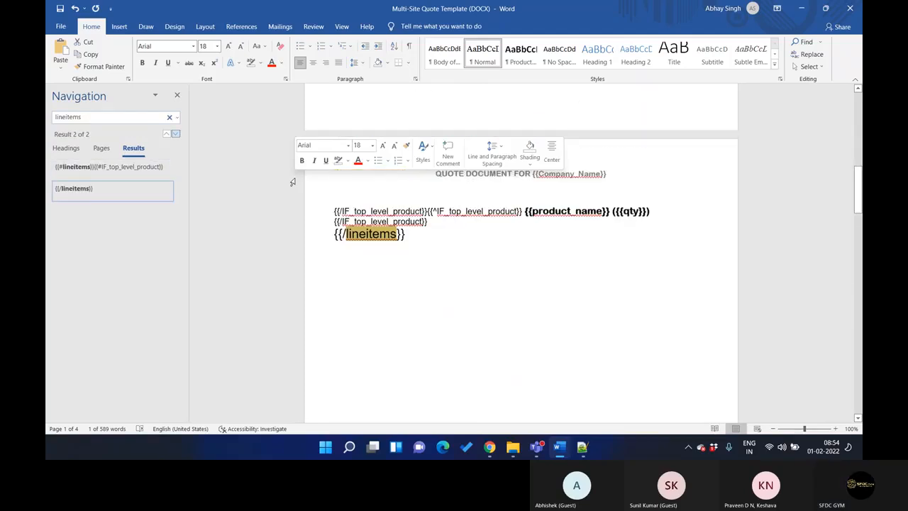
click(408, 171)
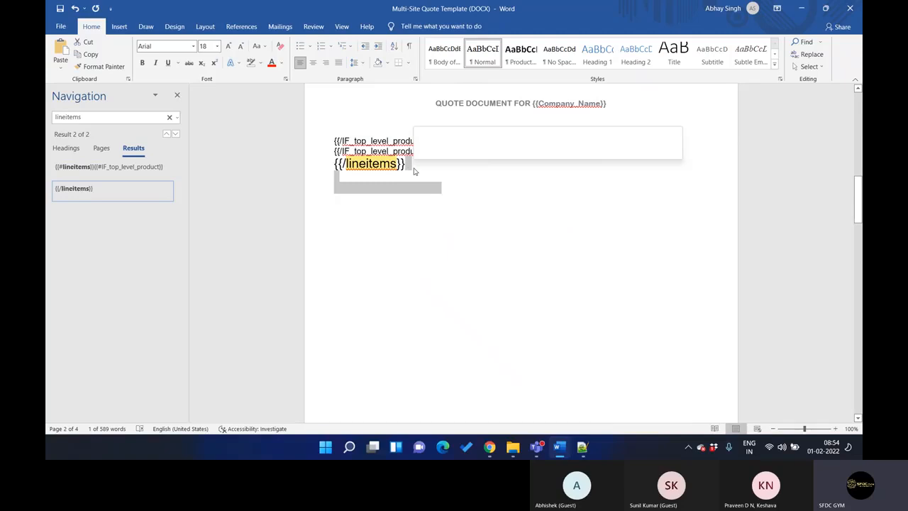
scroll(414, 167, up, 5)
scroll(414, 167, up, 6)
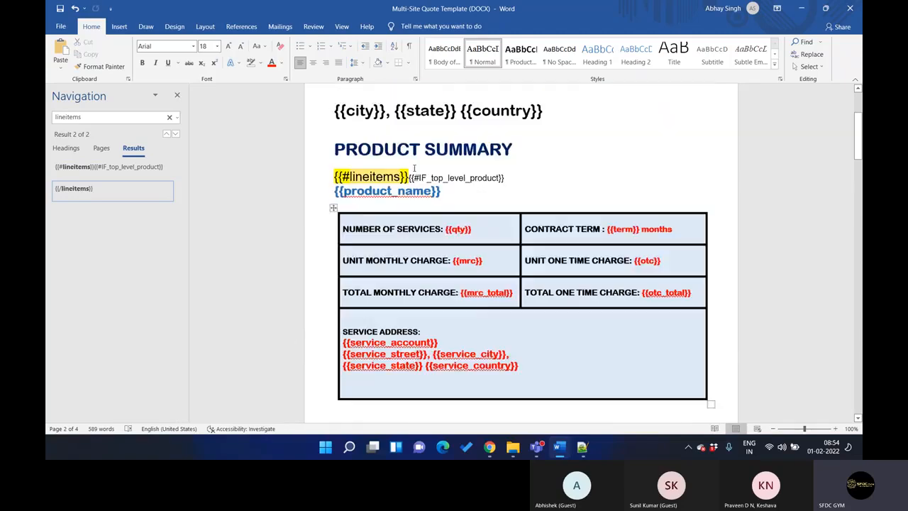
Examine the {{#IF_top_level_product}} condition and its negated block containing the {{product_name}} and {{qty}} tokens
scroll(372, 183, down, 2)
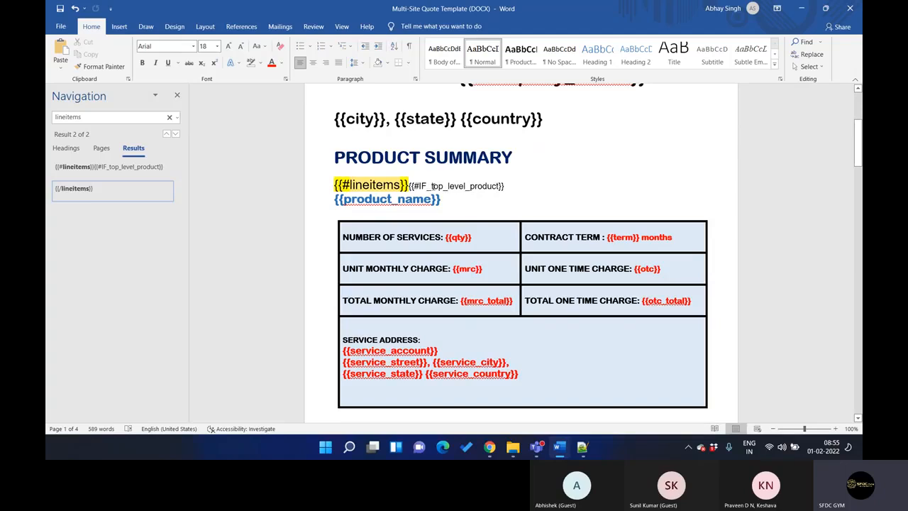
drag(432, 187, 499, 186)
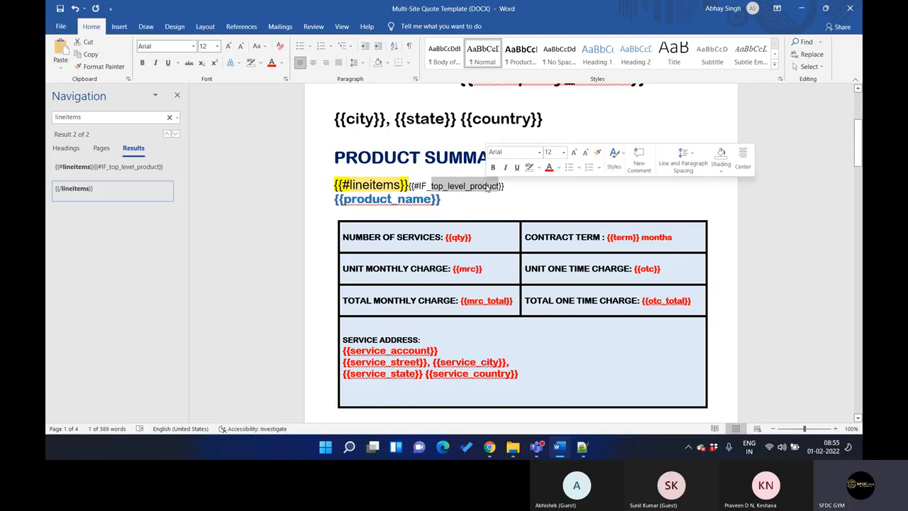
scroll(479, 194, down, 5)
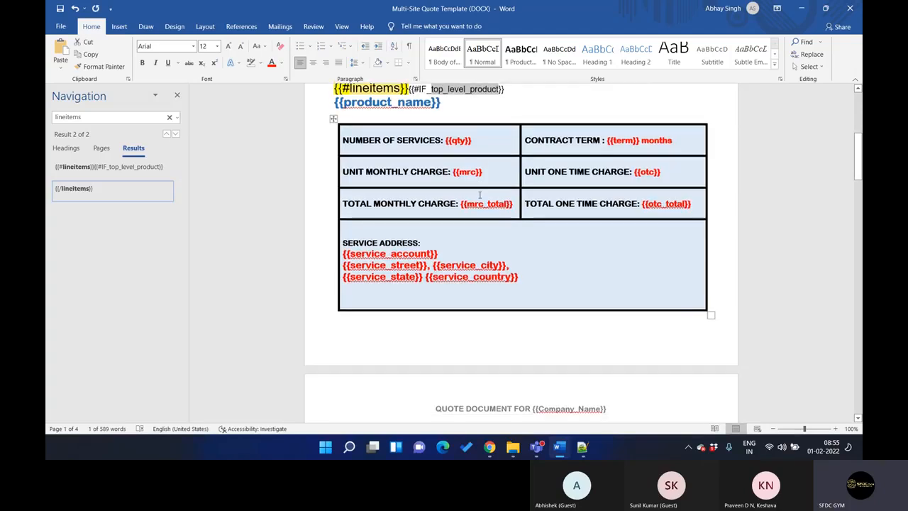
scroll(480, 194, down, 1)
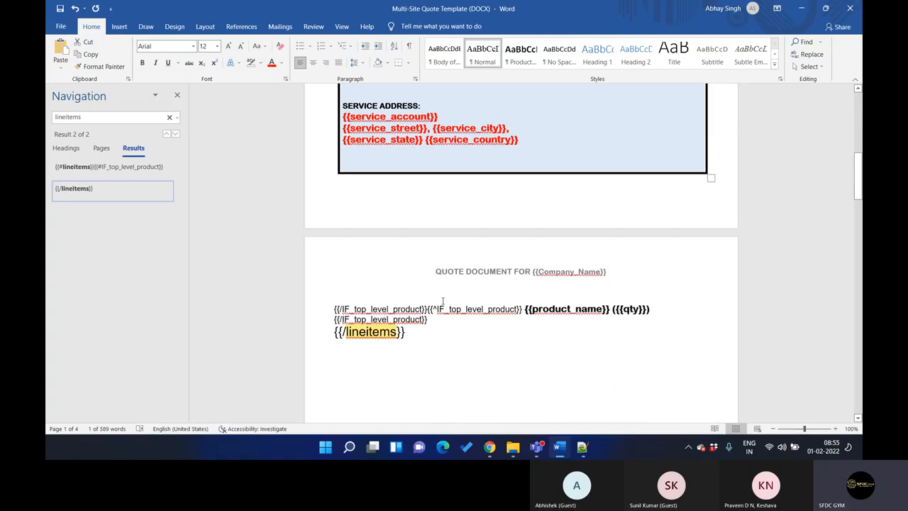
drag(523, 311, 642, 312)
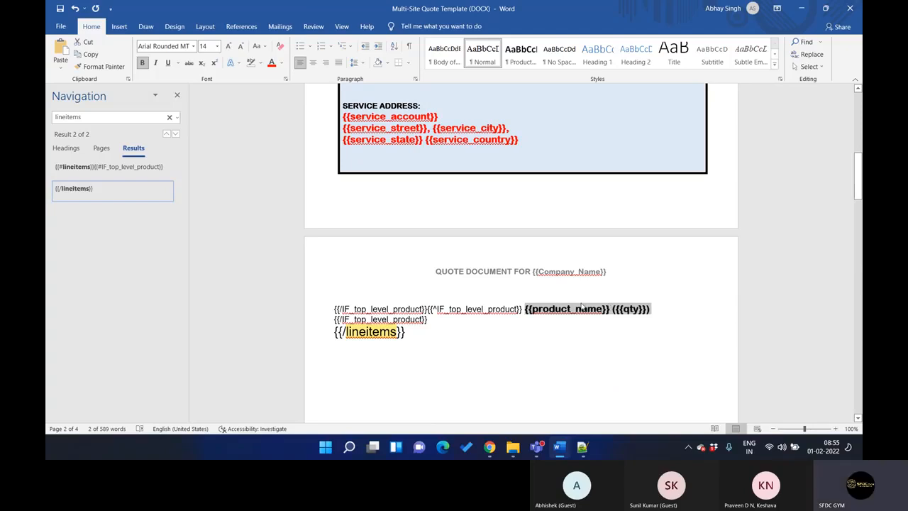
Review the service and charge tokens in the Product Summary table, including {{mrc_total}}
scroll(504, 269, up, 2)
scroll(504, 269, up, 4)
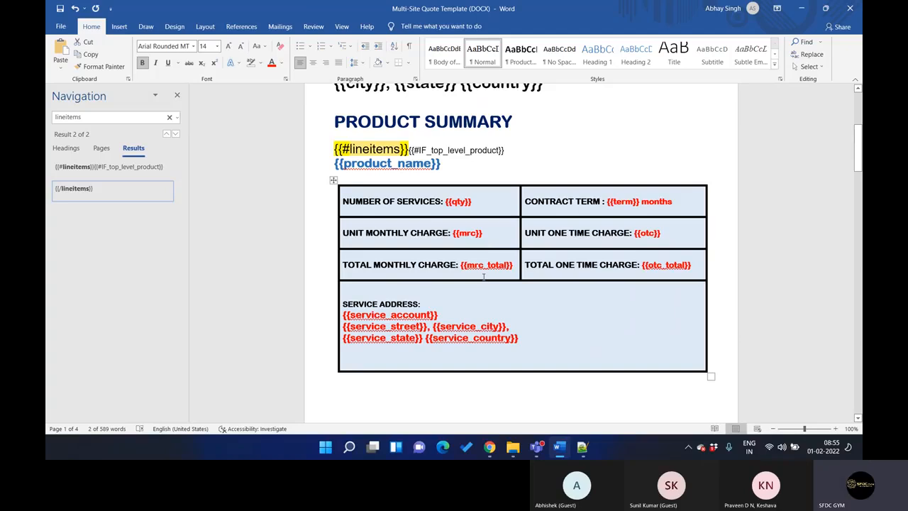
drag(466, 266, 483, 266)
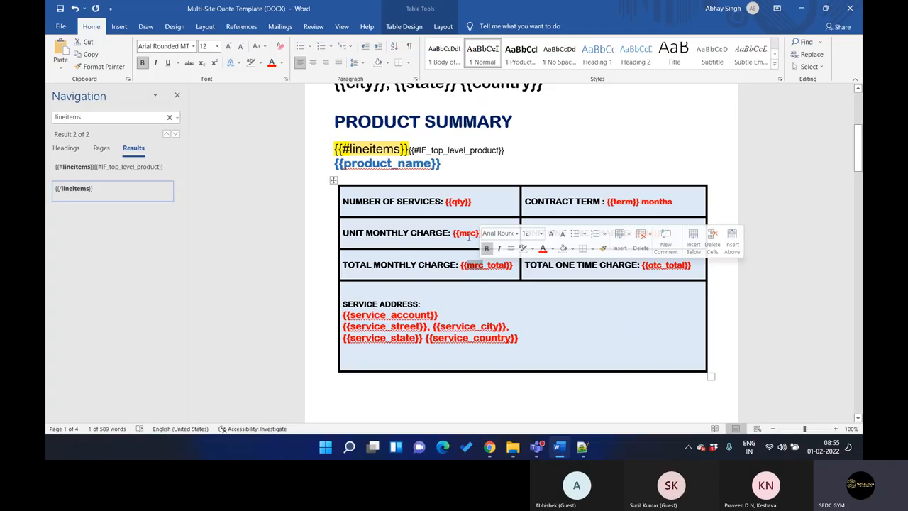
scroll(468, 238, down, 2)
scroll(461, 213, up, 1)
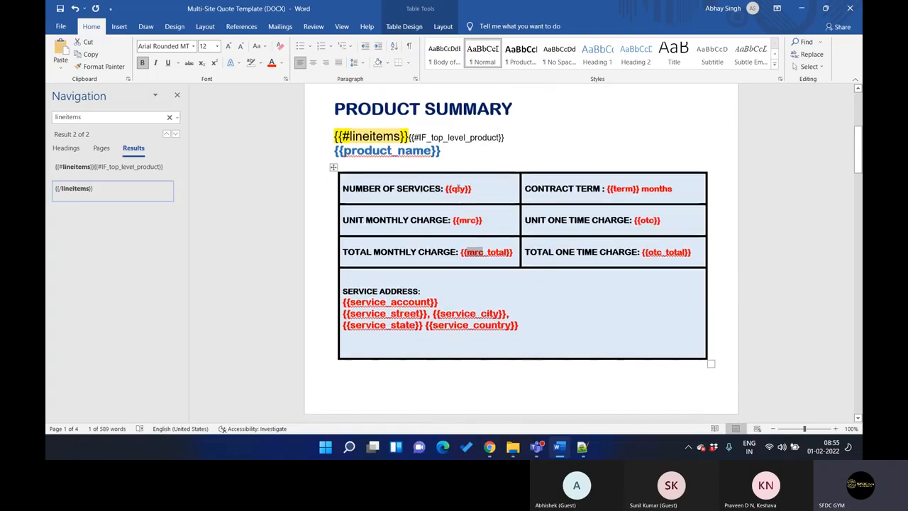
scroll(443, 183, up, 1)
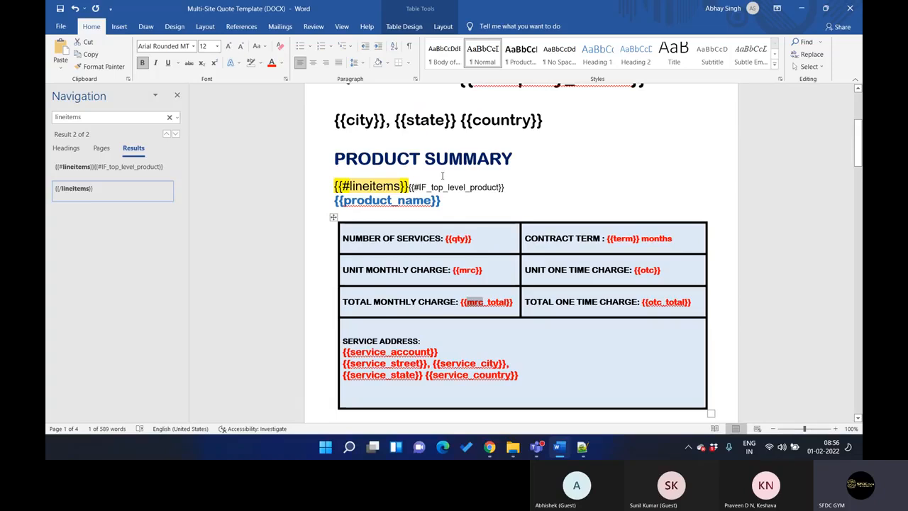
Look through the closing line-item tokens and the static text of the General Terms and Conditions page
scroll(483, 186, down, 15)
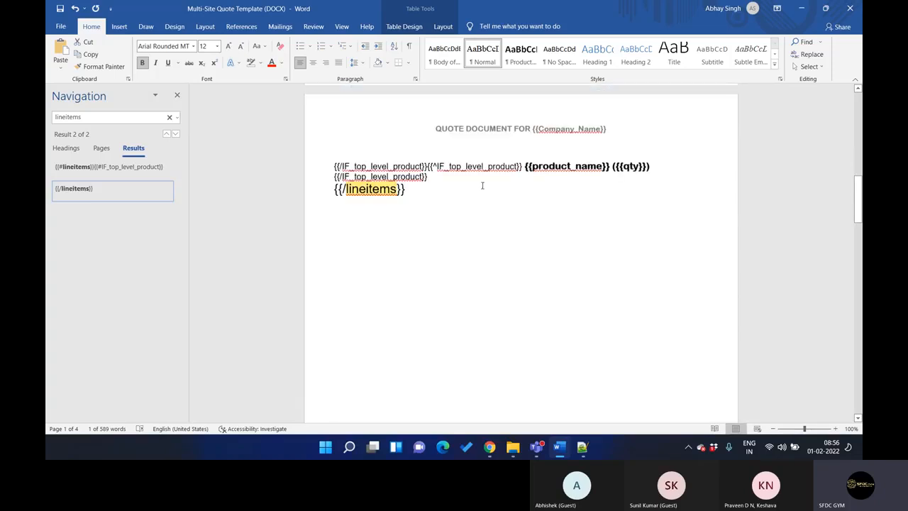
scroll(482, 186, down, 3)
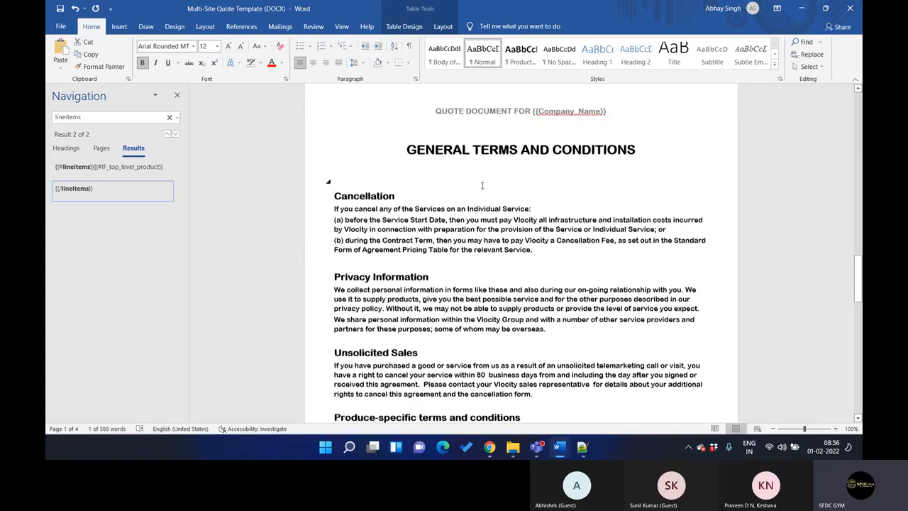
right_click(482, 186)
click(418, 226)
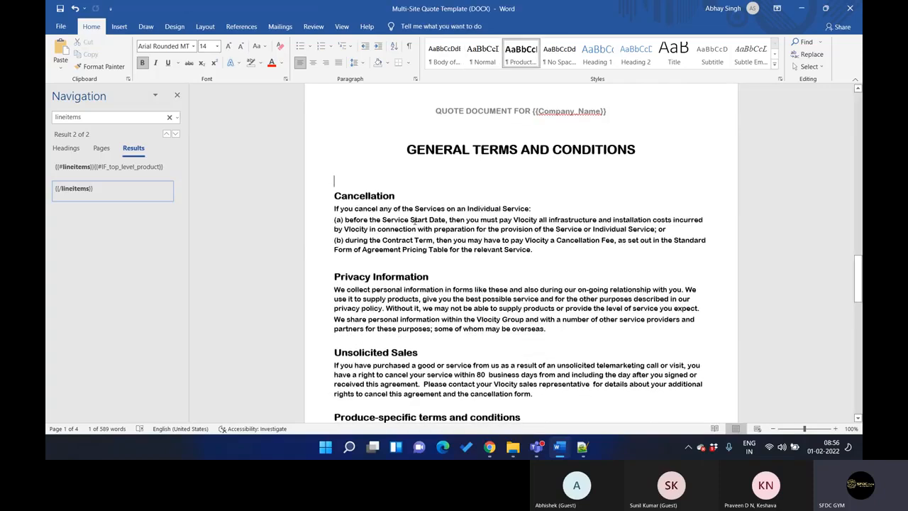
click(413, 194)
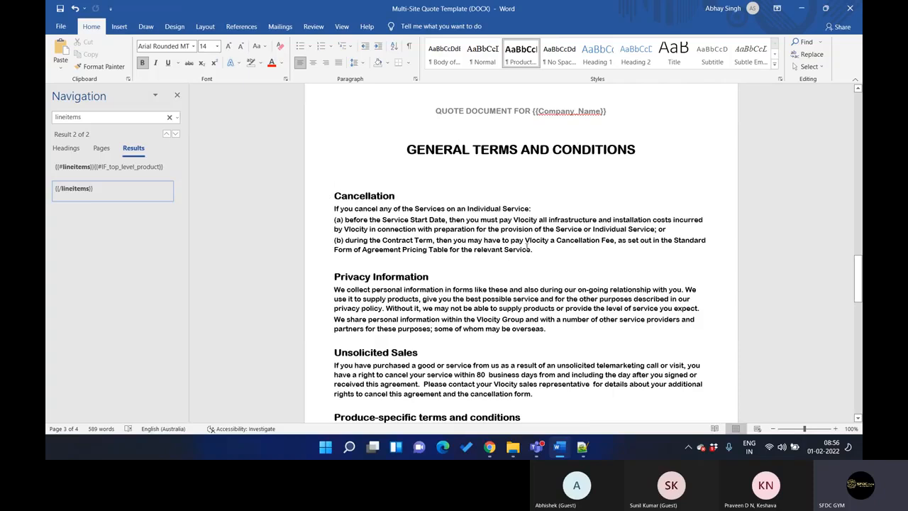
scroll(527, 243, down, 6)
scroll(527, 245, up, 4)
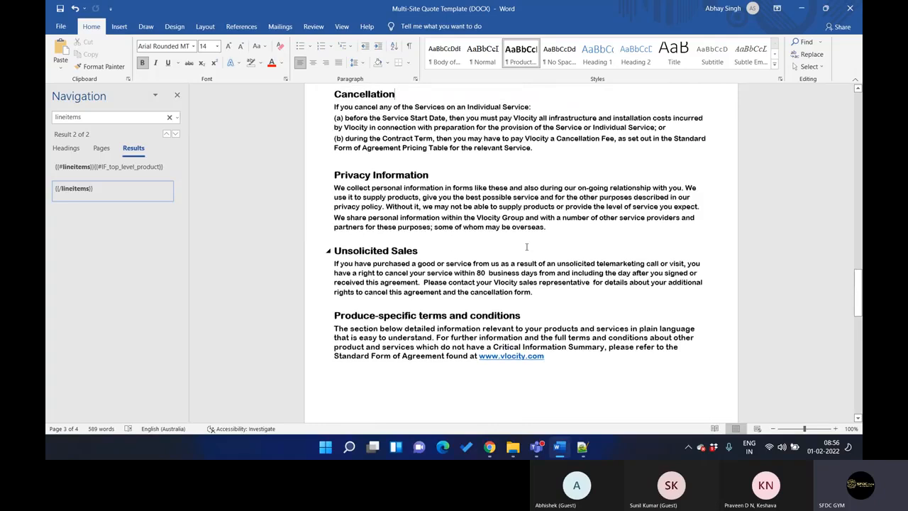
Examine the Product Specific Terms page, from {{#IF_Business_Essentials_Products}} to its negated block and closing tokens
scroll(527, 246, down, 12)
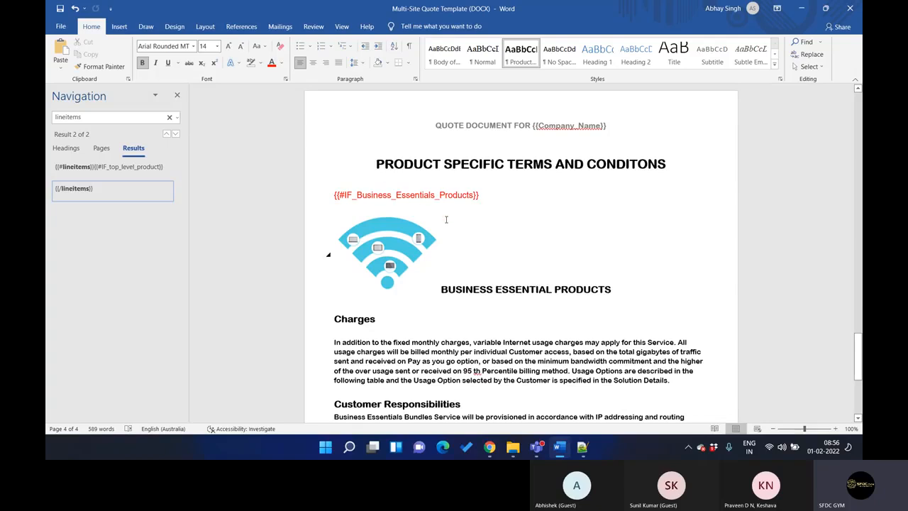
scroll(470, 283, down, 5)
scroll(470, 284, down, 1)
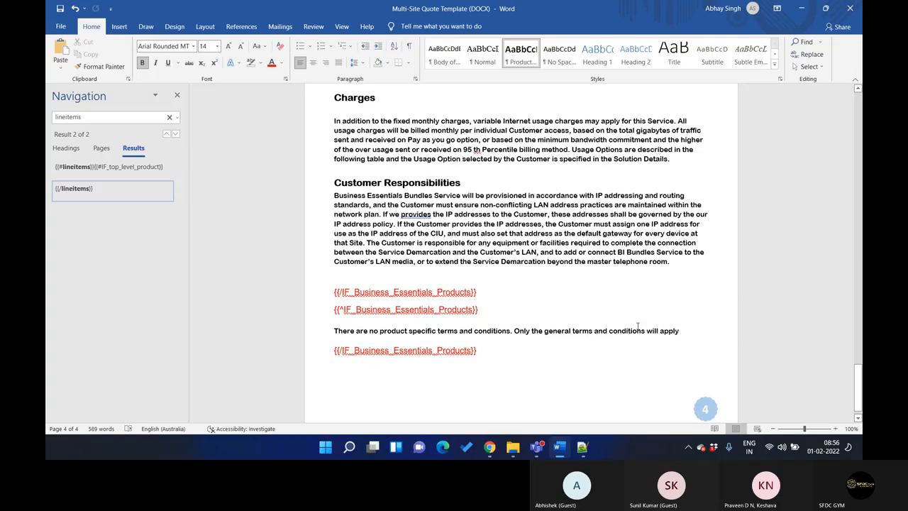
scroll(638, 326, down, 1)
scroll(638, 328, up, 10)
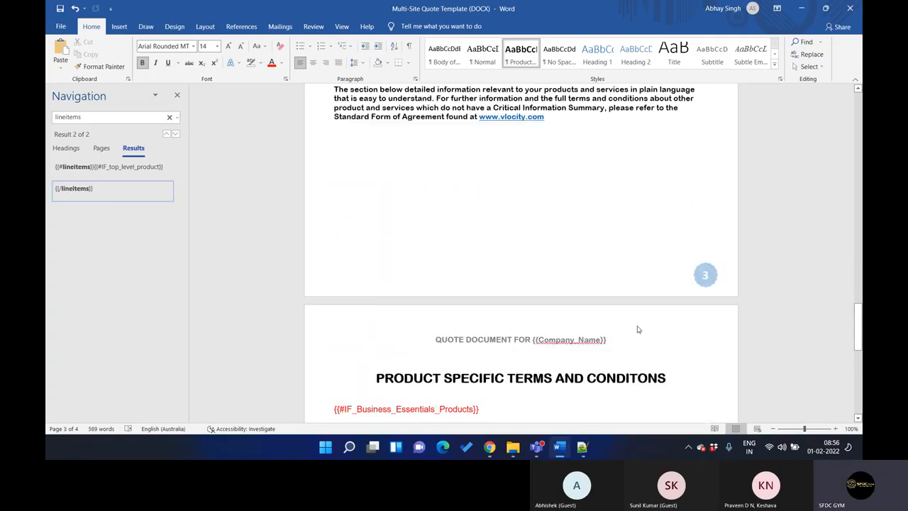
Return to the first page, select the Infiwave logo and review the tokens in the Product Summary table
scroll(638, 328, up, 4)
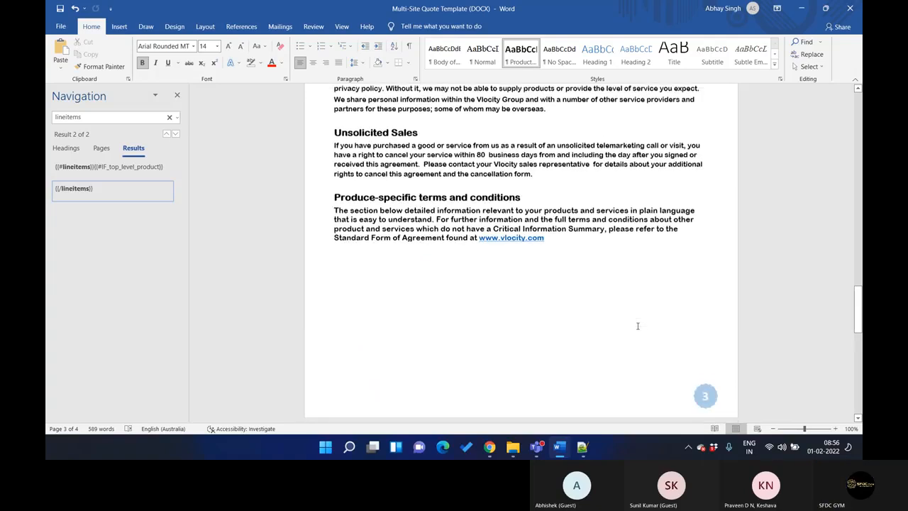
scroll(638, 326, up, 15)
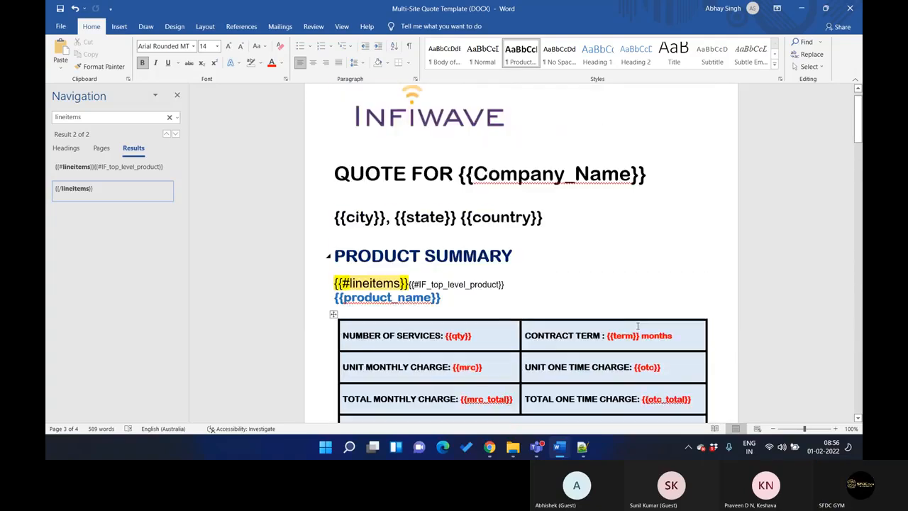
scroll(637, 326, up, 3)
click(499, 225)
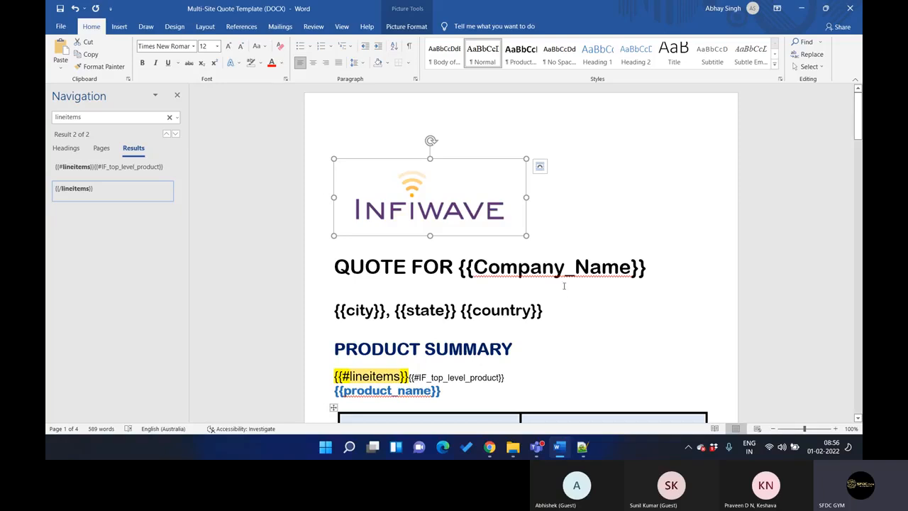
scroll(564, 286, down, 6)
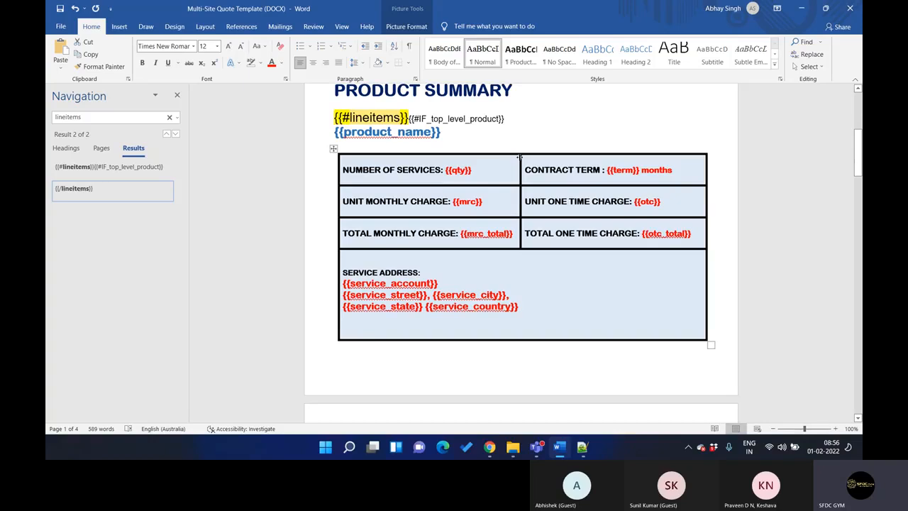
scroll(452, 201, down, 1)
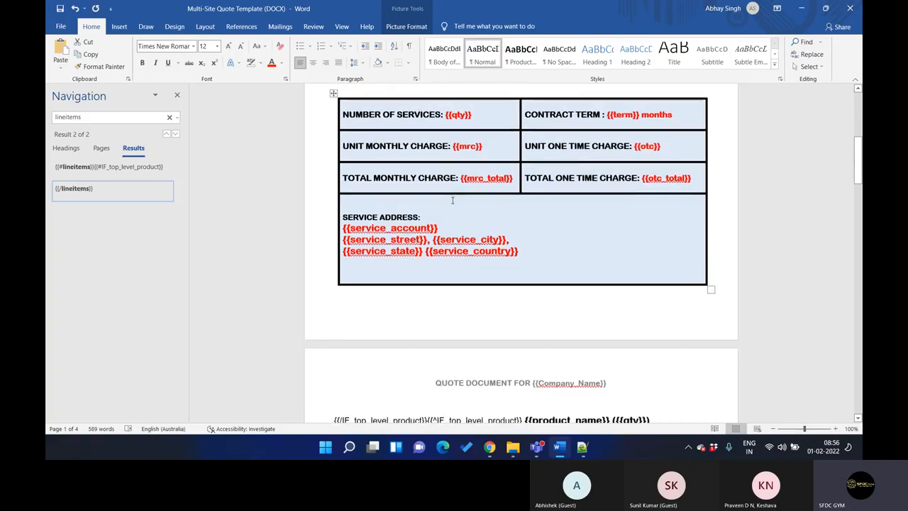
scroll(450, 200, up, 2)
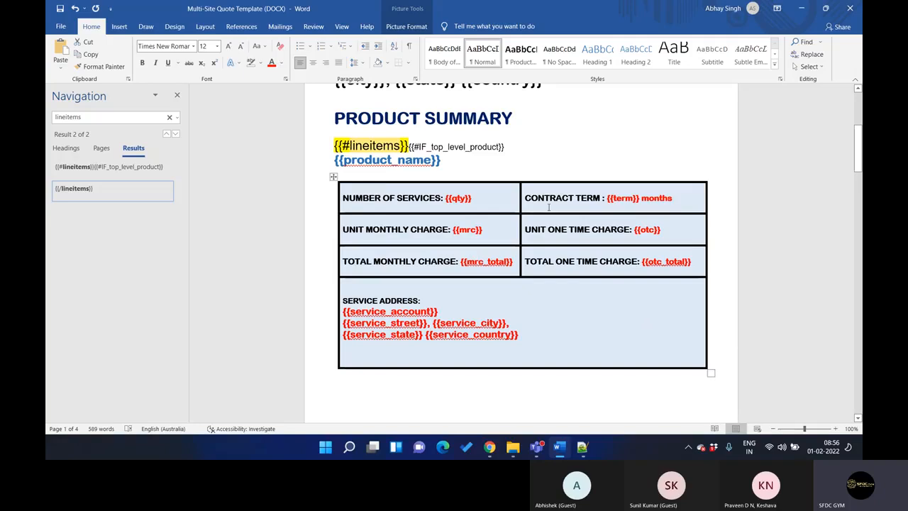
Look through the pages down to the Product Specific Terms heading, and return to the {{#lineitems}} token and its table
scroll(598, 260, down, 5)
scroll(598, 259, down, 20)
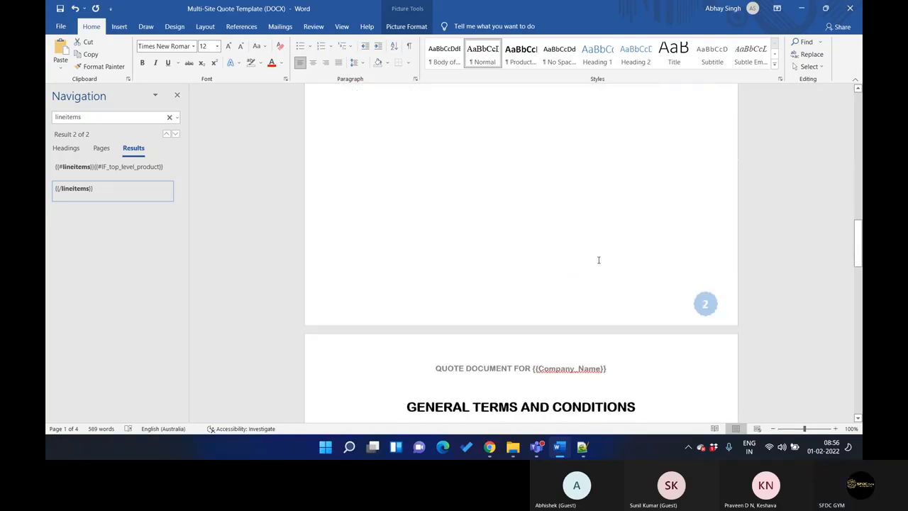
scroll(598, 260, down, 1)
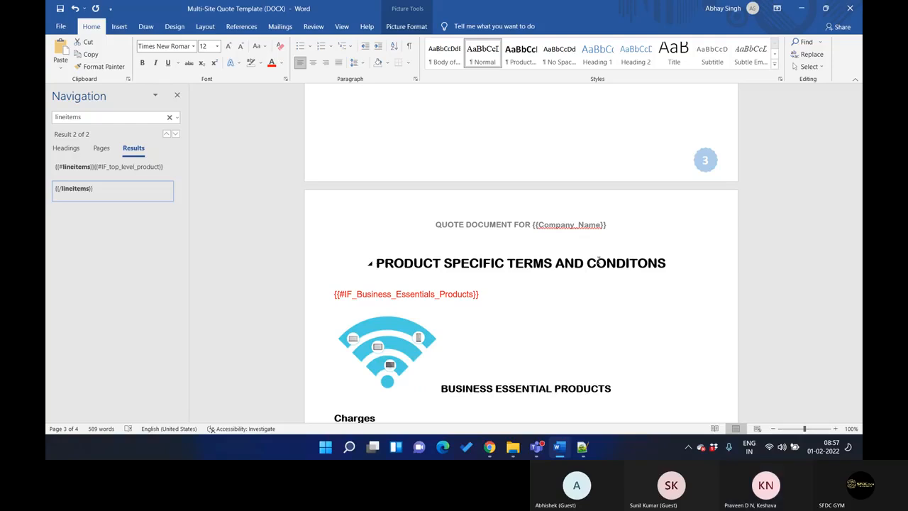
scroll(598, 261, up, 15)
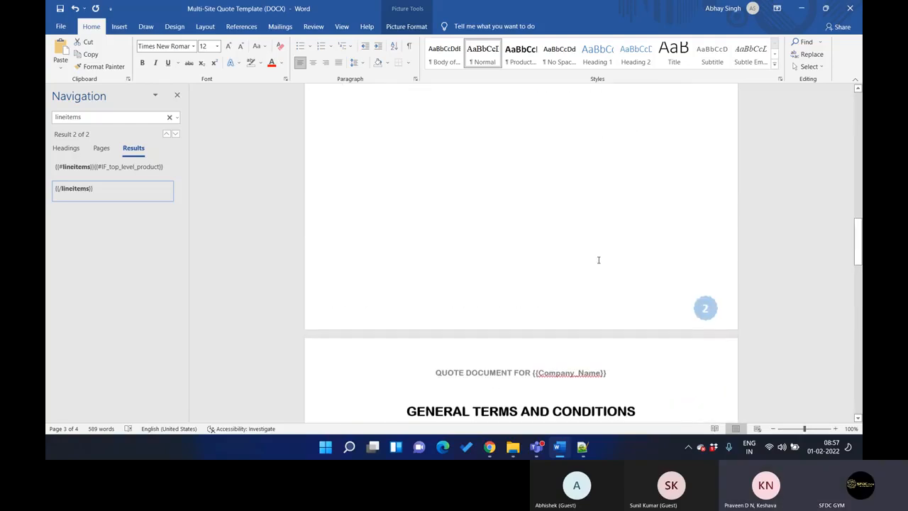
scroll(598, 259, up, 10)
scroll(598, 260, up, 5)
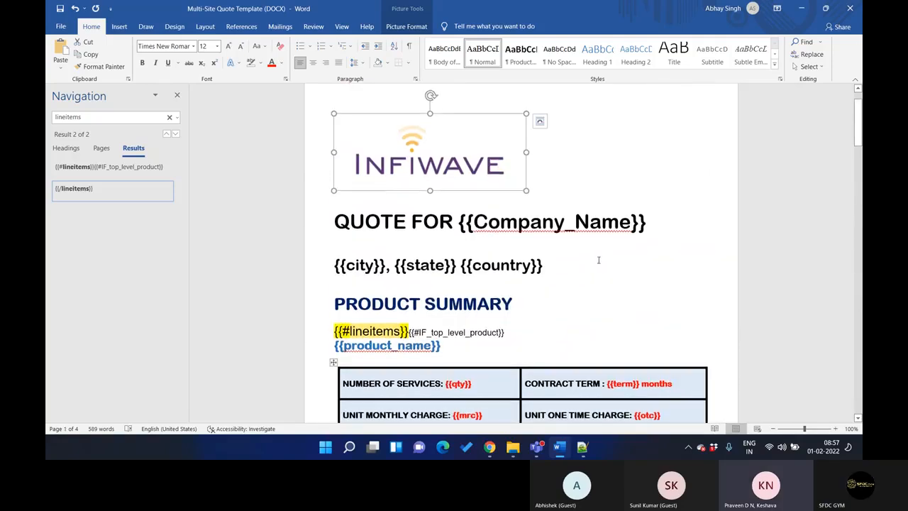
scroll(598, 260, down, 3)
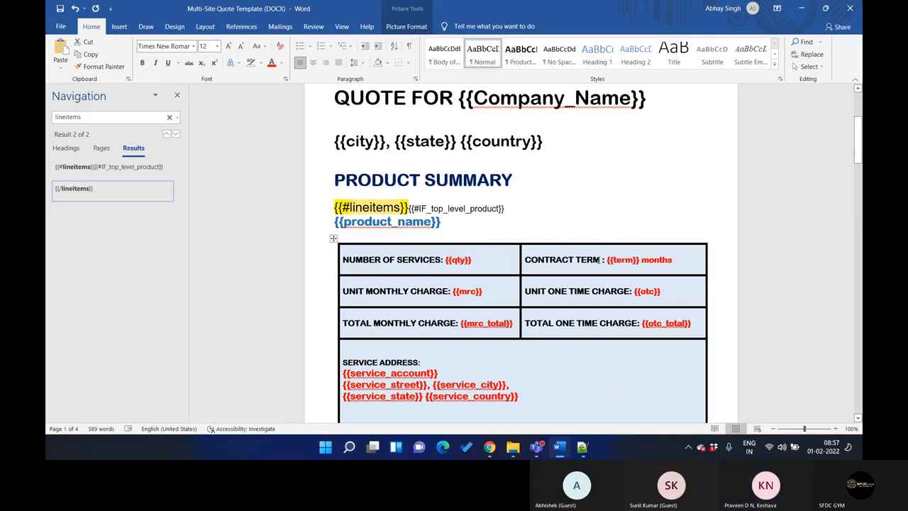
scroll(393, 246, down, 2)
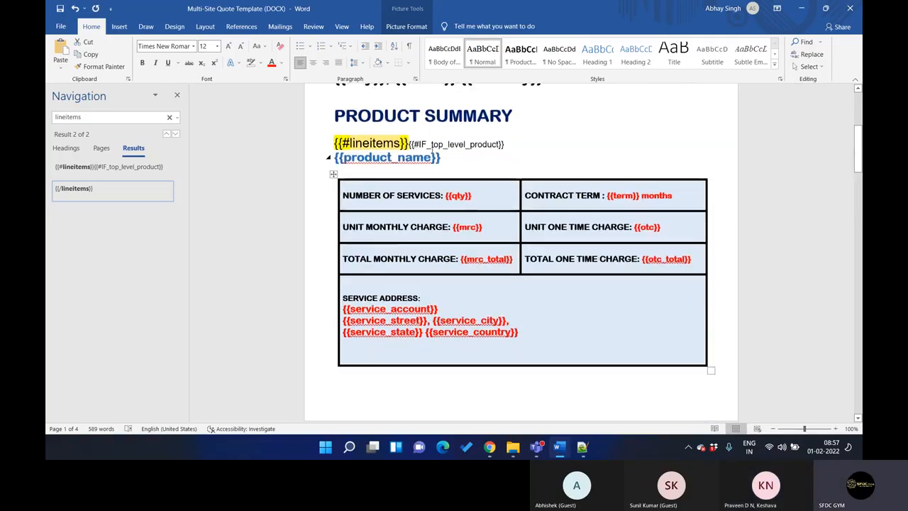
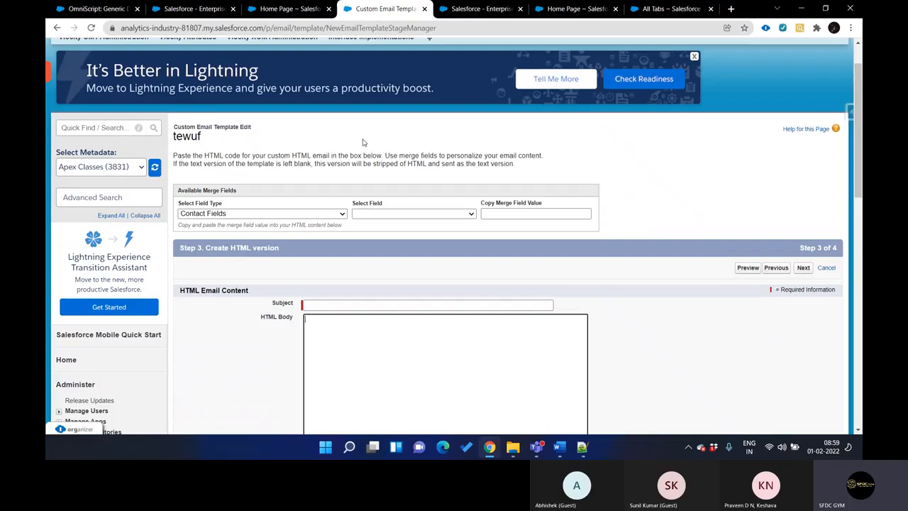
On the Start New Template form, view the Custom Class token mapping option and its class name field, and return to DataRaptor
key(ctrl+Tab)
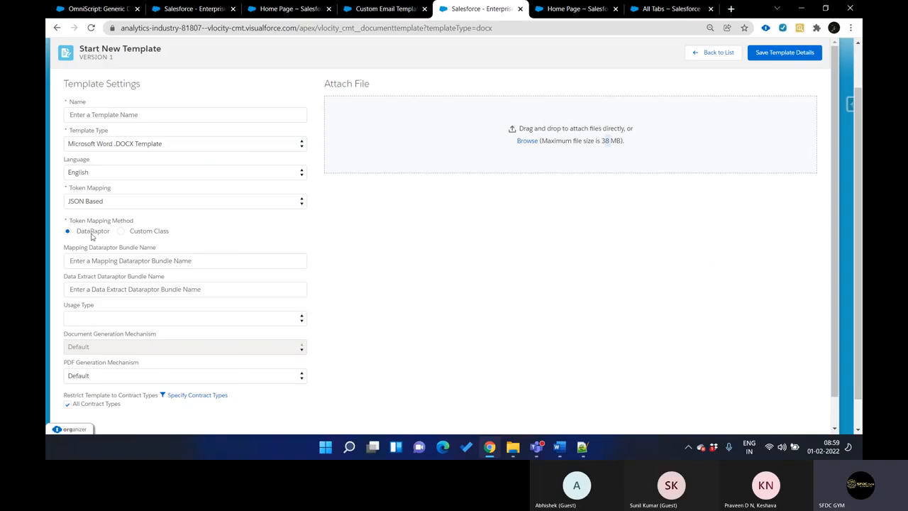
click(147, 232)
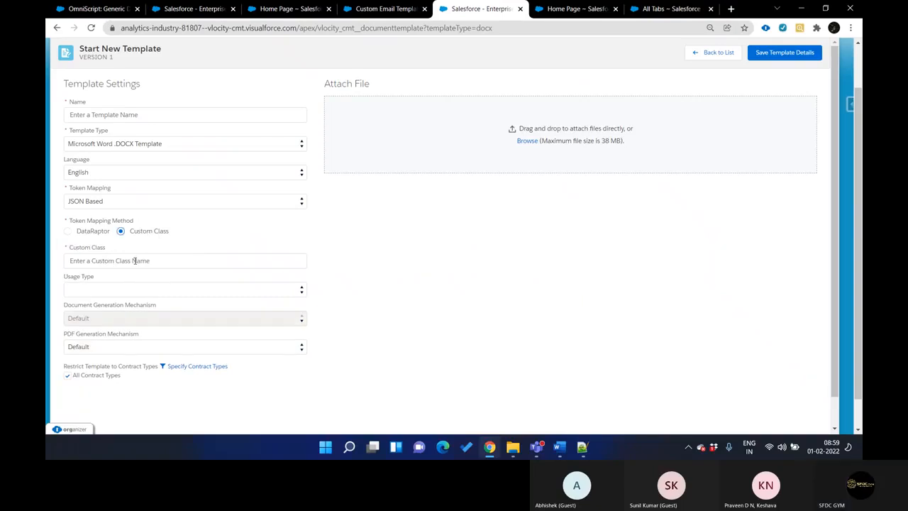
click(135, 261)
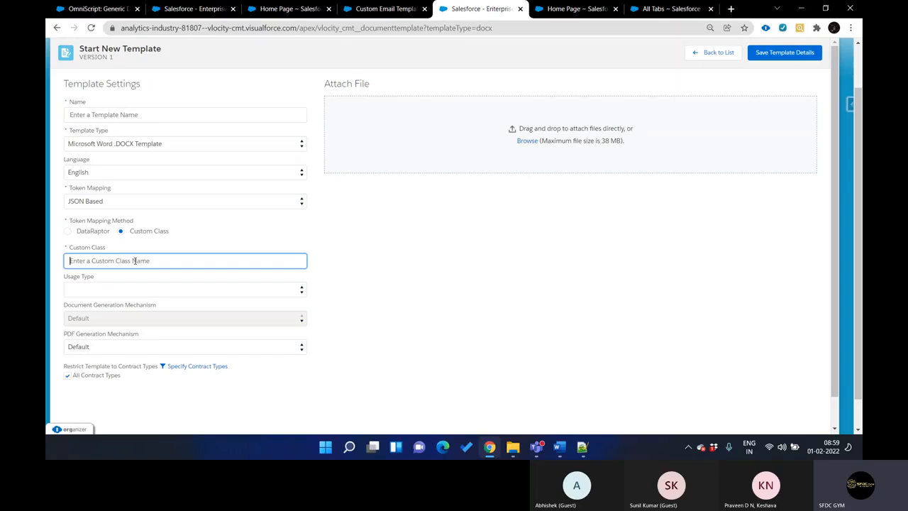
click(95, 233)
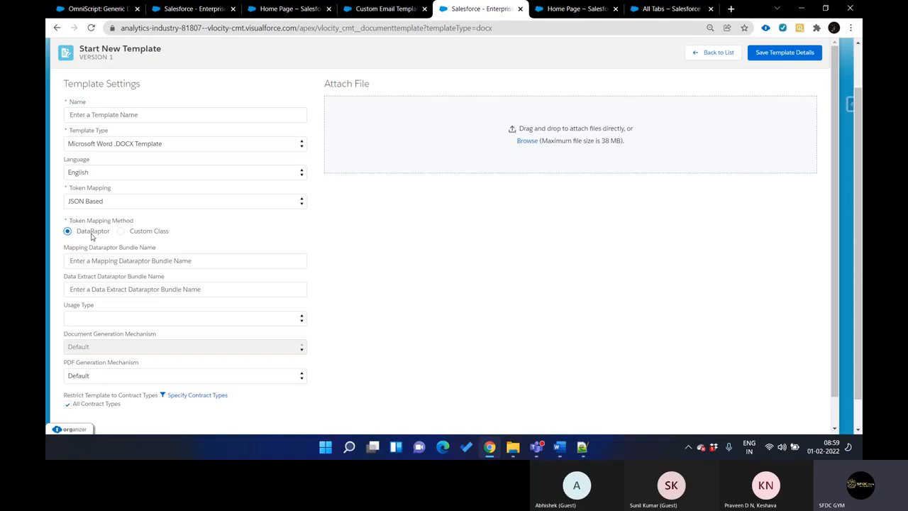
Point out the {{Company_Name}} token in the Word quote template and the Data Extract Dataraptor Bundle Name field on the template form
click(560, 447)
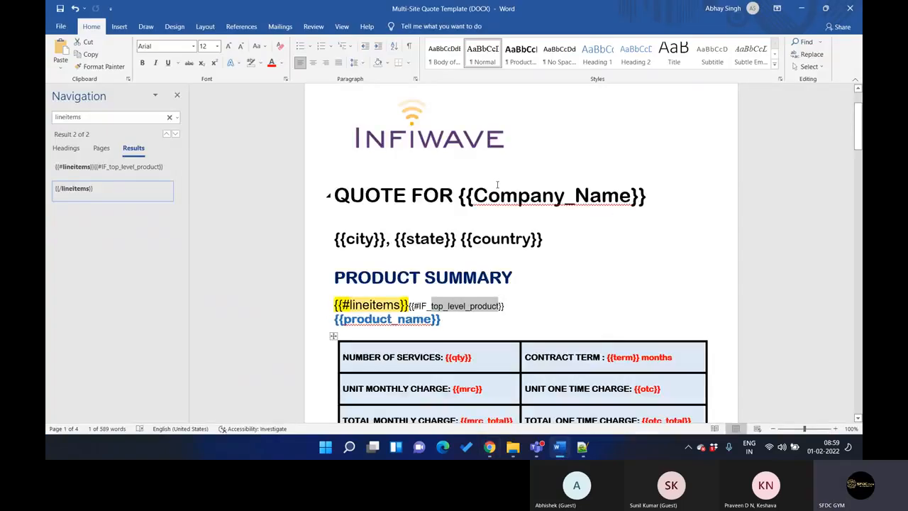
double_click(518, 198)
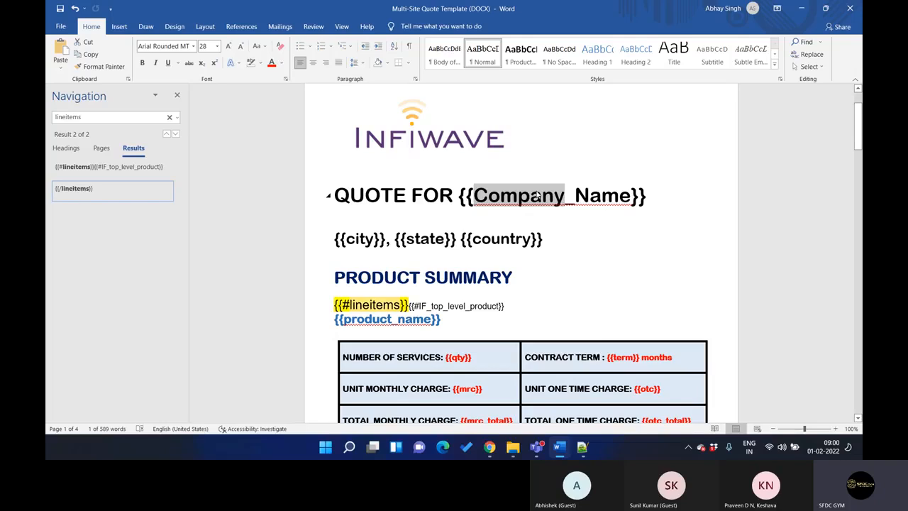
click(800, 8)
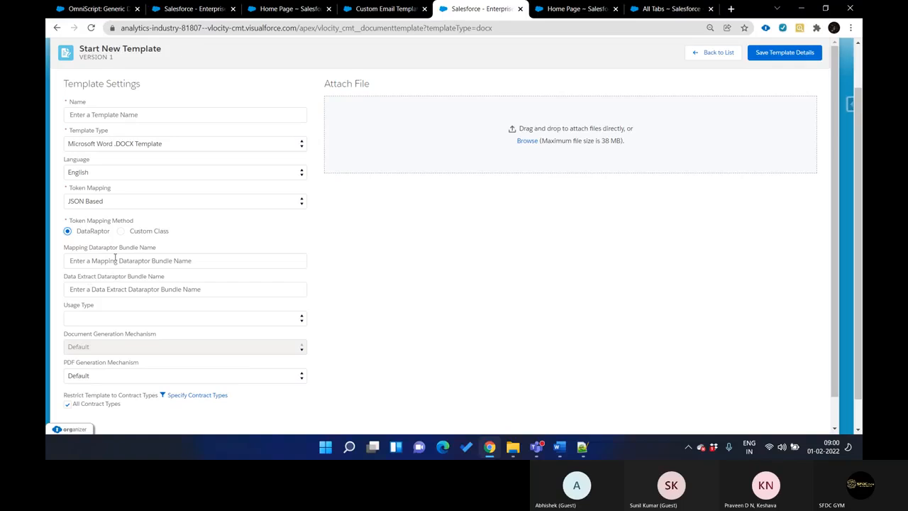
drag(79, 277, 126, 277)
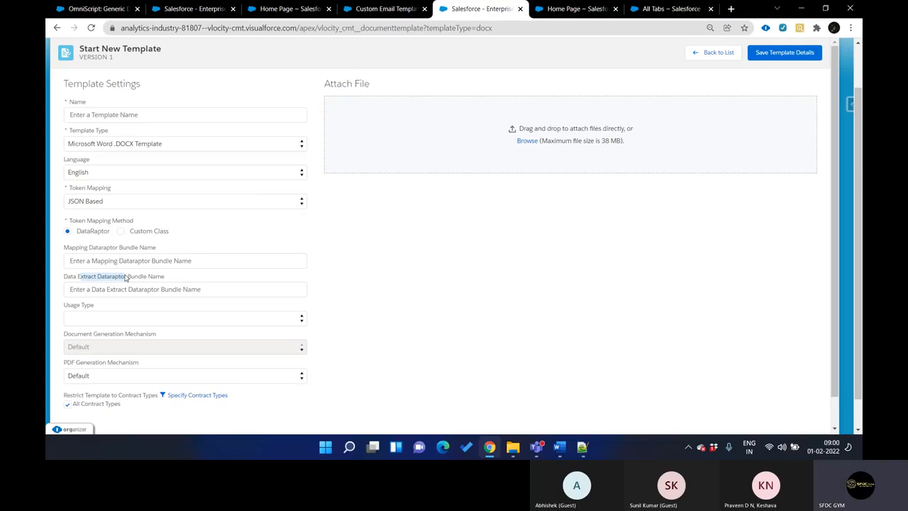
In the Notepad++ note, add a new section heading "3) Data -" below the {!IF(, true, false)} line
click(582, 447)
click(261, 210)
key(Return)
key(Return)
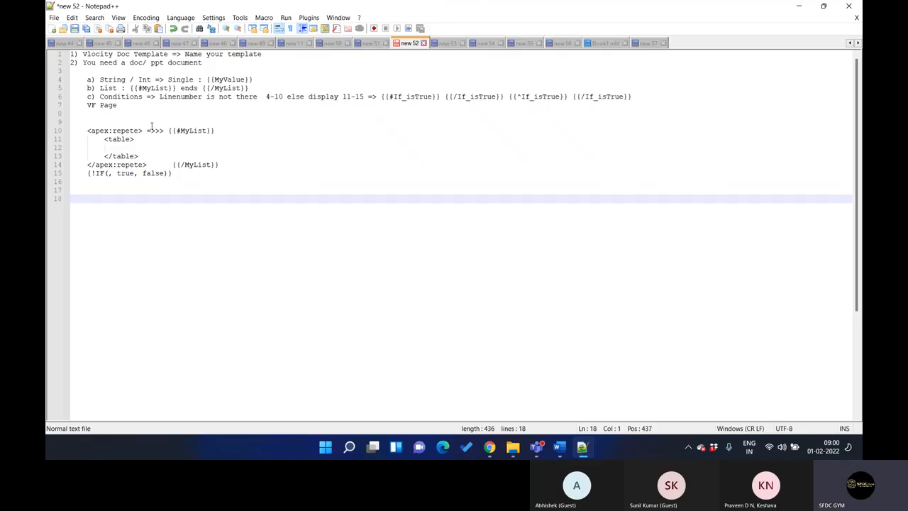
text(3) Data -)
key(Return)
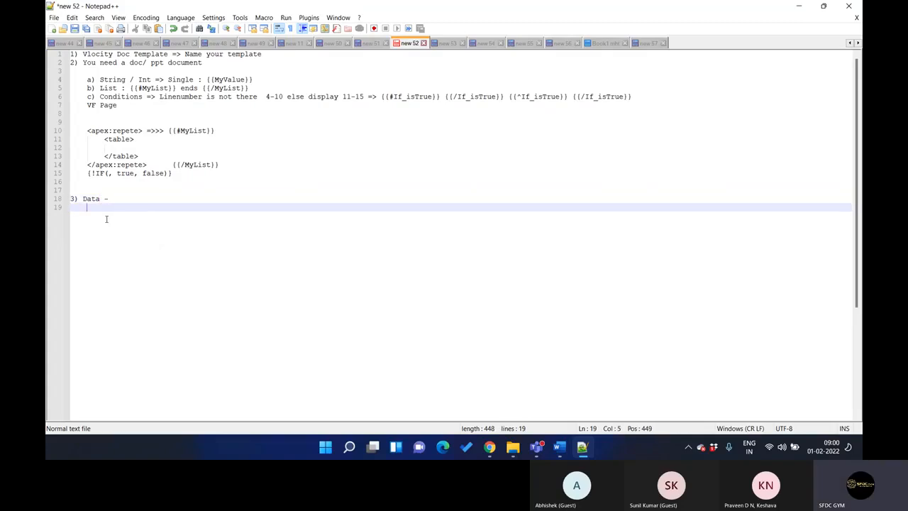
List the data sources "a) DR" and "b) Apex" under the Data heading
text(a) DR)
key(Return)
text(b) Apex)
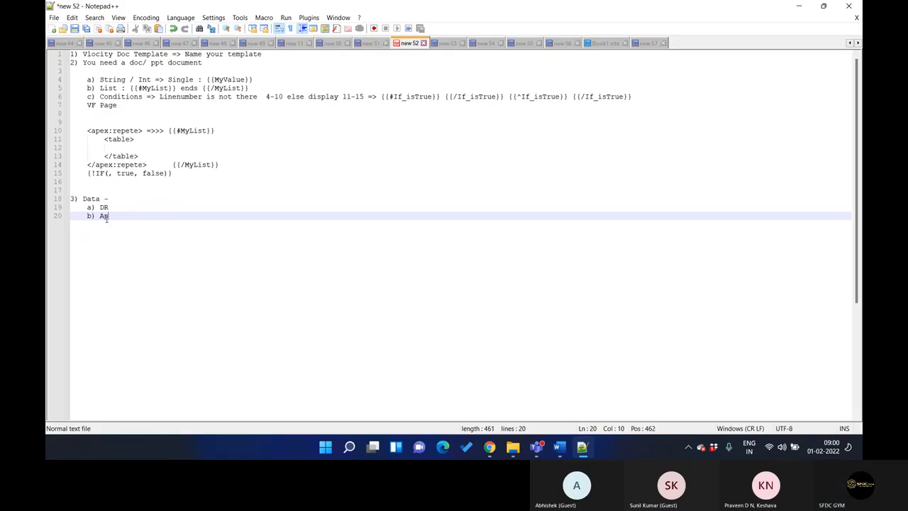
Below a blank line after the Apex item, add a second list with "a) Extract Action" and "b) Transform"
key(Return)
key(Return)
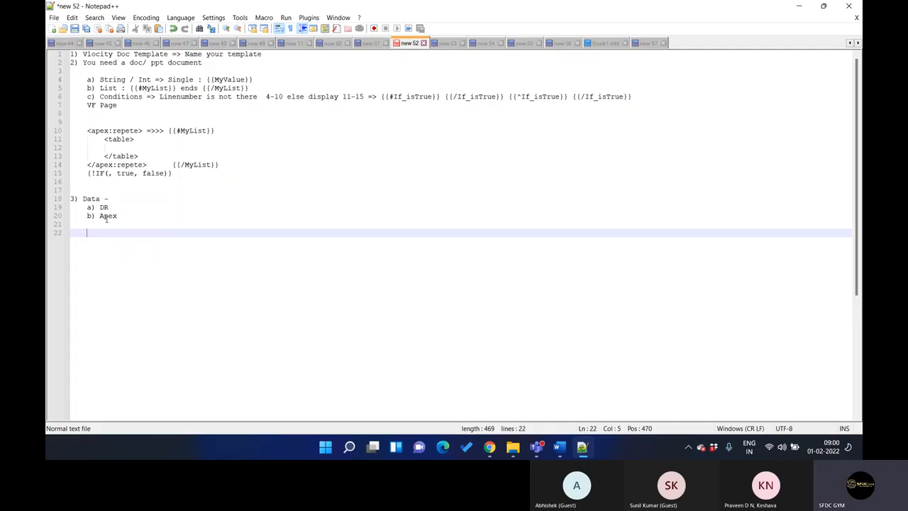
text(a))
text(Extract)
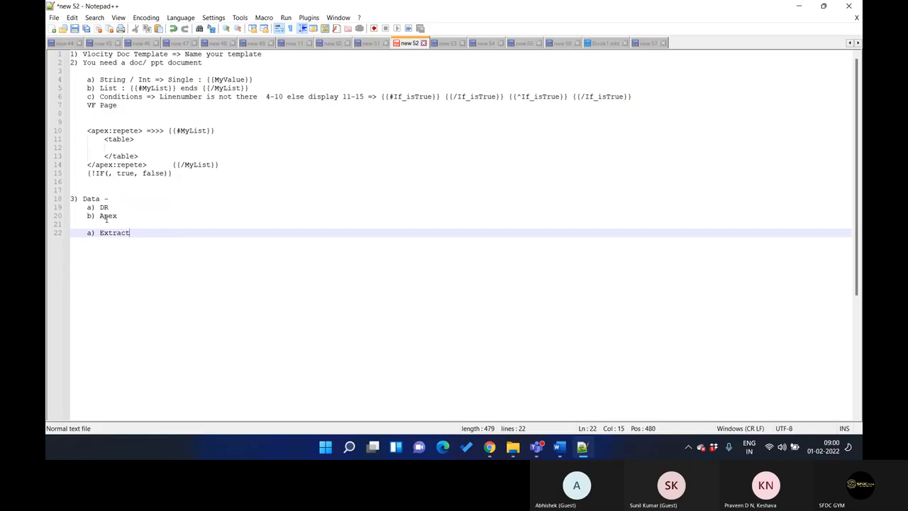
text( Action)
key(Return)
text(b) )
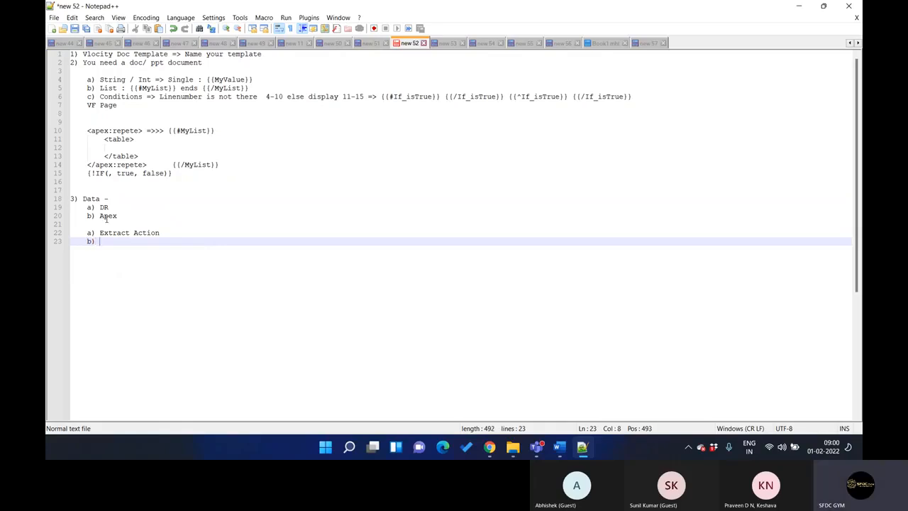
text(Transform)
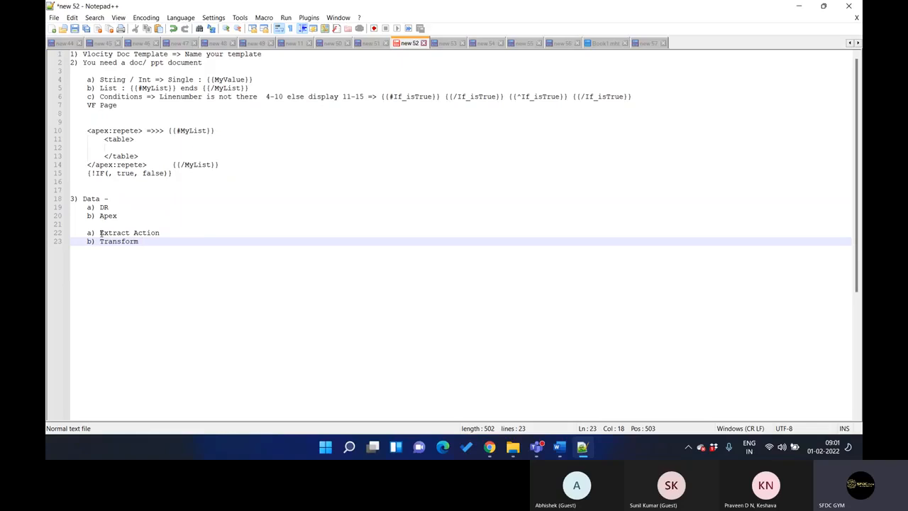
Review how the Extract Action and Transform items relate to the MyValue and MyList tokens by highlighting each in the note
drag(100, 233, 163, 233)
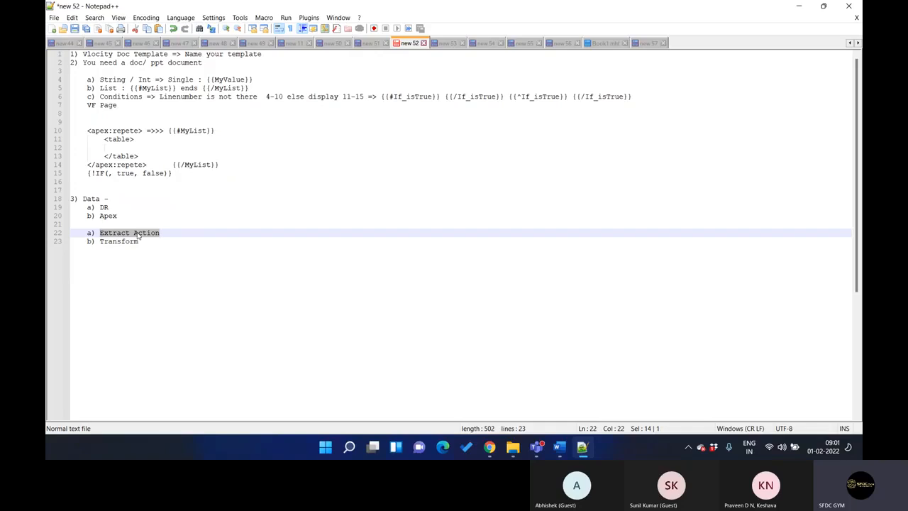
double_click(105, 242)
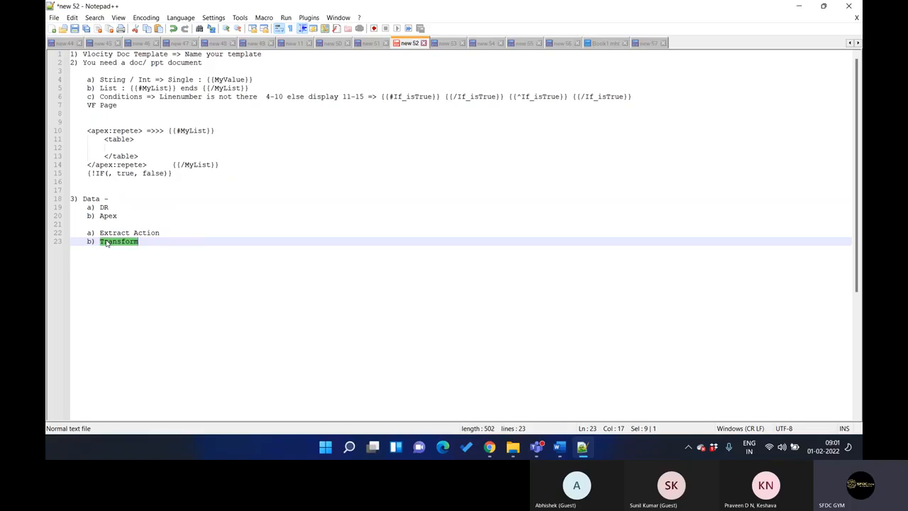
drag(100, 233, 144, 237)
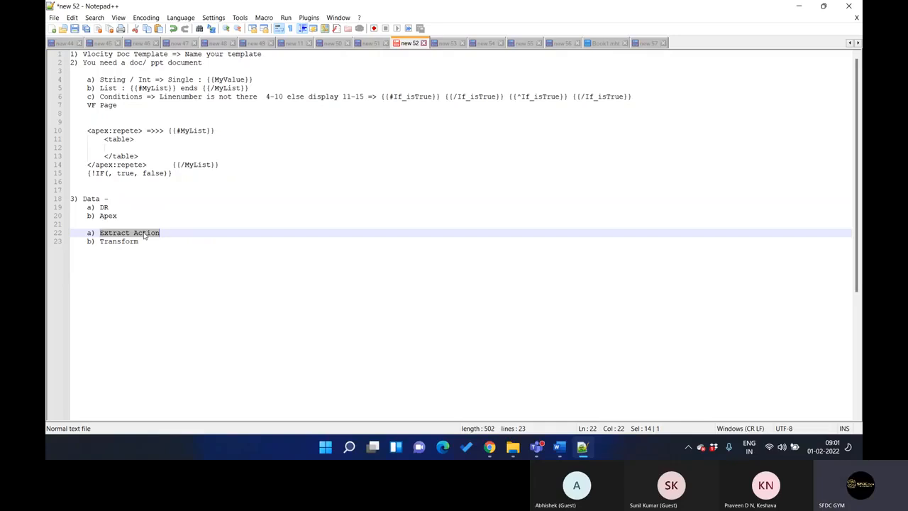
double_click(103, 242)
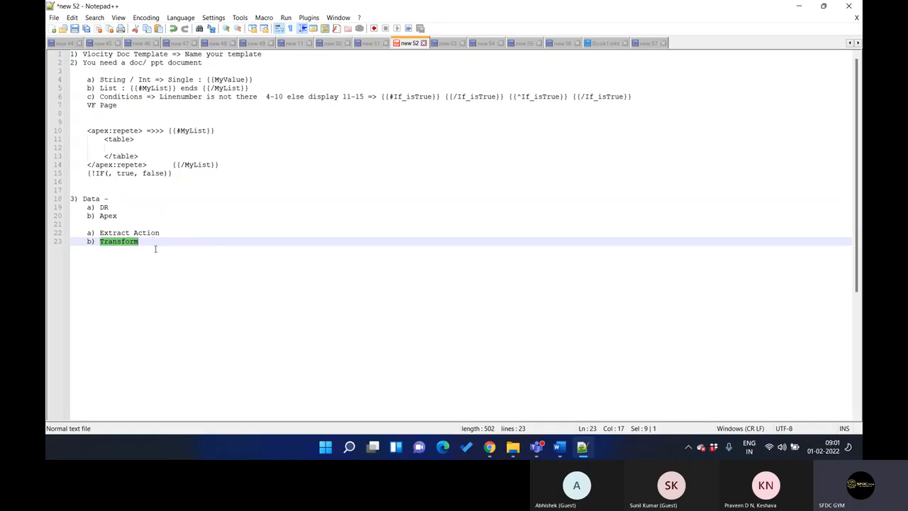
double_click(228, 80)
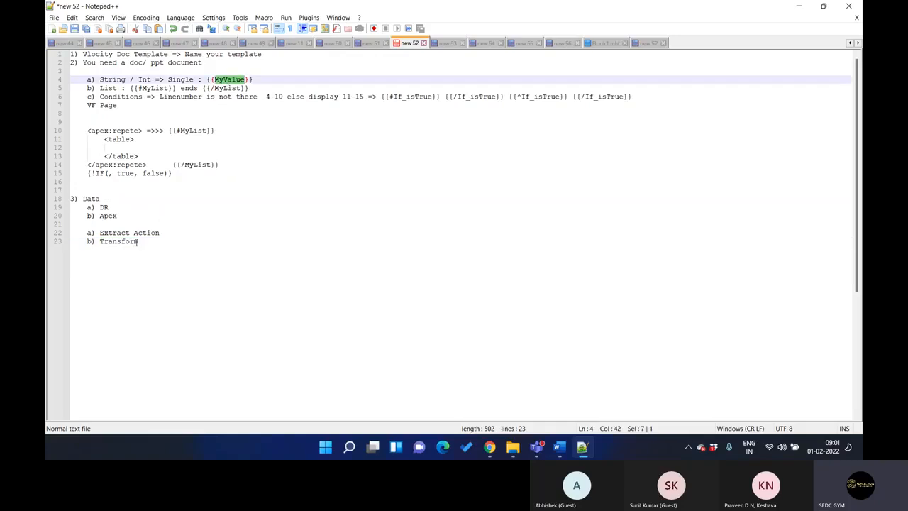
double_click(227, 88)
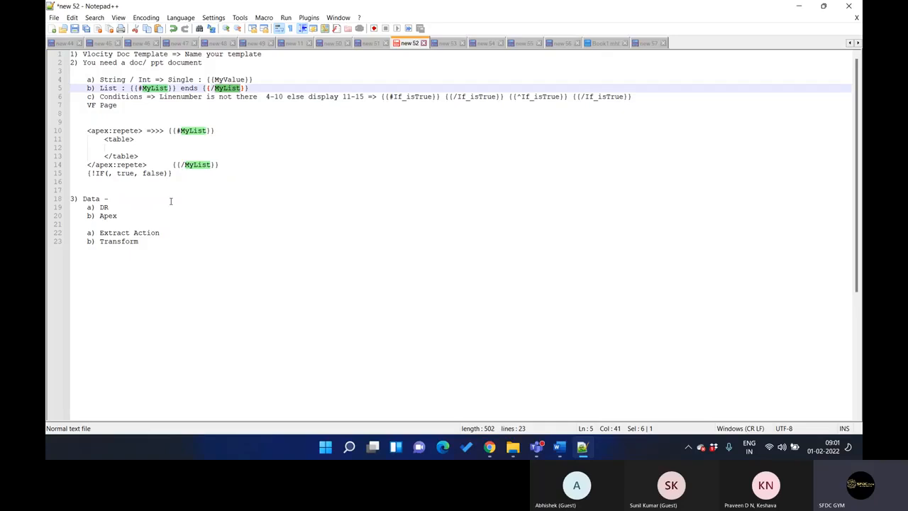
double_click(119, 241)
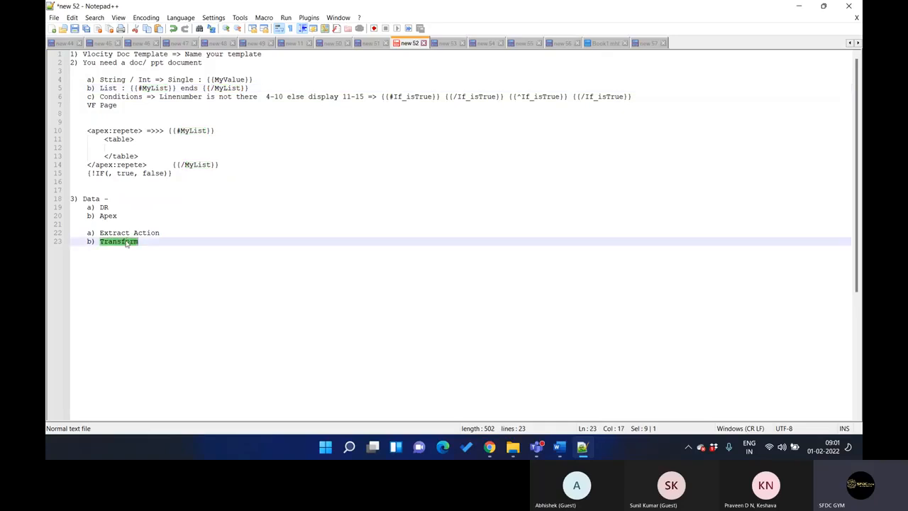
double_click(226, 79)
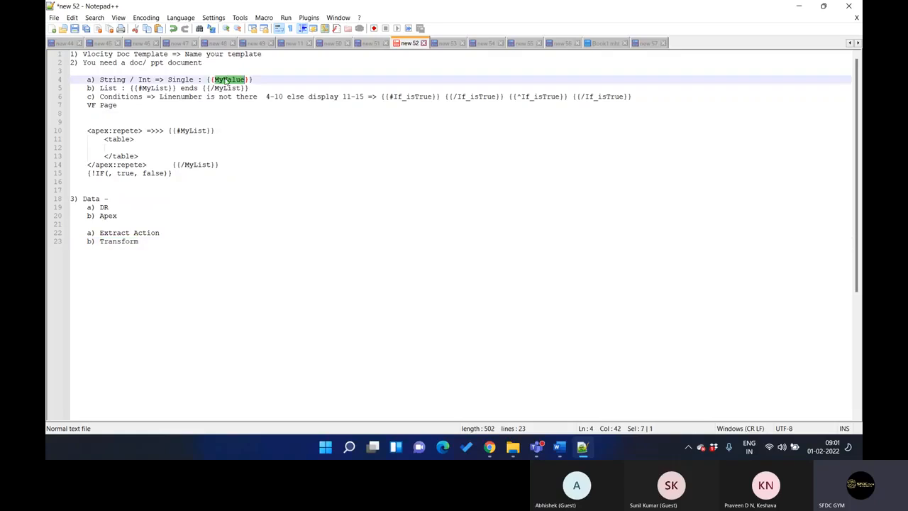
double_click(122, 242)
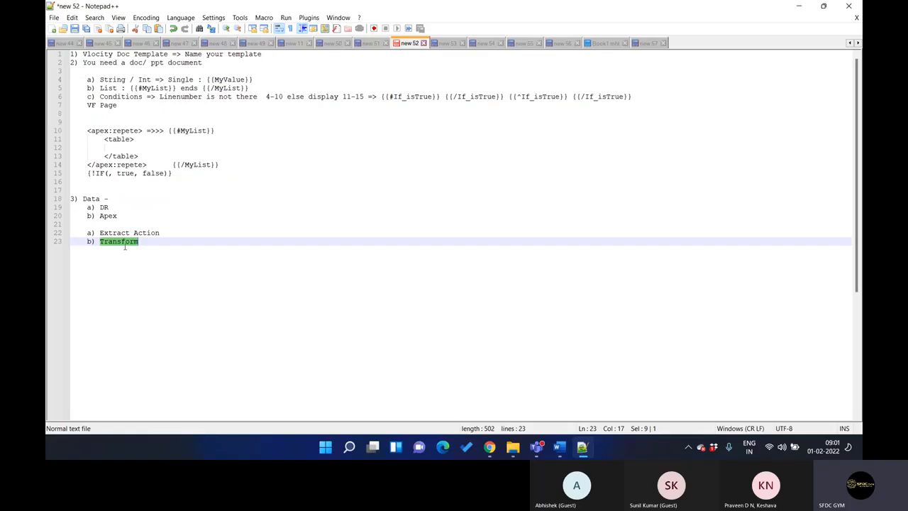
double_click(226, 79)
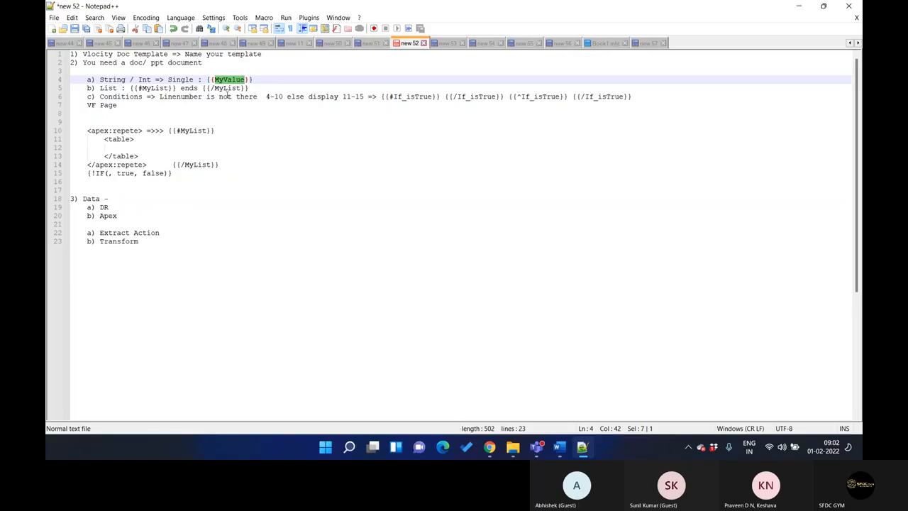
click(254, 79)
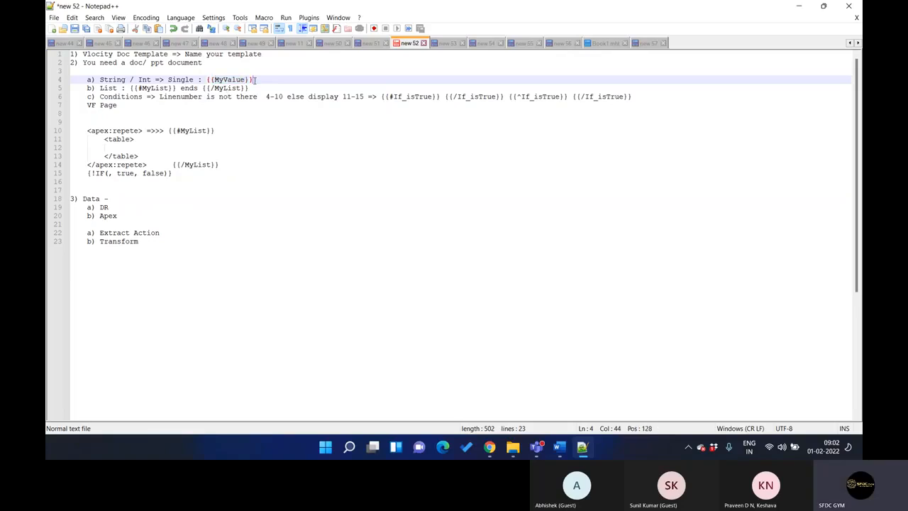
double_click(225, 80)
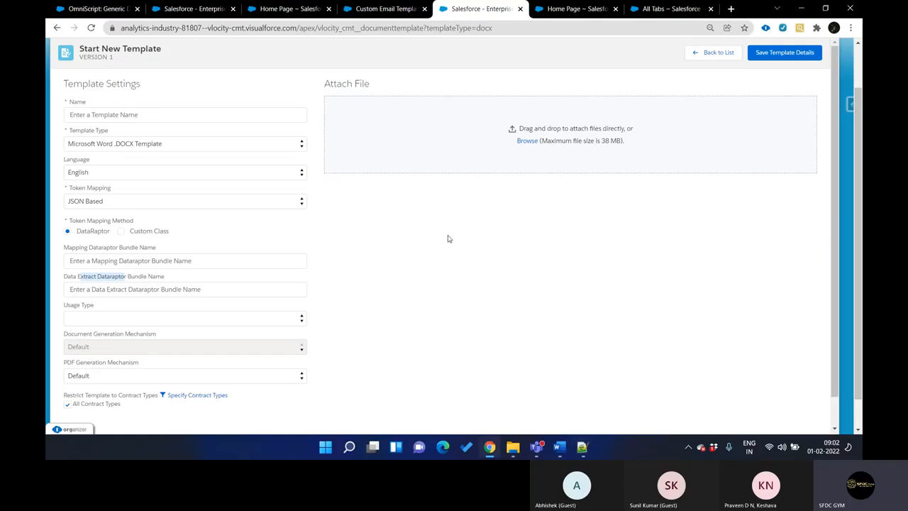
In Chrome, look over the Generic Document Generation OmniScript structure and the mapping DataRaptor bundle of the Multisite Quote (DOCX) template
key(ctrl+shift+Tab)
key(ctrl+Tab)
key(ctrl+1)
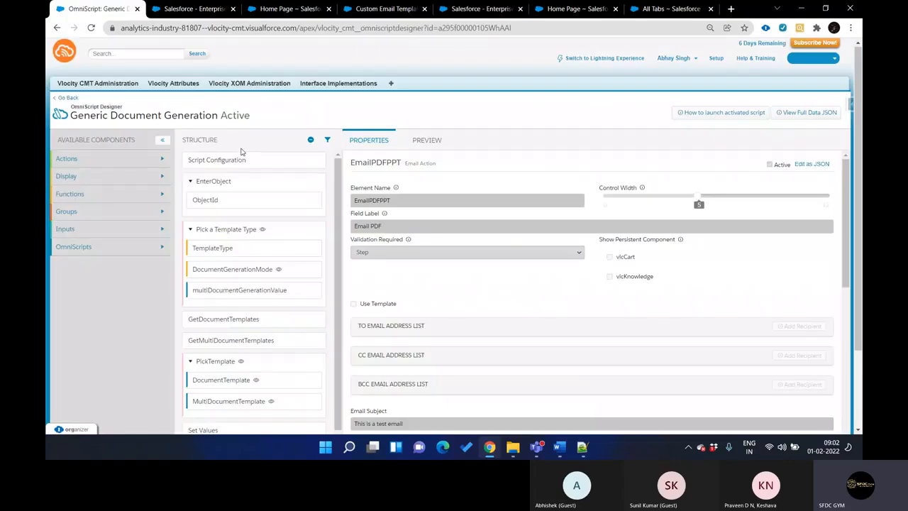
scroll(268, 302, down, 3)
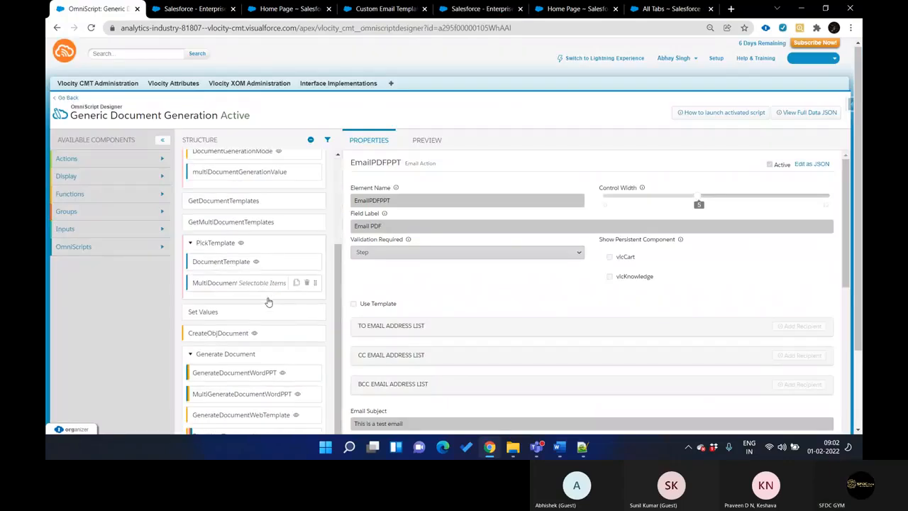
key(ctrl+Tab)
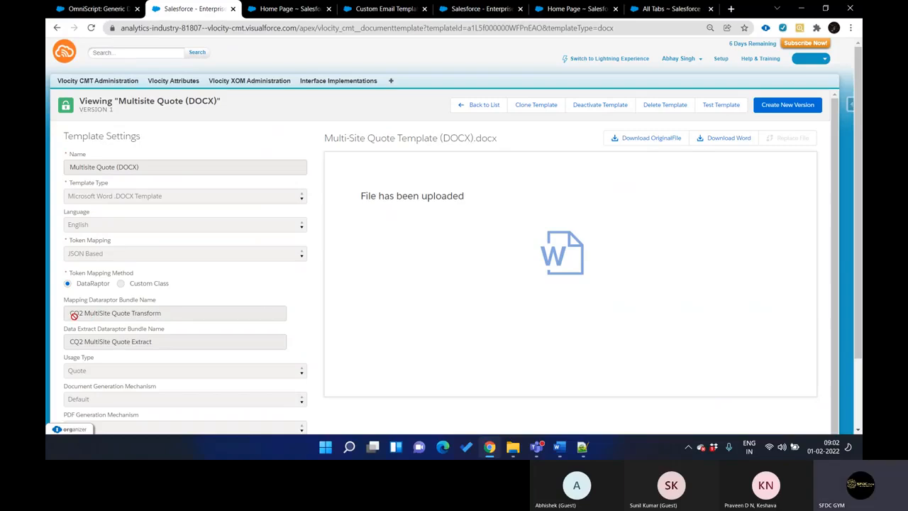
drag(71, 315, 160, 314)
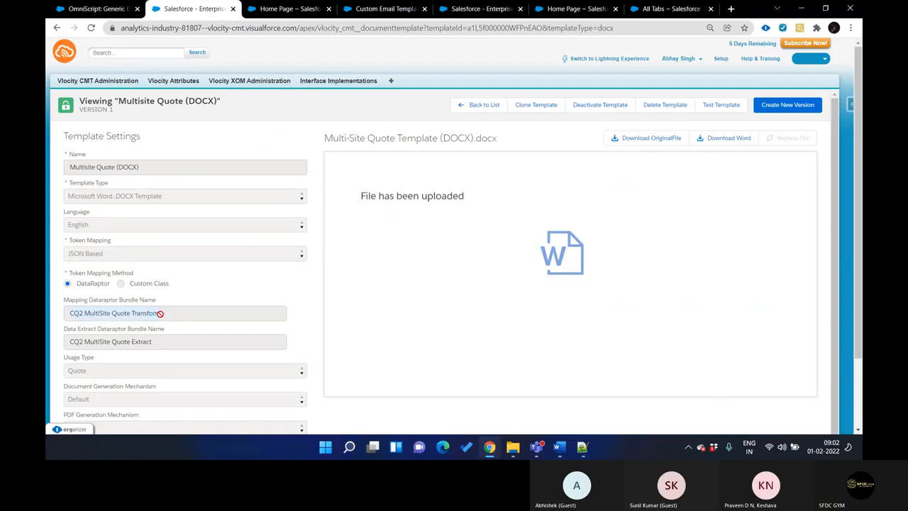
From the list of all tabs, find the DataRaptor entries and open OmniStudio DataRaptors in a new browser tab
key(ctrl+Tab)
key(ctrl+Tab)
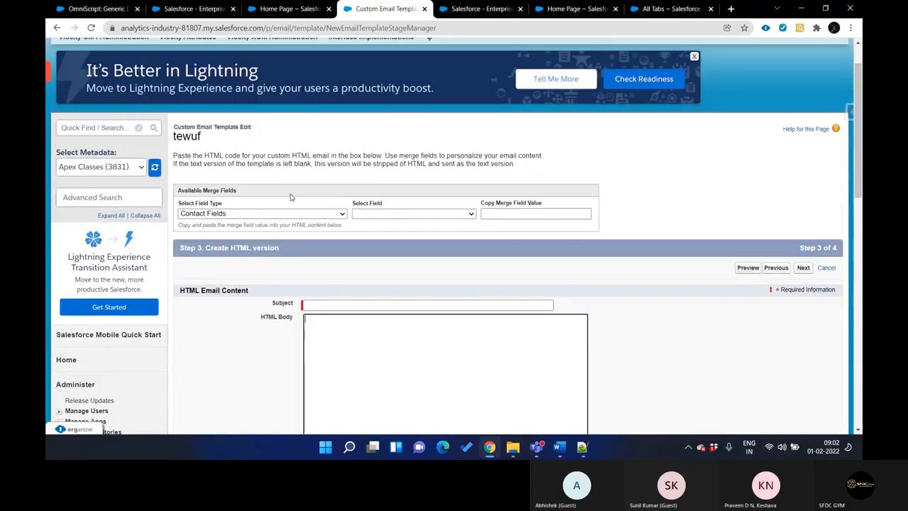
key(ctrl+shift+Tab)
click(430, 88)
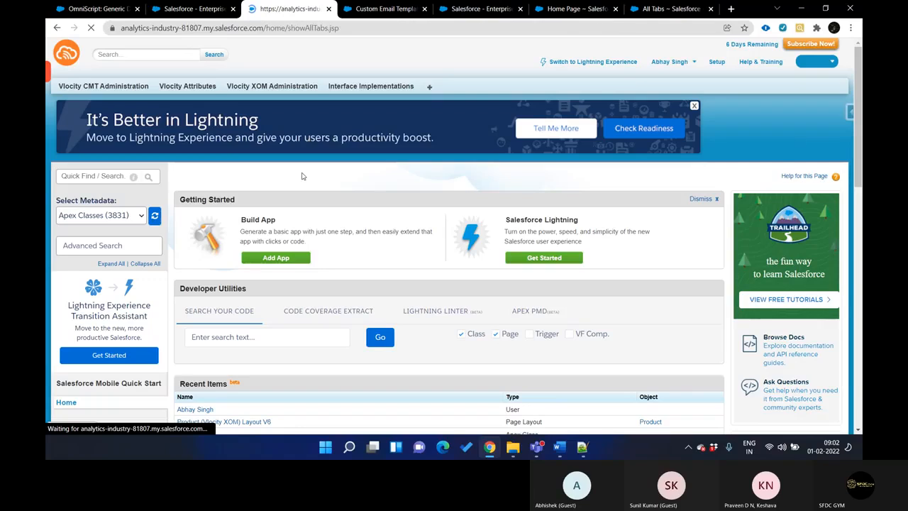
key(ctrl+f)
text(data)
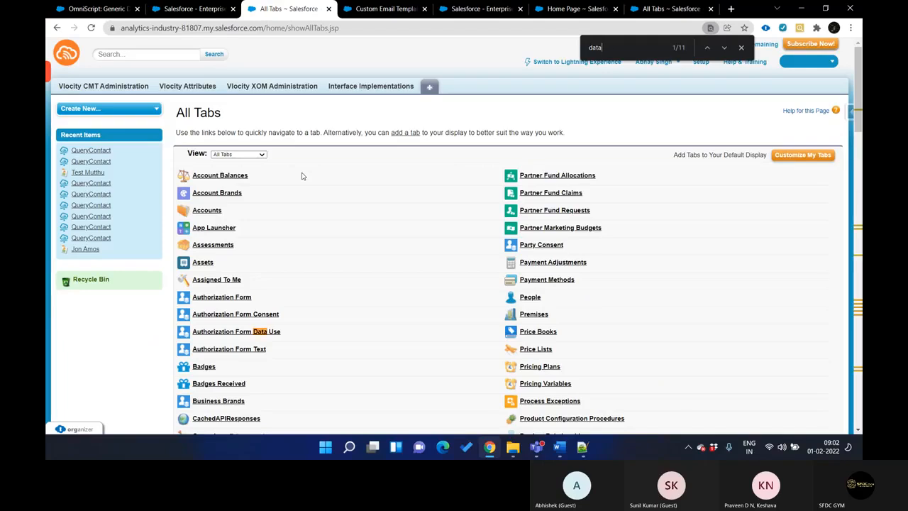
text(ra)
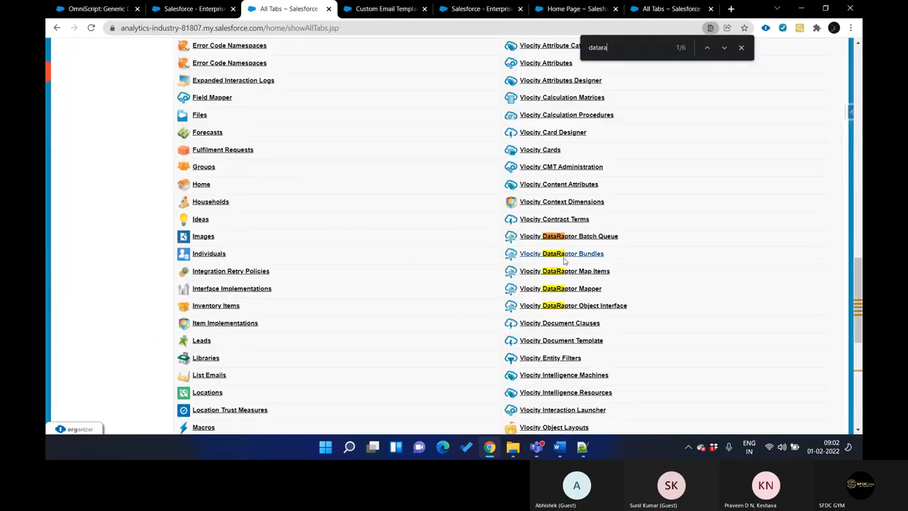
scroll(600, 288, down, 5)
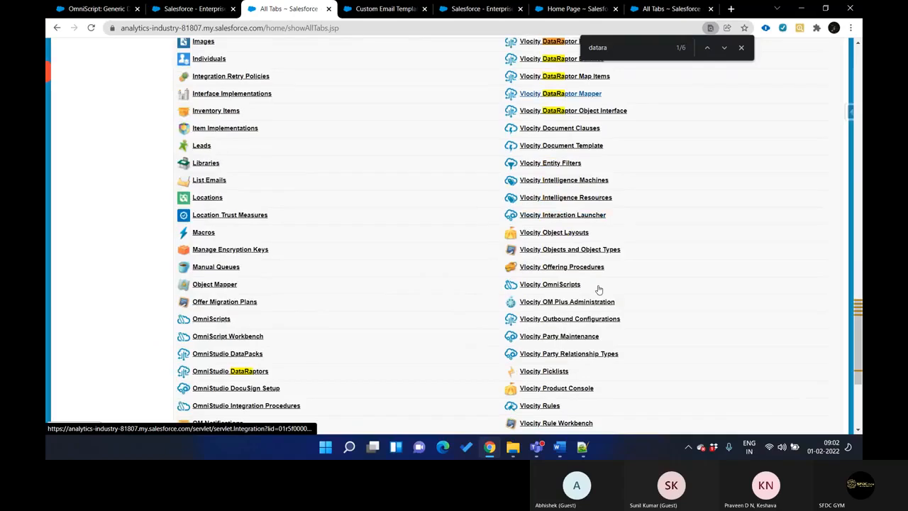
click(252, 202)
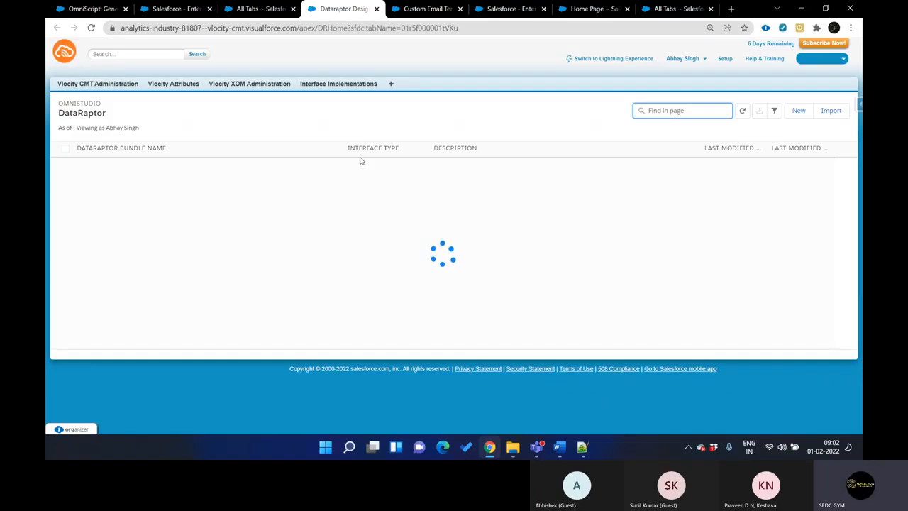
Copy the data extract bundle name from the Multisite Quote (DOCX) template and open CQ2 MultiSite Quote Extract from the DataRaptor list
key(ctrl+shift+Tab)
key(ctrl+shift+Tab)
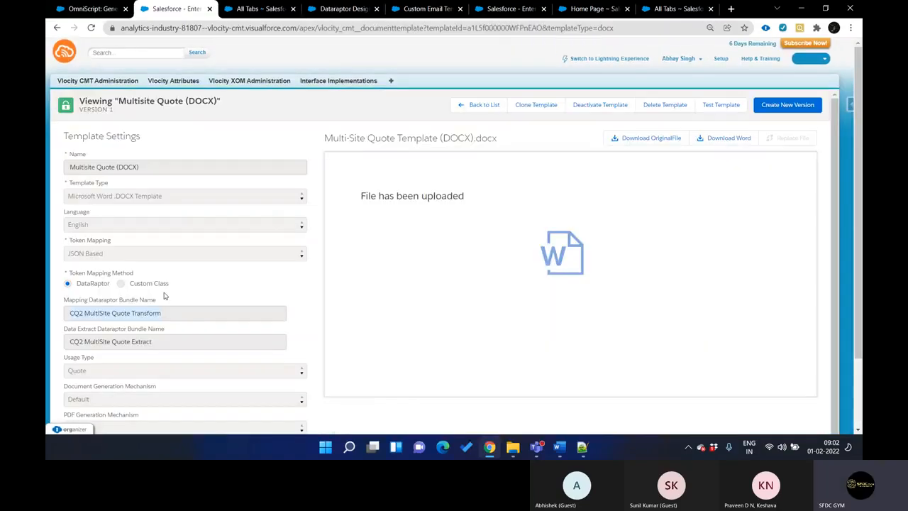
drag(150, 341, 70, 343)
key(ctrl+c)
key(ctrl+Tab)
key(ctrl+Tab)
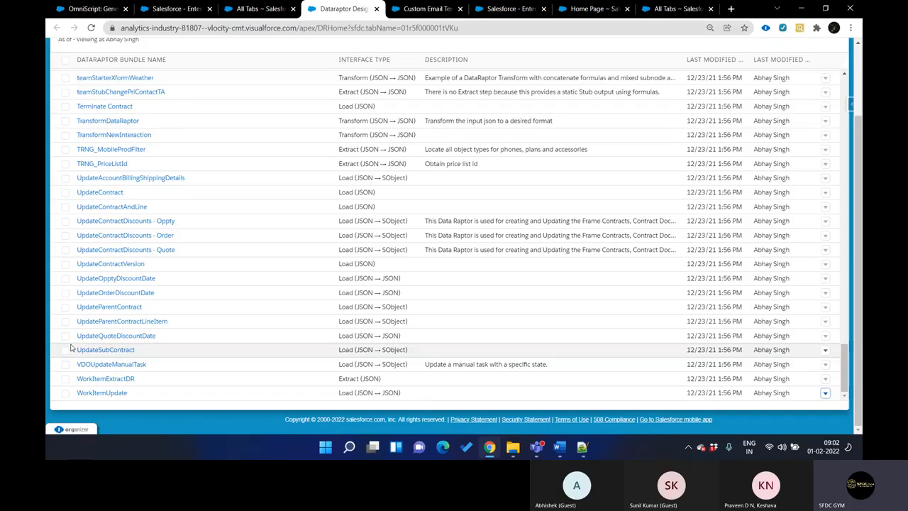
scroll(272, 319, up, 5)
scroll(272, 319, up, 15)
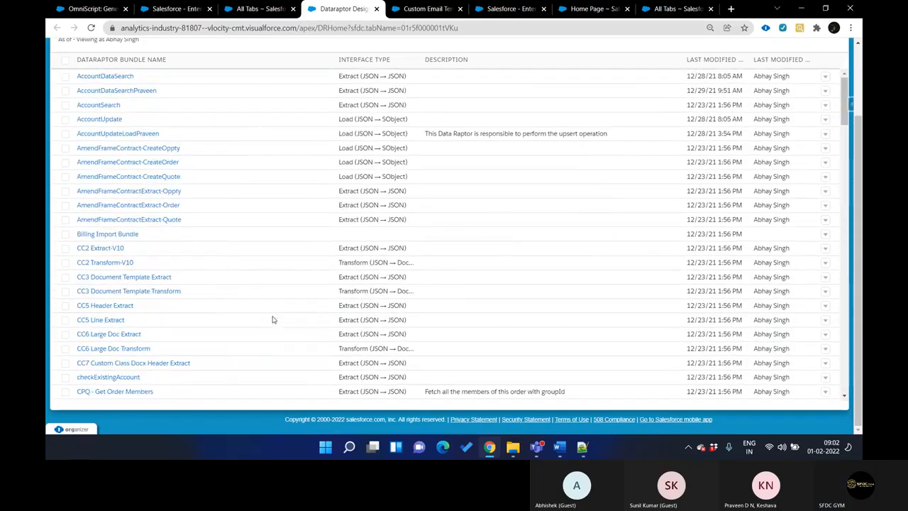
key(ctrl+f)
key(ctrl+v)
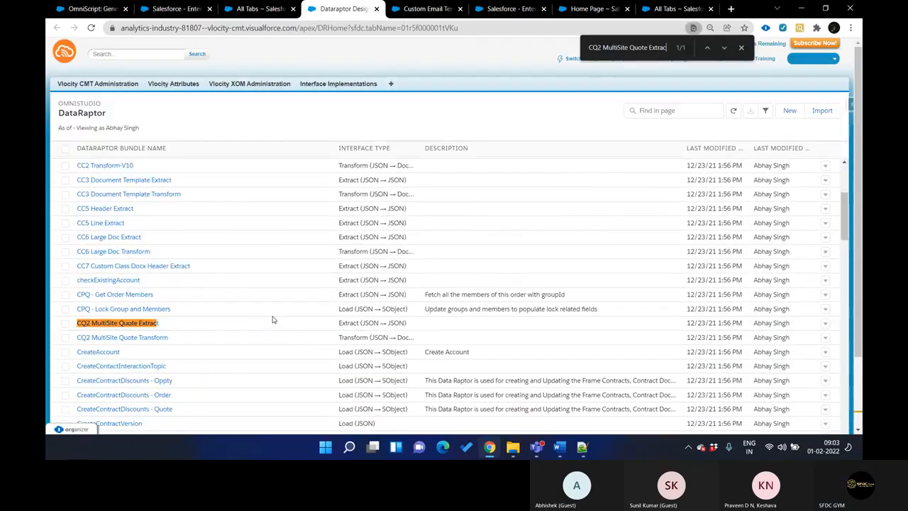
click(153, 325)
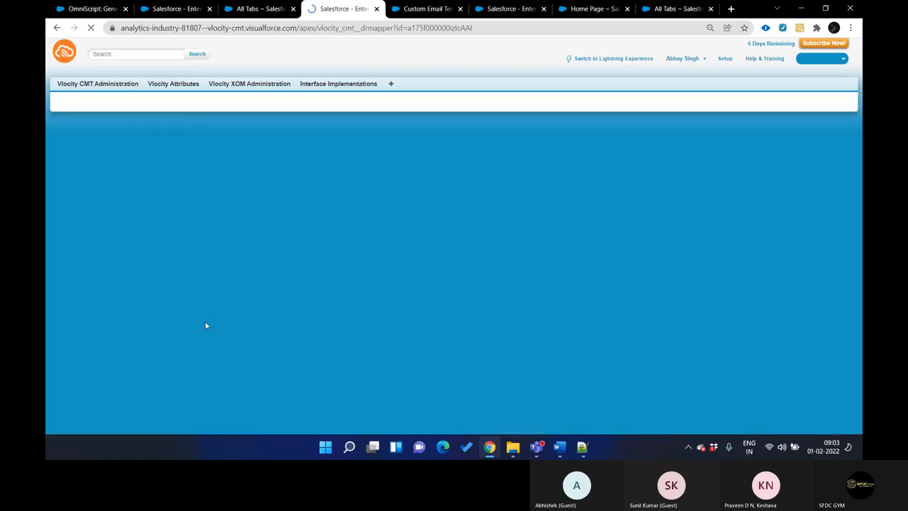
Copy the template's mapping bundle name and open CQ2 MultiSite Quote Transform from a second DataRaptor list in its own browser tab
key(ctrl+shift+Tab)
key(ctrl+shift+Tab)
drag(158, 314, 69, 313)
key(ctrl+c)
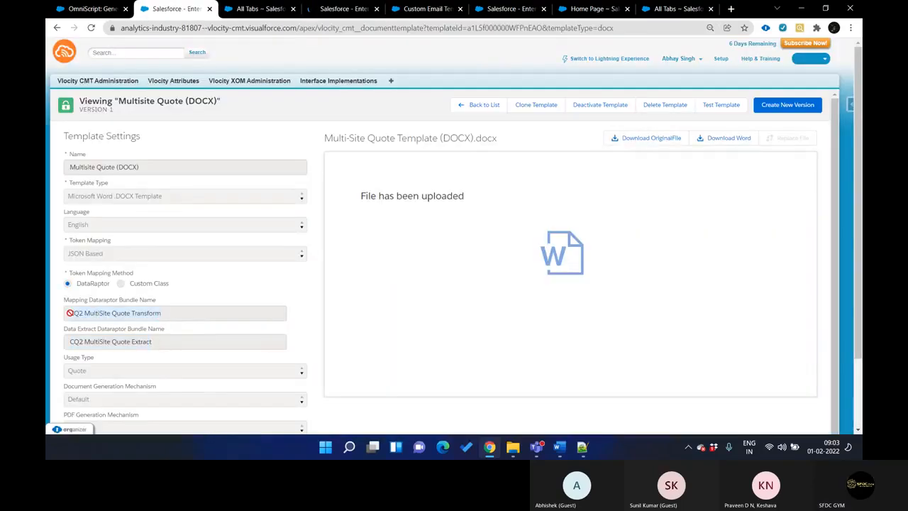
key(ctrl+Tab)
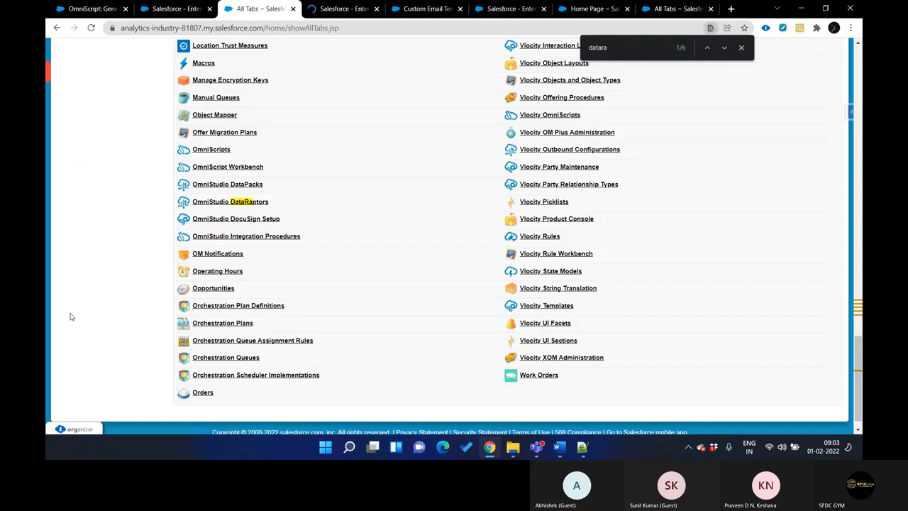
ctrl+click(248, 203)
click(383, 9)
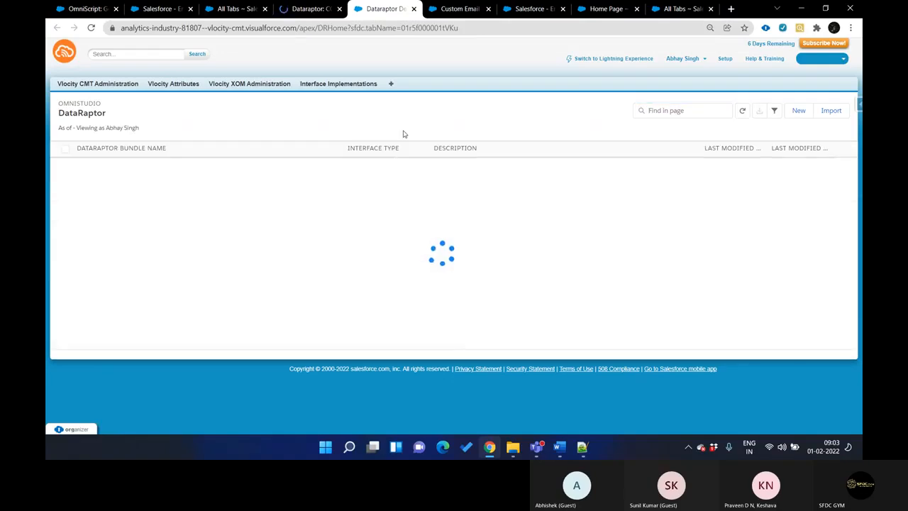
key(ctrl+f)
key(ctrl+v)
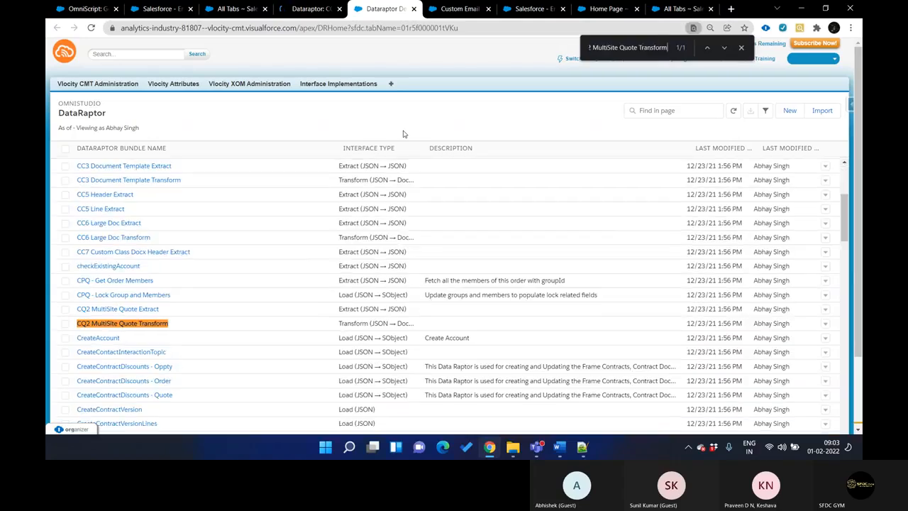
click(146, 325)
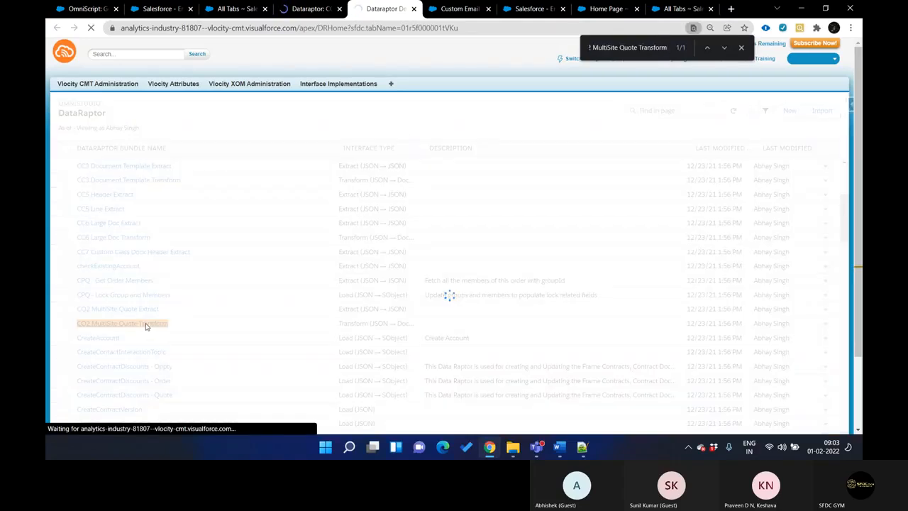
Look over the extract steps of CQ2 MultiSite Quote Extract and the field mappings of CQ2 MultiSite Quote Transform
scroll(225, 259, down, 3)
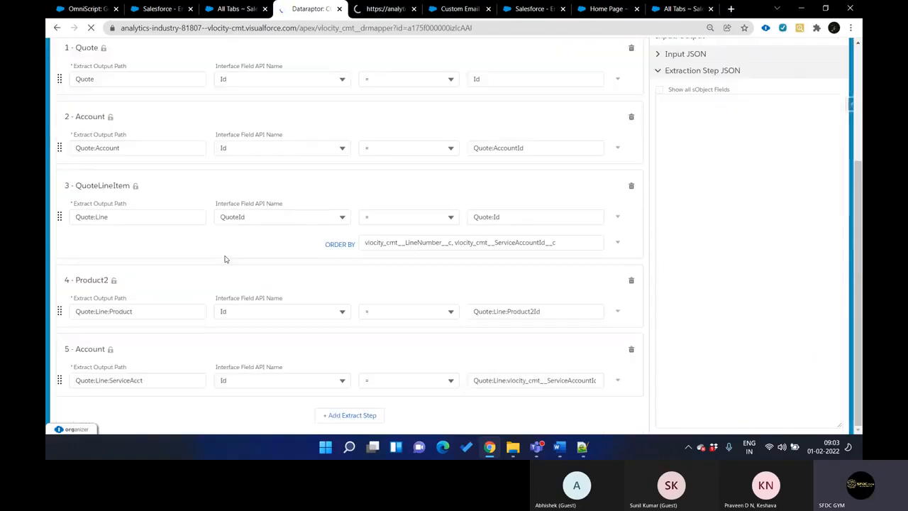
scroll(223, 257, up, 3)
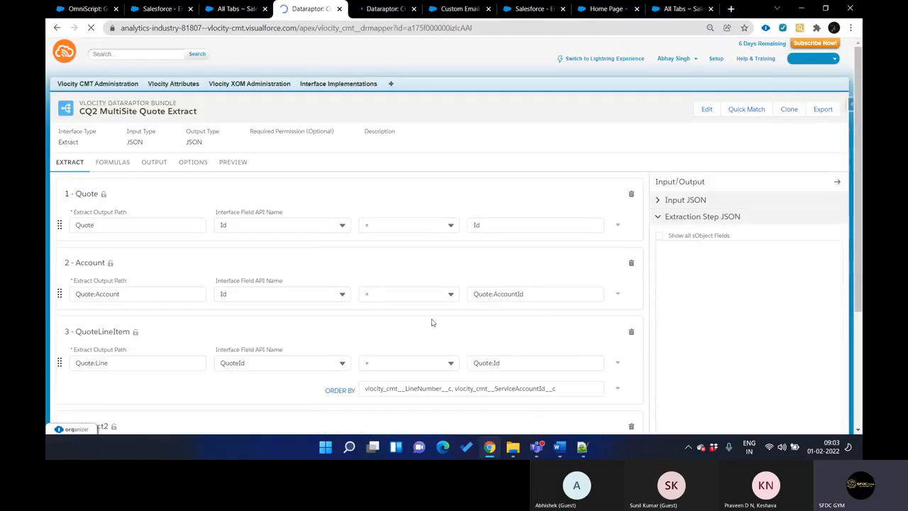
key(ctrl+shift+Tab)
key(ctrl+Tab)
key(ctrl+Tab)
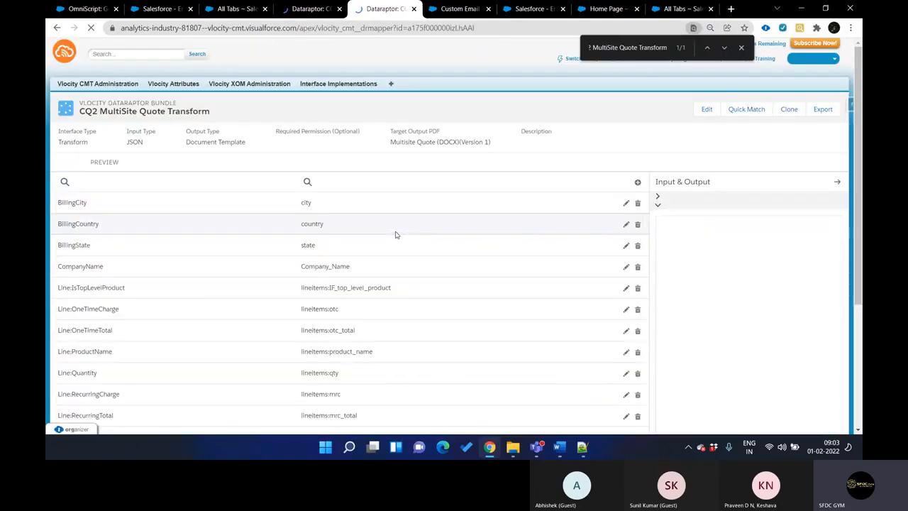
Move the Start New Template browser tab to just before the two DataRaptor bundle tabs
key(ctrl+Tab)
key(ctrl+Tab)
key(ctrl+Tab)
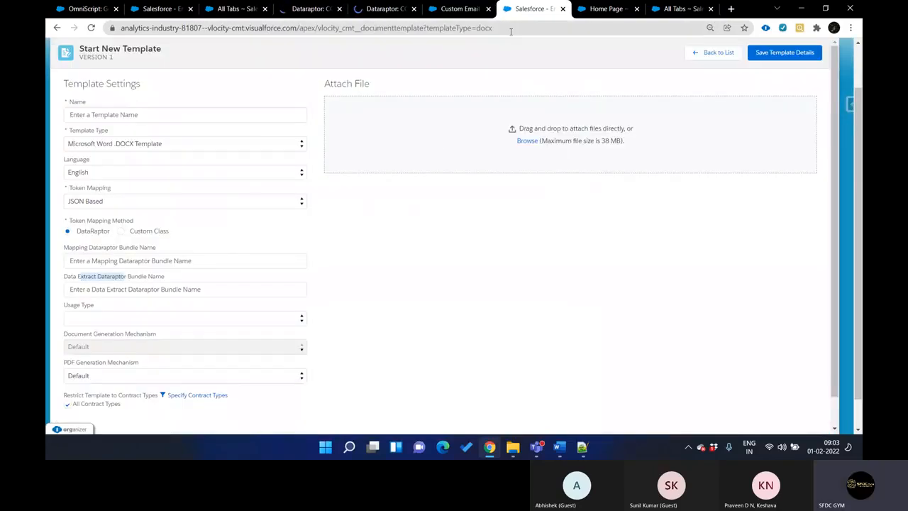
drag(526, 12, 245, 4)
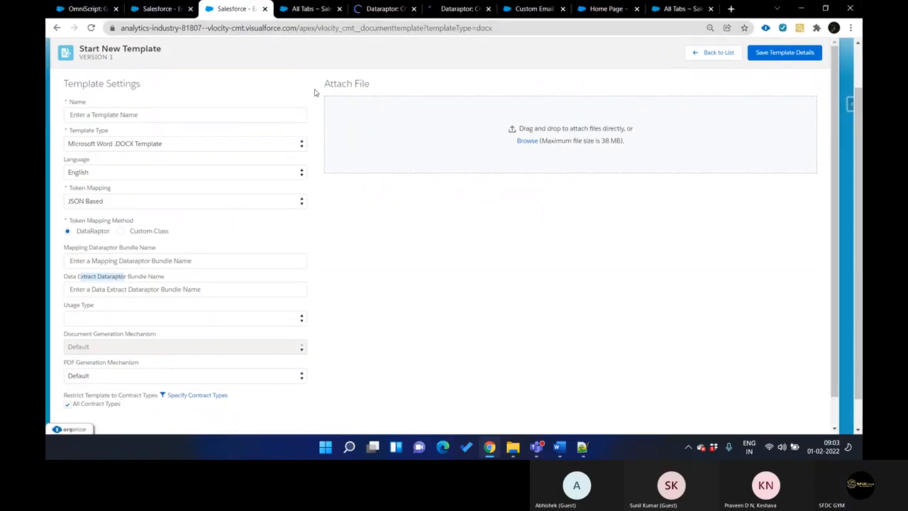
key(ctrl+Tab)
drag(251, 16, 308, 11)
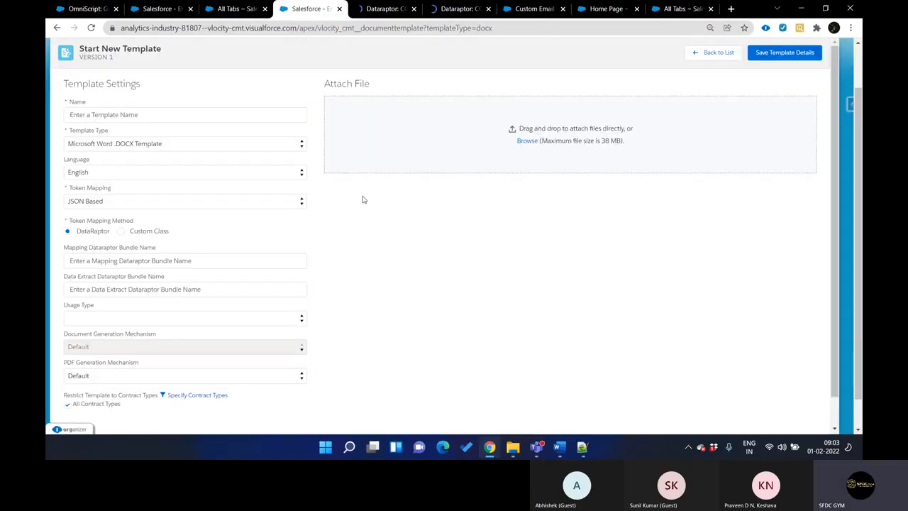
Examine the new template's mapping bundle field, and in Word review the tokens of the Multi-Site Quote Template before returning to Chrome
click(103, 261)
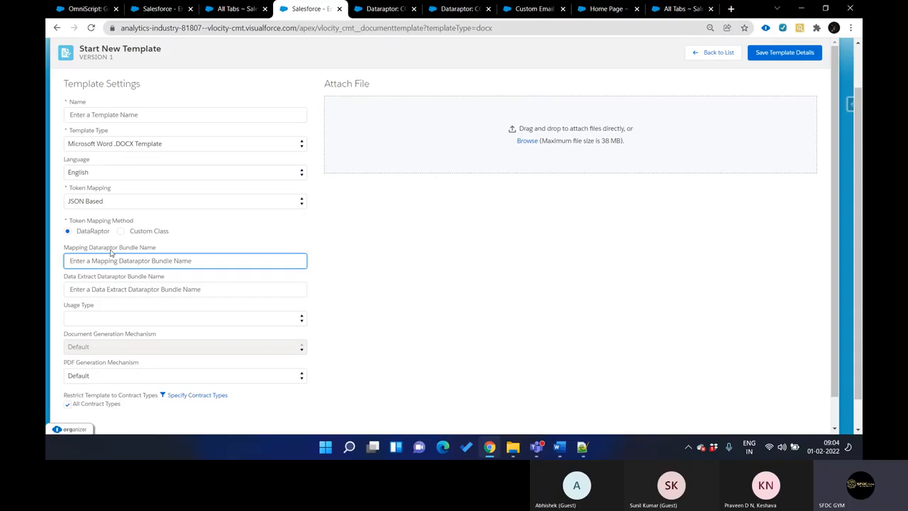
click(560, 446)
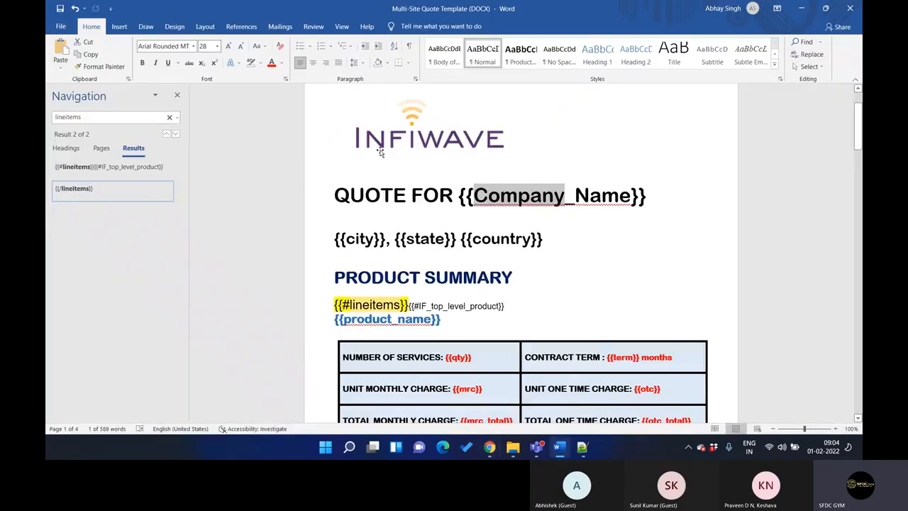
scroll(590, 237, down, 20)
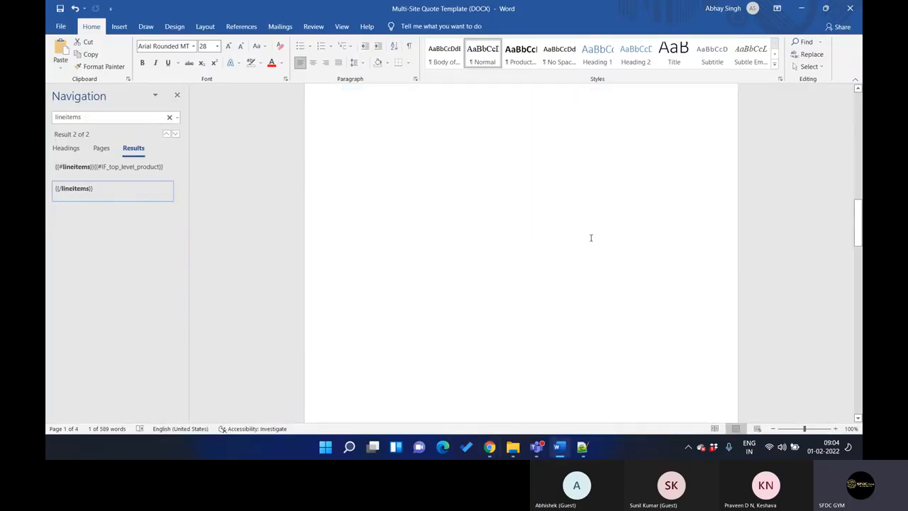
scroll(590, 241, up, 20)
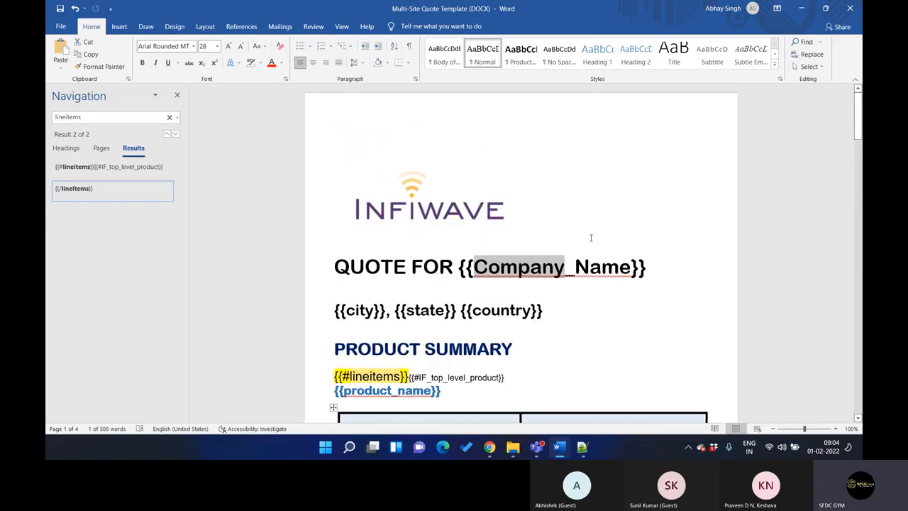
scroll(590, 238, down, 4)
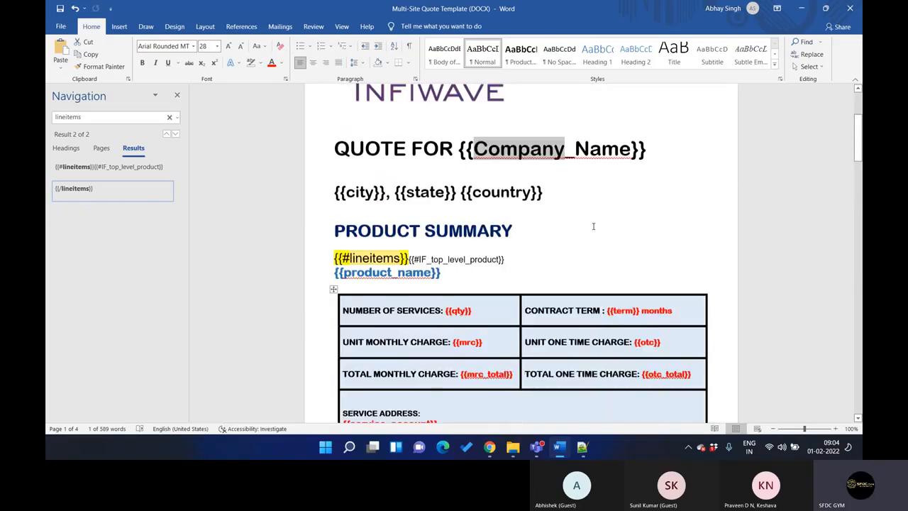
click(802, 12)
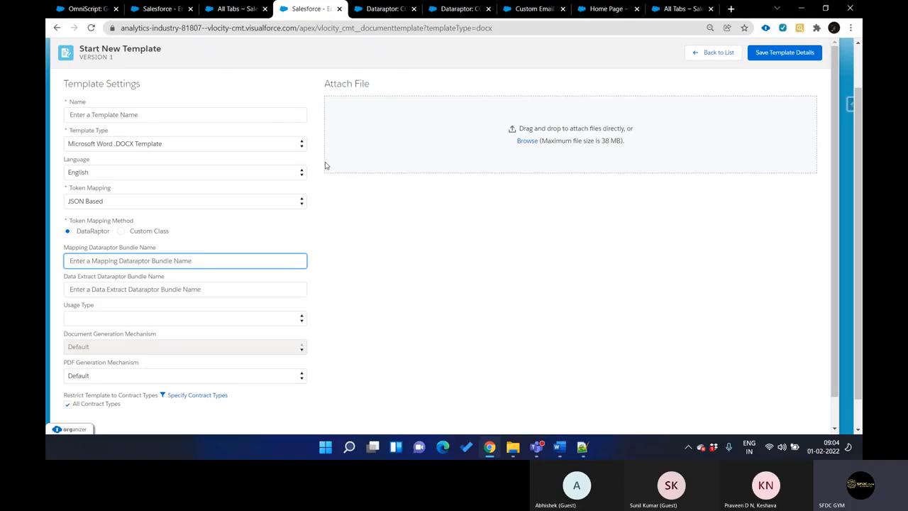
Examine the output mappings of CQ2 MultiSite Quote Extract, highlighting BillingCity through CompanyName and the Line node in its current JSON output
key(ctrl+Tab)
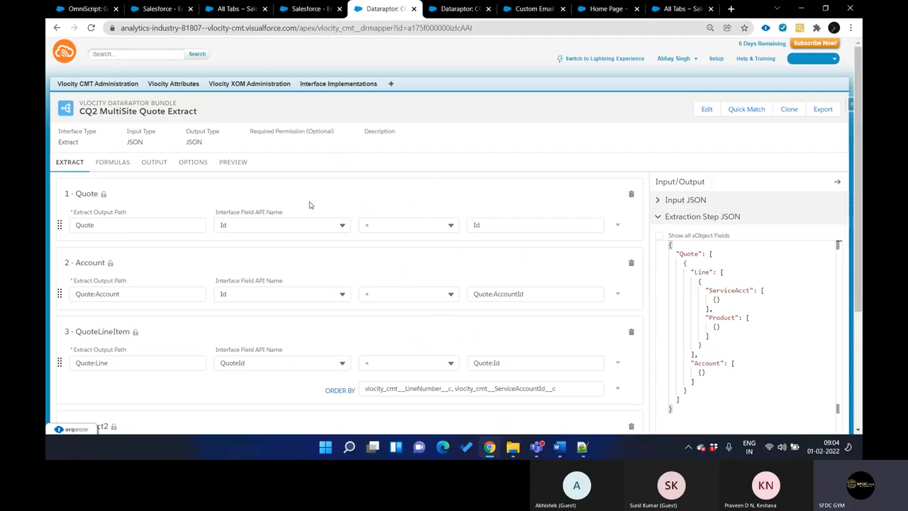
click(154, 162)
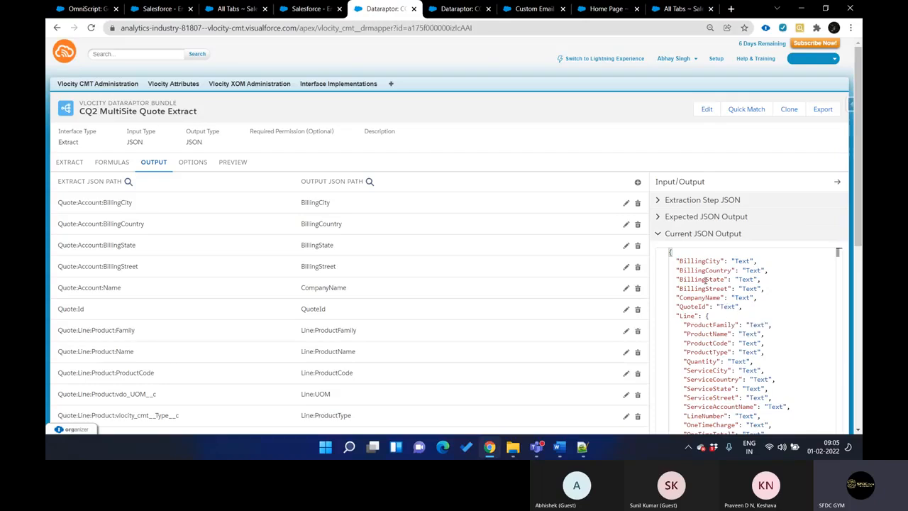
drag(678, 262, 754, 298)
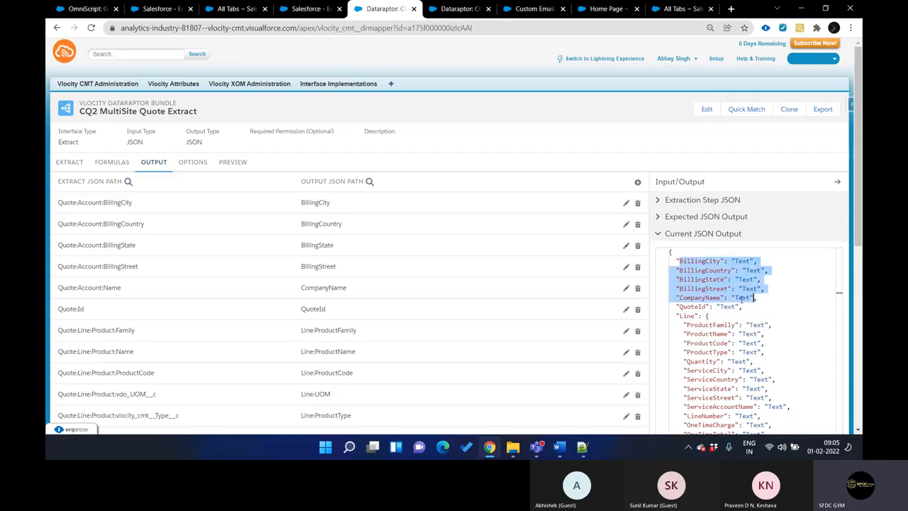
click(716, 315)
mouse_move(860, 232)
mouse_down()
mouse_move(862, 304)
mouse_move(861, 229)
mouse_up()
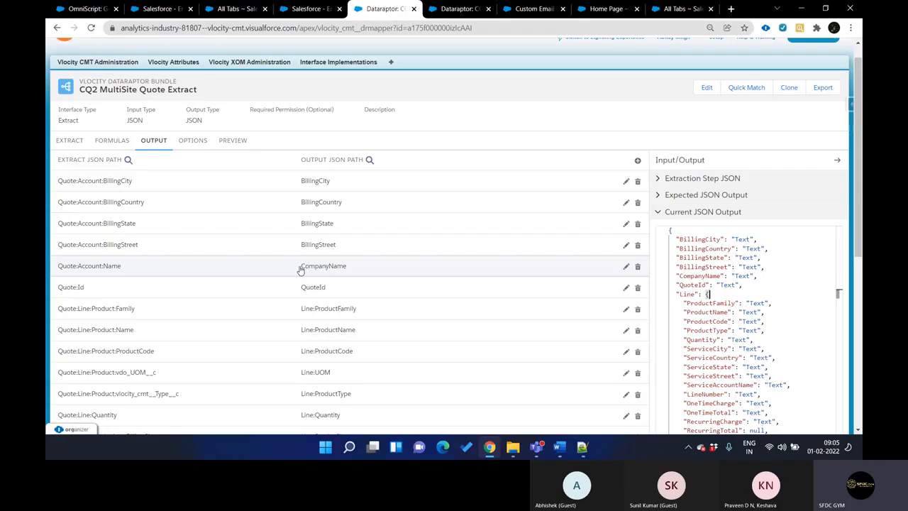
Expand the CompanyName output mapping in the Extract bundle and search for CompanyName in the CQ2 MultiSite Quote Transform bundle
click(348, 271)
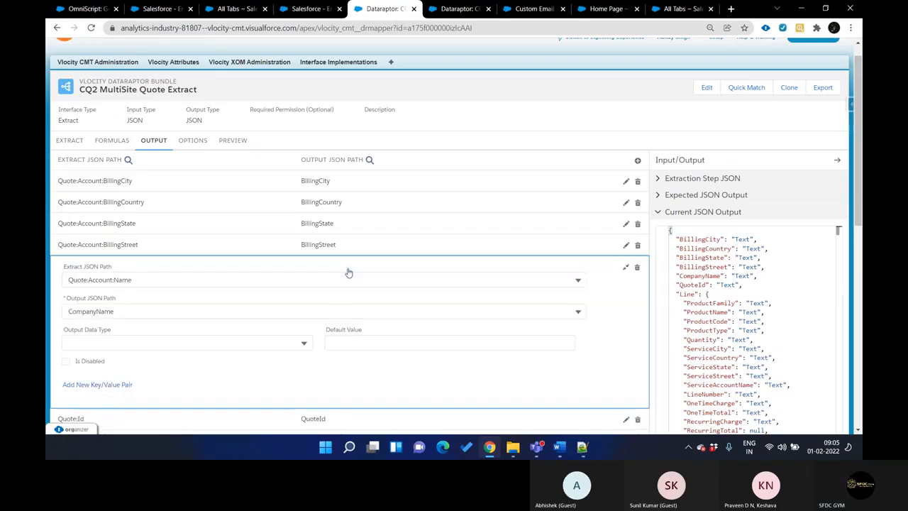
click(177, 312)
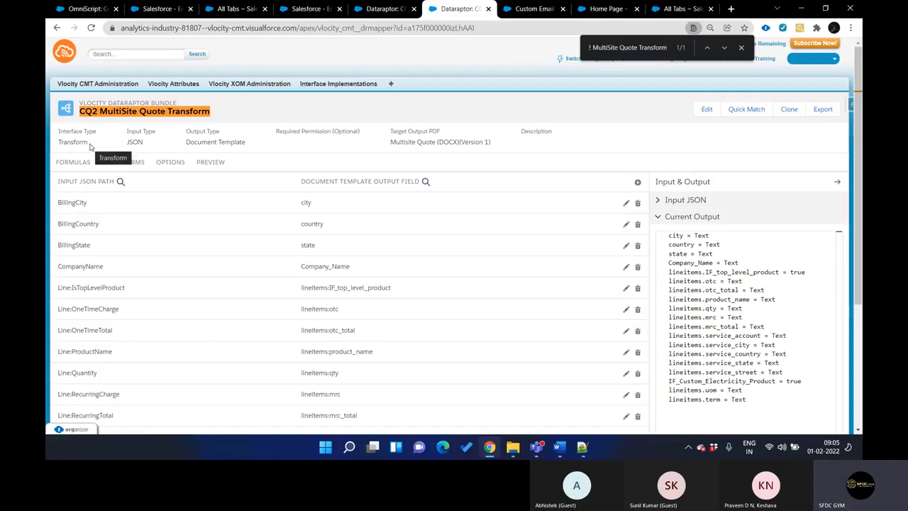
text(CompanyName)
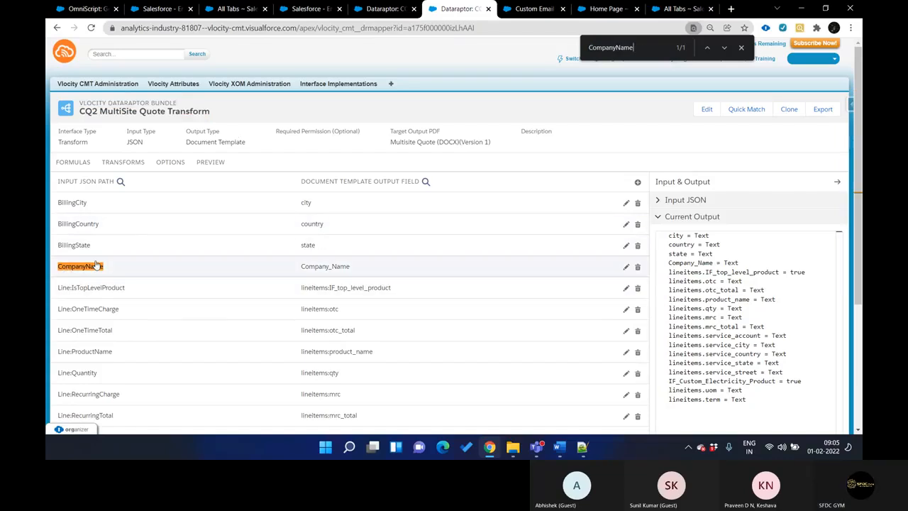
Expand the CompanyName mapping in CQ2 MultiSite Quote Transform and compare its input JSON path with the Extract bundle's CompanyName output path
click(341, 272)
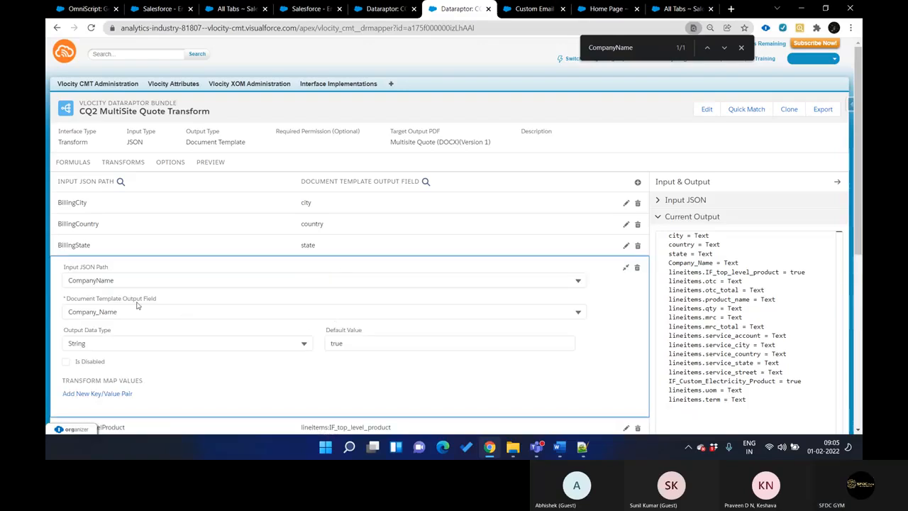
click(97, 280)
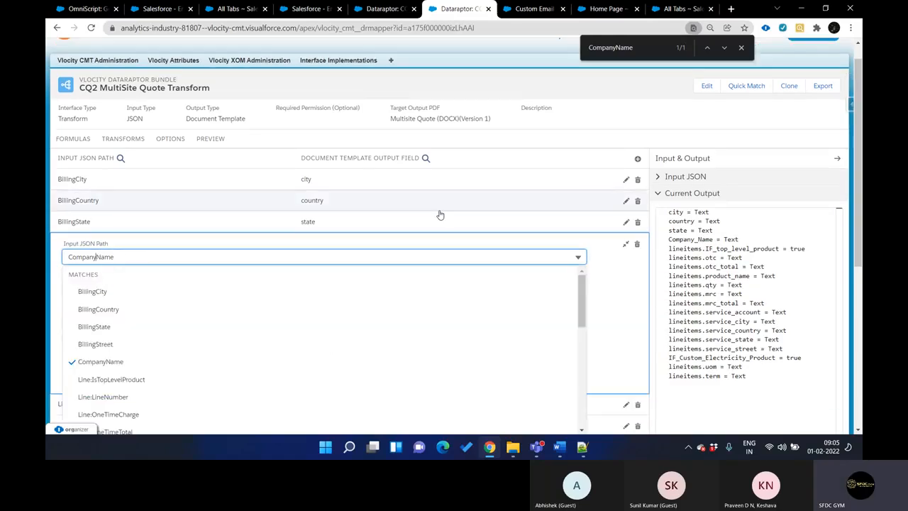
key(ctrl+shift+Tab)
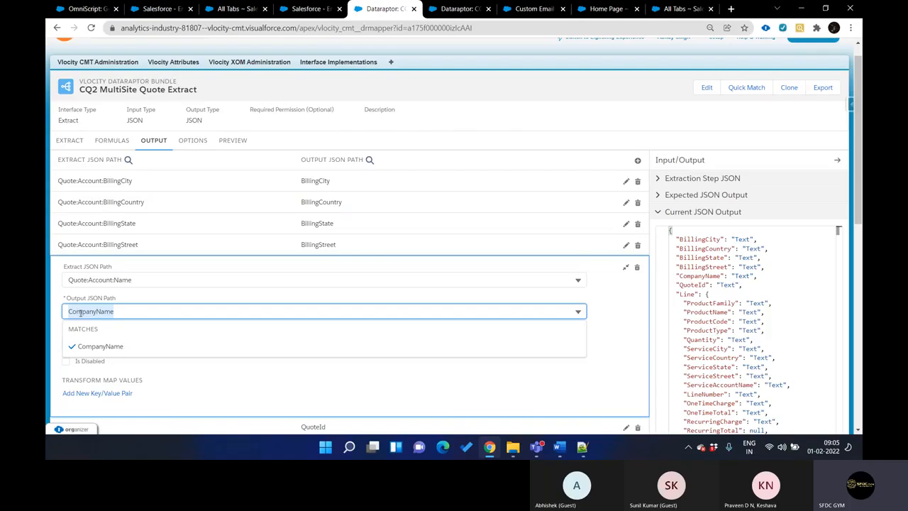
key(ctrl+Tab)
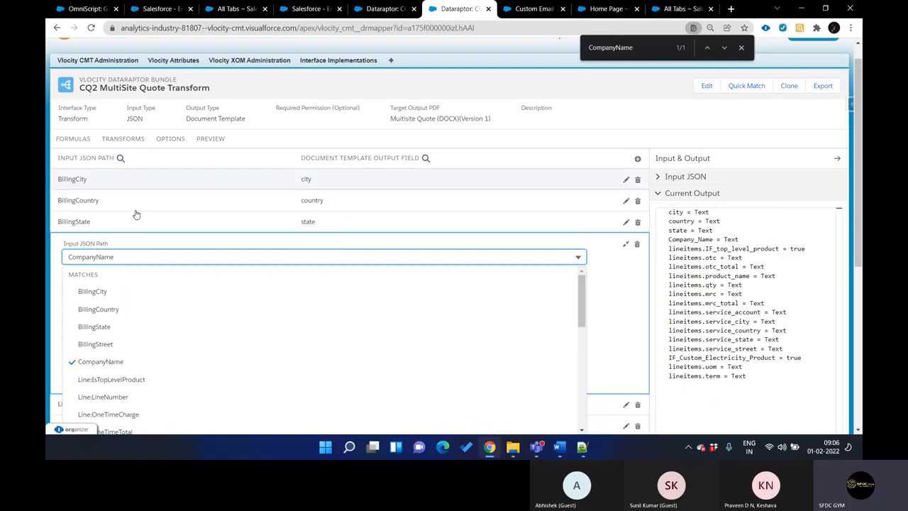
click(284, 123)
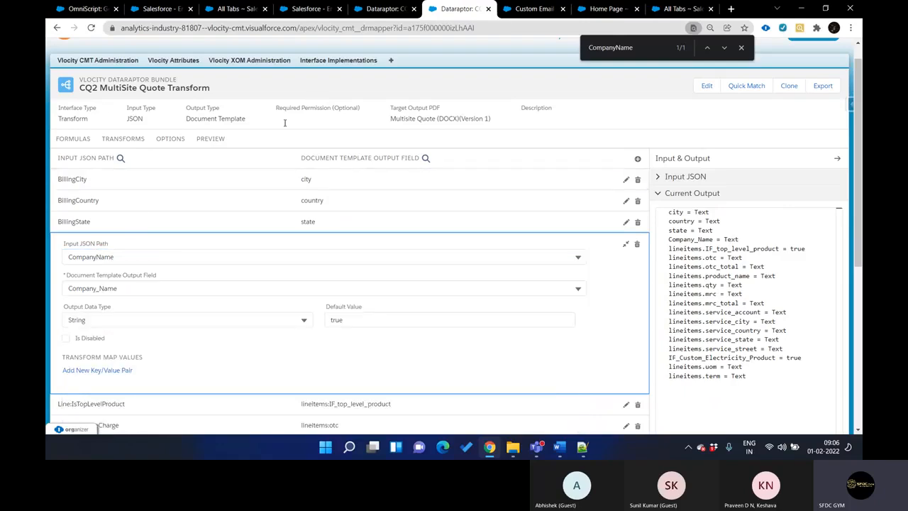
Examine the Company_Name mapping's document template output field options, and review the full list of transform mappings
click(143, 286)
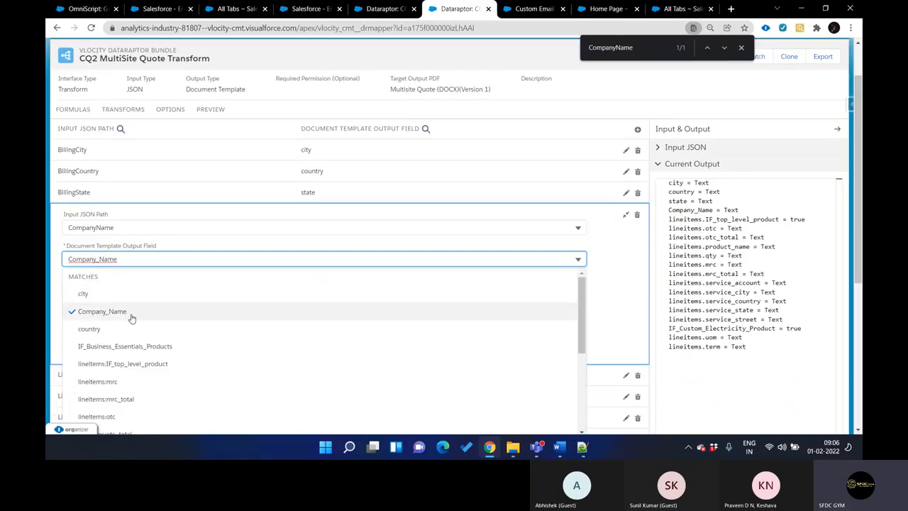
click(285, 106)
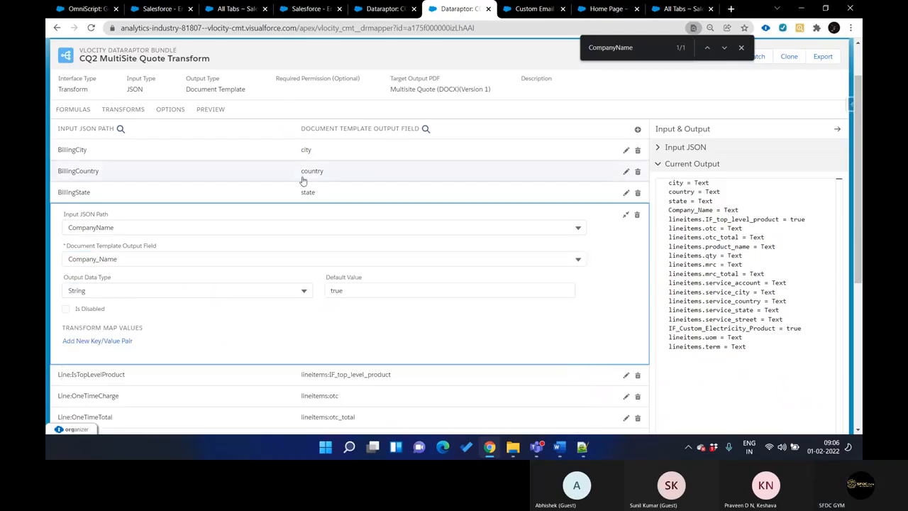
scroll(303, 181, up, 1)
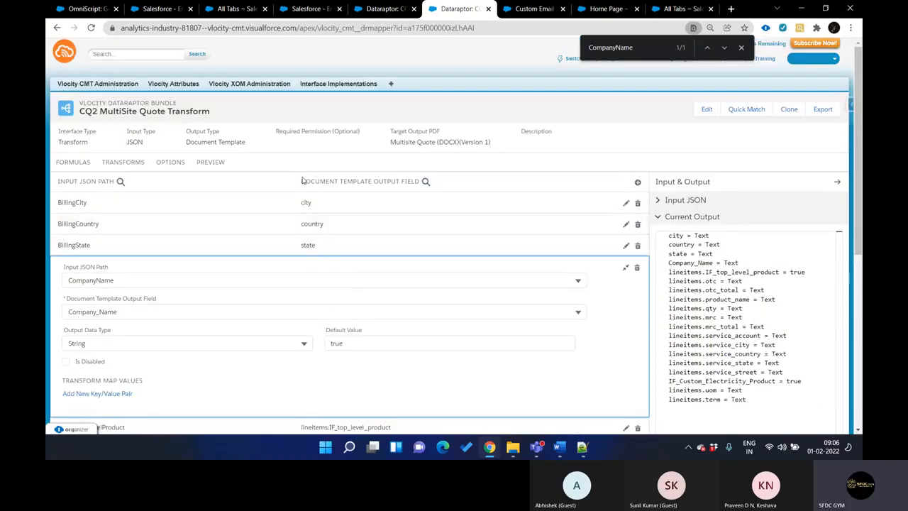
click(77, 163)
click(123, 169)
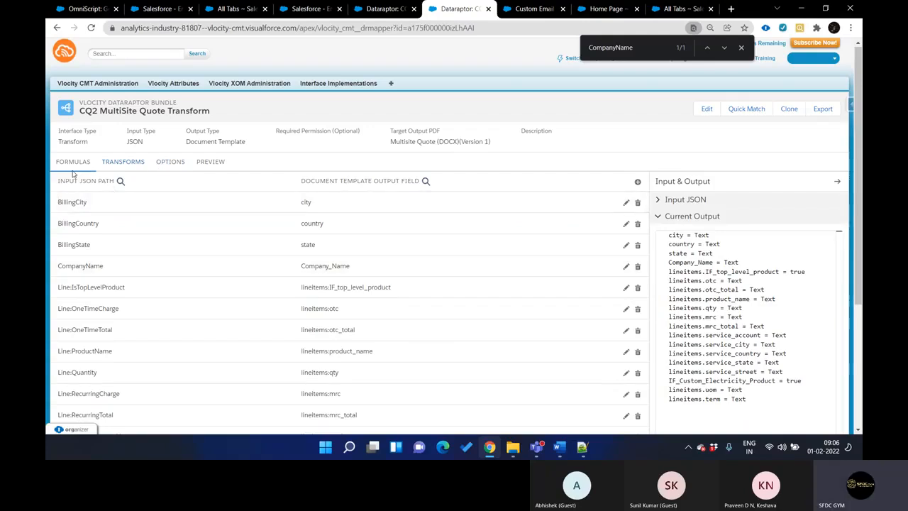
scroll(114, 276, down, 3)
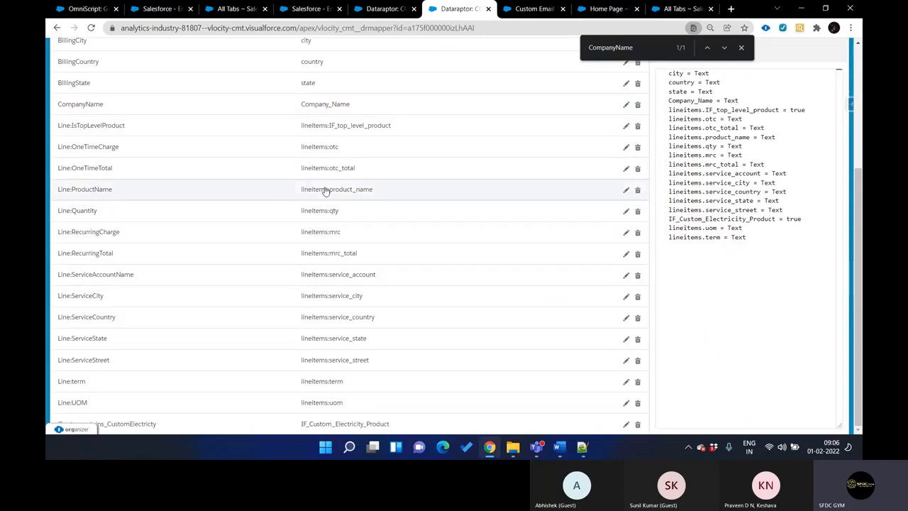
scroll(341, 198, up, 1)
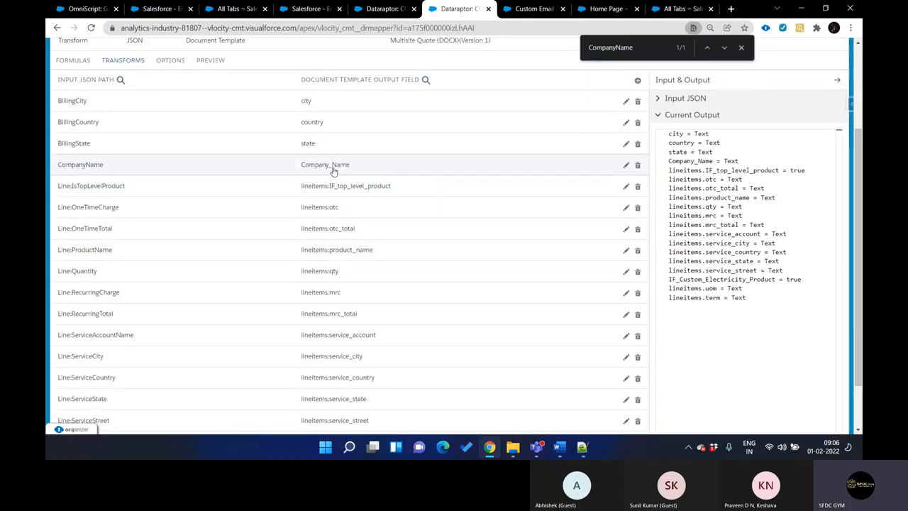
Compare the Company_Name token in the Word template with the Transform bundle's Company_Name output field, switching to Word and back to Chrome
click(559, 447)
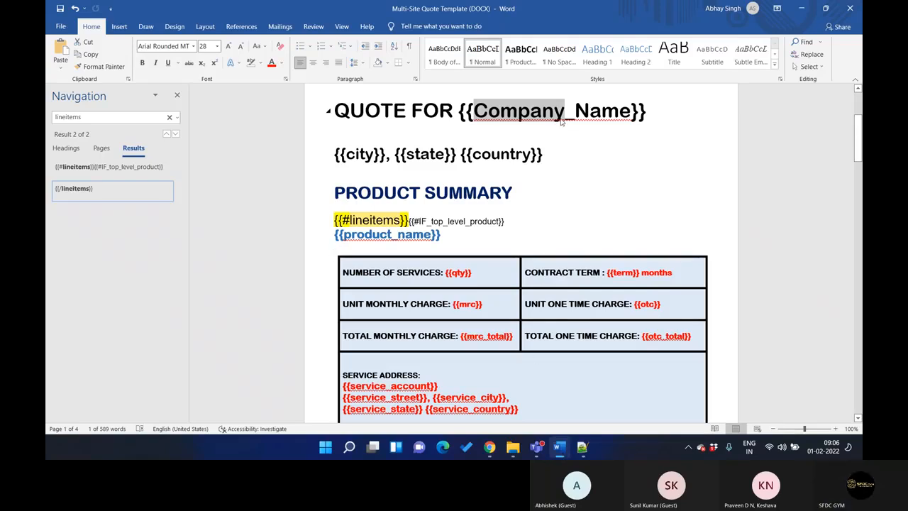
click(560, 449)
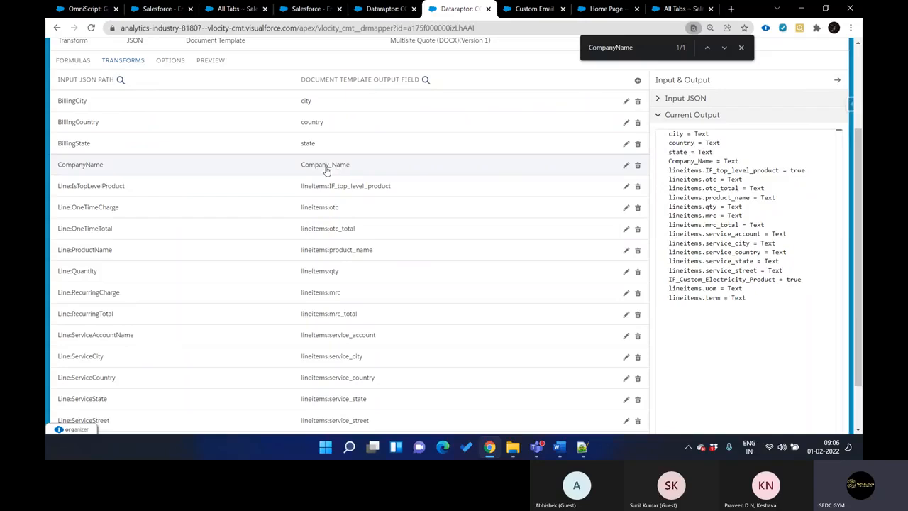
scroll(364, 168, up, 1)
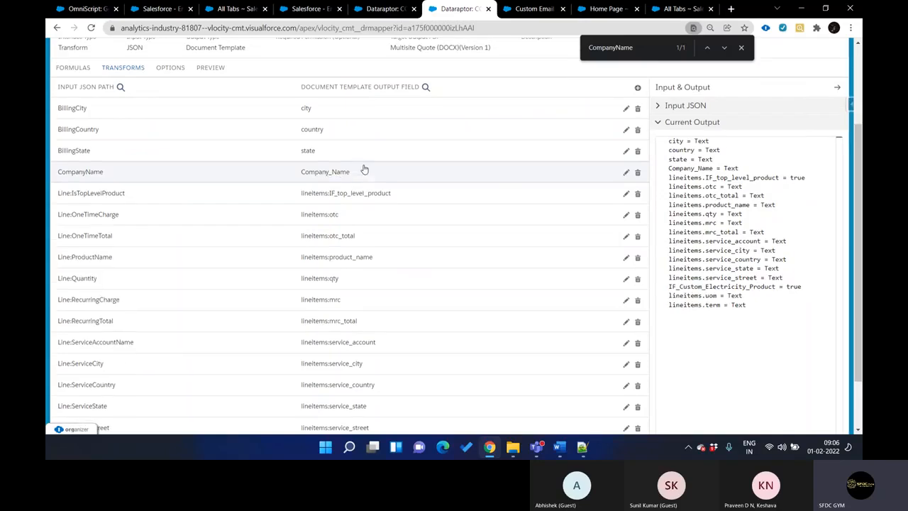
Open the preview of CQ2 MultiSite Quote Transform and examine the Line entries in its input JSON
scroll(363, 168, up, 2)
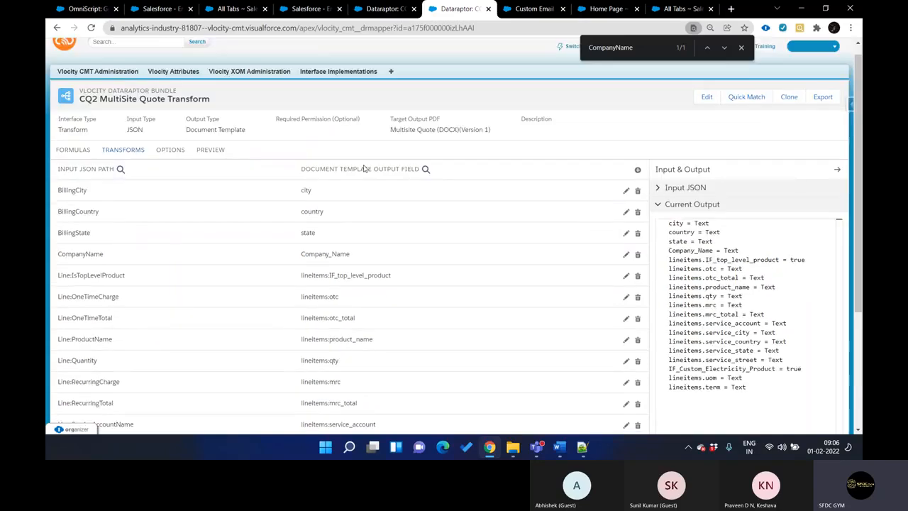
click(210, 149)
scroll(133, 232, down, 7)
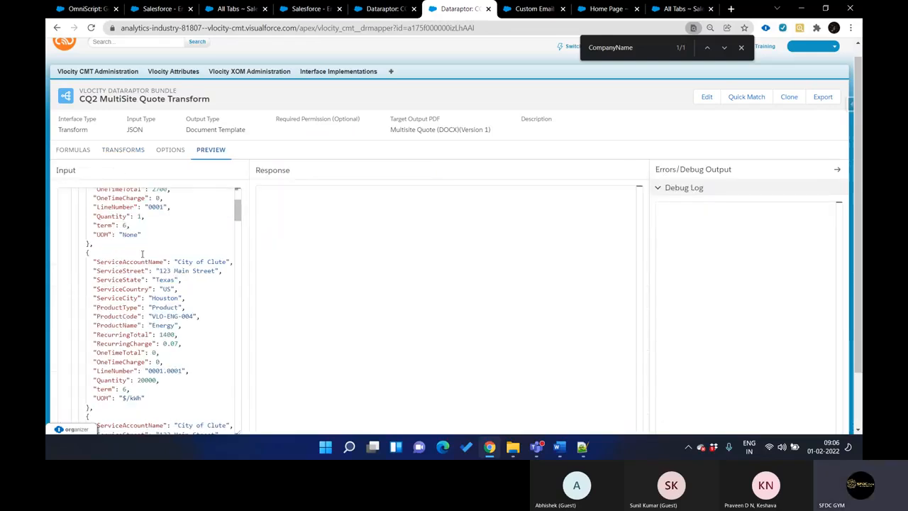
scroll(141, 253, down, 2)
scroll(142, 253, up, 10)
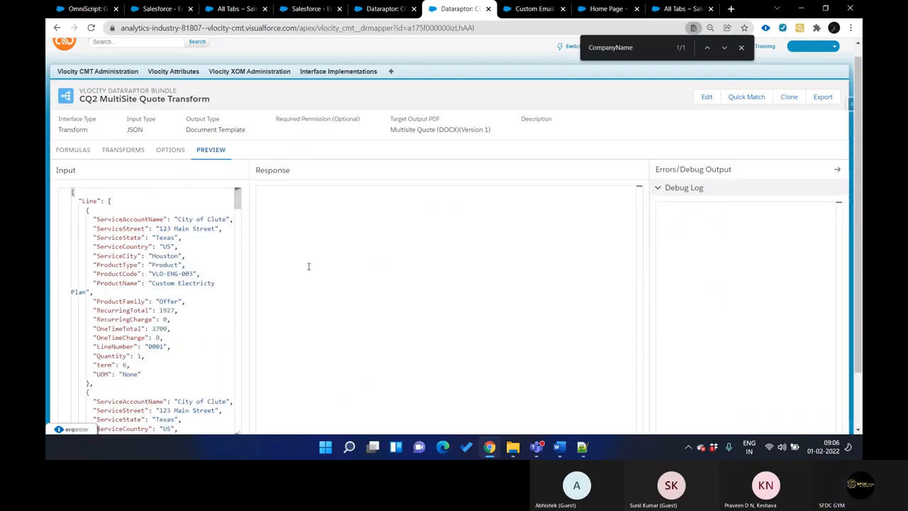
scroll(858, 241, down, 1)
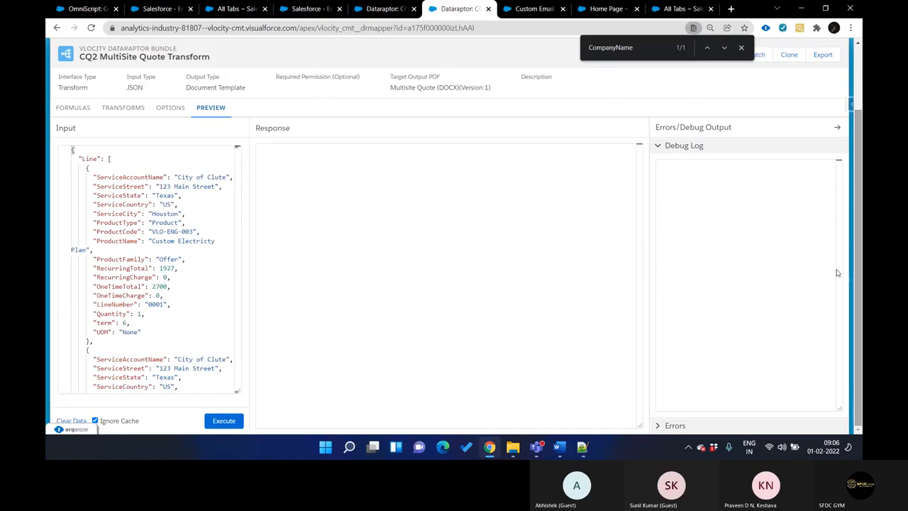
scroll(227, 291, down, 5)
scroll(227, 290, down, 4)
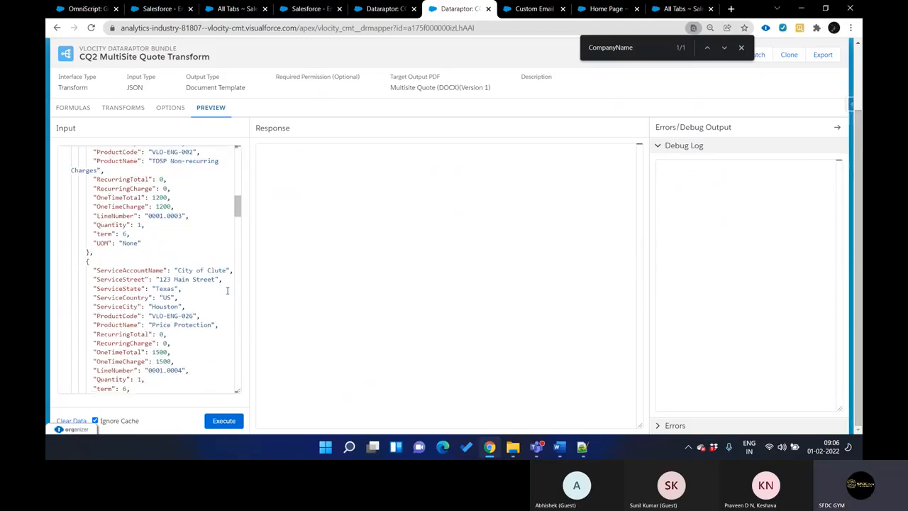
scroll(227, 290, up, 5)
scroll(227, 290, up, 5)
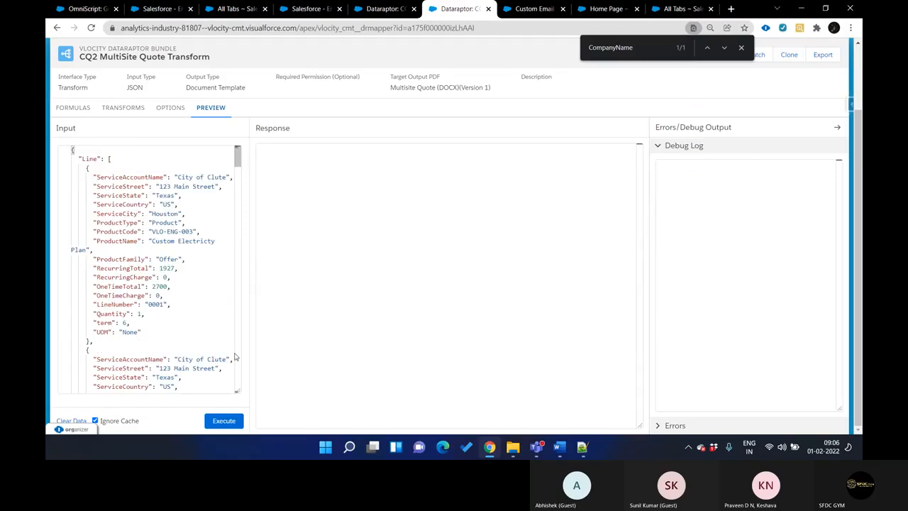
Execute the Transform bundle preview and review the lineitems node in the response
click(224, 422)
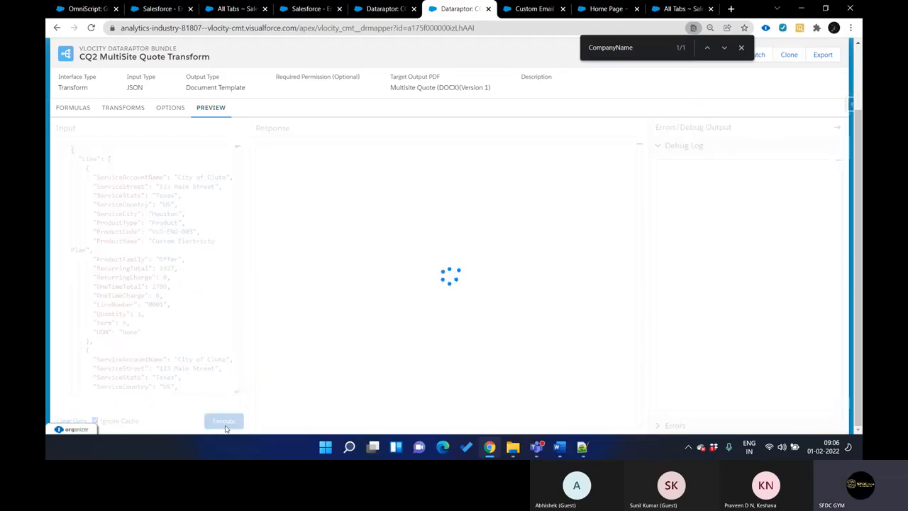
scroll(428, 253, down, 3)
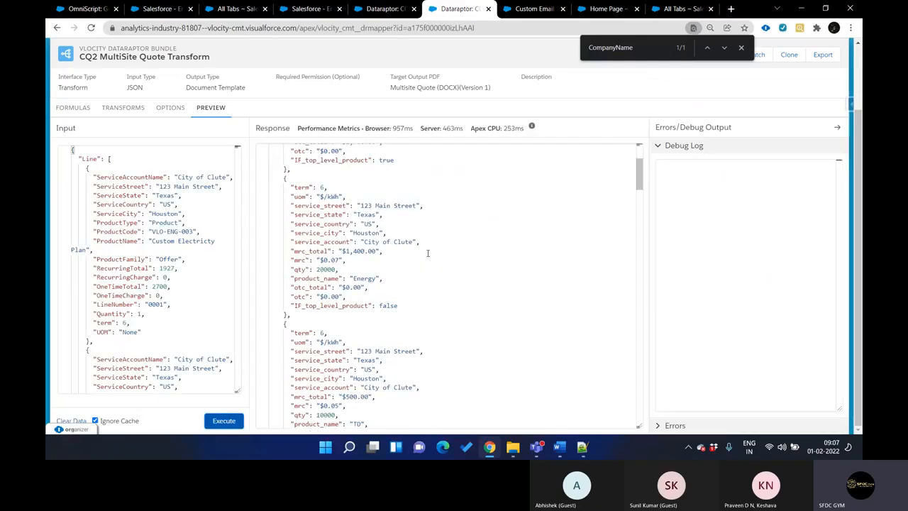
scroll(428, 253, up, 4)
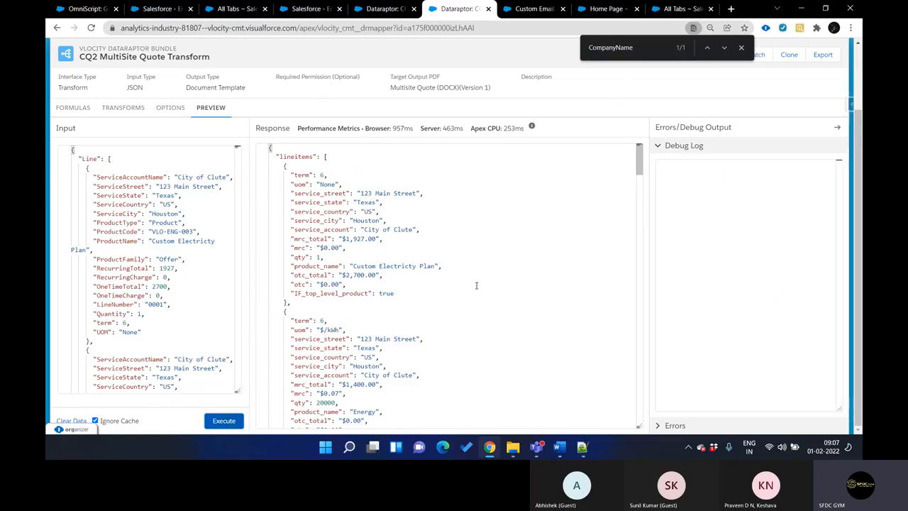
key(ctrl+shift+Tab)
key(ctrl+Tab)
key(ctrl+shift+Tab)
key(ctrl+shift+Tab)
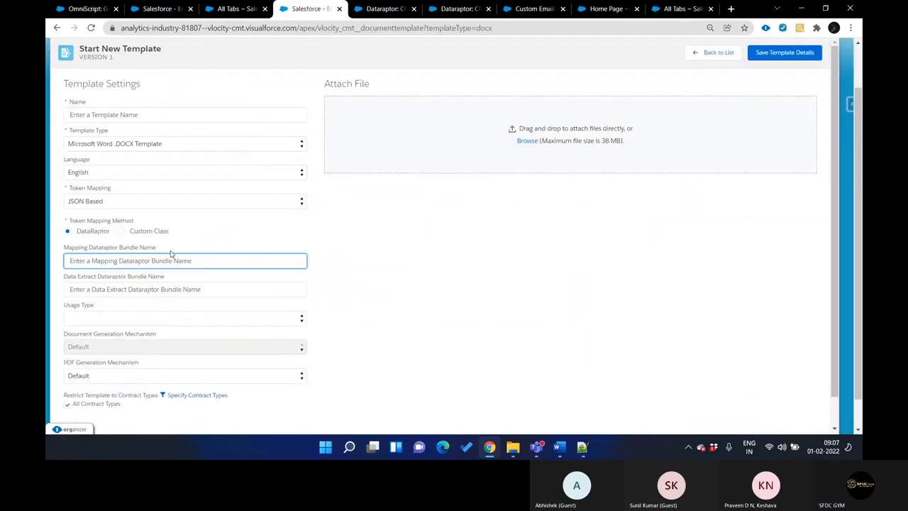
key(ctrl+shift+Tab)
key(ctrl+Tab)
key(ctrl+Tab)
key(ctrl+Tab)
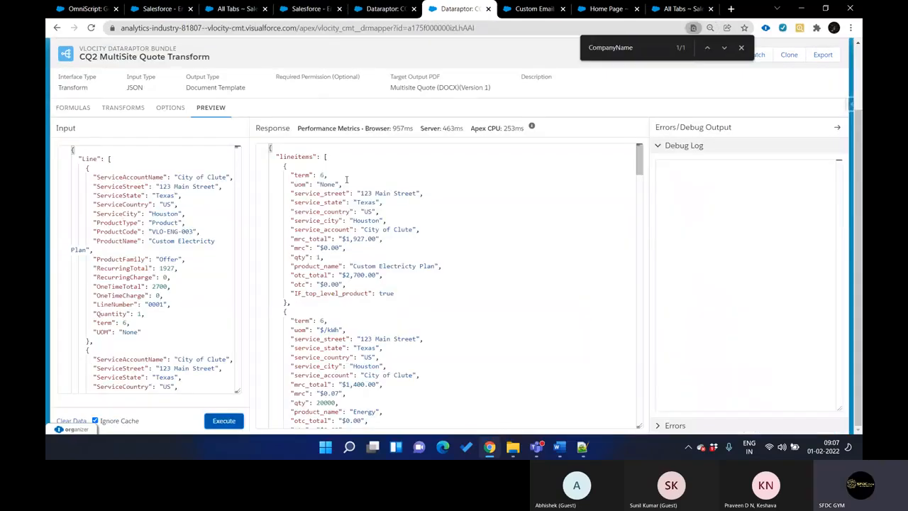
key(ctrl+Tab)
key(ctrl+Tab)
key(ctrl+shift+Tab)
key(ctrl+shift+Tab)
key(ctrl+shift+Tab)
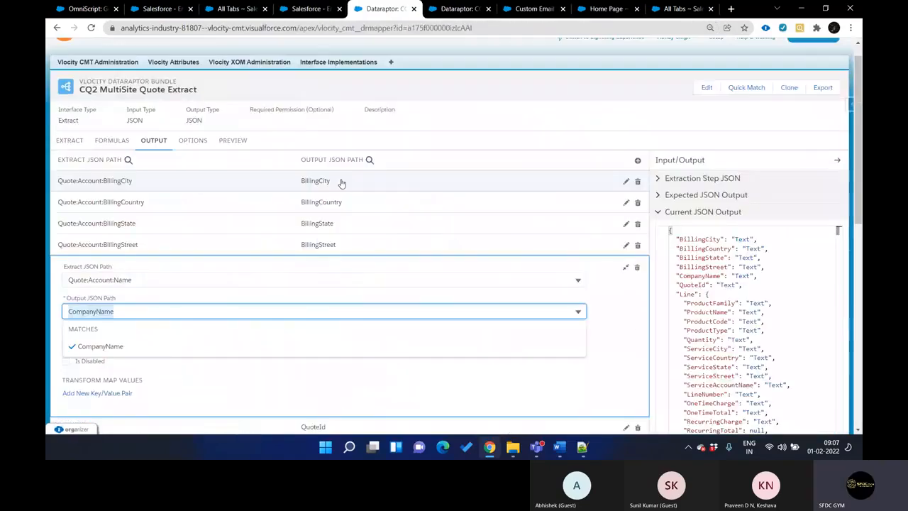
key(ctrl+shift+Tab)
key(ctrl+Tab)
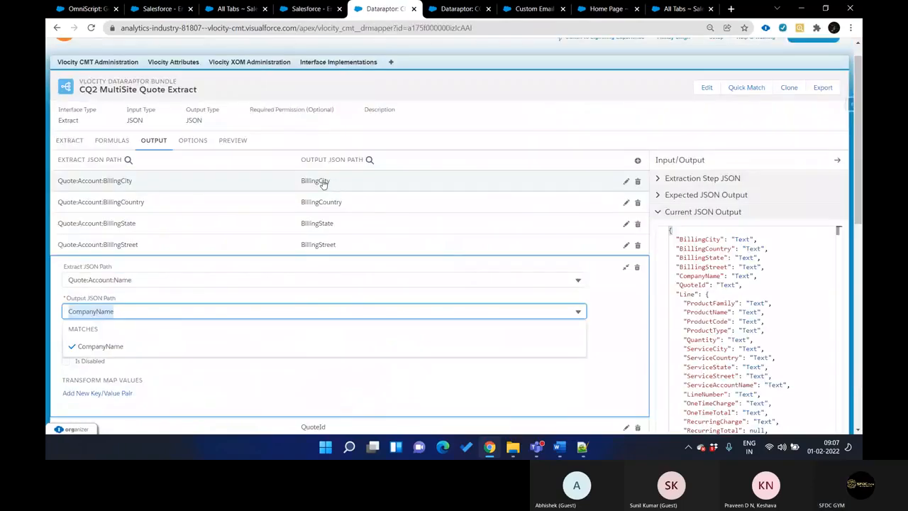
Bring up the Multisite Quote (DOCX) template and move its browser tab to just before the CQ2 MultiSite Quote Extract tab
key(ctrl+shift+Tab)
key(ctrl+shift+Tab)
key(ctrl+shift+Tab)
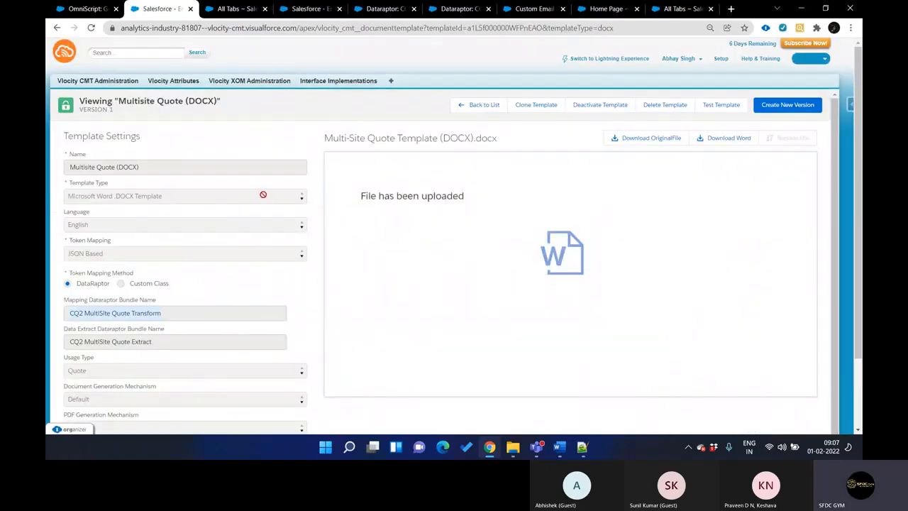
drag(163, 10, 312, 10)
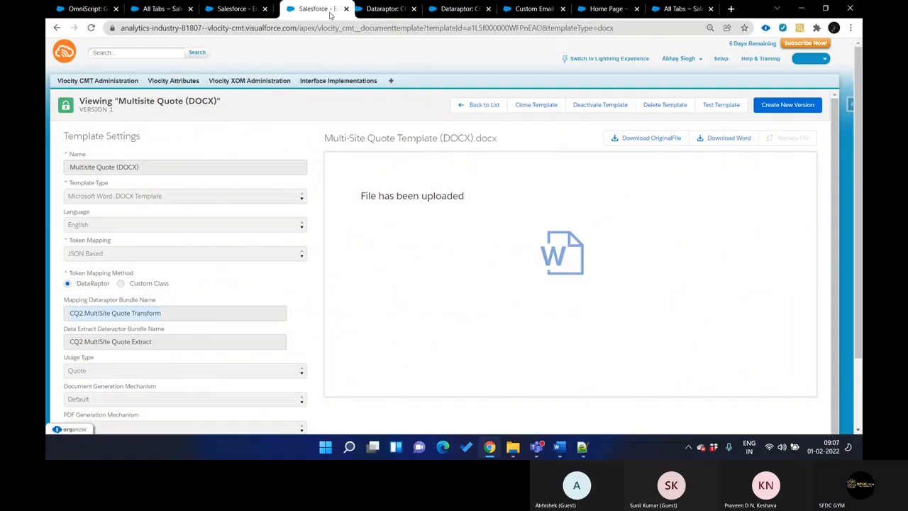
Examine the Multisite Quote (DOCX) template's token mapping, its Transform and Extract bundle names, and the remaining settings alongside the Extract bundle
key(ctrl+Tab)
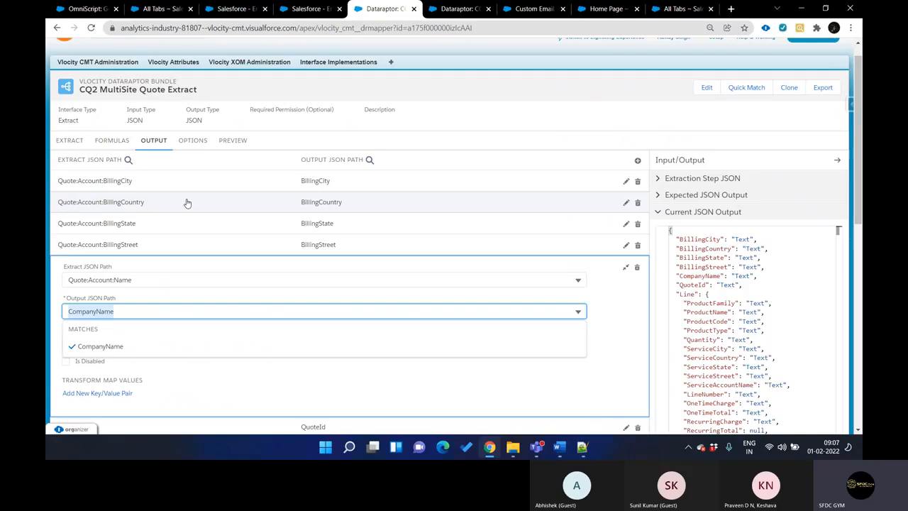
key(ctrl+shift+Tab)
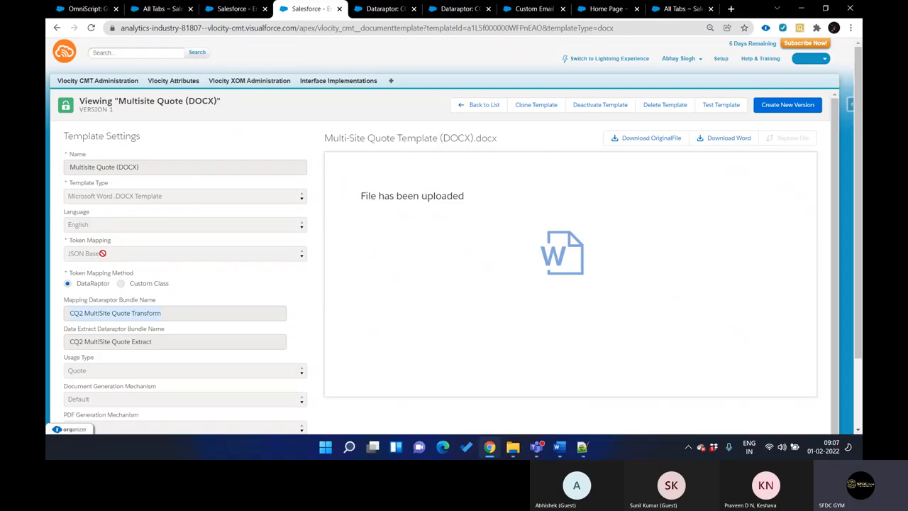
scroll(98, 296, down, 1)
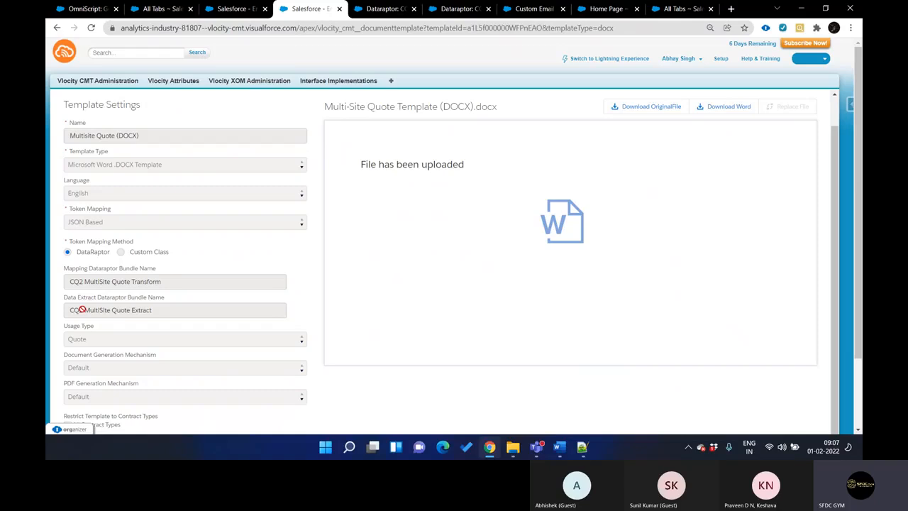
scroll(142, 307, down, 1)
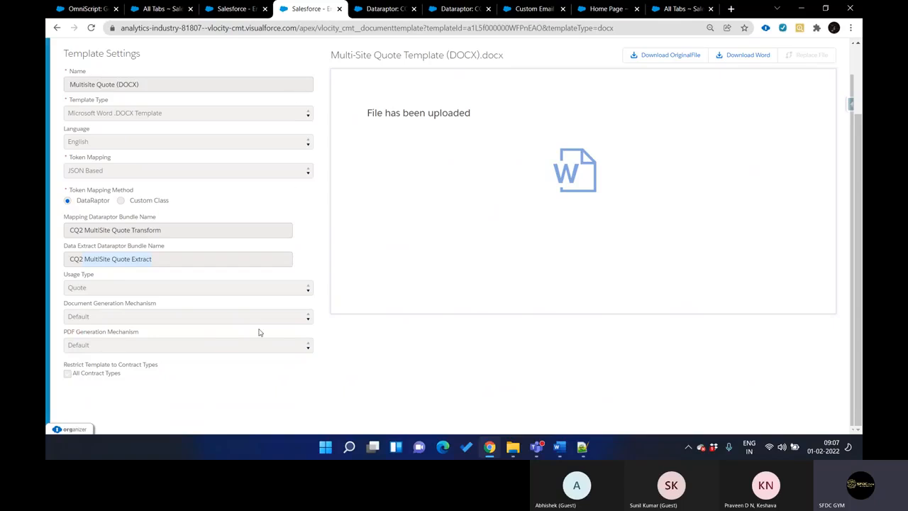
Download the Word file of the Multisite Quote (DOCX) template
scroll(197, 254, up, 1)
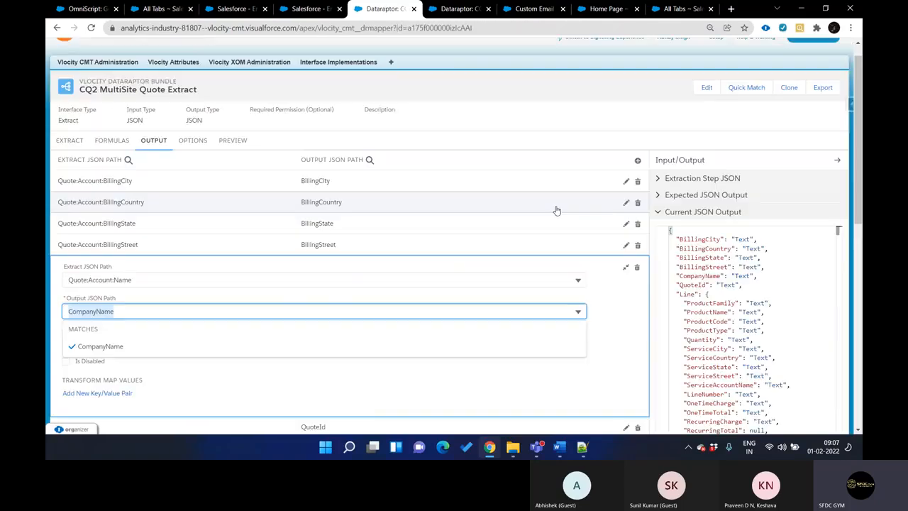
click(729, 90)
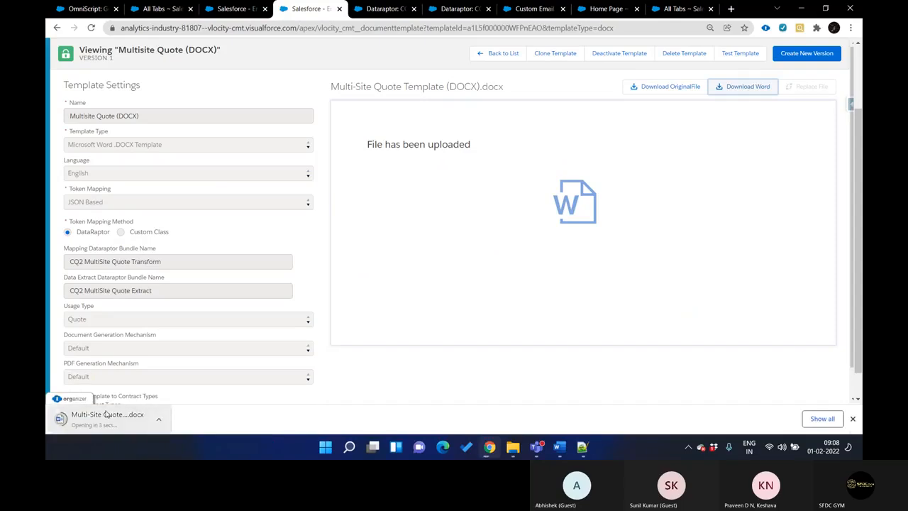
Open the downloaded Multi-Site Quote Template Word file, review its product summary tokens, and put the Word windows away
click(105, 415)
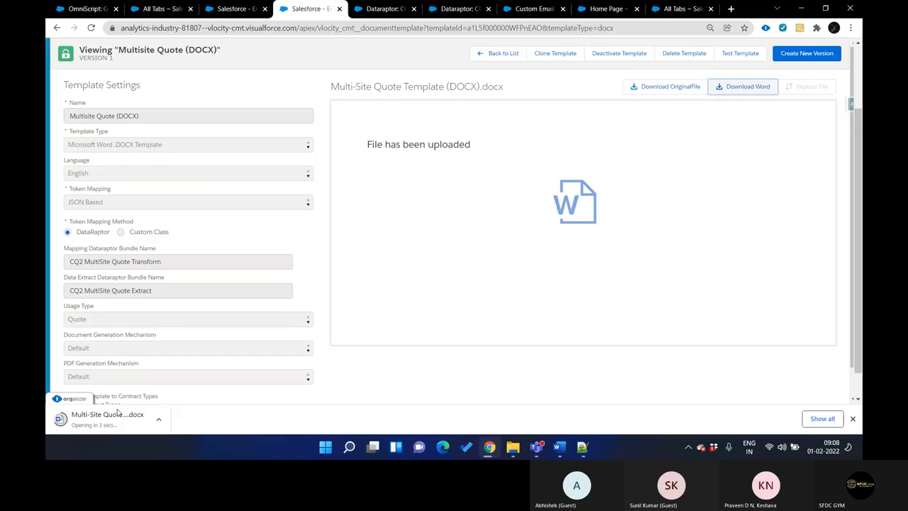
click(110, 427)
click(117, 419)
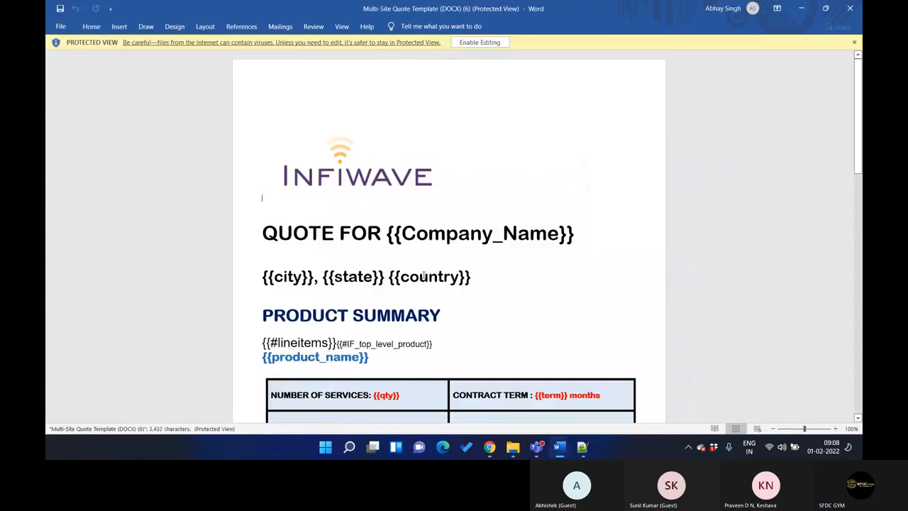
scroll(424, 276, down, 6)
scroll(424, 274, up, 3)
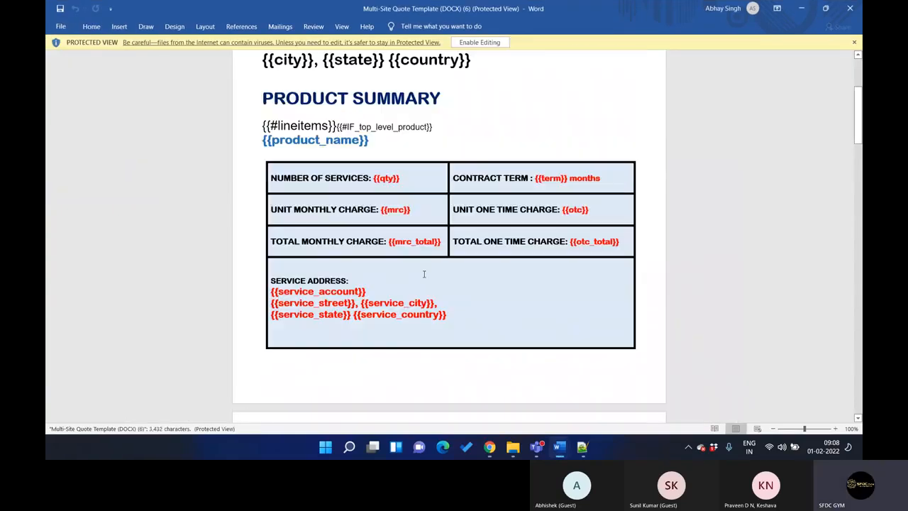
scroll(423, 274, up, 1)
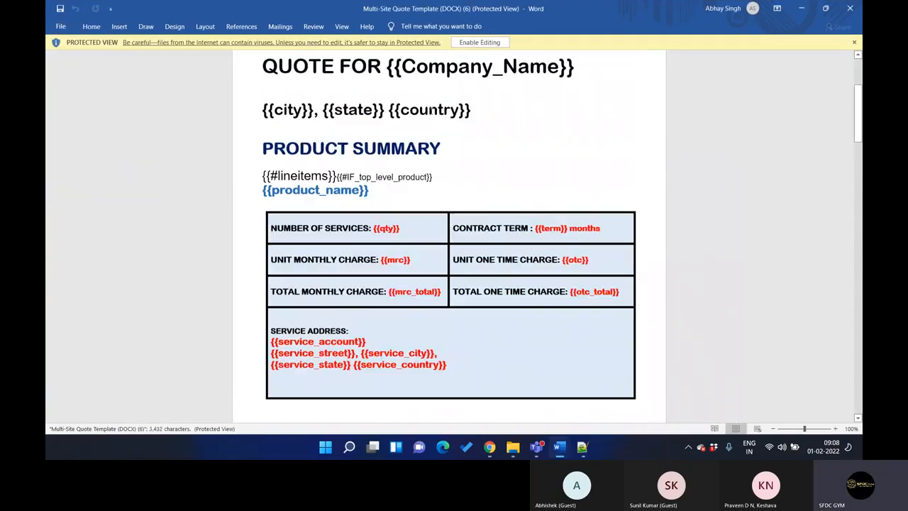
click(852, 8)
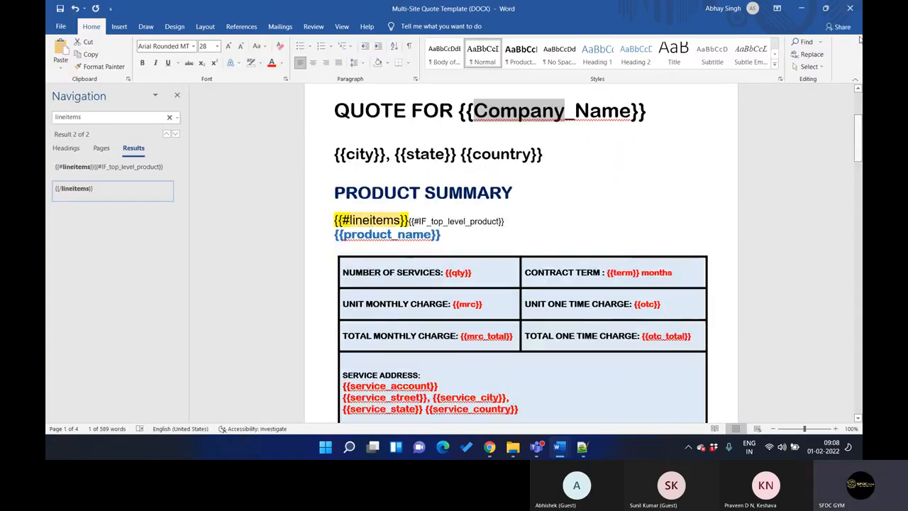
click(801, 7)
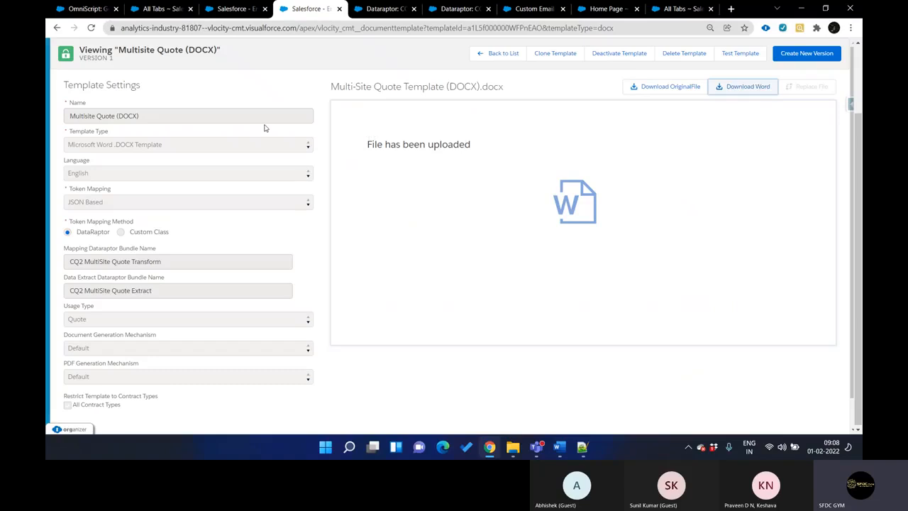
Place the Generic Document Generation OmniScript's browser tab just before the CQ2 MultiSite Quote Extract tab and open the OmniScript's preview
scroll(266, 128, up, 1)
key(ctrl+shift+Tab)
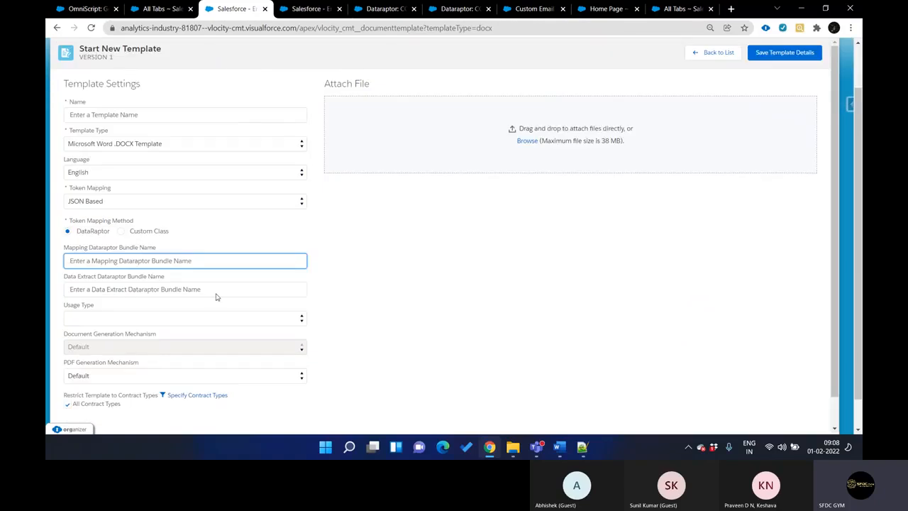
key(ctrl+Tab)
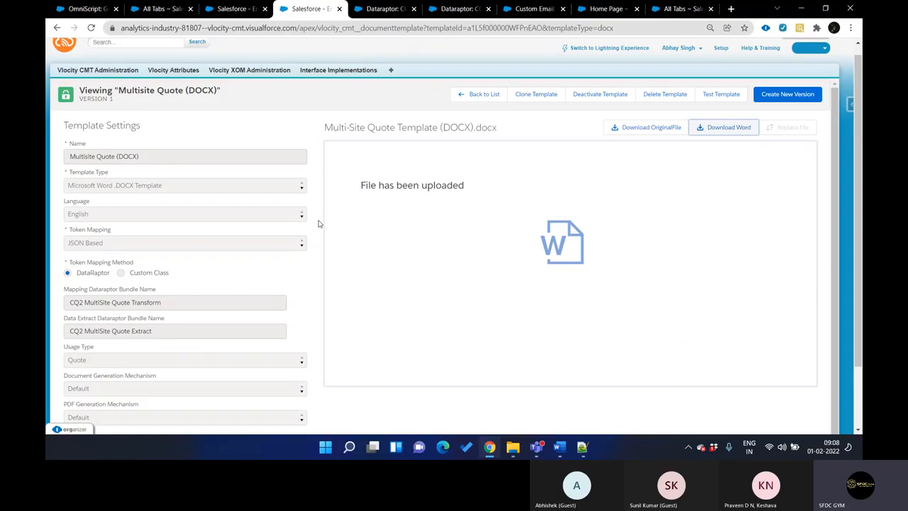
drag(73, 4, 298, 4)
scroll(290, 161, up, 5)
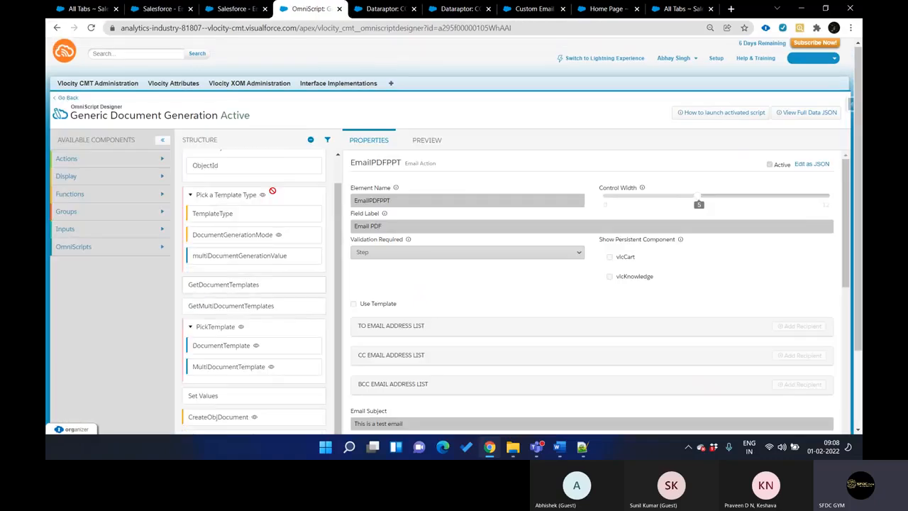
click(425, 142)
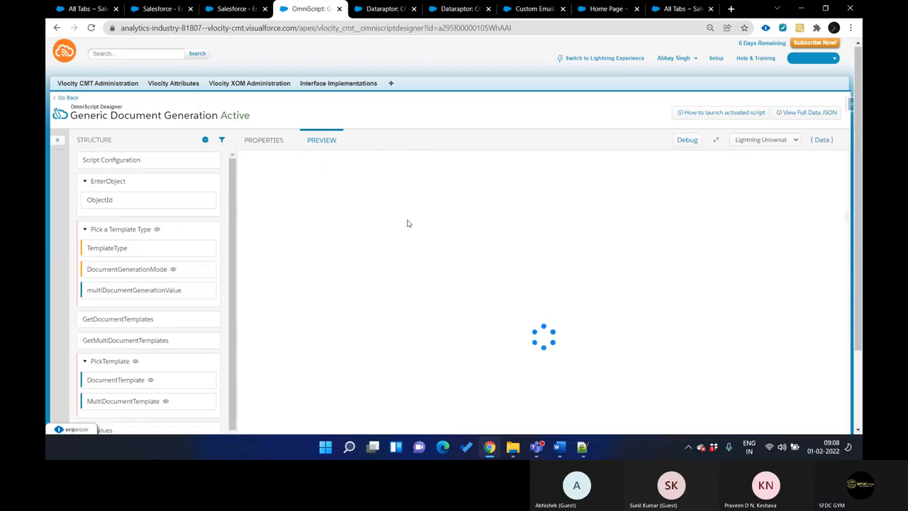
click(358, 224)
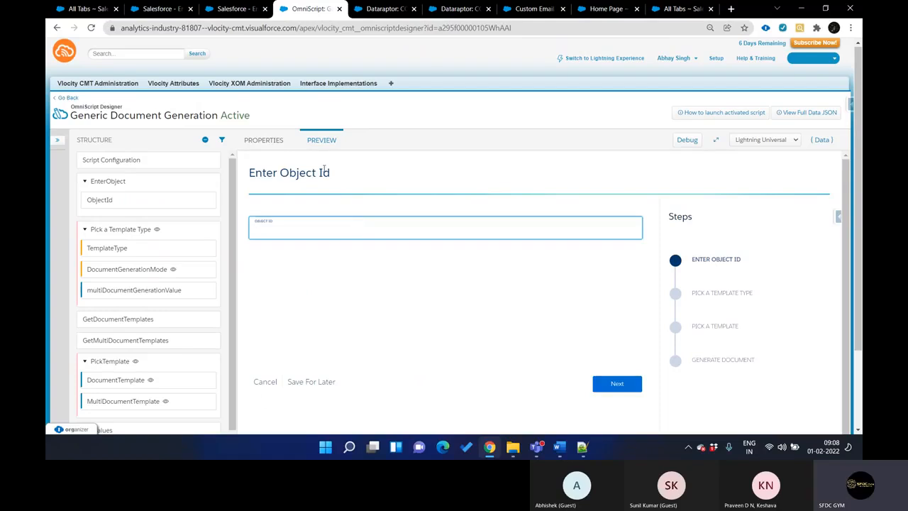
Launch the Salesforce Developer Console from the custom email template page and return to that page while it loads
key(ctrl+Tab)
key(ctrl+Tab)
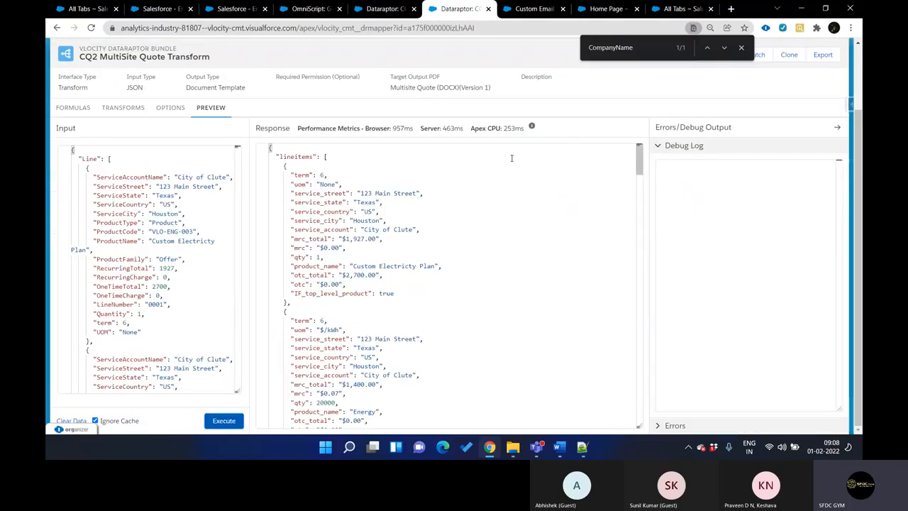
key(ctrl+Tab)
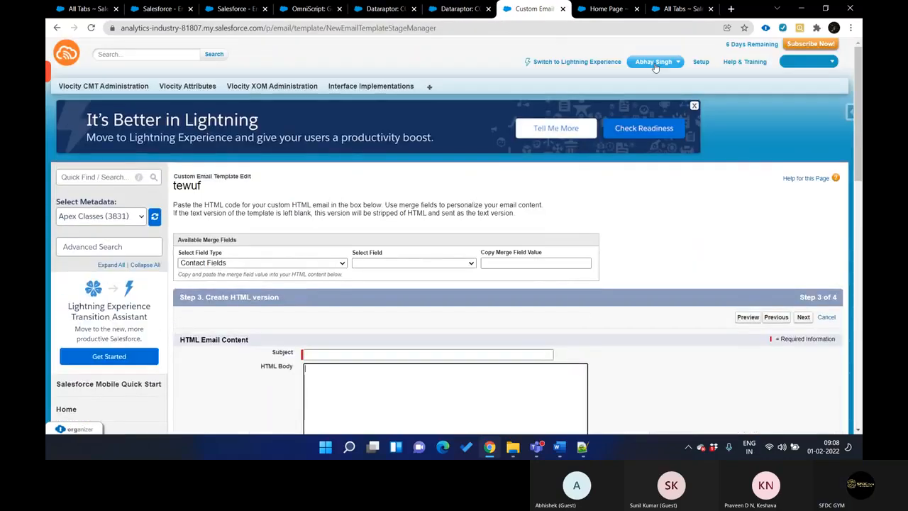
click(654, 63)
click(626, 111)
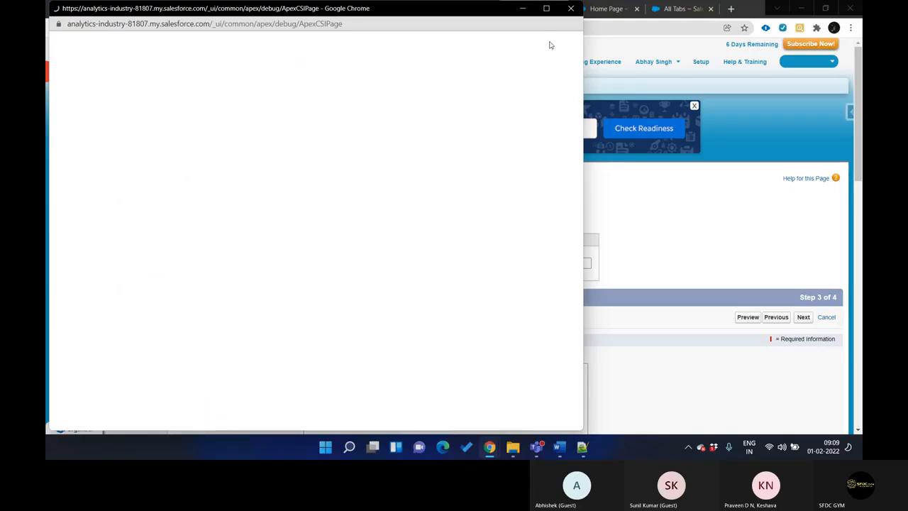
click(782, 447)
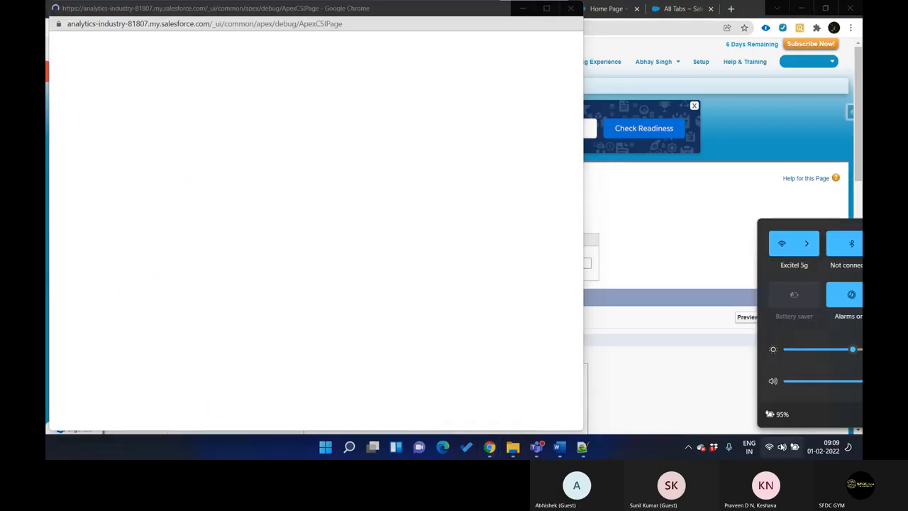
click(782, 447)
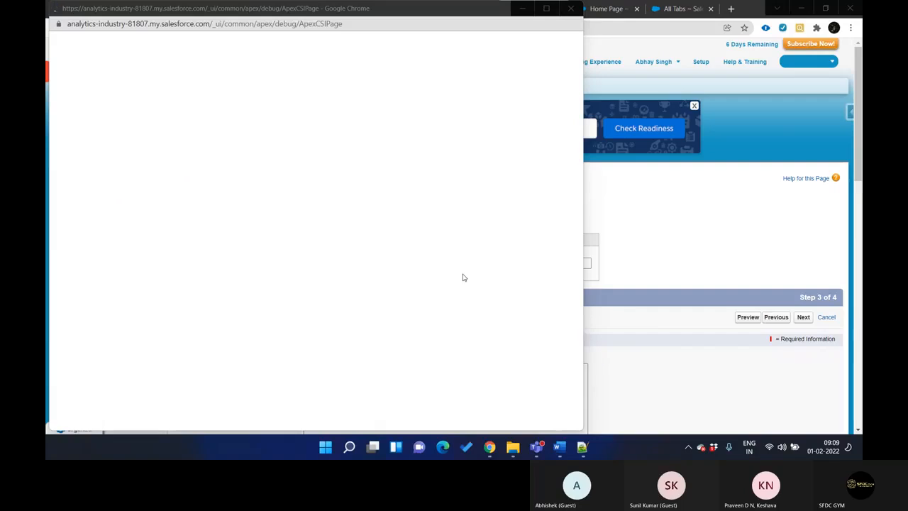
click(622, 196)
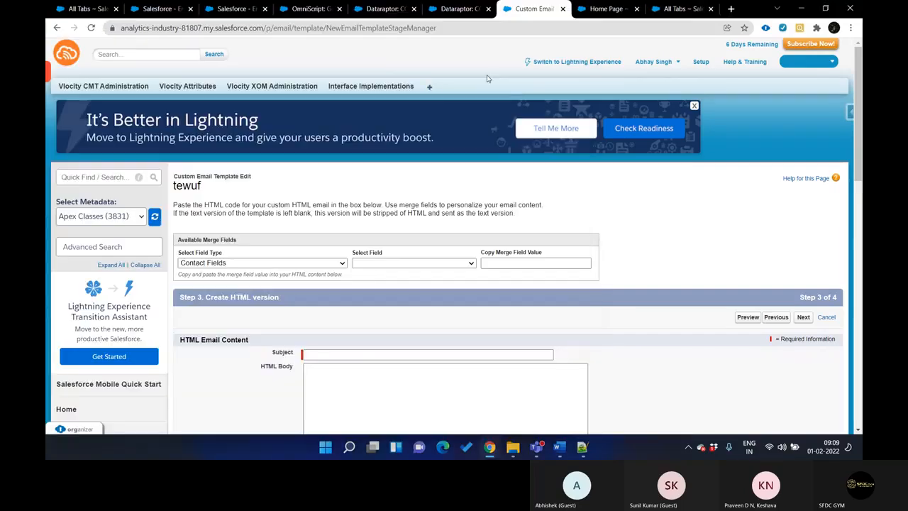
Find Quotes in the list of all Salesforce tabs in a new browser tab and display the All Quotes list view
click(431, 88)
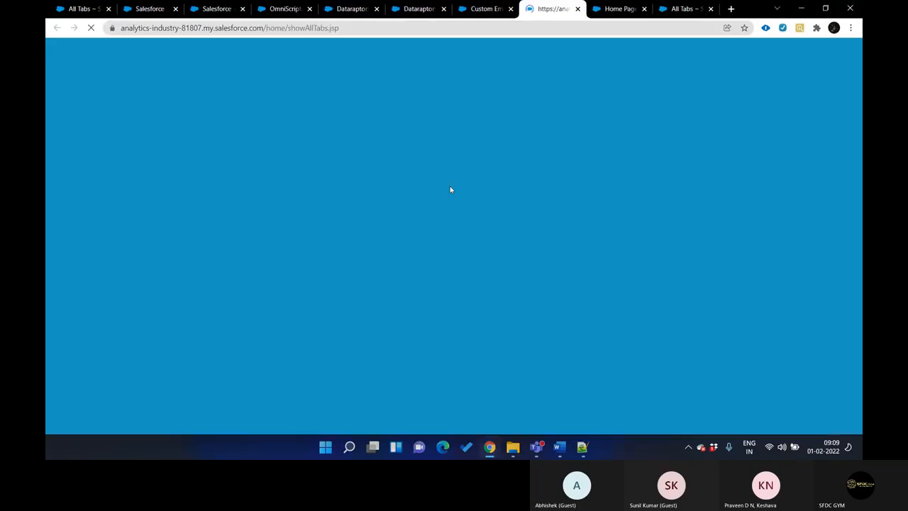
key(ctrl+f)
text(quote)
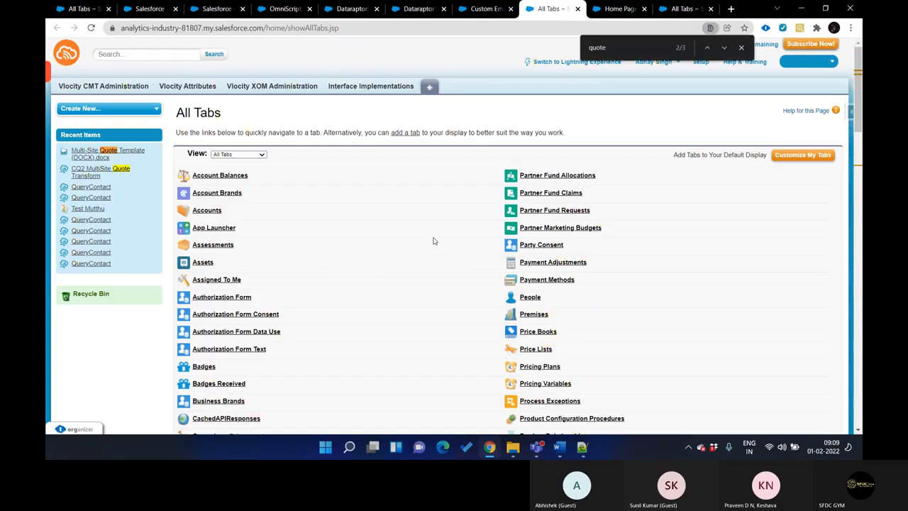
key(Return)
key(Return)
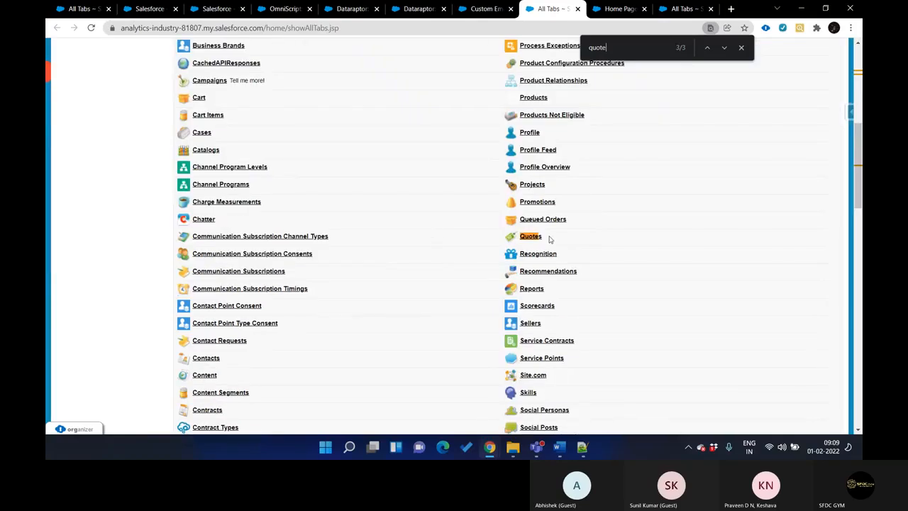
key(ctrl+Return)
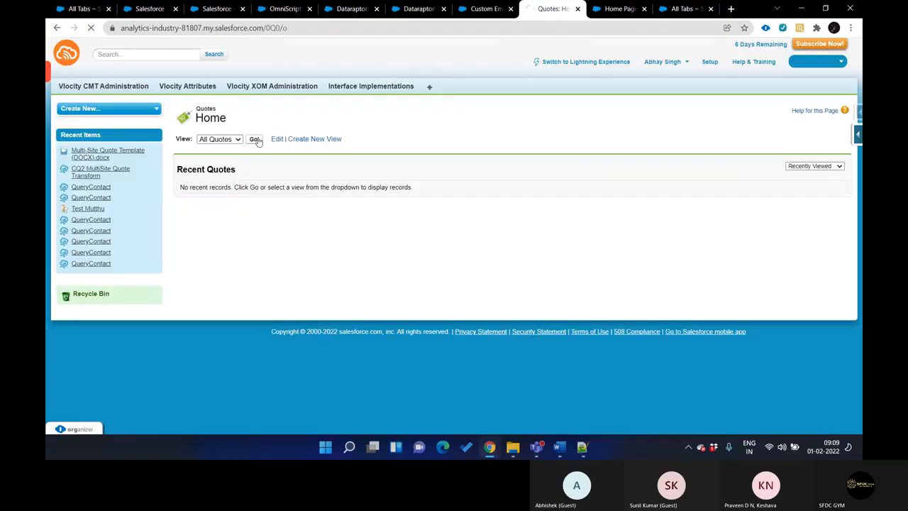
click(256, 140)
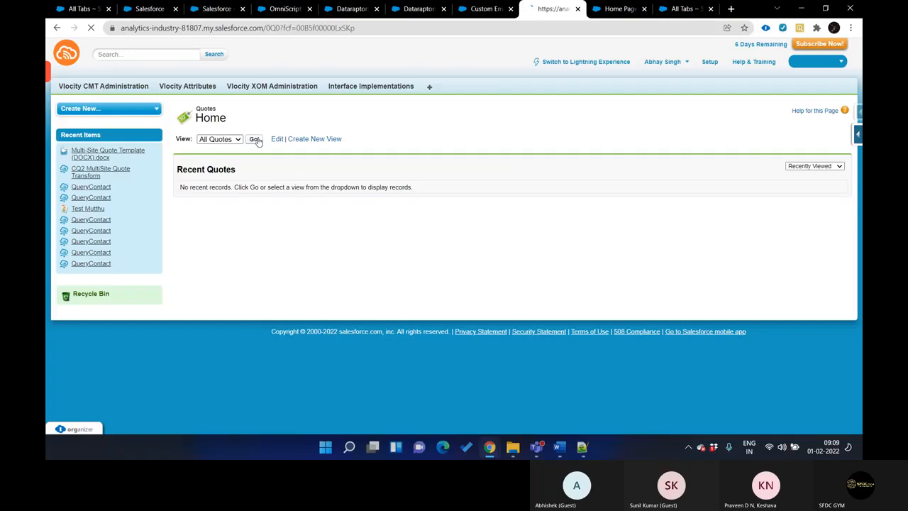
mouse_move(490, 457)
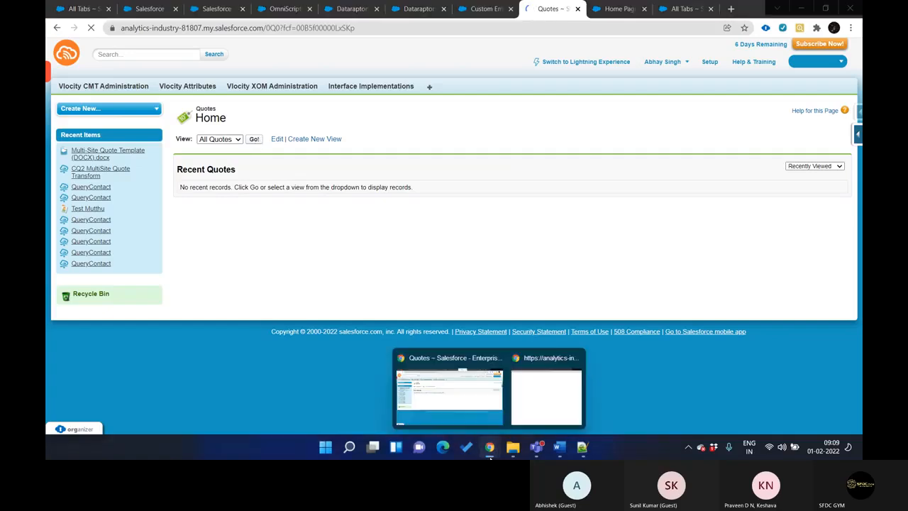
click(532, 401)
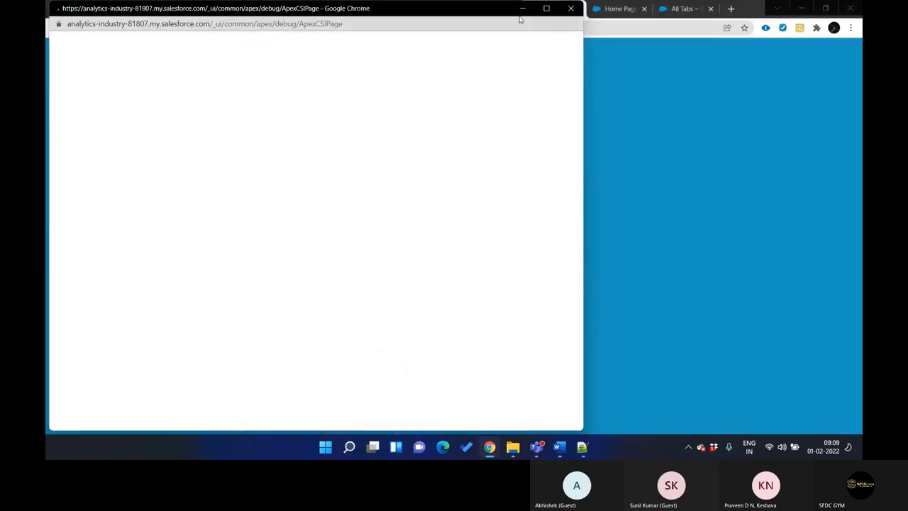
click(522, 9)
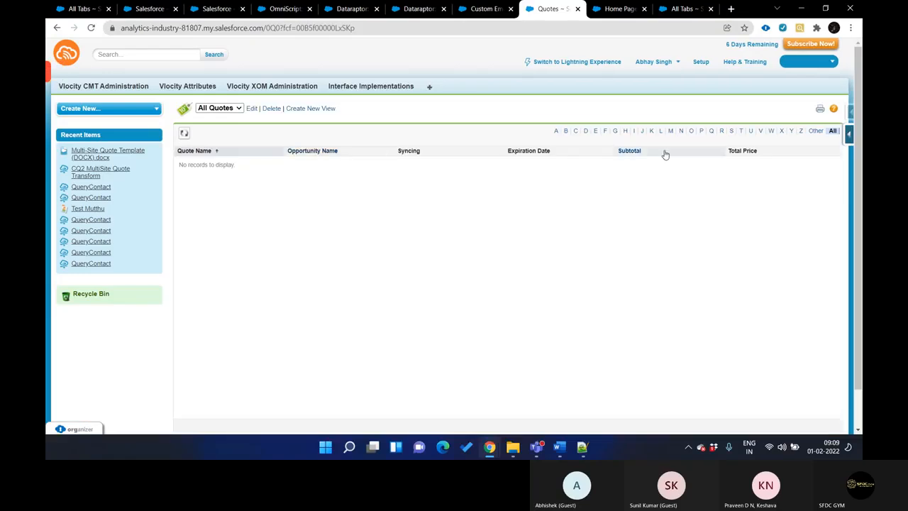
key(ctrl+shift+Tab)
key(ctrl+Tab)
Start a "select ... from" query with id and an opportunity field in the Developer Console's query editor
mouse_move(505, 453)
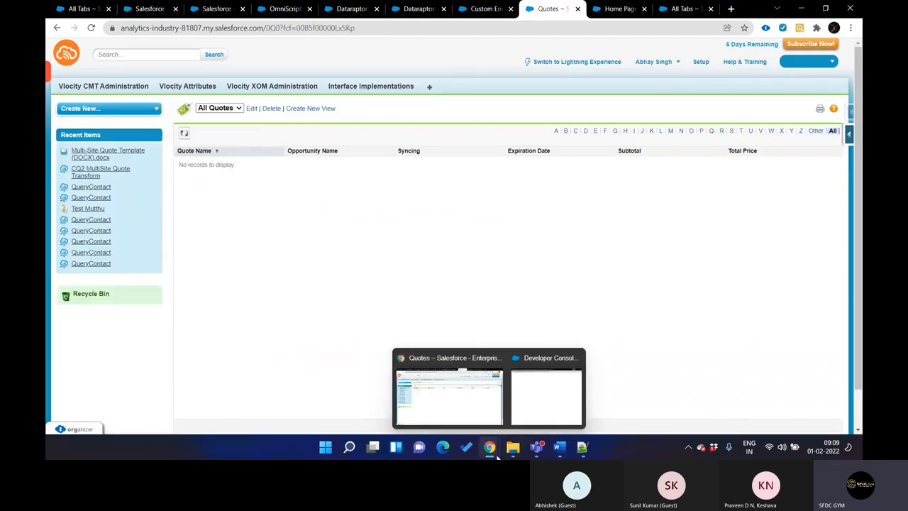
click(546, 398)
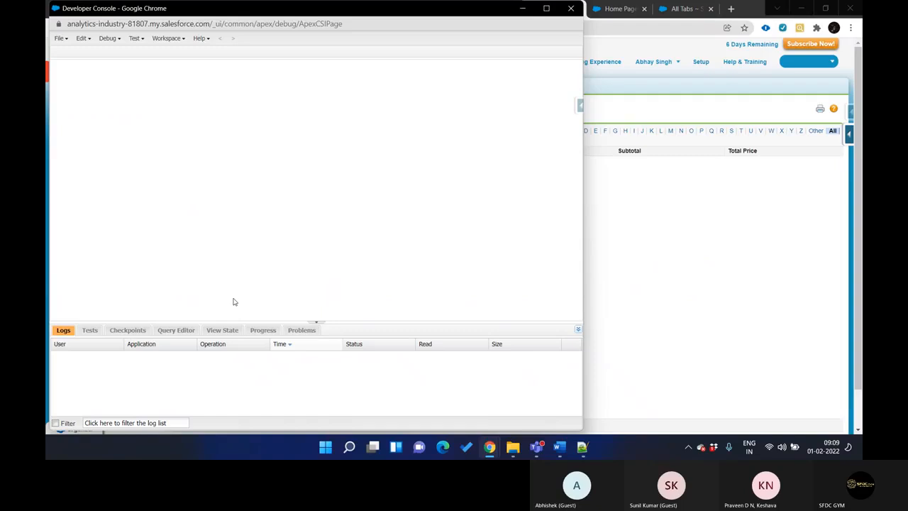
click(178, 330)
click(126, 345)
text(sel)
key(BackSpace)
key(BackSpace)
key(BackSpace)
text(select id from )
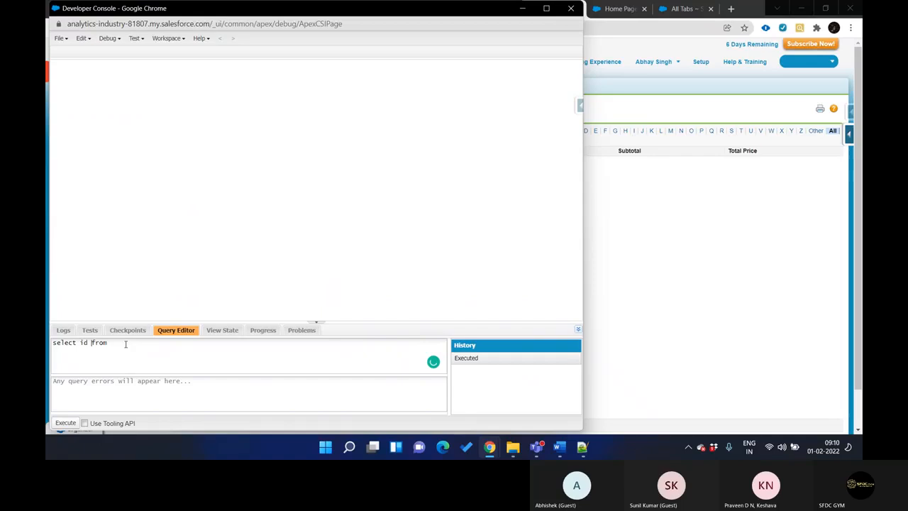
text(,oppor)
Return to the main browser window and open Opportunities from the list of all Salesforce tabs in a new browser tab
click(643, 262)
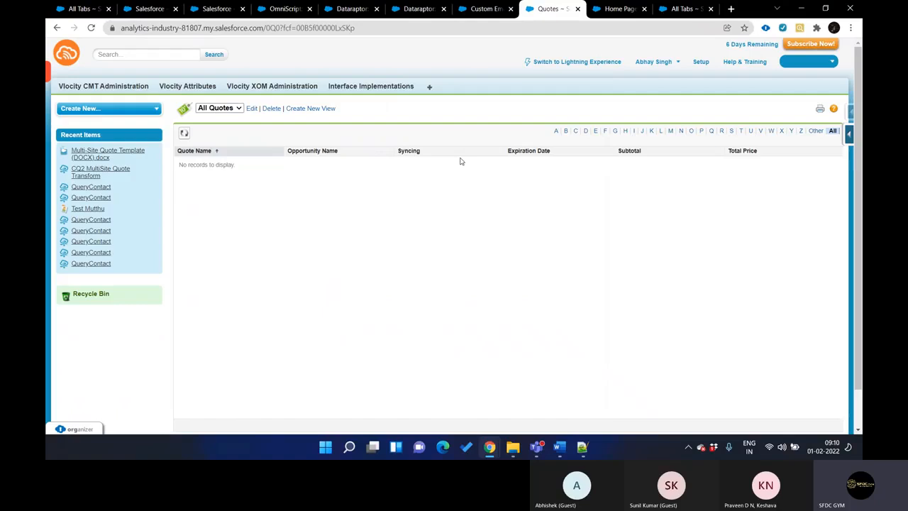
click(428, 89)
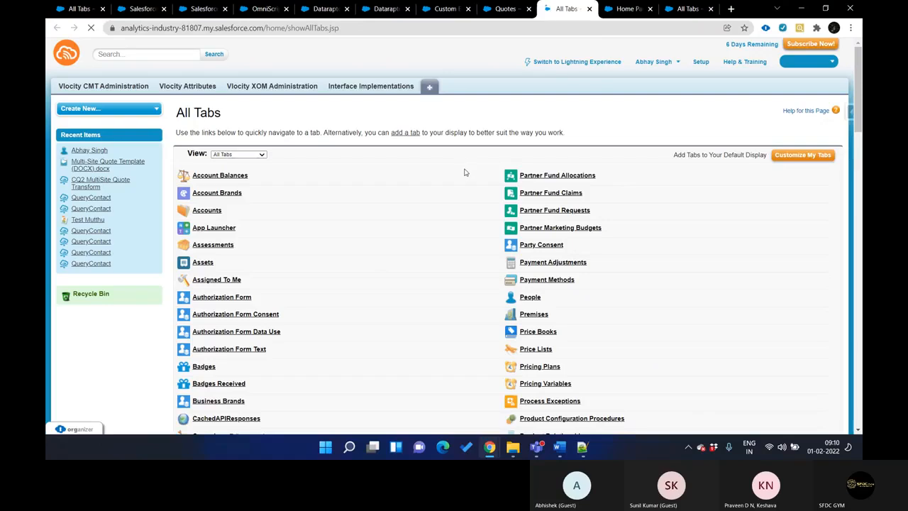
key(ctrl+f)
text(opp)
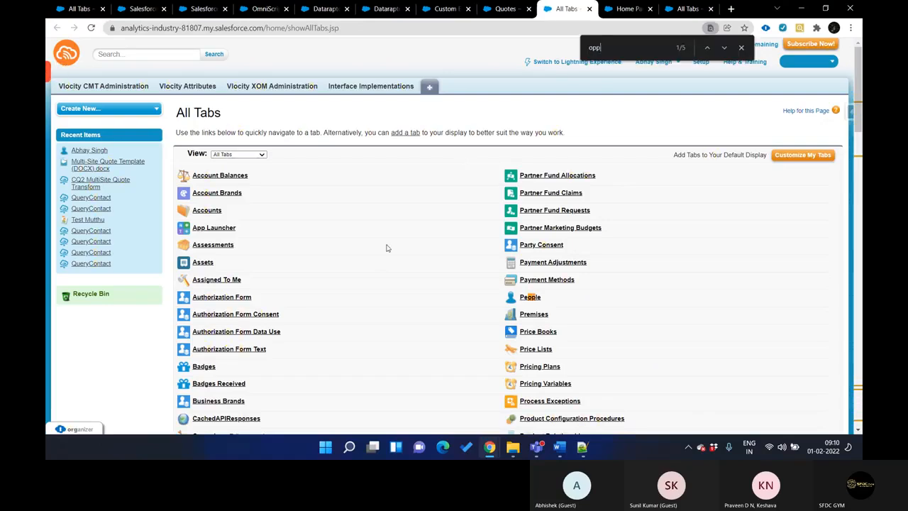
click(228, 274)
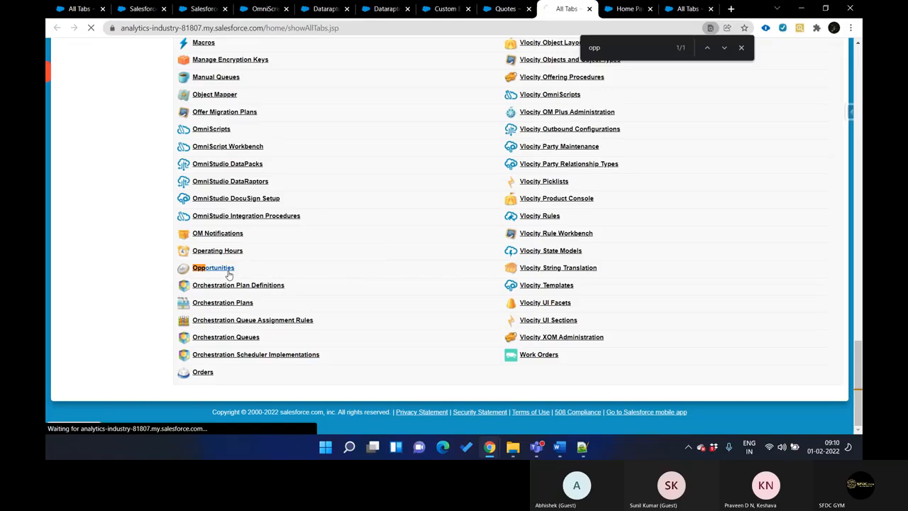
Open the Quote object's field list in a new browser tab from the All Quotes list view, and switch to the Opportunities home page
click(507, 9)
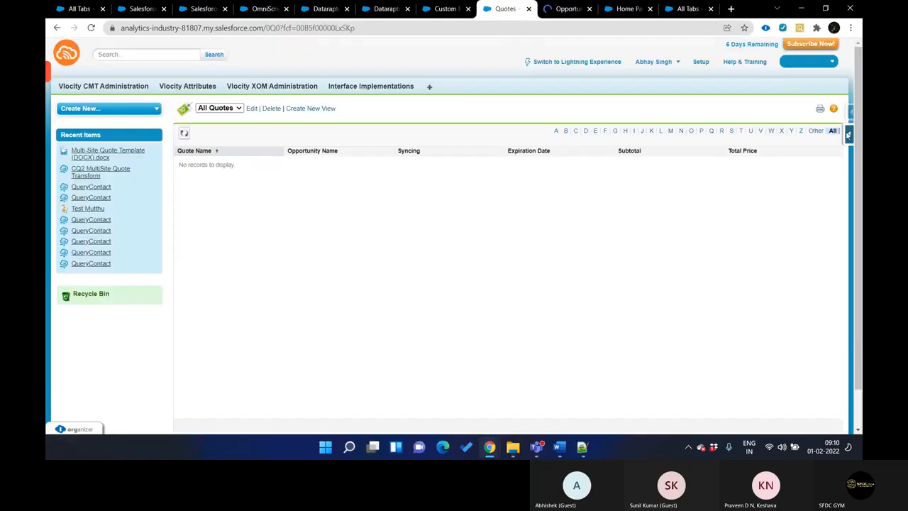
click(849, 135)
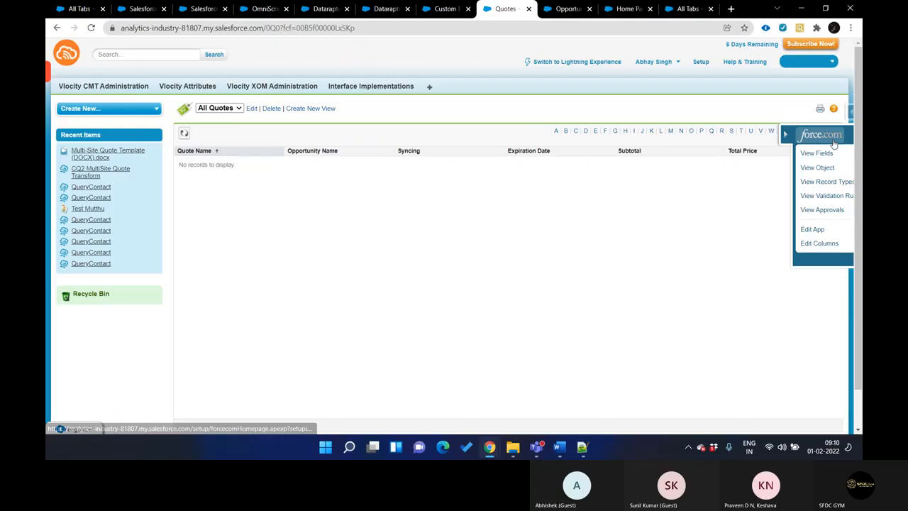
ctrl+click(764, 154)
key(ctrl+Tab)
key(ctrl+Tab)
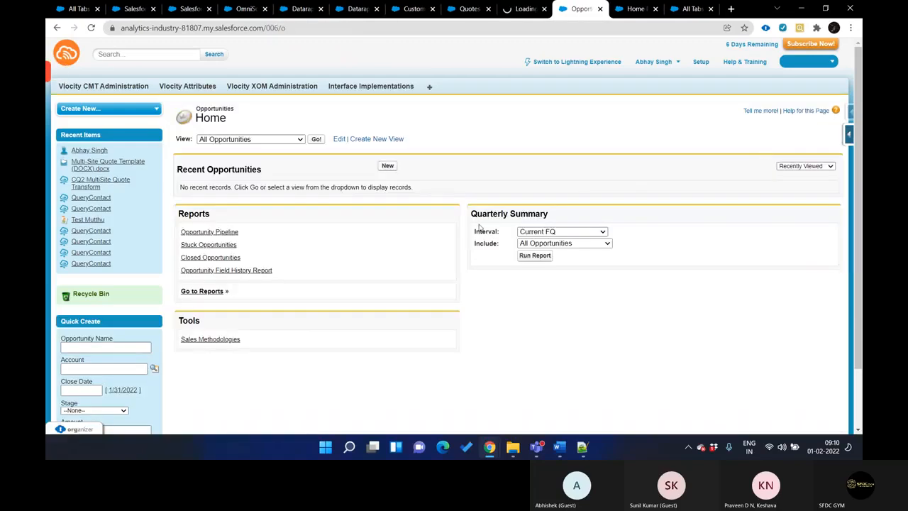
Display the All Opportunities list, open 4G Data Plan Oppty and select its record Id in the page address
click(320, 140)
key(ctrl+shift+Tab)
key(ctrl+Tab)
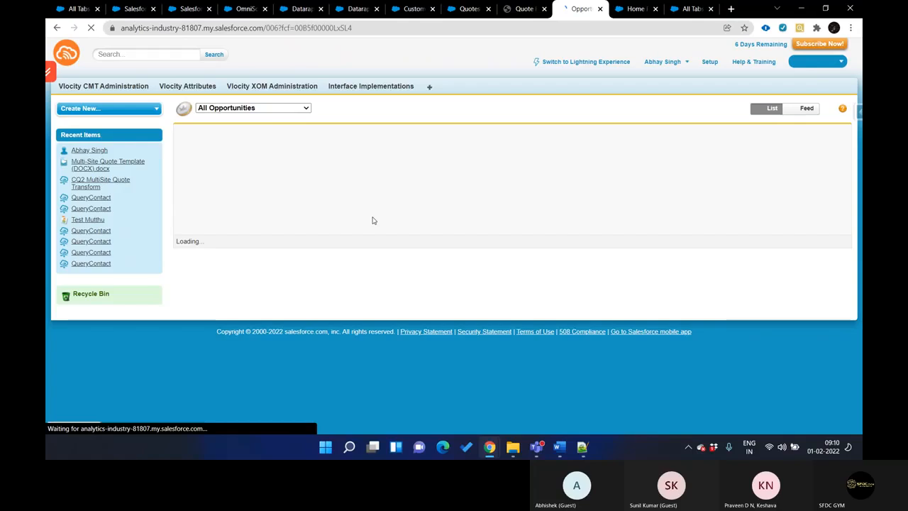
click(251, 163)
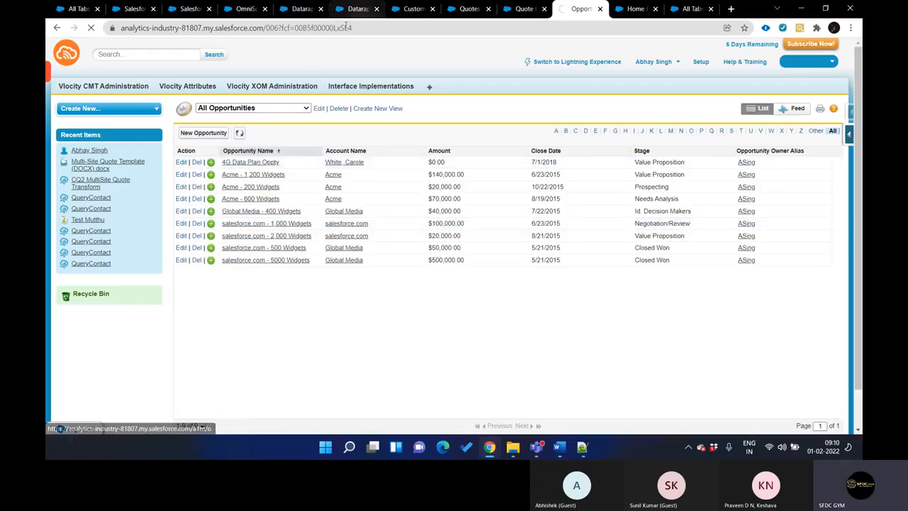
double_click(297, 29)
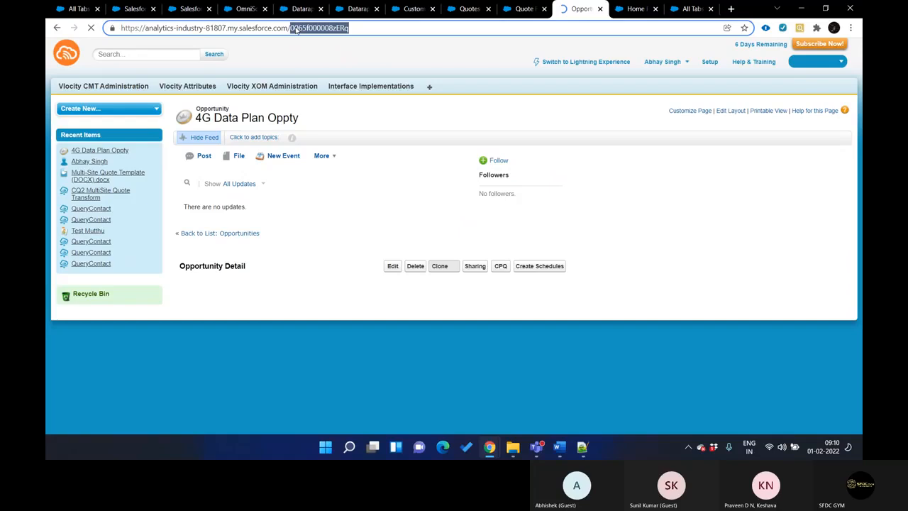
Copy the API name of the Opportunity Name field from the Quote fields list and return to the Developer Console window
key(ctrl+shift+Tab)
scroll(380, 200, down, 4)
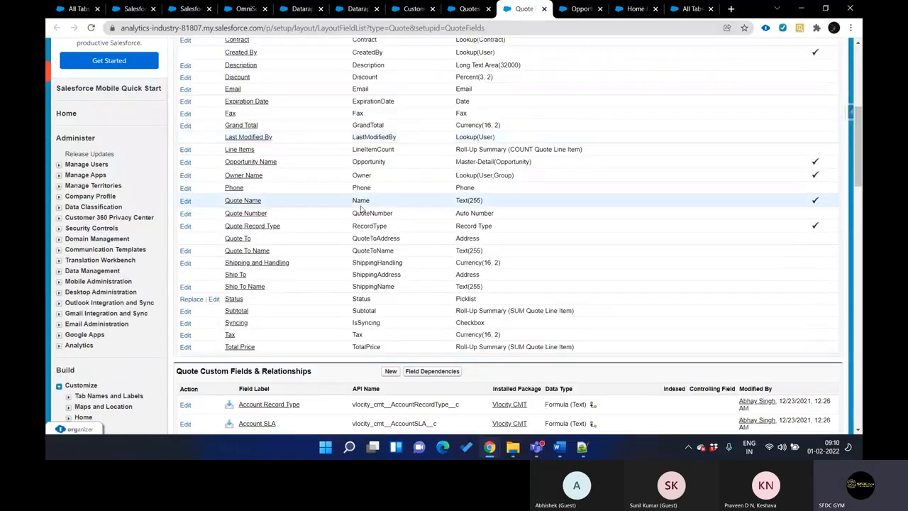
key(ctrl+f)
double_click(369, 161)
key(ctrl+c)
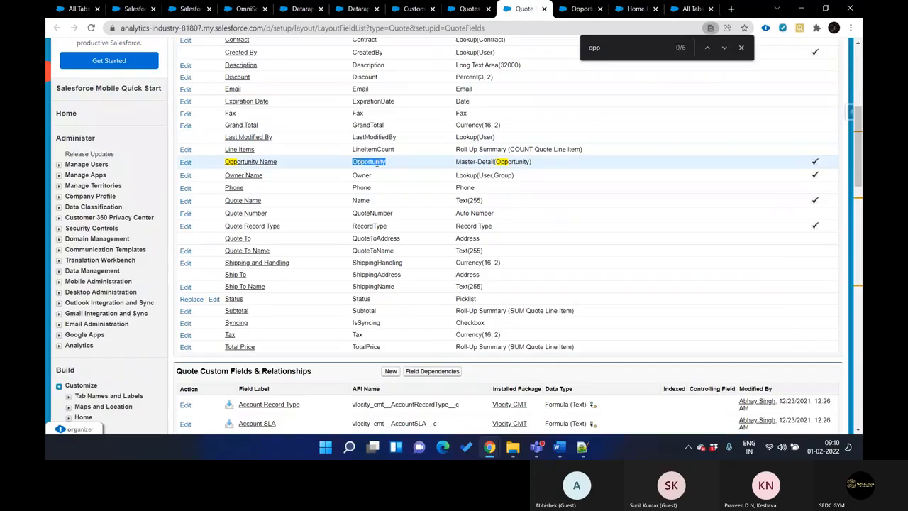
key(ctrl+shift+Tab)
key(ctrl+shift+Tab)
key(ctrl+shift+Tab)
key(ctrl+shift+Tab)
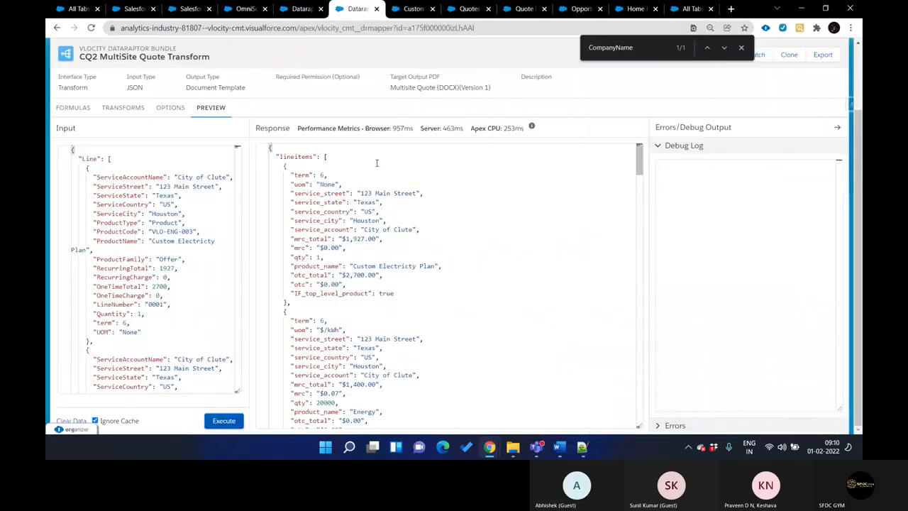
key(ctrl+Tab)
key(ctrl+Tab)
key(ctrl+Tab)
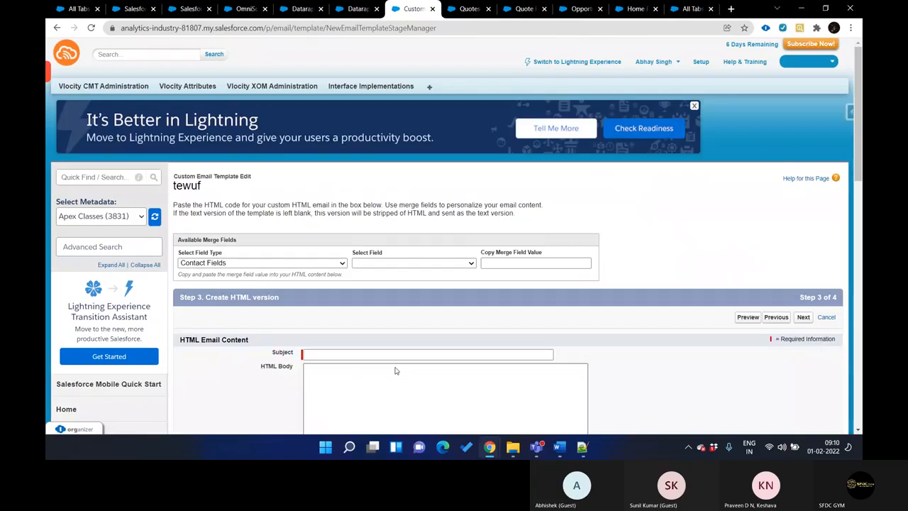
mouse_move(500, 455)
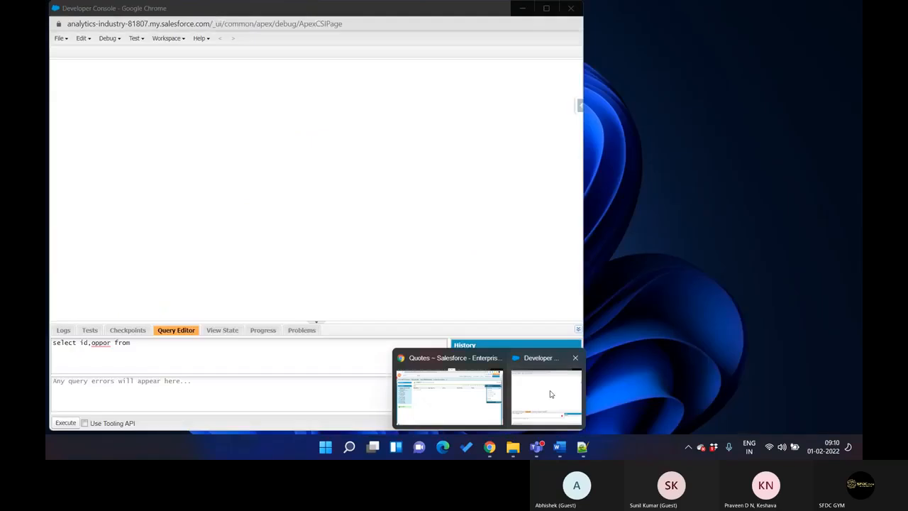
click(529, 419)
Complete the query as "select id,Opportunity from quote" and execute it
double_click(94, 346)
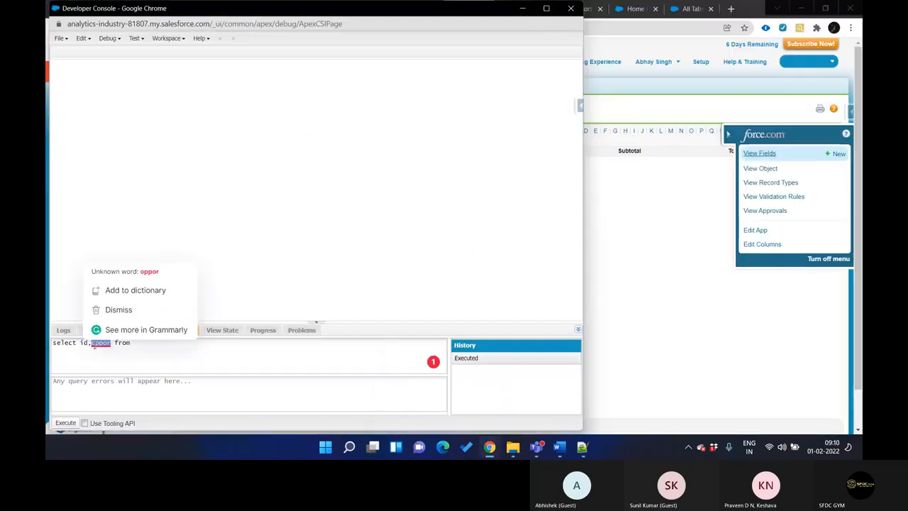
key(ctrl+f)
text(Opportunity)
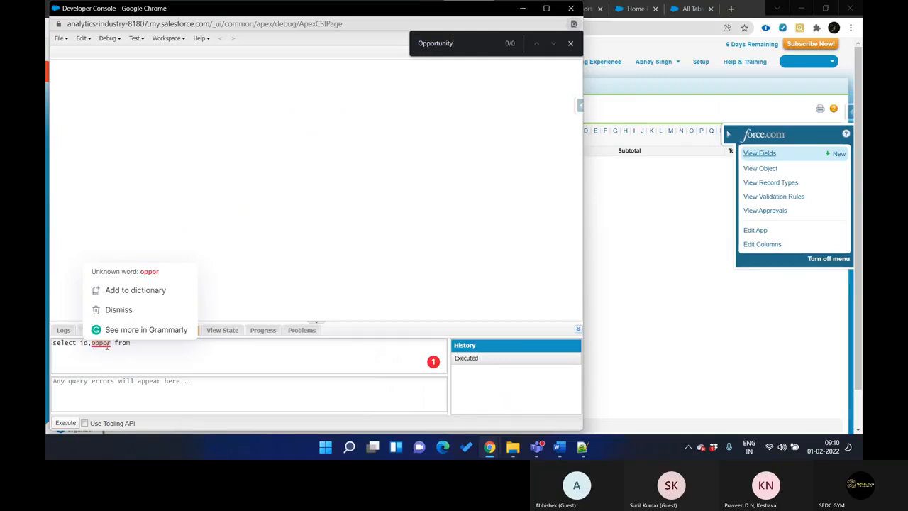
click(171, 353)
double_click(102, 342)
key(ctrl+v)
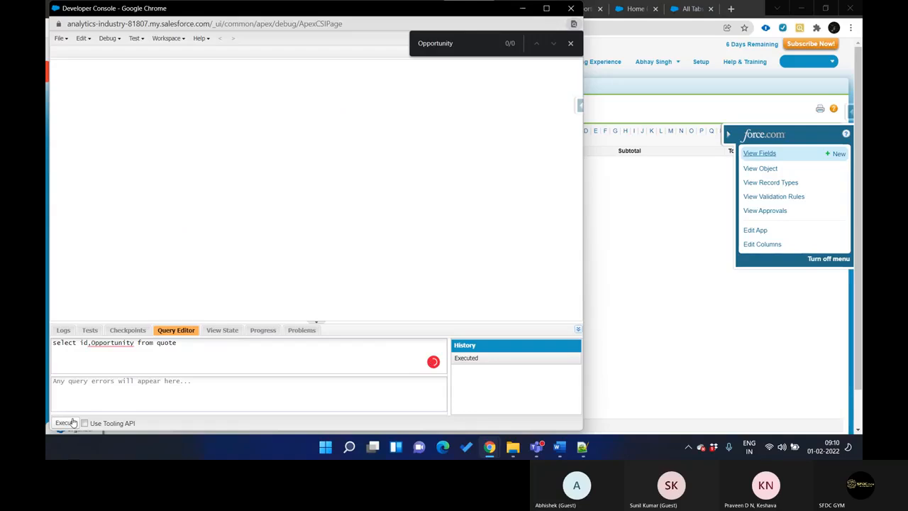
click(72, 422)
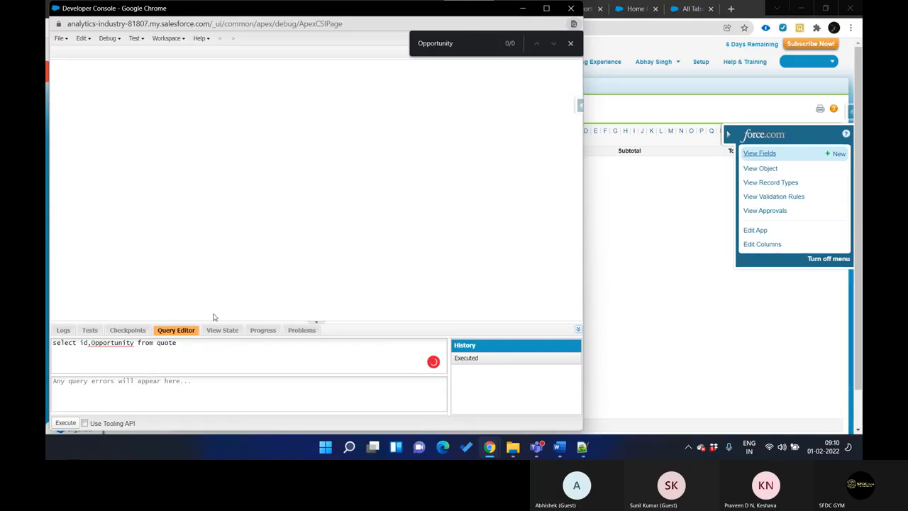
Maximize the Developer Console, close the find bar, change the queried field to Opportunity.id and execute the query
click(546, 9)
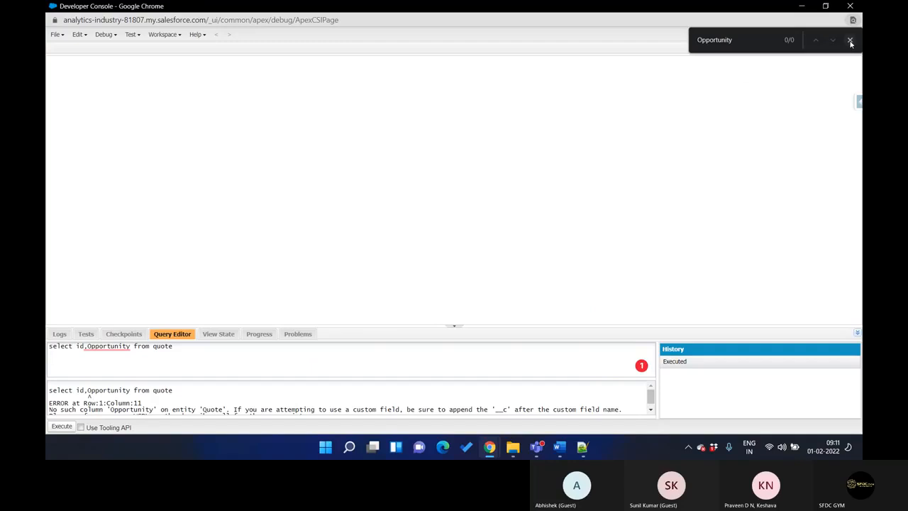
click(851, 41)
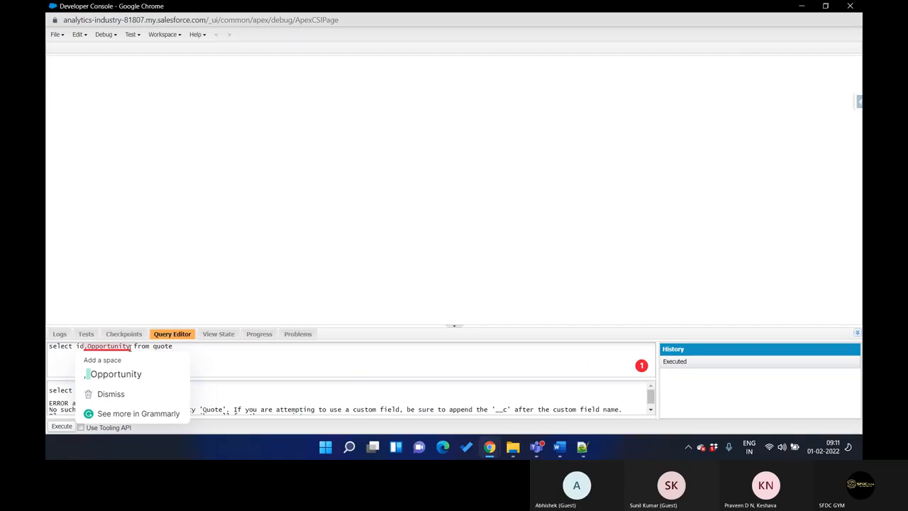
click(131, 347)
text(.id)
click(71, 426)
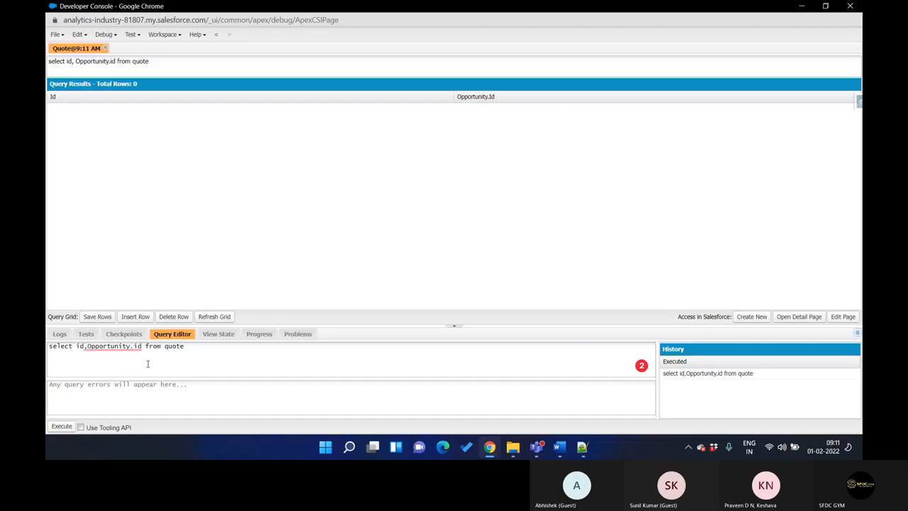
Add the name field after Opportunity.id in the quote query and execute it again
mouse_move(142, 347)
text(,name)
click(63, 426)
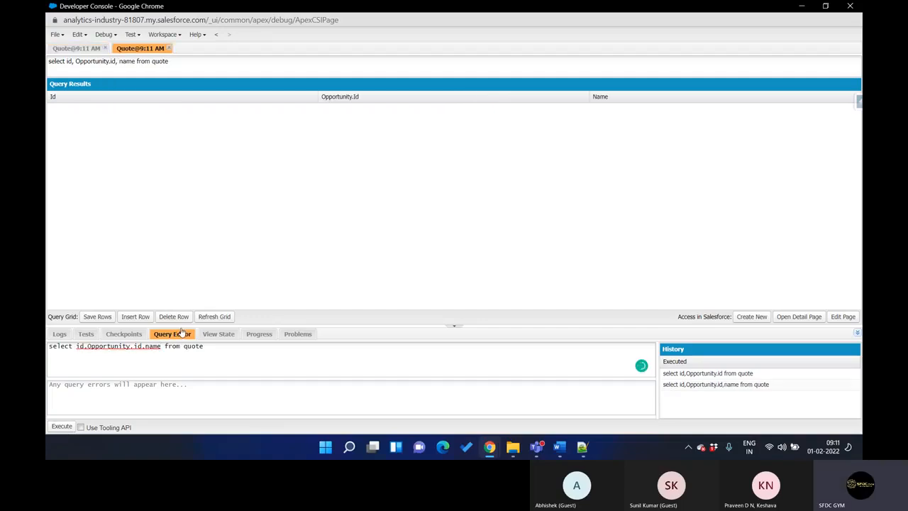
Insert a row in the quote query results, set its Name to Test and open its Opportunity.Id cell
click(135, 317)
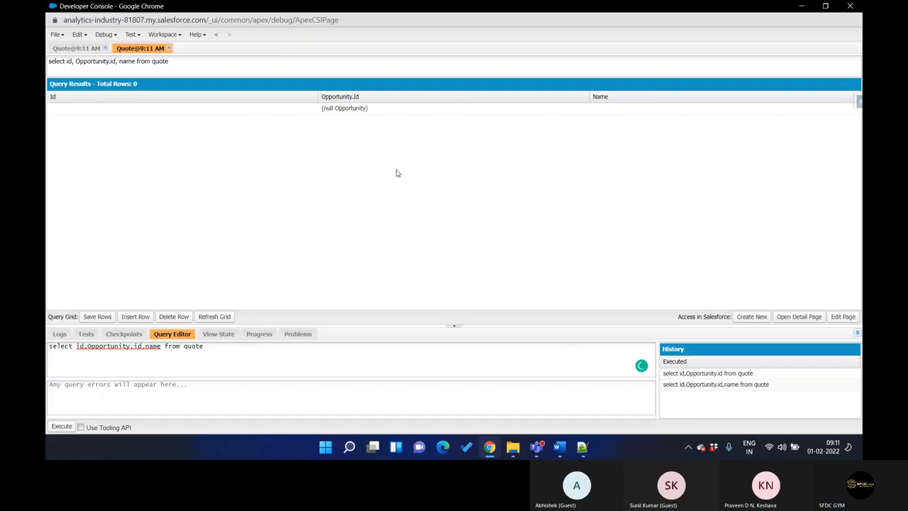
double_click(635, 110)
text(Test)
click(466, 114)
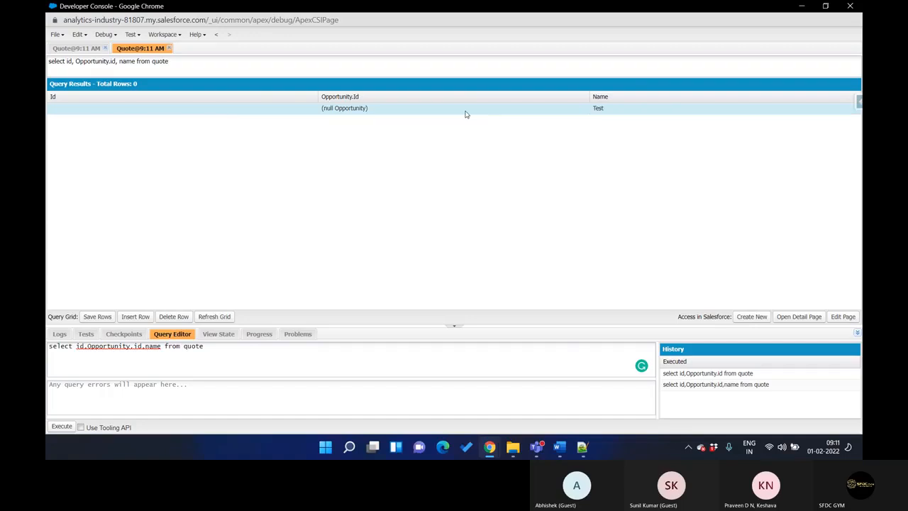
Copy the 4G Data Plan Oppty record Id from its page address and try to enter it in the new row's Opportunity.Id cell
mouse_move(490, 446)
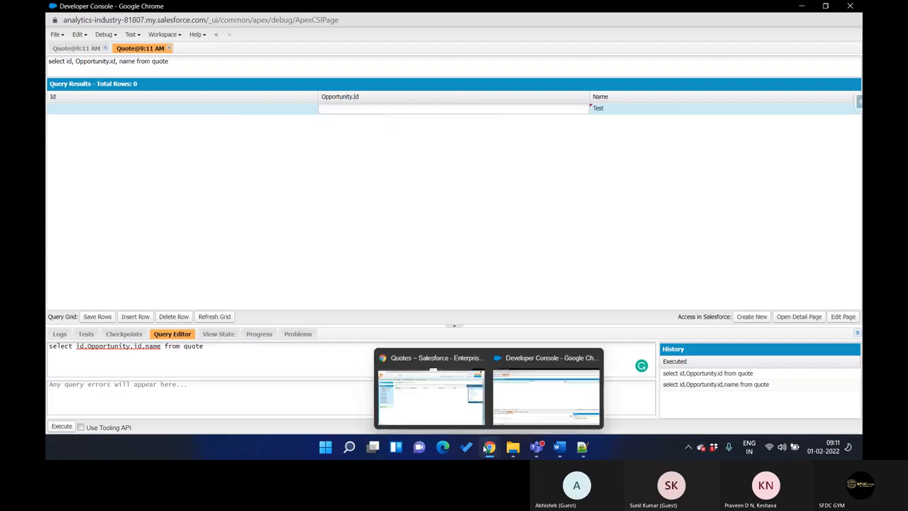
click(447, 403)
key(ctrl+Tab)
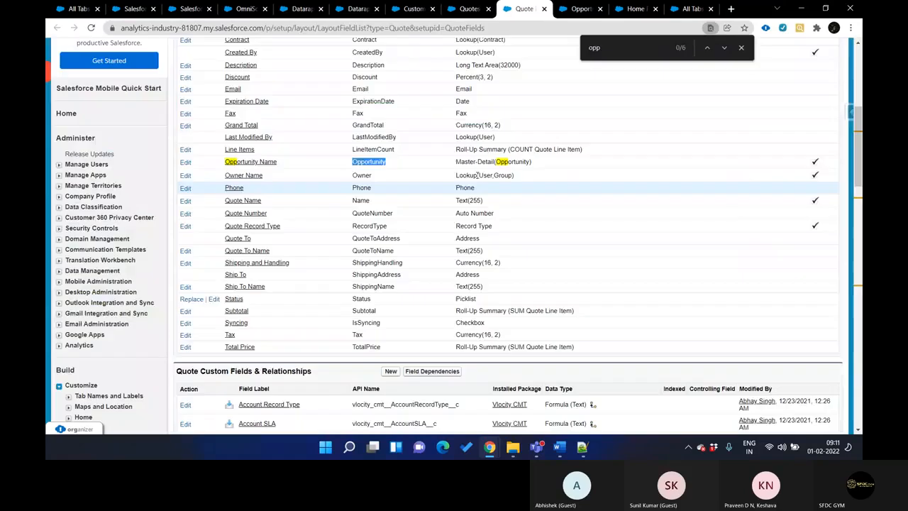
key(ctrl+Tab)
mouse_move(490, 446)
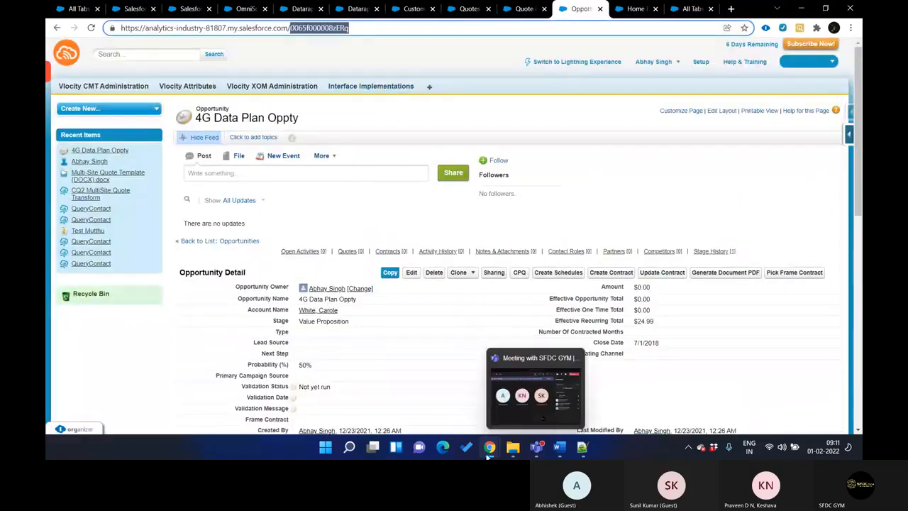
click(522, 411)
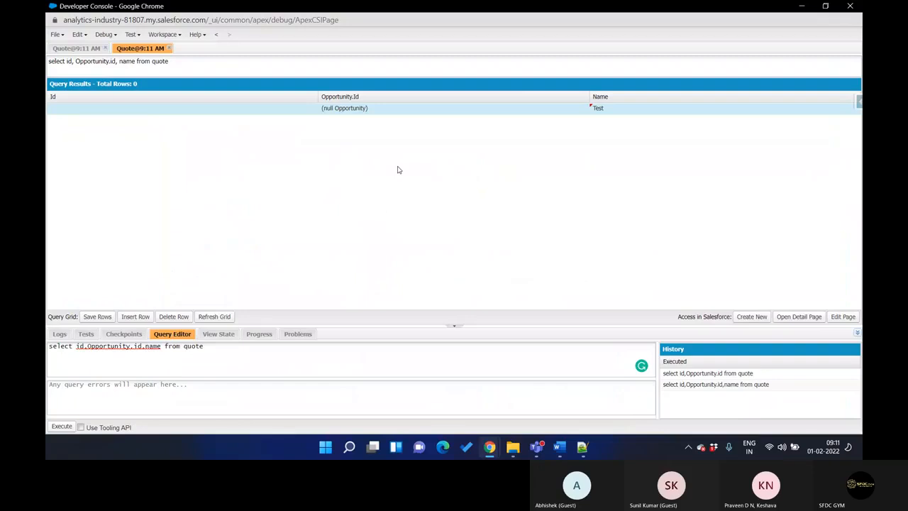
double_click(380, 110)
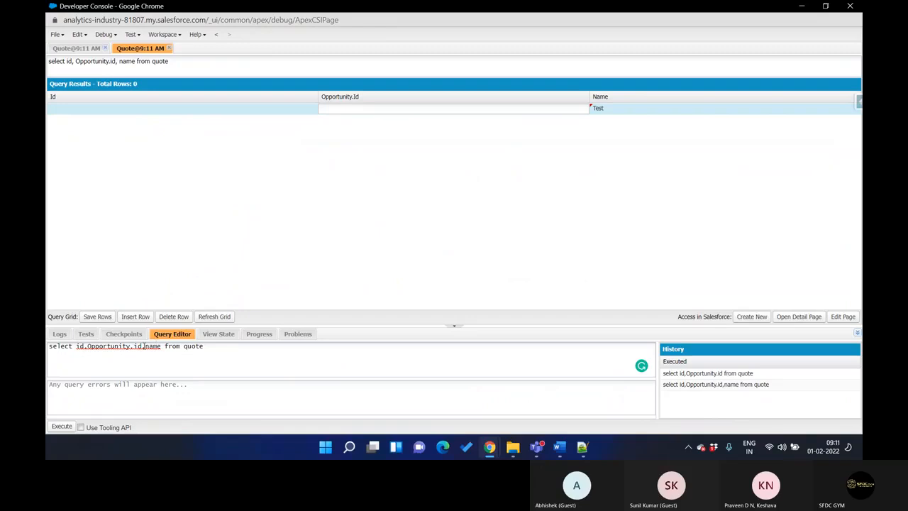
Change the queried field to Opportunityid and execute the quote query again
click(134, 346)
key(BackSpace)
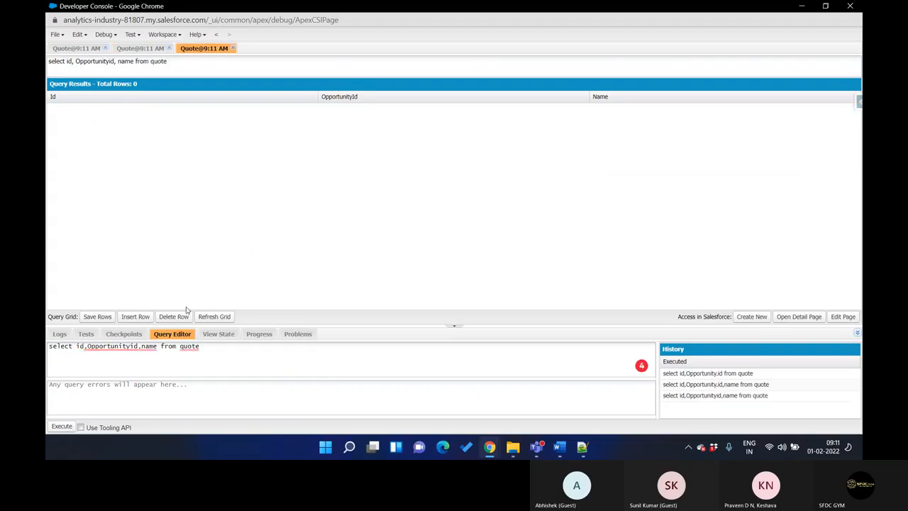
Insert a quote row named test with the copied opportunity Id as its OpportunityId, and save the row
click(142, 319)
double_click(611, 108)
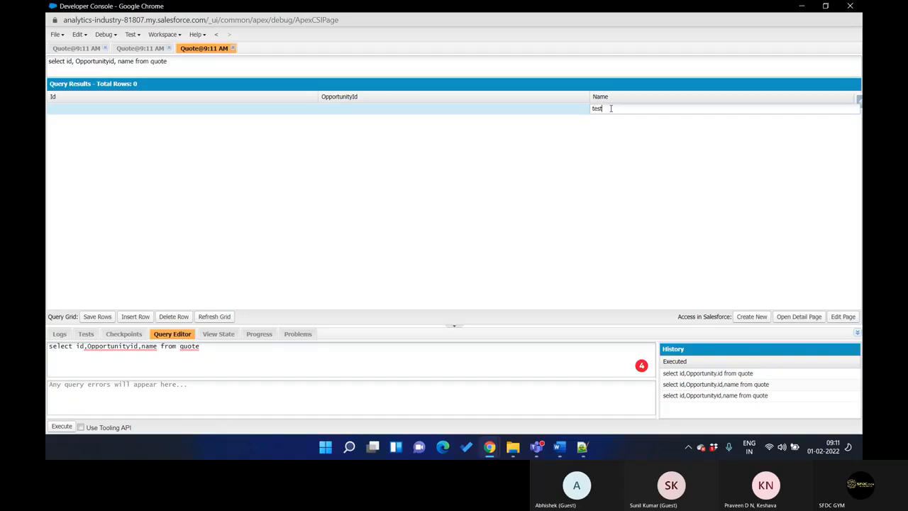
double_click(451, 116)
text(0065f000008zERq)
click(400, 166)
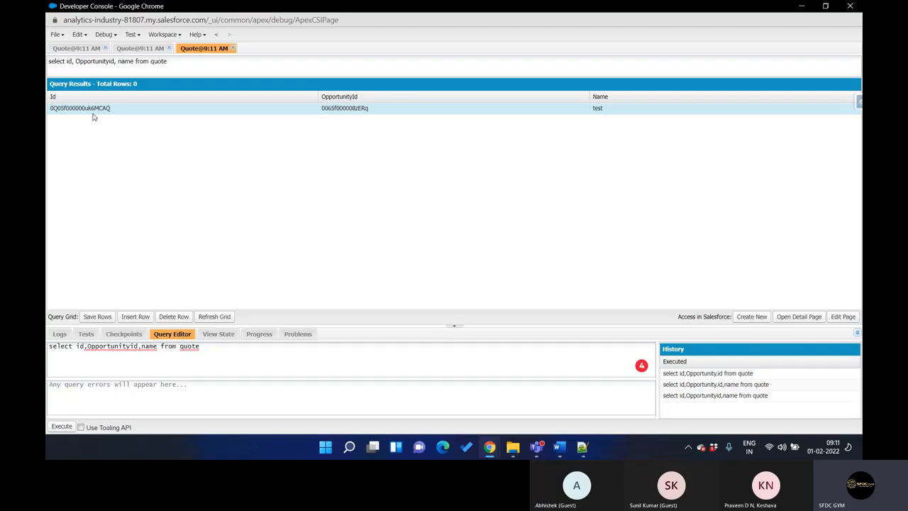
Copy the new quote's Id from the query results and open that record in the browser in place of the opportunity
double_click(93, 112)
double_click(93, 111)
key(ctrl+c)
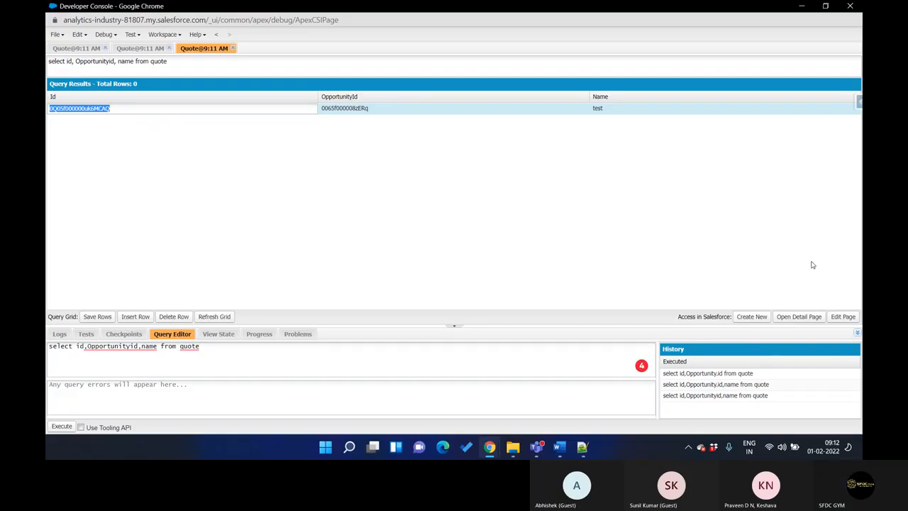
click(804, 9)
double_click(323, 28)
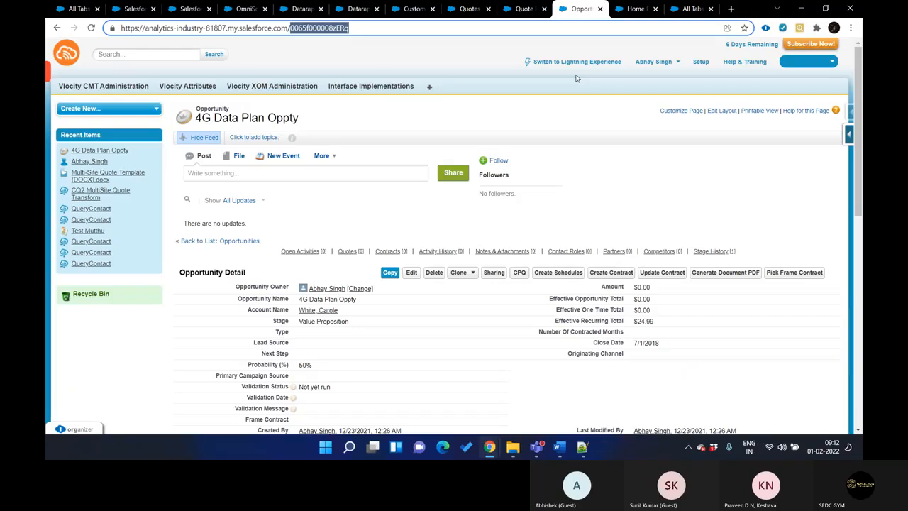
key(ctrl+v)
key(Return)
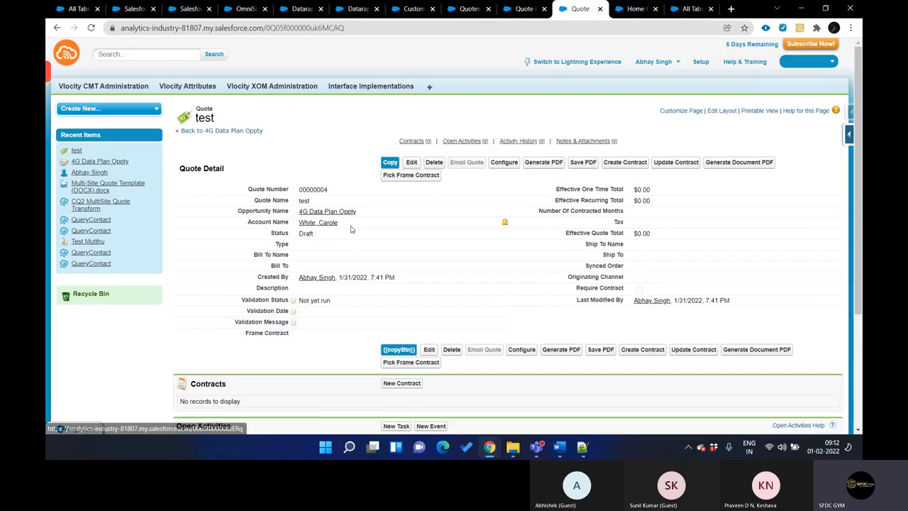
Look over the test quote's details and related lists
scroll(349, 228, down, 5)
scroll(350, 228, up, 5)
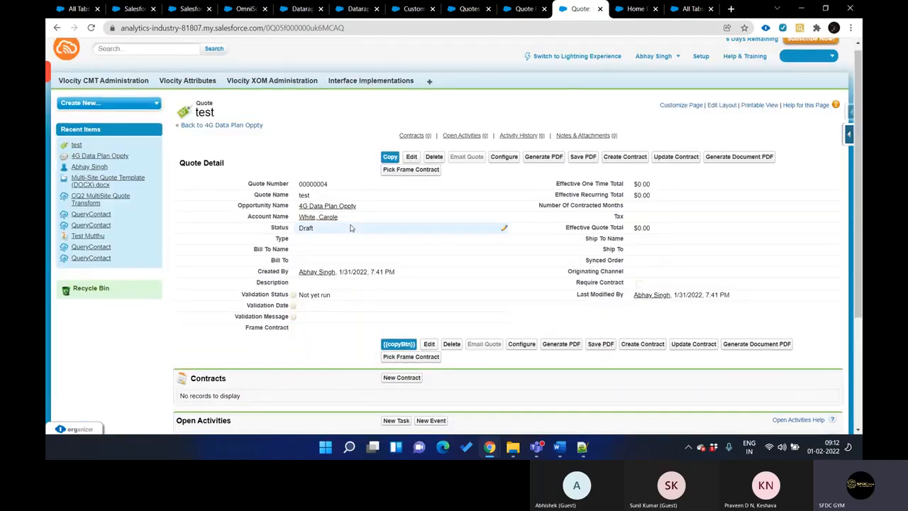
scroll(349, 228, down, 3)
scroll(350, 227, down, 2)
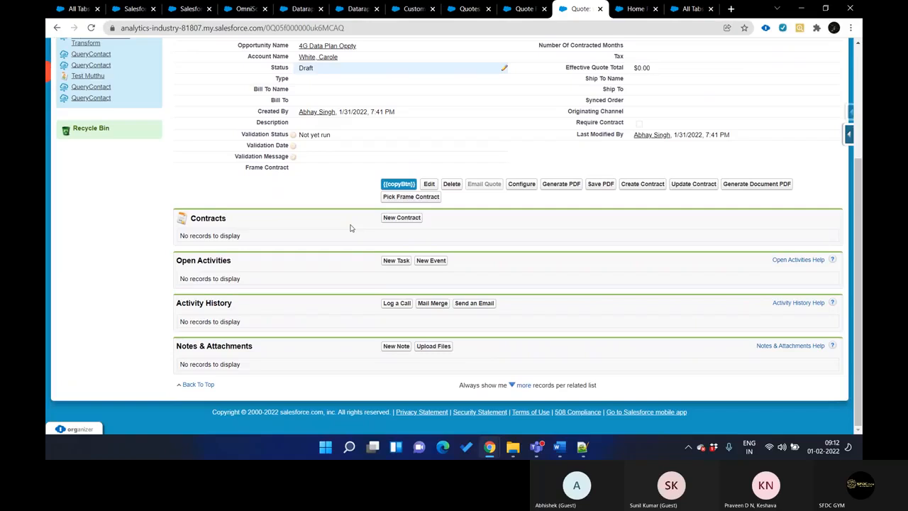
scroll(350, 228, up, 5)
scroll(350, 228, down, 5)
scroll(349, 228, up, 5)
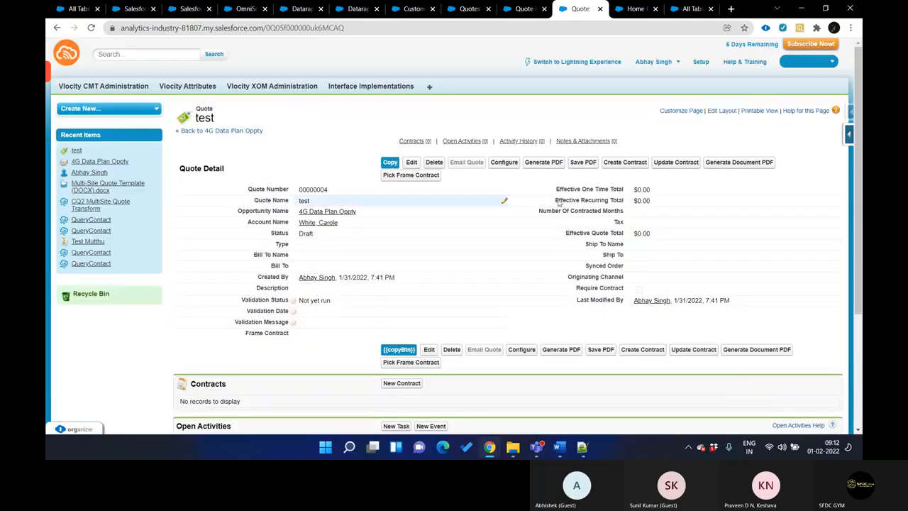
Open the test quote's page layout for editing and close the three unneeded browser tabs before it
click(722, 110)
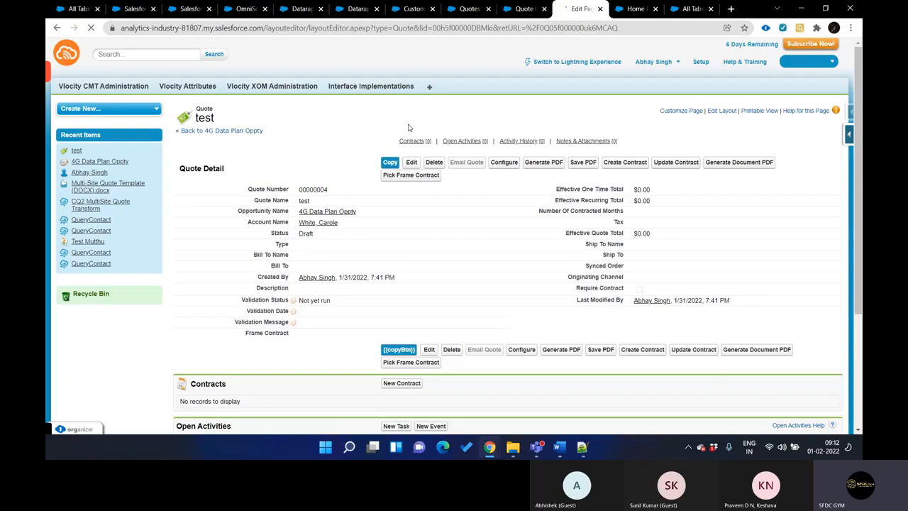
click(515, 13)
key(ctrl+w)
click(516, 12)
key(ctrl+w)
click(515, 13)
key(ctrl+w)
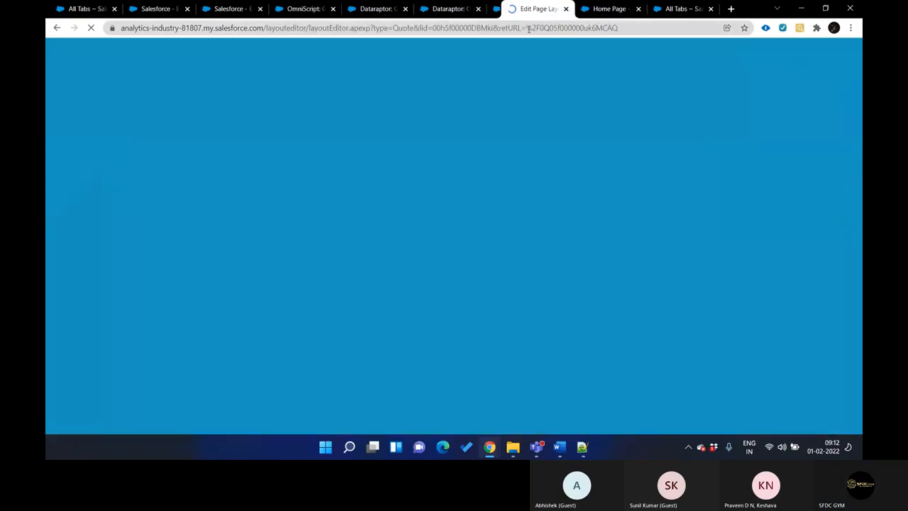
key(ctrl+shift+Tab)
key(ctrl+Tab)
Add the Quote Line Items related list above Contracts and save the layout, overwriting users' related list customizations
scroll(208, 110, down, 3)
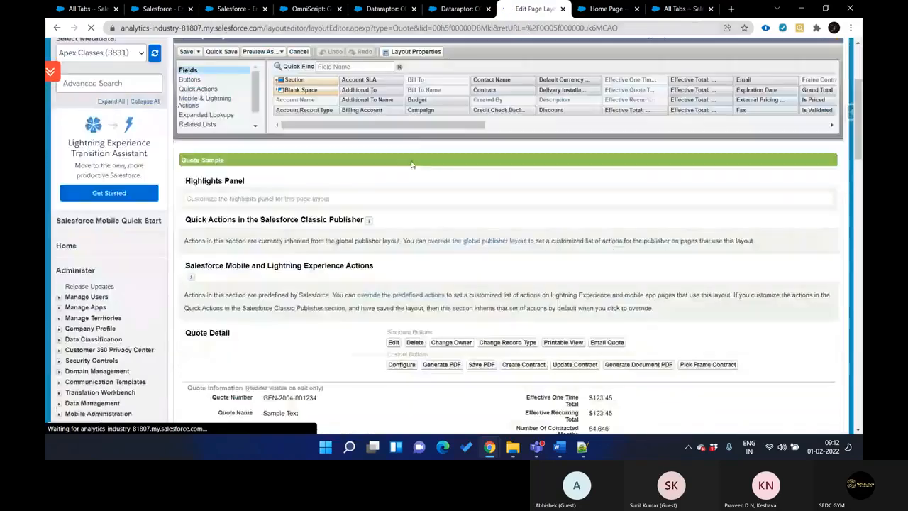
click(199, 123)
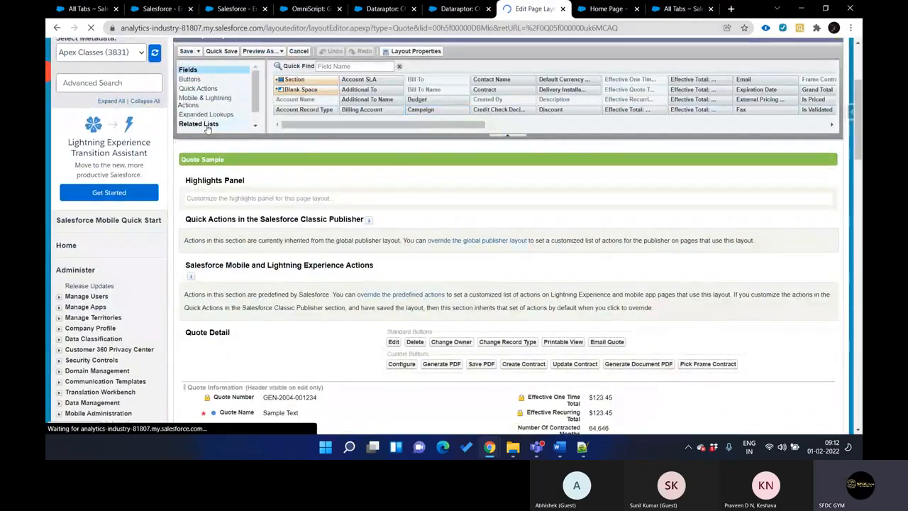
scroll(318, 136, down, 10)
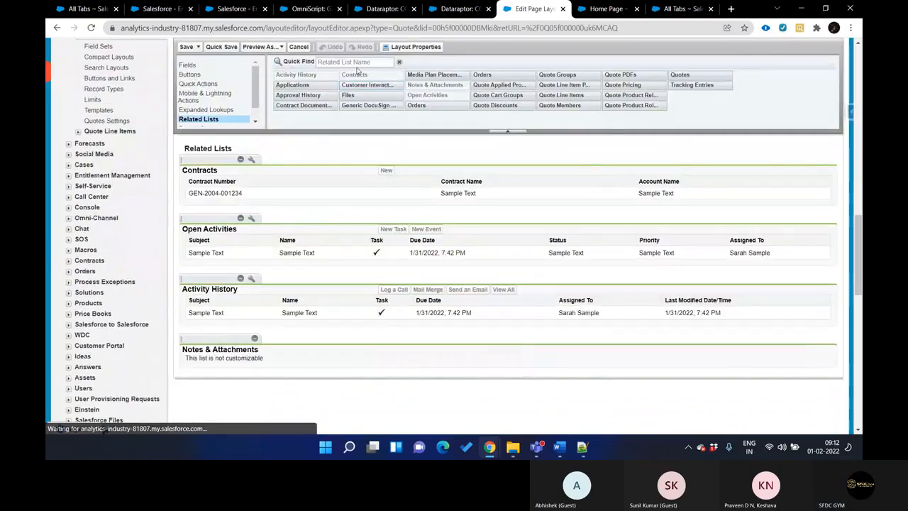
click(355, 63)
text(quo)
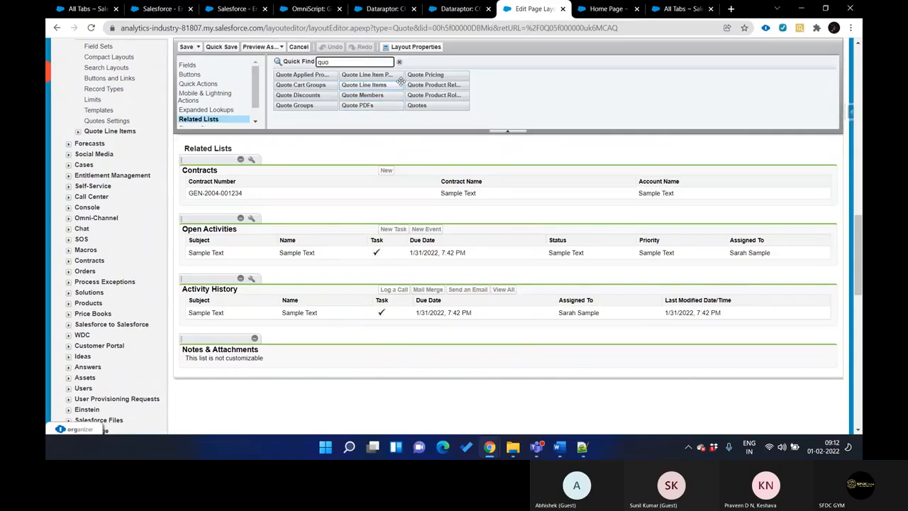
drag(368, 84, 332, 174)
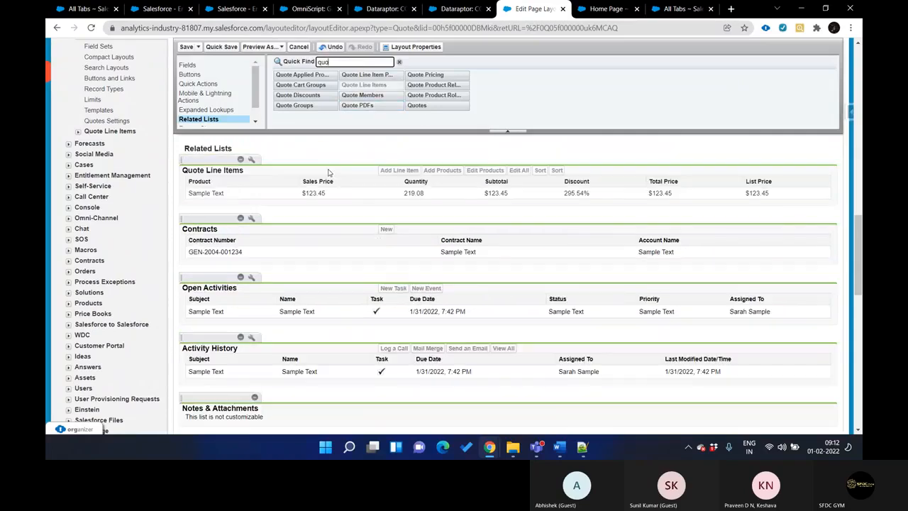
click(187, 47)
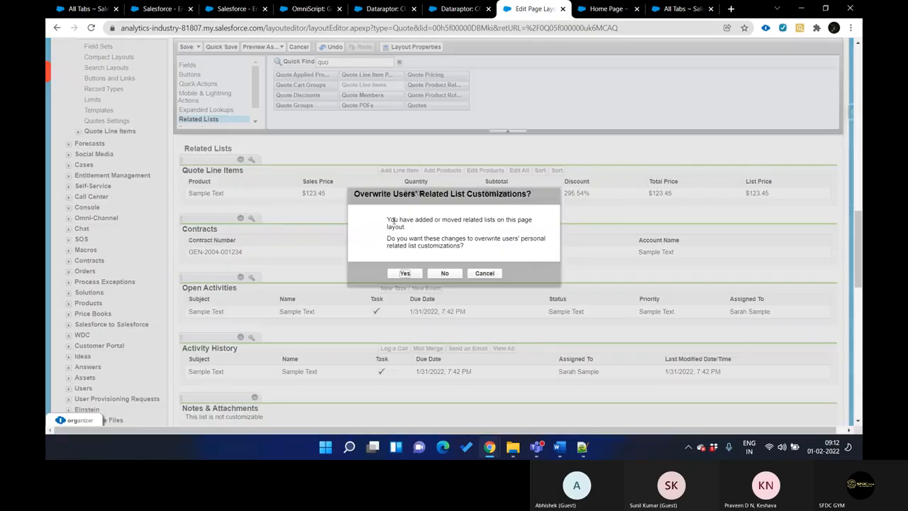
click(405, 274)
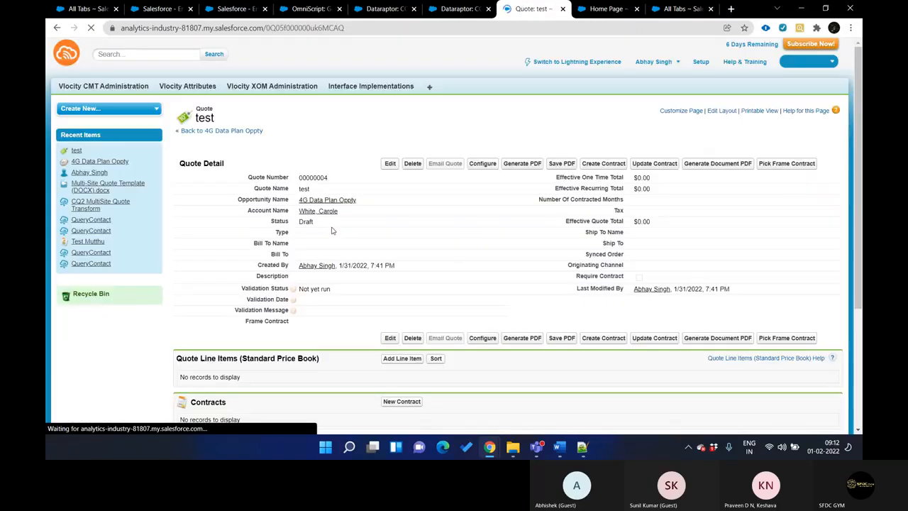
Start adding line items to the test quote, selecting the products 3G Data Plan and 4G Data Plan
scroll(335, 231, down, 5)
click(401, 189)
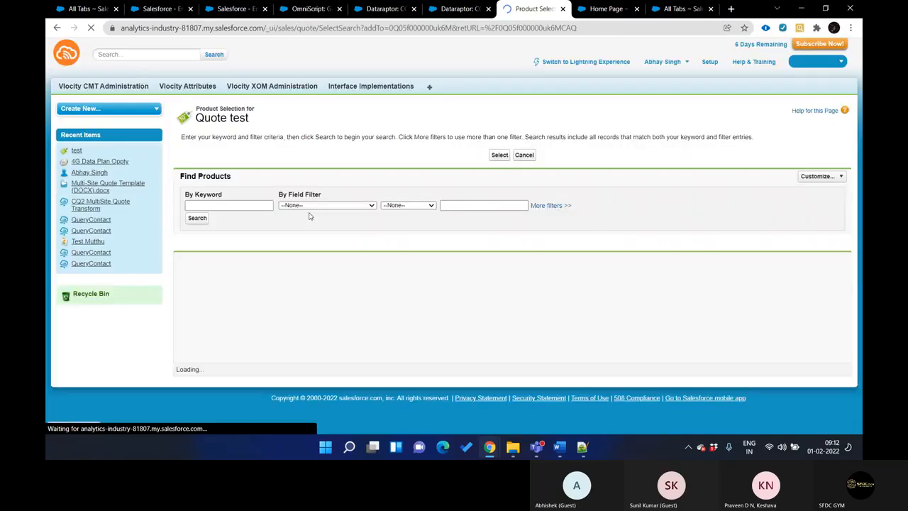
click(178, 290)
click(178, 302)
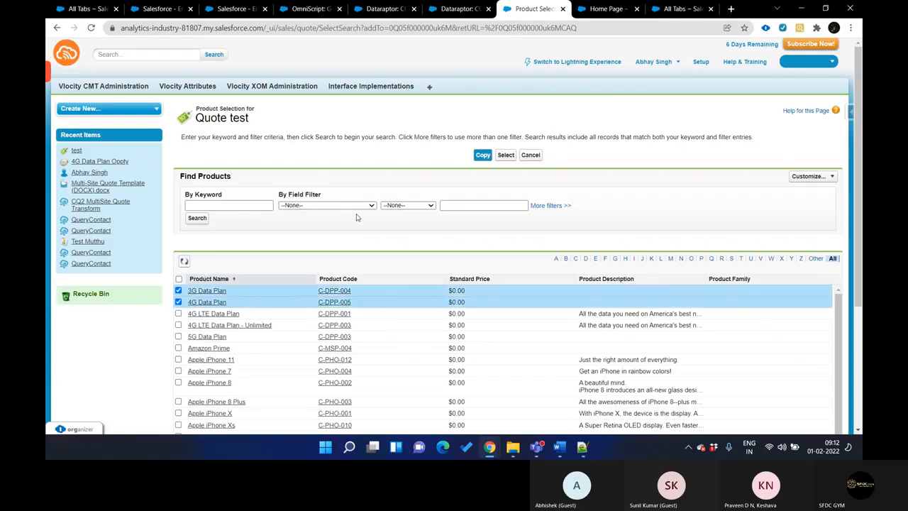
click(506, 154)
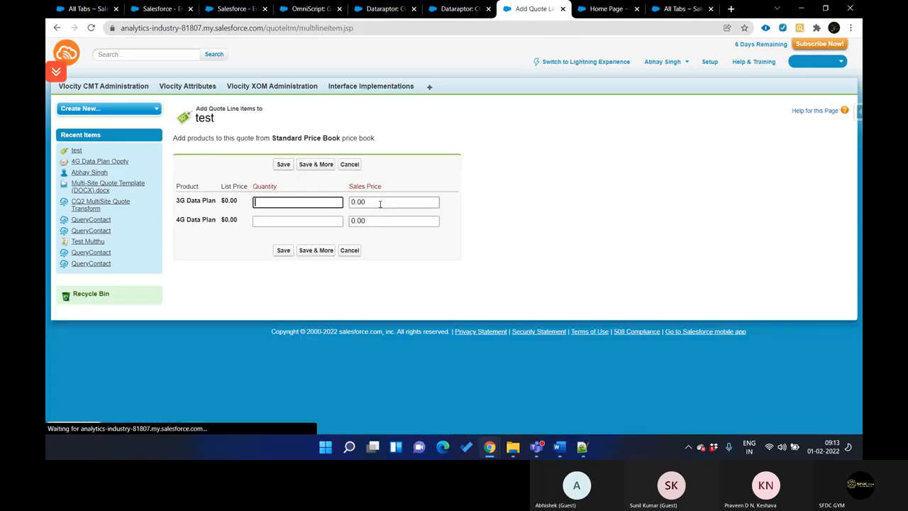
Give both data plan line items a sales price of 100.00 and a quantity of 2, and save them
click(351, 202)
text(10)
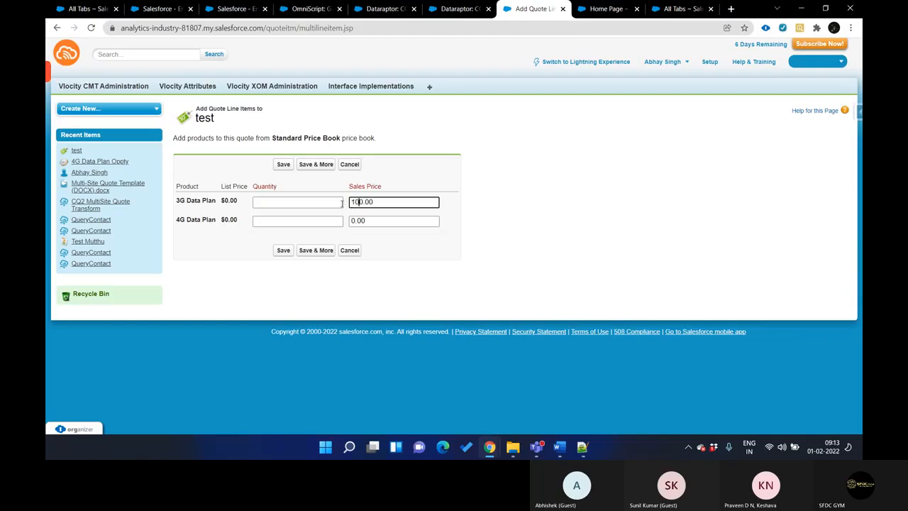
click(350, 221)
text(10)
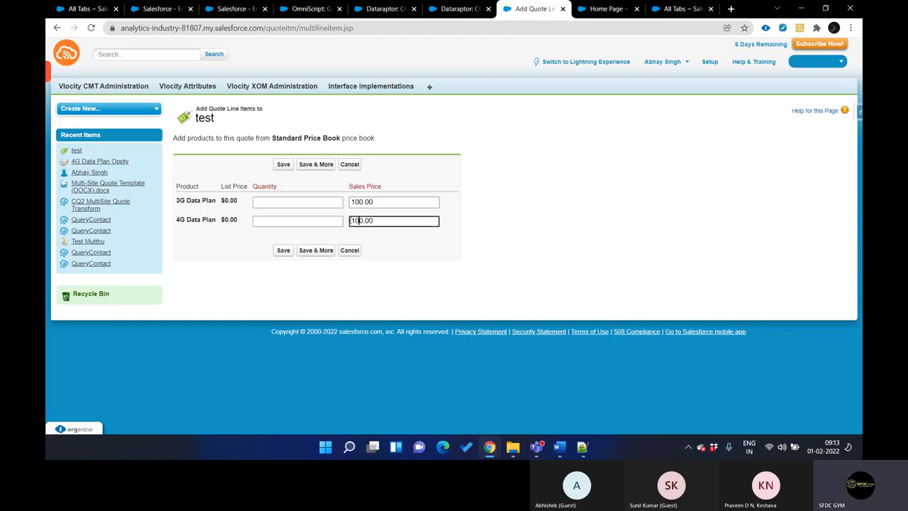
click(271, 201)
text(2)
click(280, 221)
text(2)
click(282, 166)
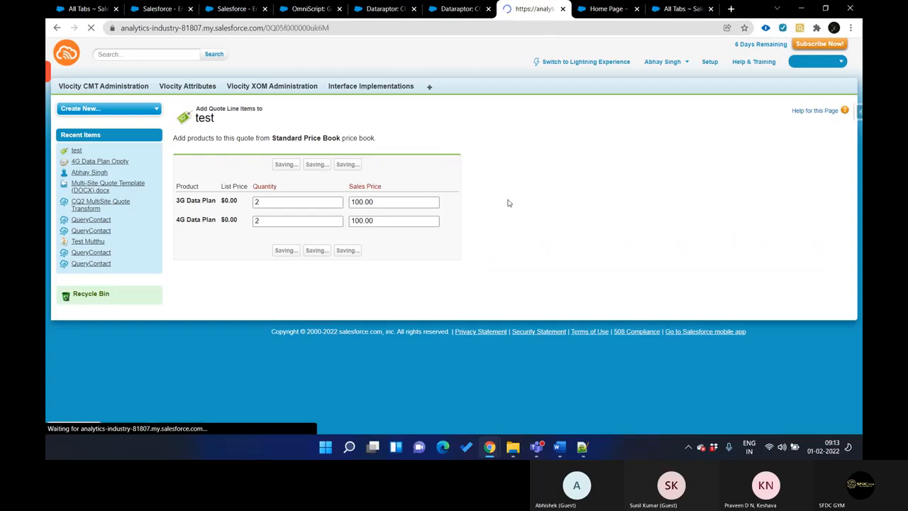
Enter the copied quote Id as the Object Id in the Generic Document Generation OmniScript preview and continue
click(301, 10)
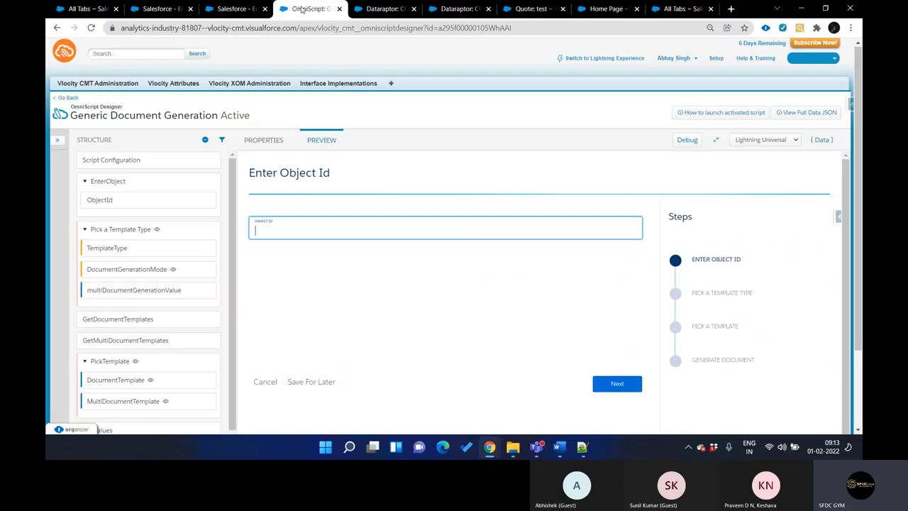
text(0Q05f000000uk6M)
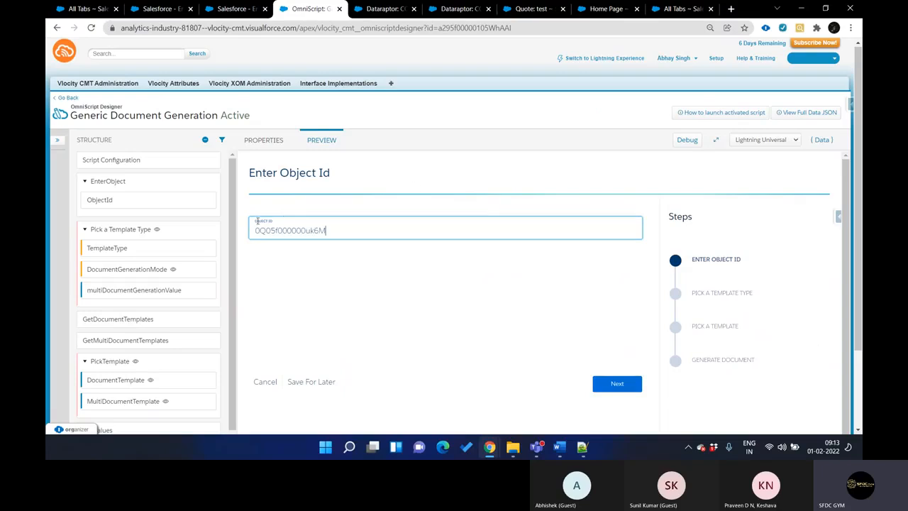
click(629, 382)
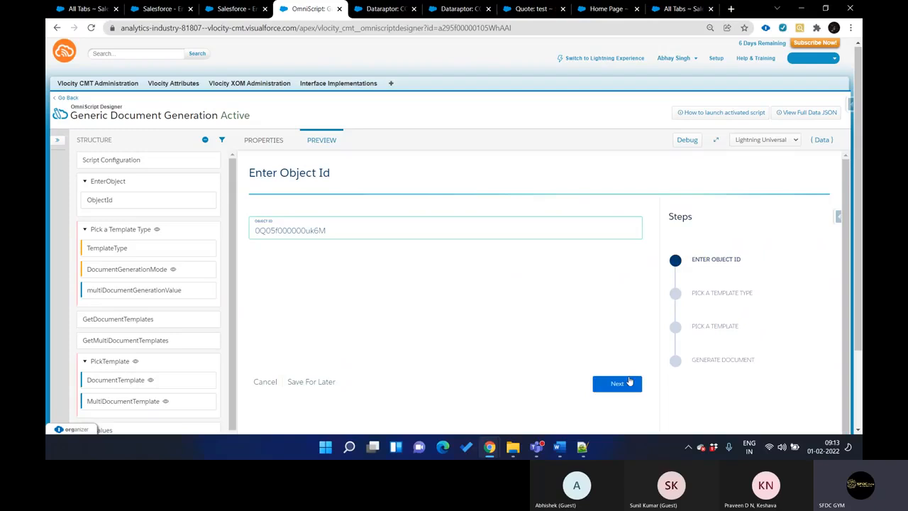
Choose Microsoft Word .DOCX Template with Single Document Generation mode and continue to the template selection
click(471, 228)
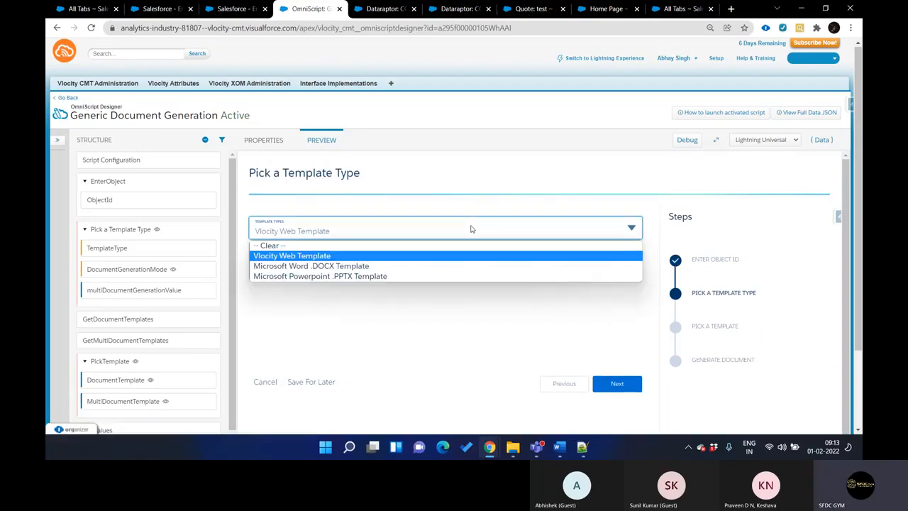
click(391, 266)
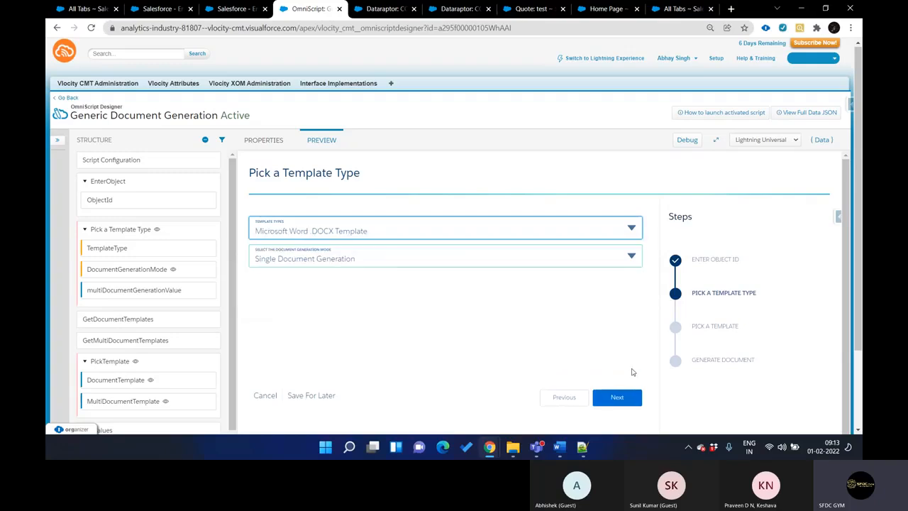
click(430, 261)
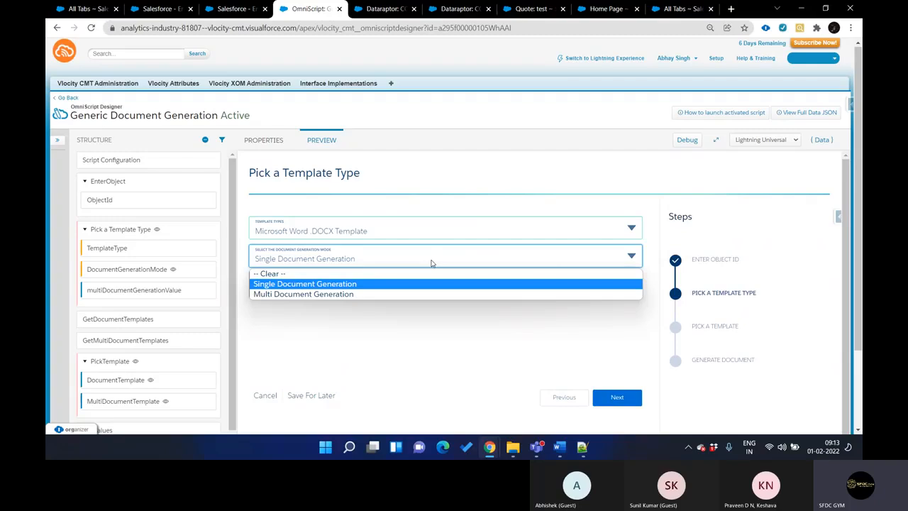
click(401, 283)
click(610, 402)
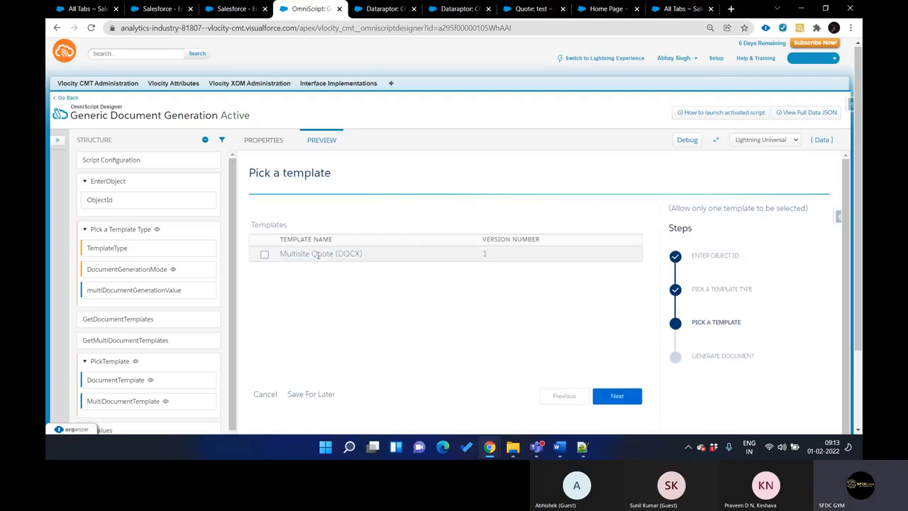
Select the Multisite Quote (DOCX) template, checking it against its template record, and generate the document
key(ctrl+shift+Tab)
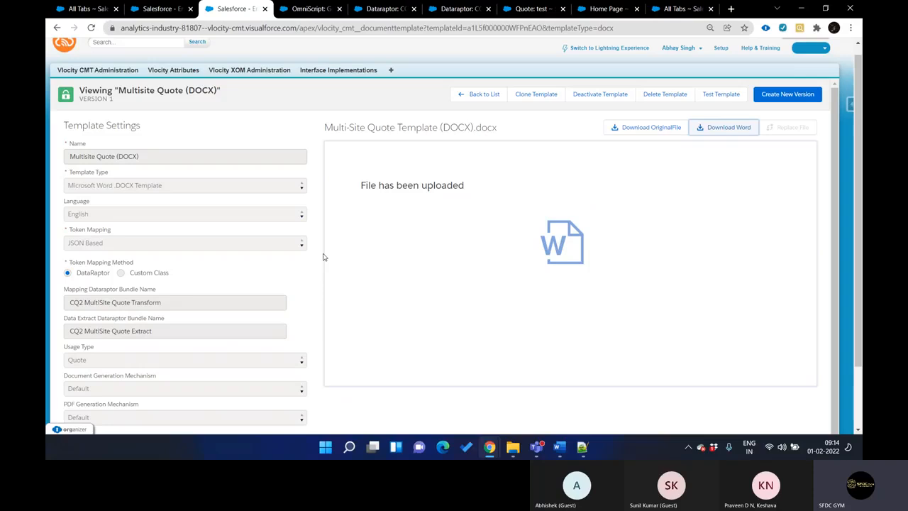
key(ctrl+Tab)
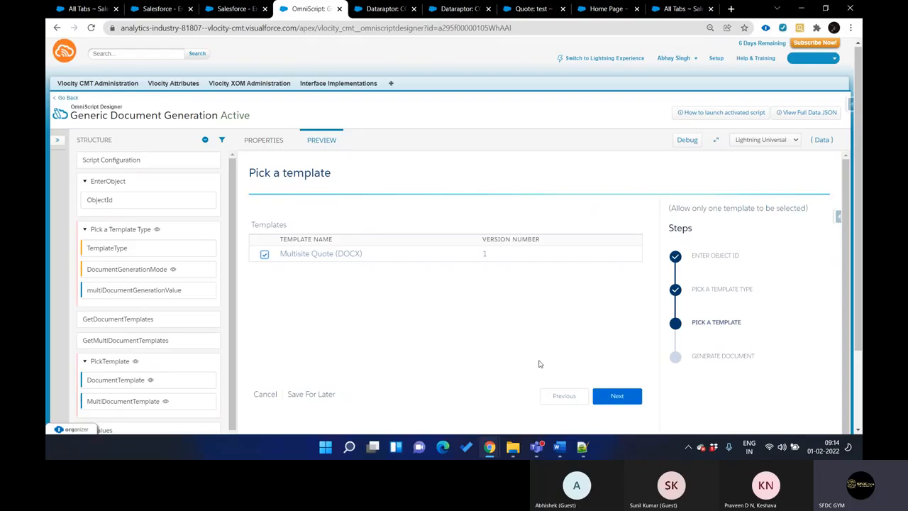
click(618, 396)
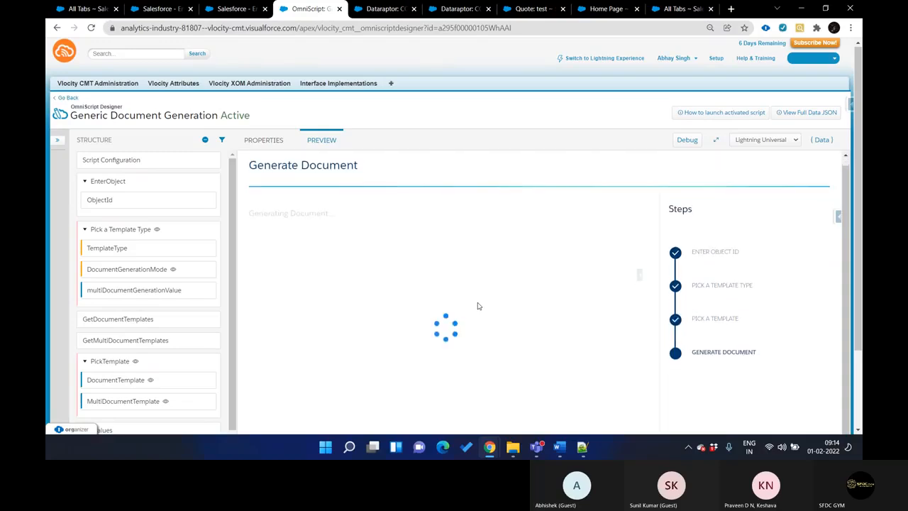
scroll(478, 306, down, 1)
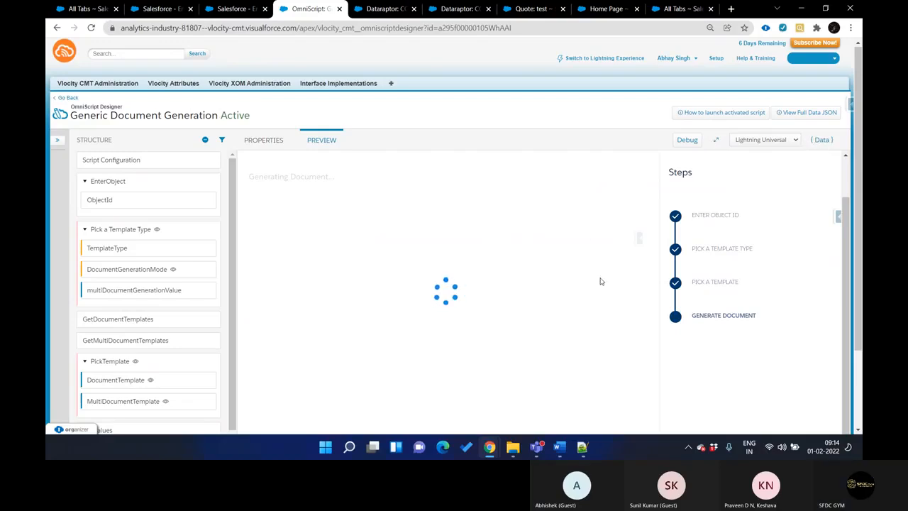
scroll(527, 272, down, 2)
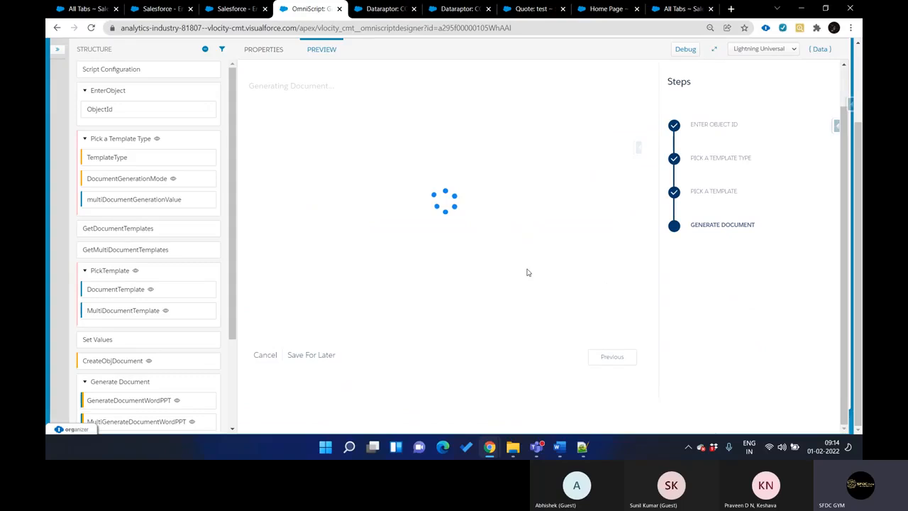
scroll(527, 273, up, 1)
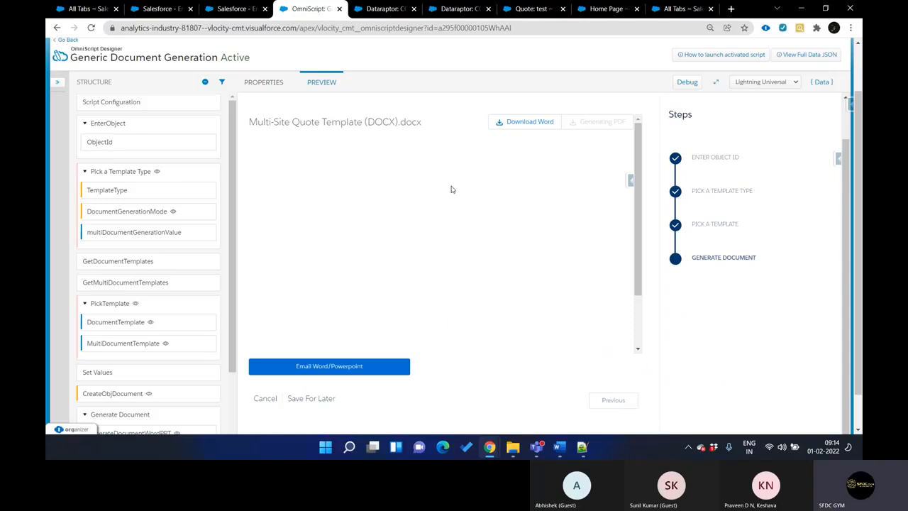
Download the generated quote document as a Word file and open it in Word
click(525, 122)
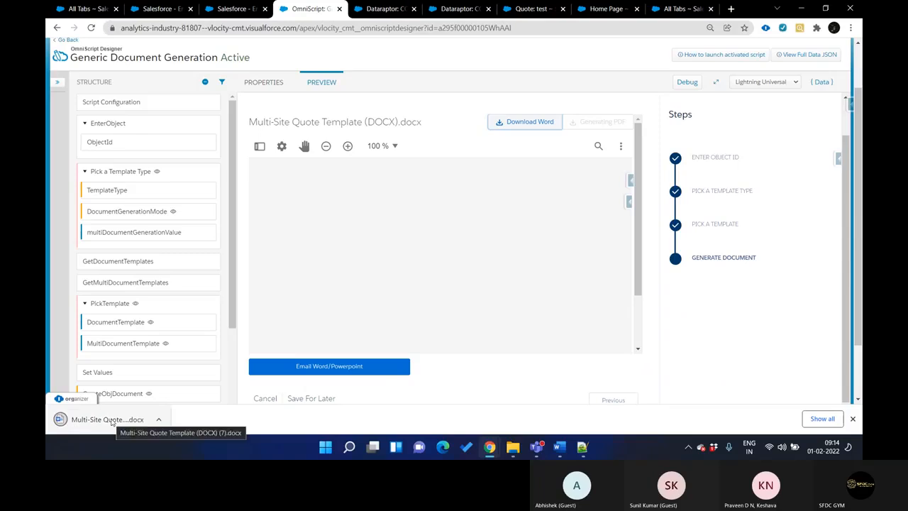
click(112, 422)
scroll(539, 171, down, 2)
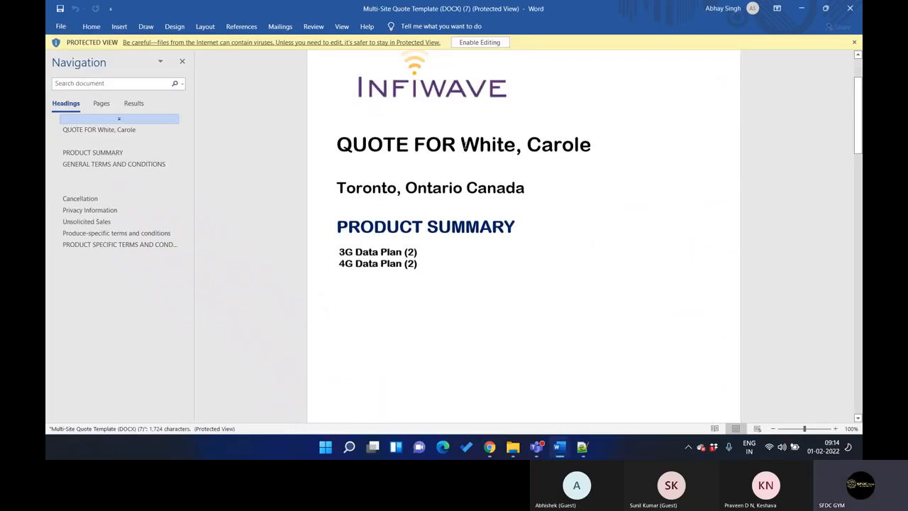
Compare the customer name and product summary in the generated quote with the tokens in the original Word template
drag(462, 144, 591, 145)
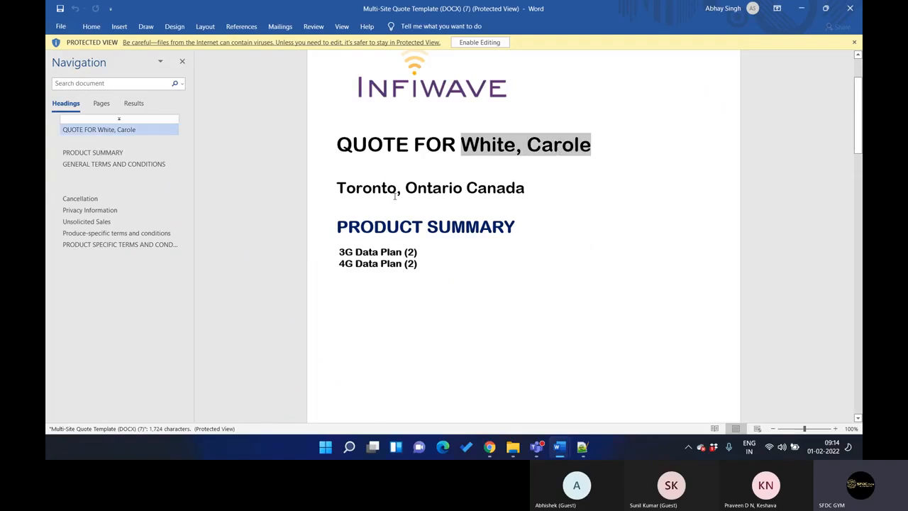
drag(338, 251, 544, 384)
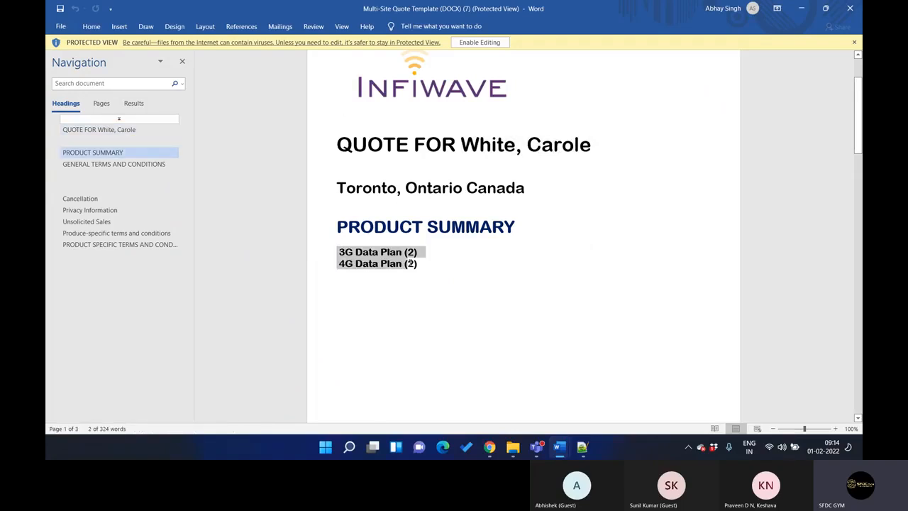
mouse_move(559, 446)
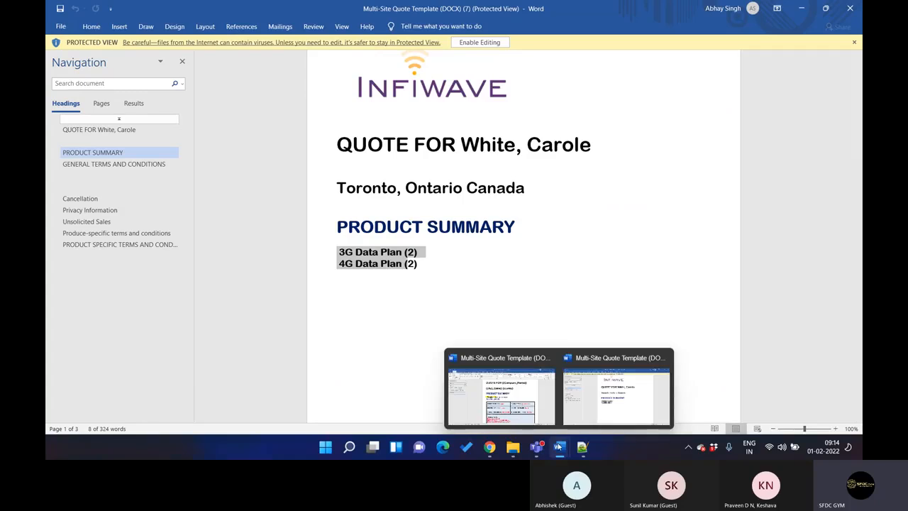
click(507, 390)
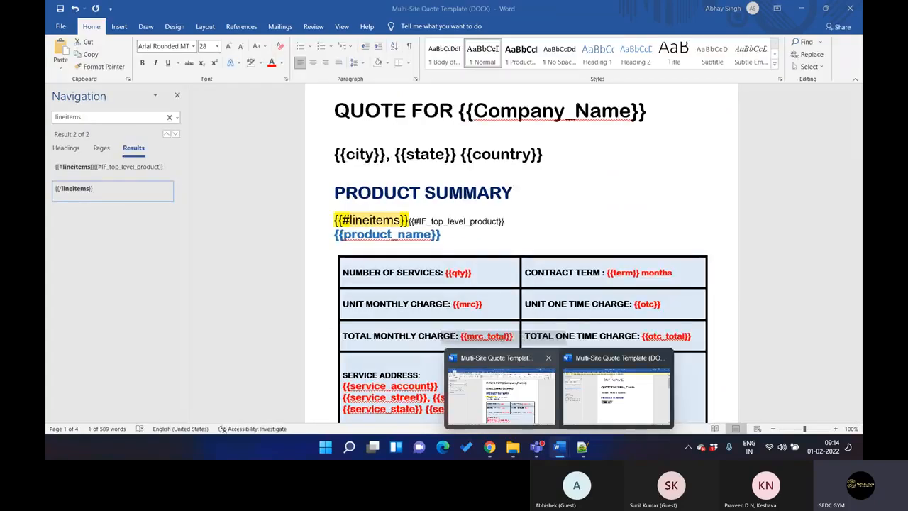
click(559, 446)
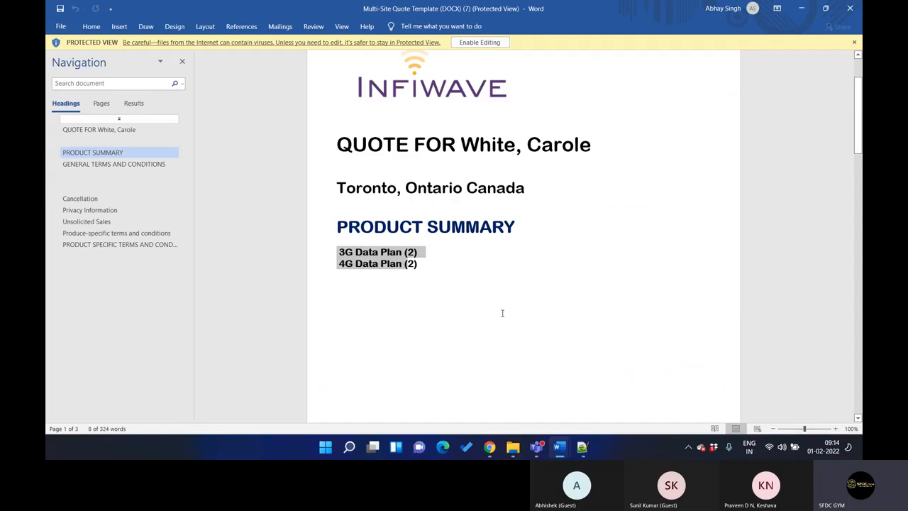
Examine the lineitems block and its IF_top_level_product condition in the original Word template
click(559, 446)
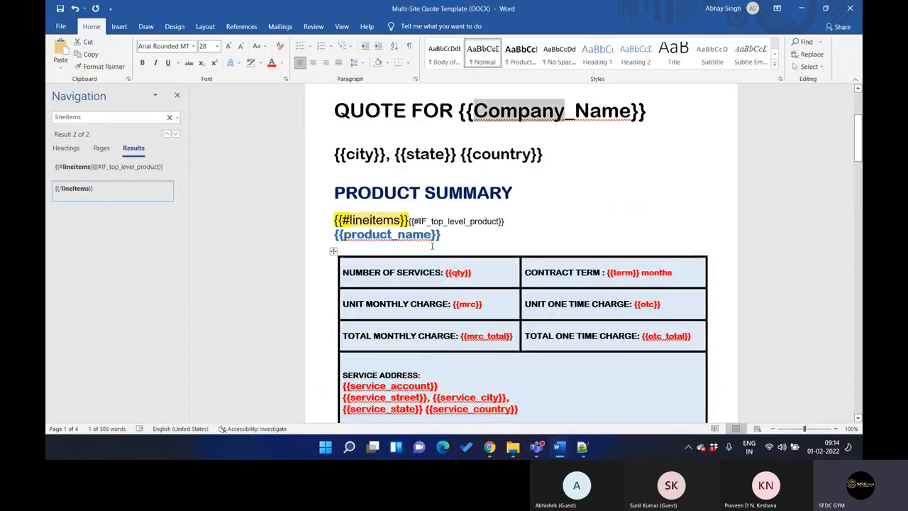
double_click(437, 222)
scroll(438, 220, down, 8)
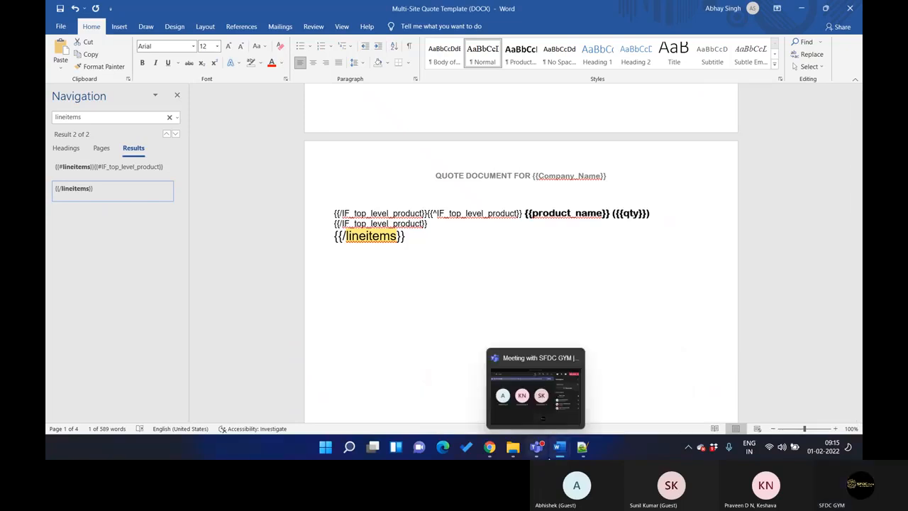
Review the generated quote document from the product summary through to the product specific terms and conditions
mouse_move(560, 447)
click(593, 408)
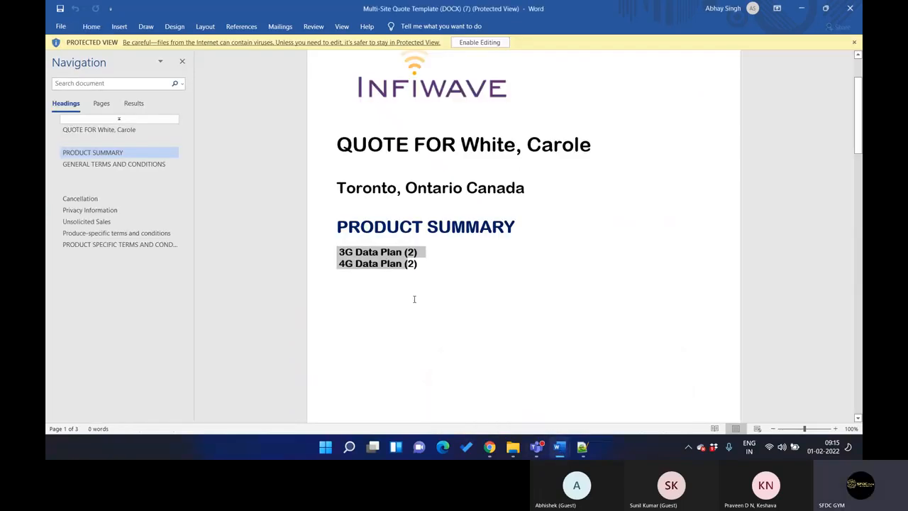
scroll(414, 263, down, 15)
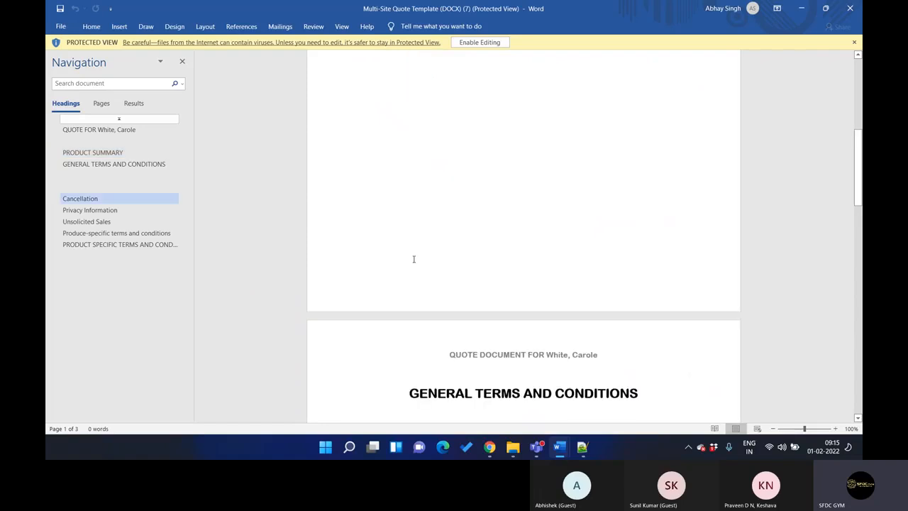
scroll(415, 263, down, 8)
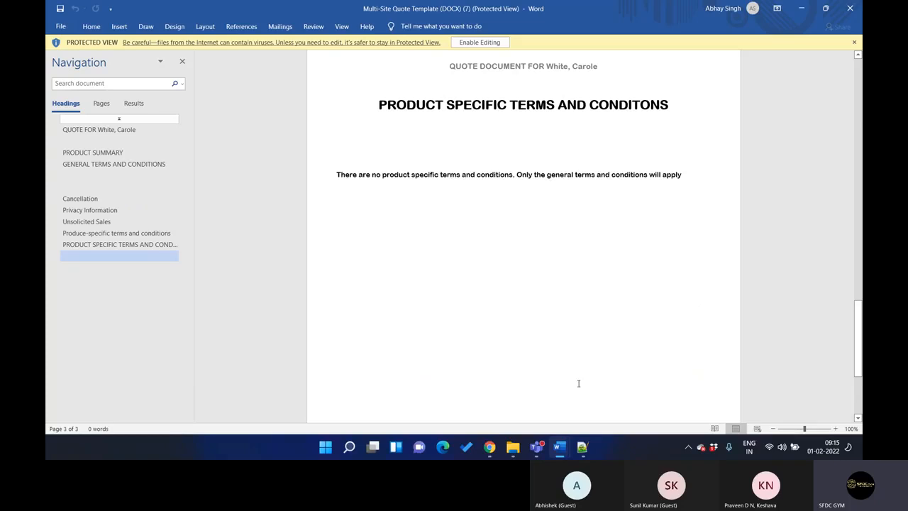
Recheck the product summary tokens in the original template and minimize both Word documents to return to the OmniScript preview
mouse_move(560, 446)
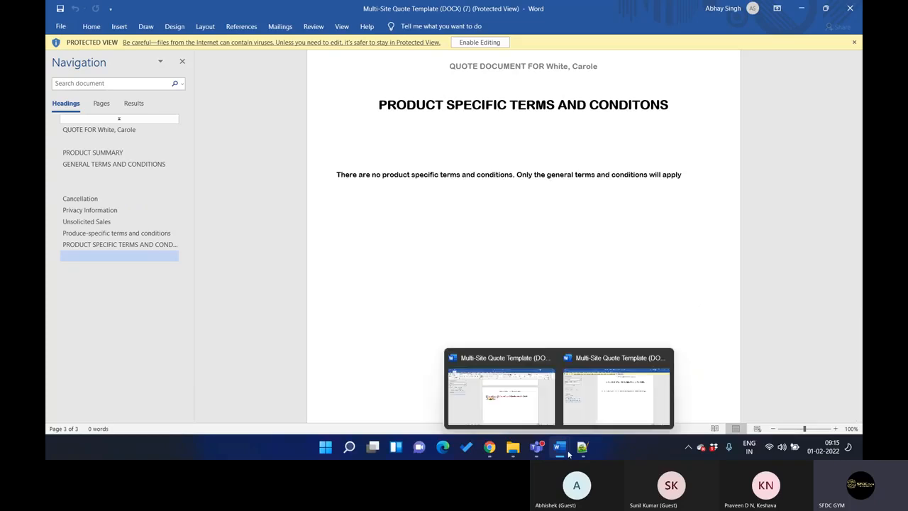
click(534, 404)
scroll(500, 275, up, 8)
scroll(500, 275, down, 2)
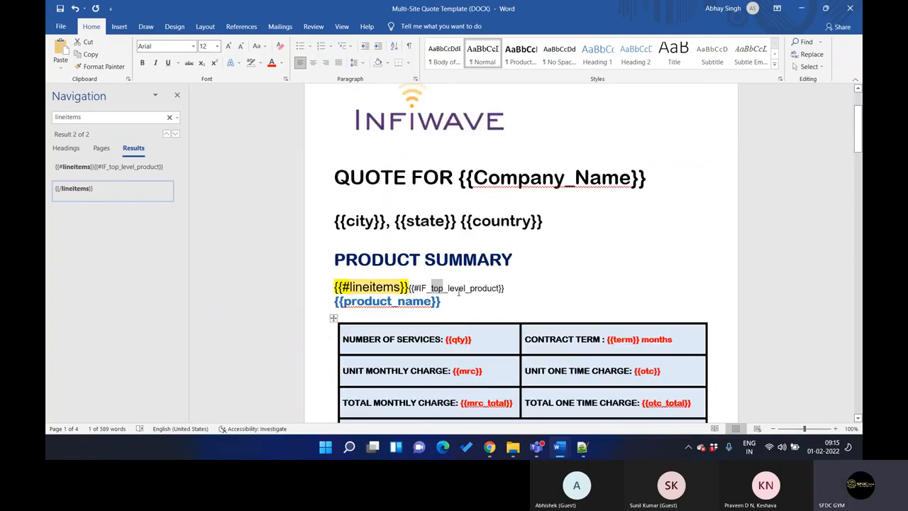
click(806, 12)
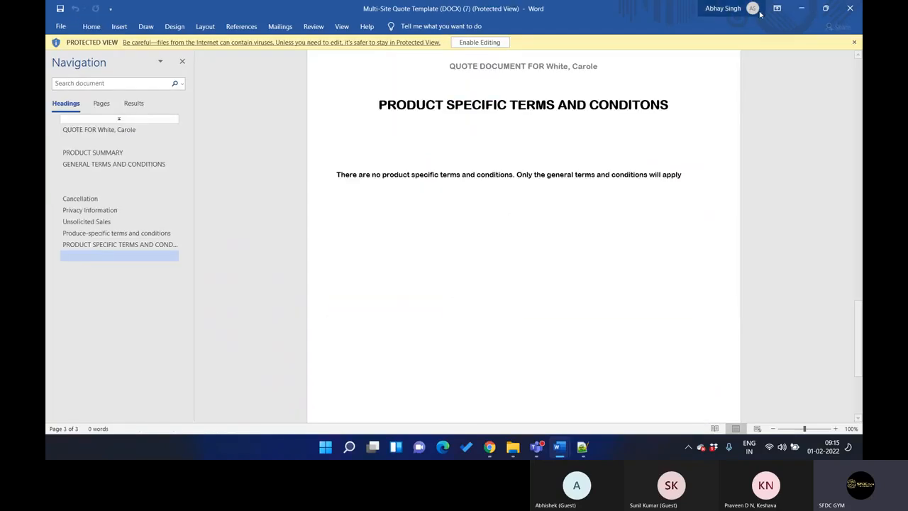
click(801, 8)
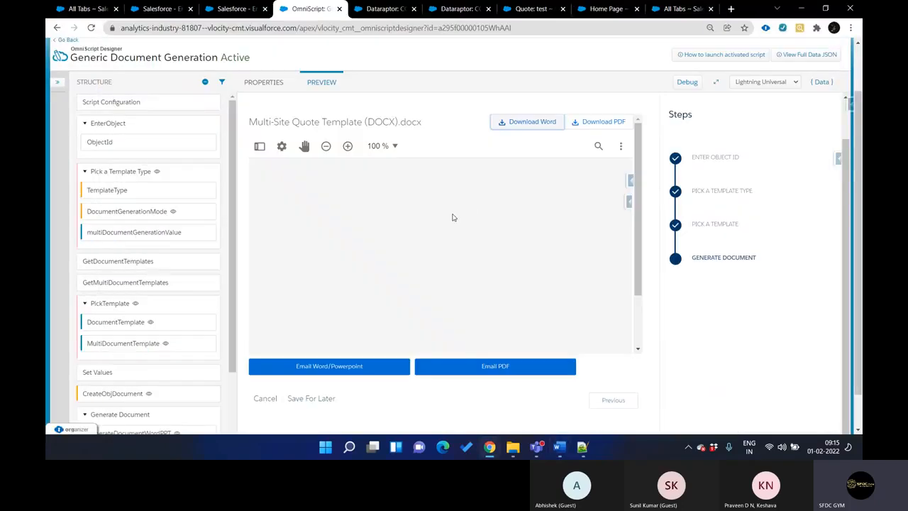
scroll(453, 217, up, 1)
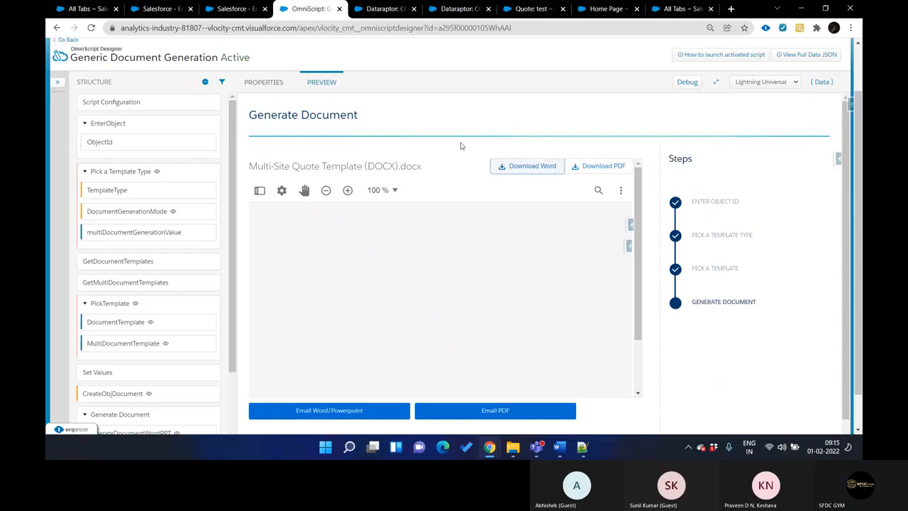
scroll(432, 295, down, 1)
scroll(440, 295, down, 1)
scroll(441, 296, up, 2)
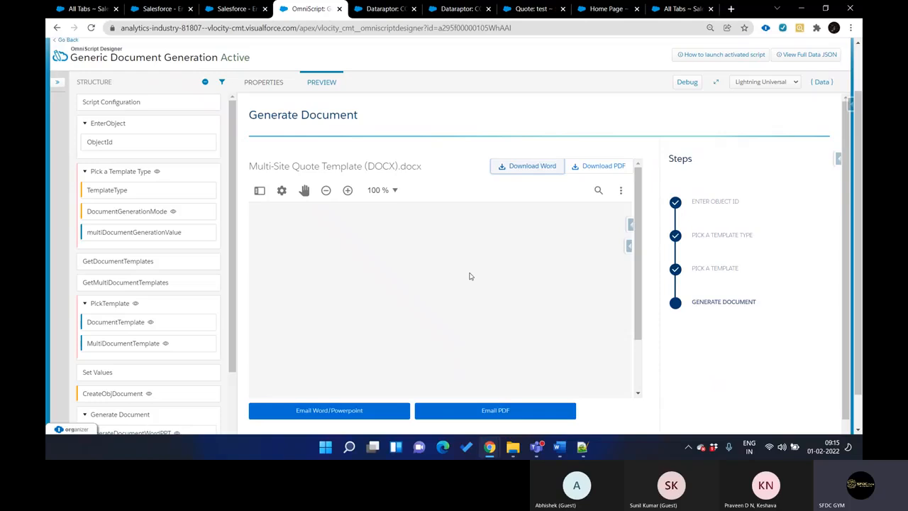
Inspect the properties of the EmailPDFPPT email action in the Generate Document step of the OmniScript
scroll(860, 170, down, 1)
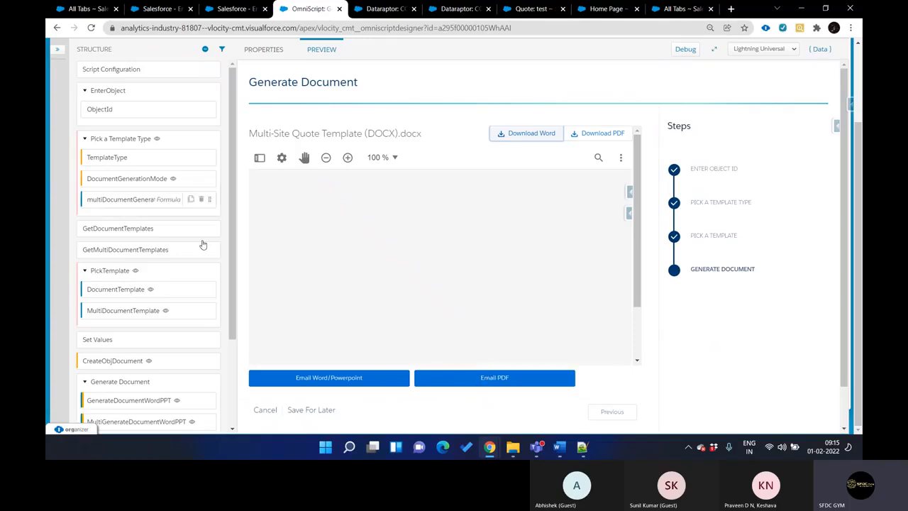
scroll(181, 343, down, 2)
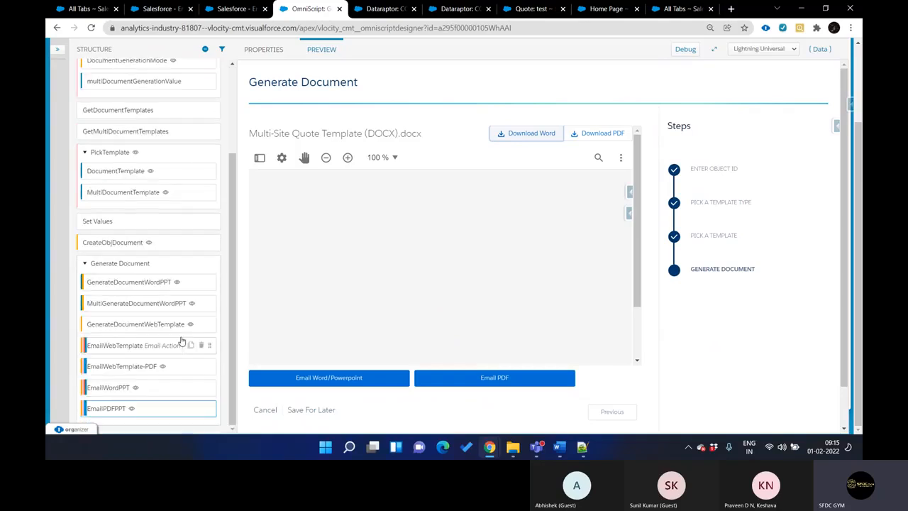
click(146, 407)
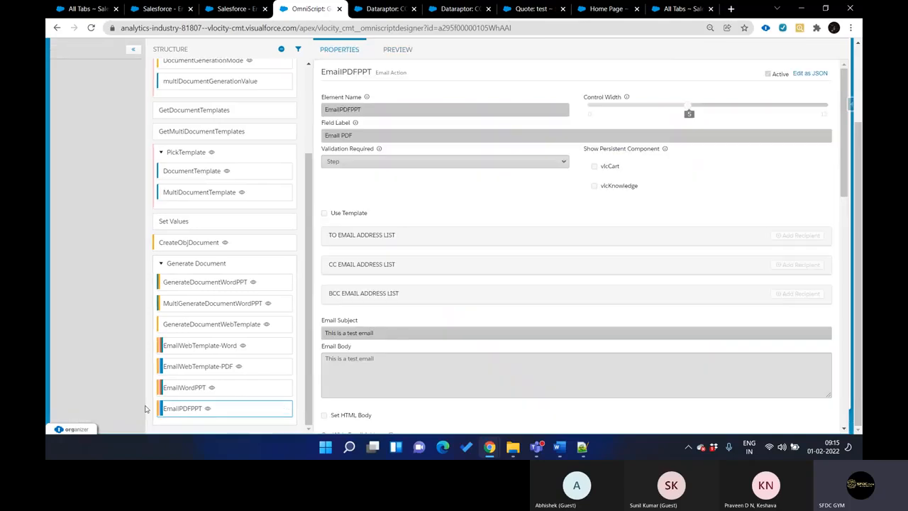
scroll(417, 138, up, 2)
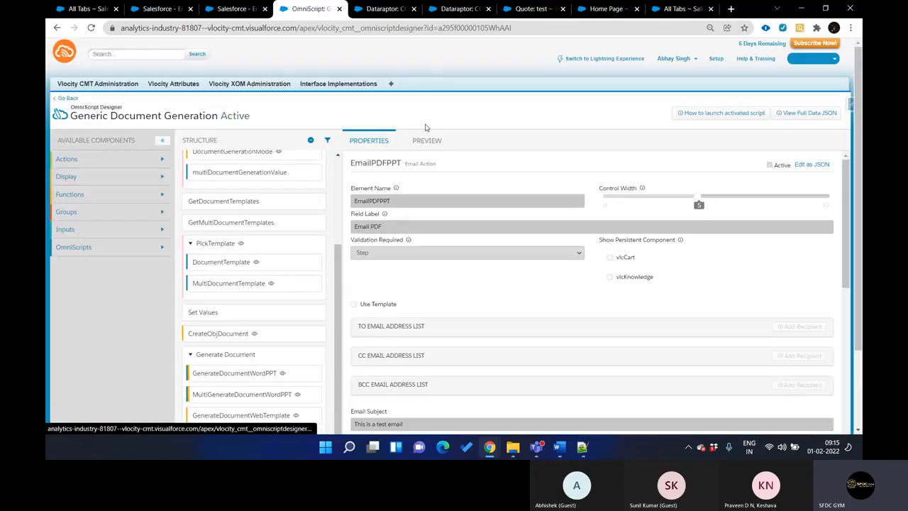
Show the data JSON in the OmniScript preview, check the quote ID and copy the pdfGenContentVersionId value
click(430, 141)
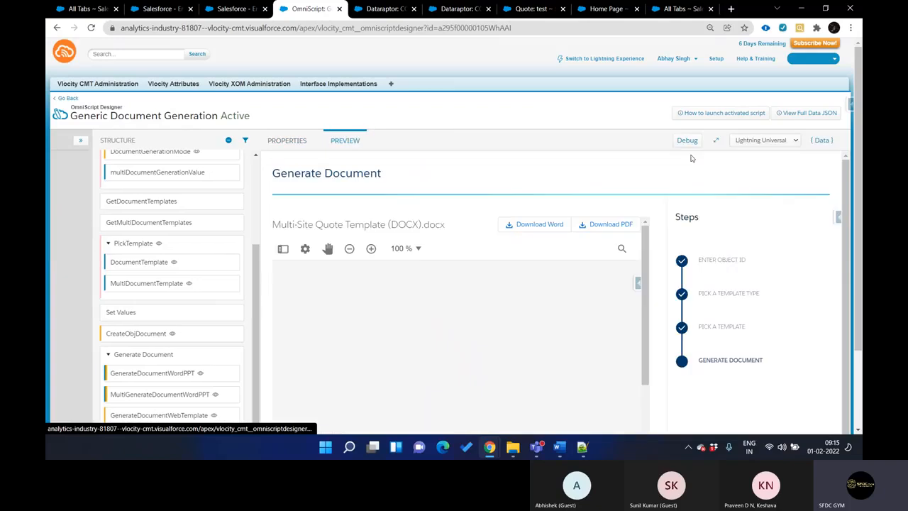
click(822, 141)
scroll(778, 271, down, 10)
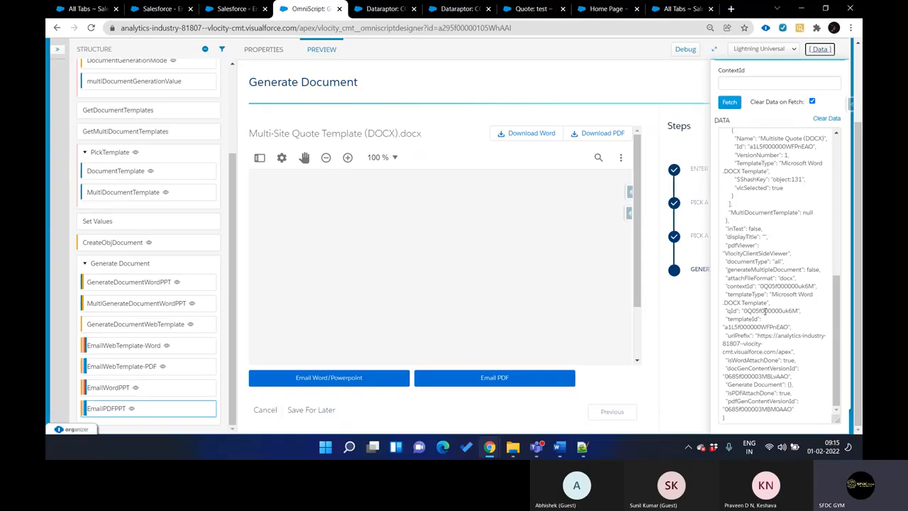
double_click(764, 310)
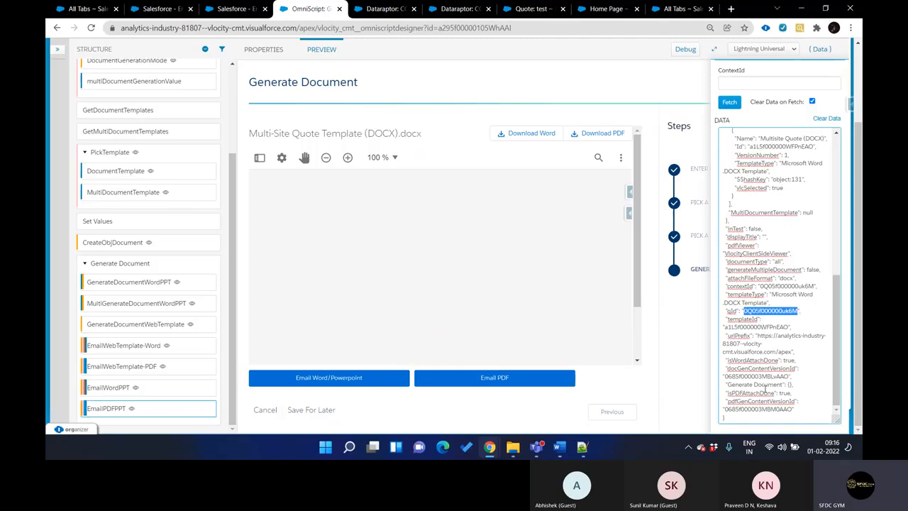
double_click(762, 408)
key(ctrl+c)
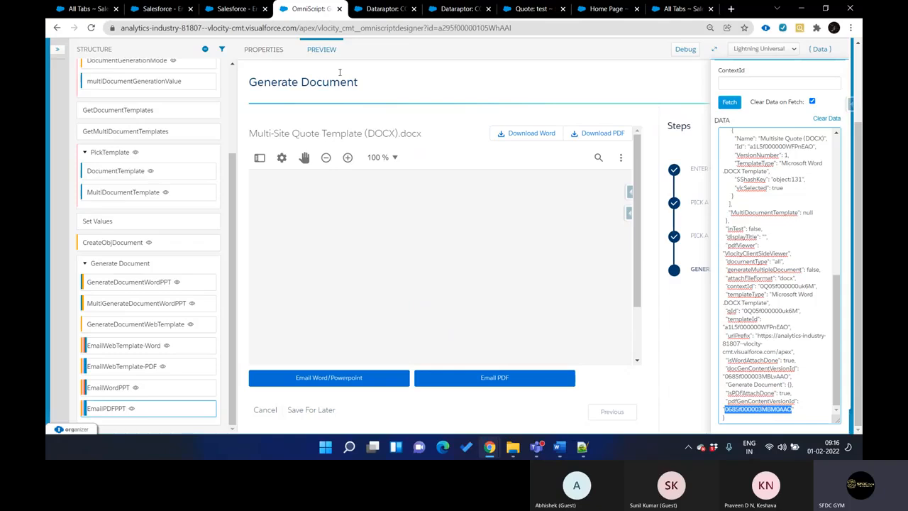
Open the generated PDF's file record by replacing the Home Page address path with the copied content version ID
click(235, 9)
key(ctrl+Tab)
key(ctrl+Tab)
key(ctrl+Tab)
key(ctrl+Tab)
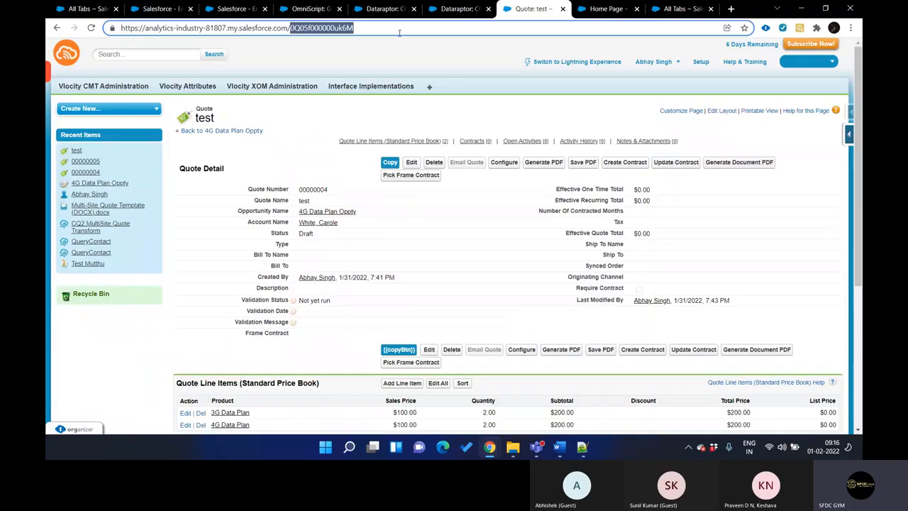
key(ctrl+Tab)
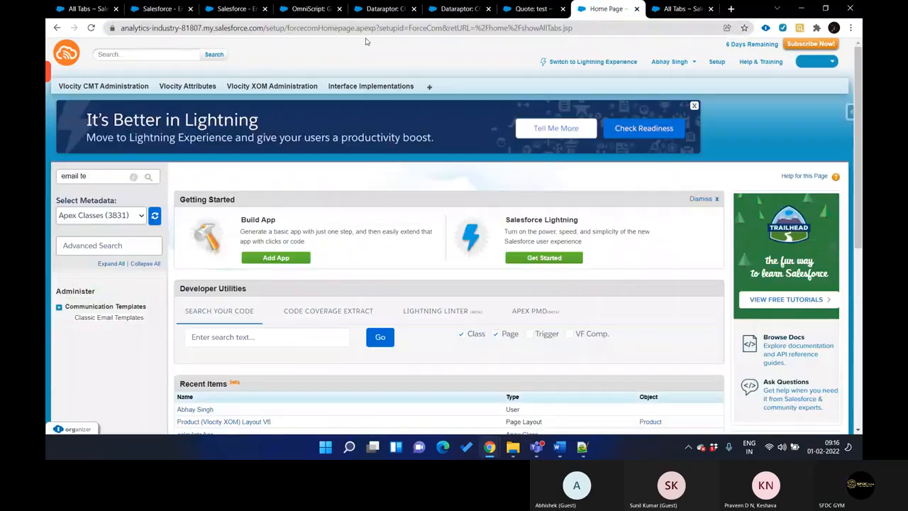
drag(263, 28, 573, 28)
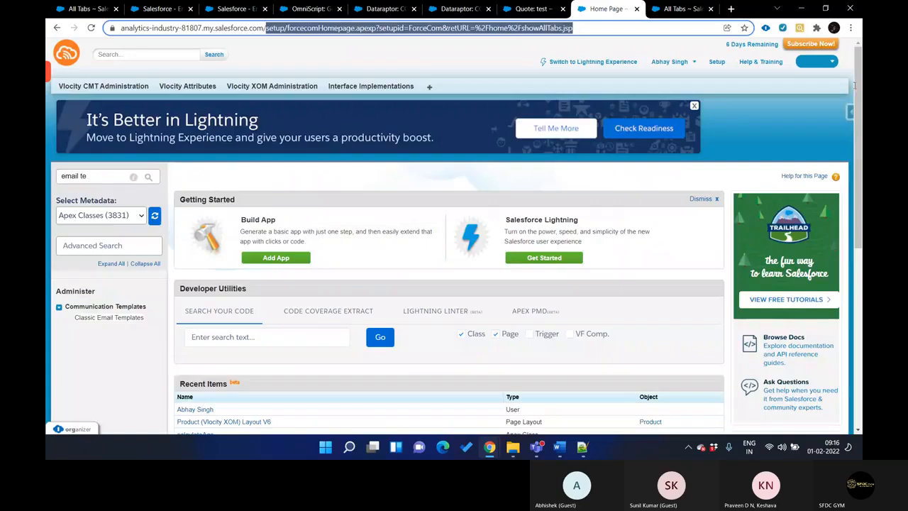
key(ctrl+v)
key(Return)
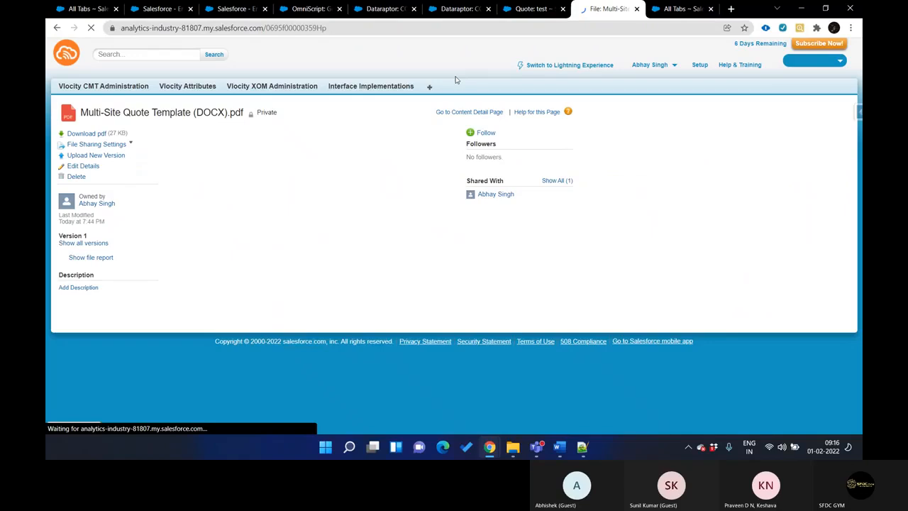
Download the Multi-Site Quote Template (DOCX) PDF from its file record, open it and review its pages
click(101, 135)
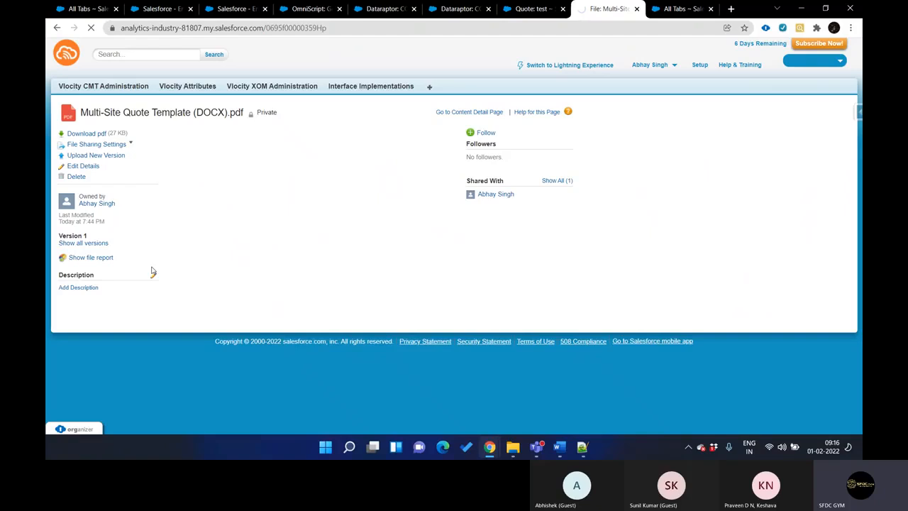
click(91, 417)
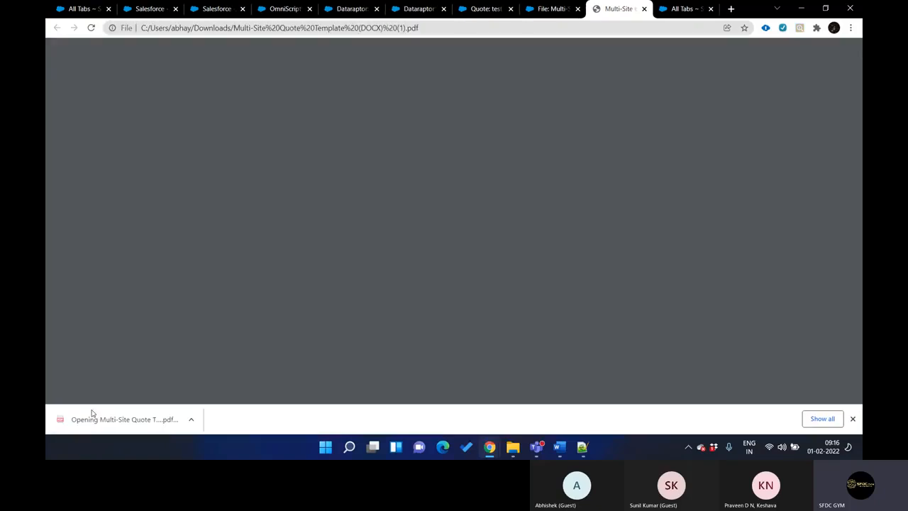
scroll(371, 257, down, 3)
scroll(371, 258, down, 15)
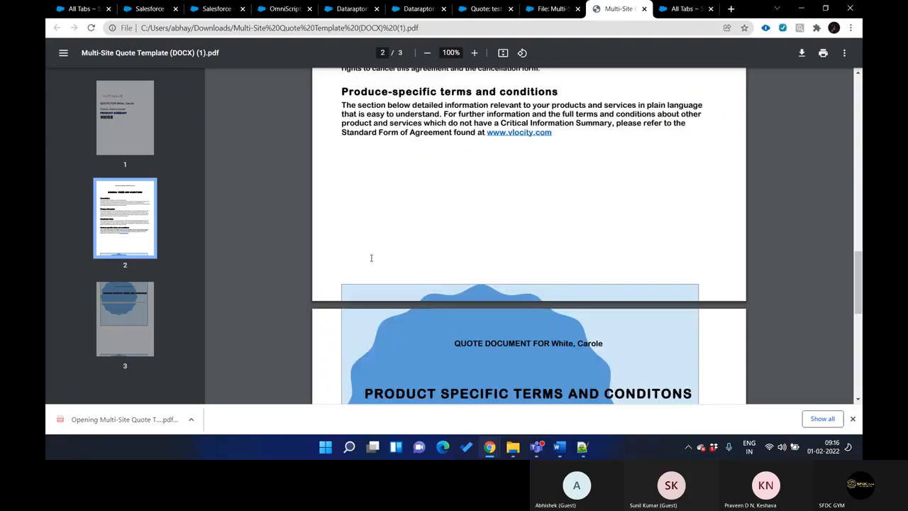
scroll(371, 257, down, 2)
scroll(371, 257, up, 3)
scroll(371, 258, down, 3)
scroll(371, 257, up, 20)
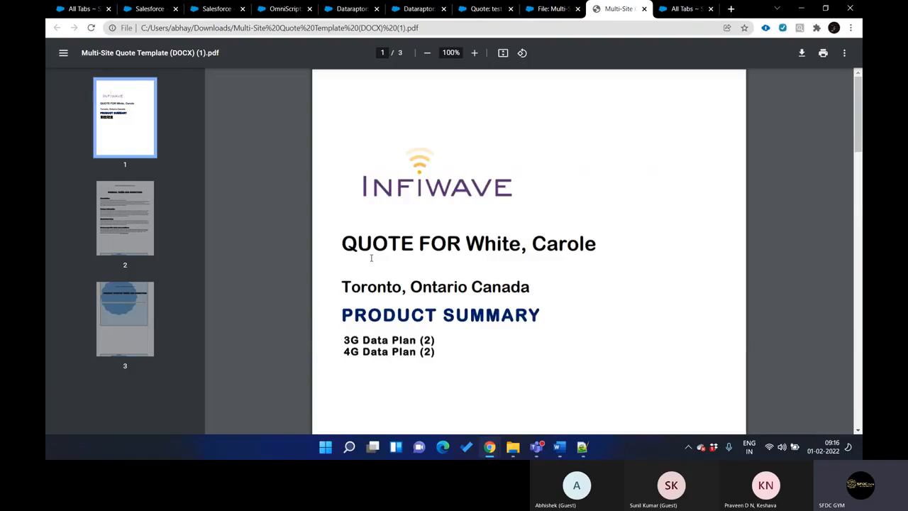
Close the PDF and return to the output mappings of the CQ2 MultiSite Quote Extract DataRaptor
key(ctrl+shift+Tab)
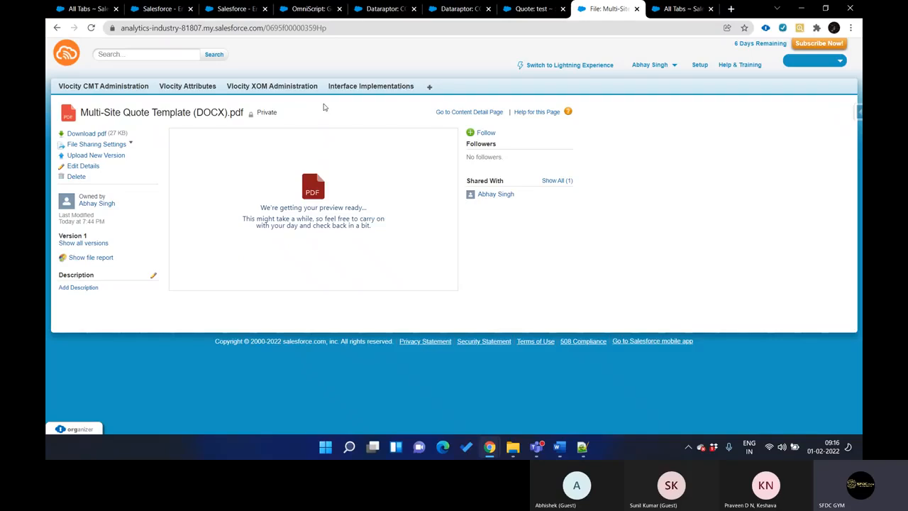
key(ctrl+shift+Tab)
key(ctrl+shift+Tab)
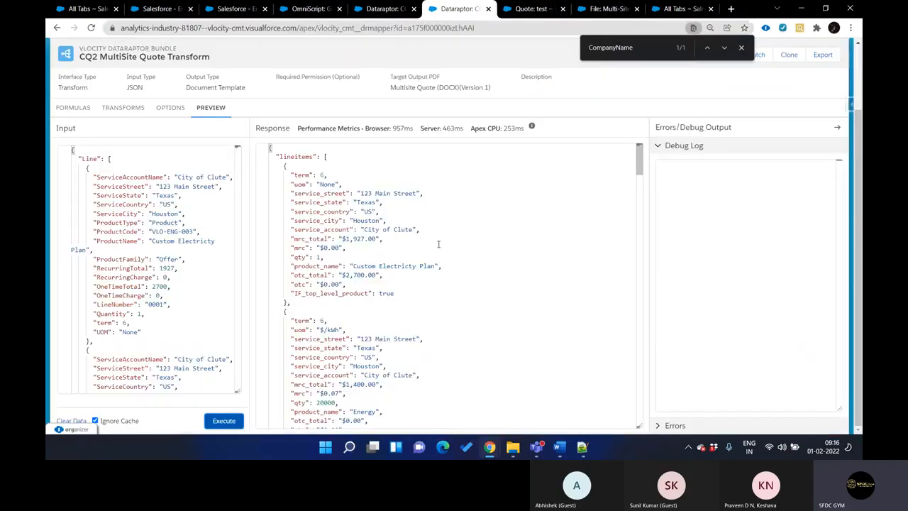
key(ctrl+shift+Tab)
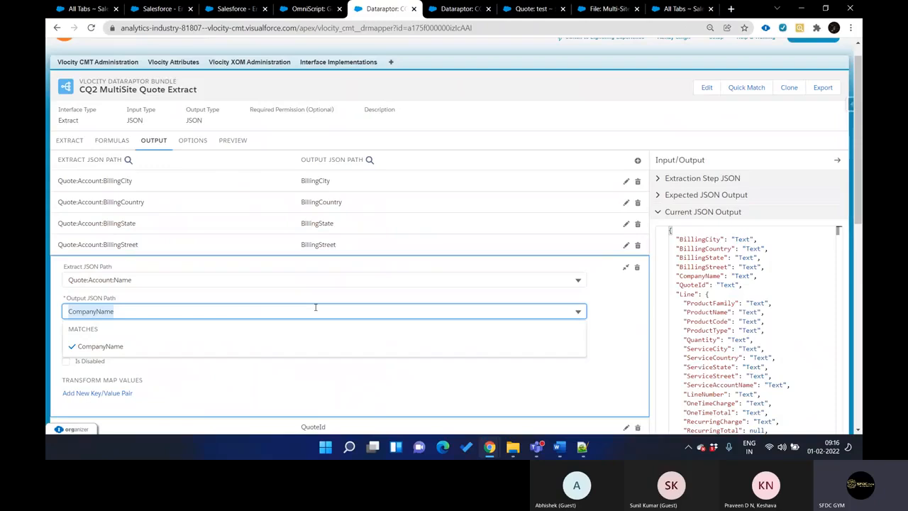
Highlight top_level_product in the Word template's IF token and return to the CQ2 MultiSite Quote Extract mappings
mouse_move(559, 447)
click(506, 386)
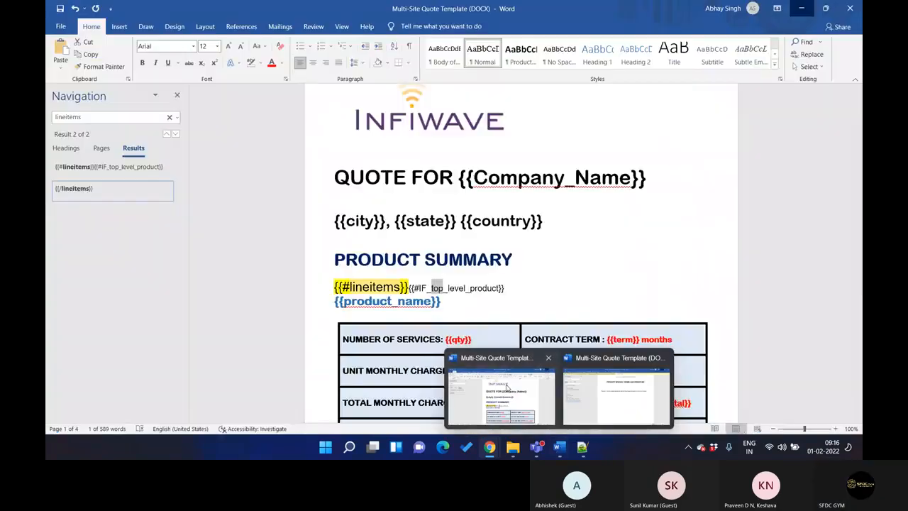
click(432, 288)
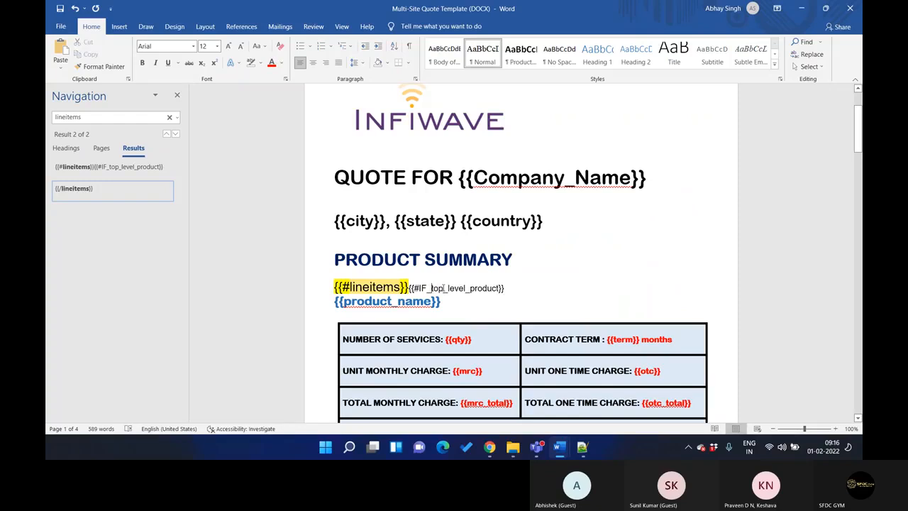
shift+click(499, 288)
key(ctrl+c)
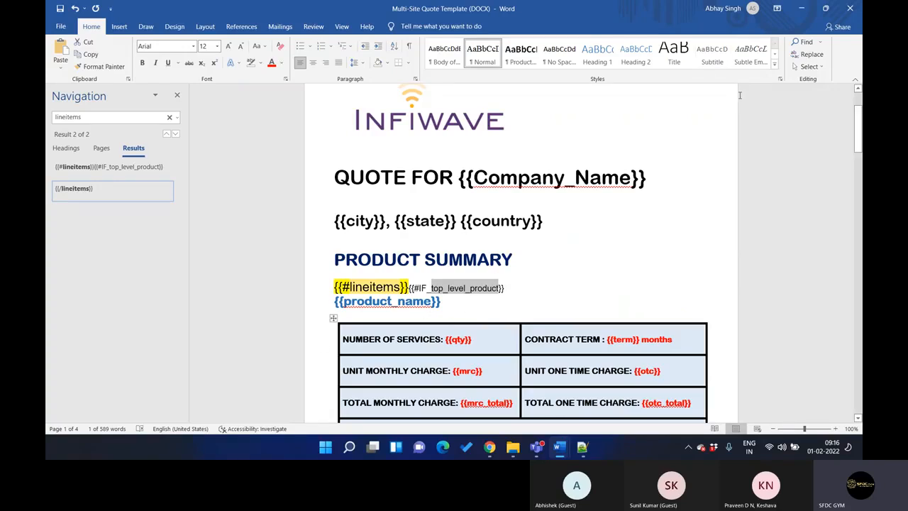
click(801, 8)
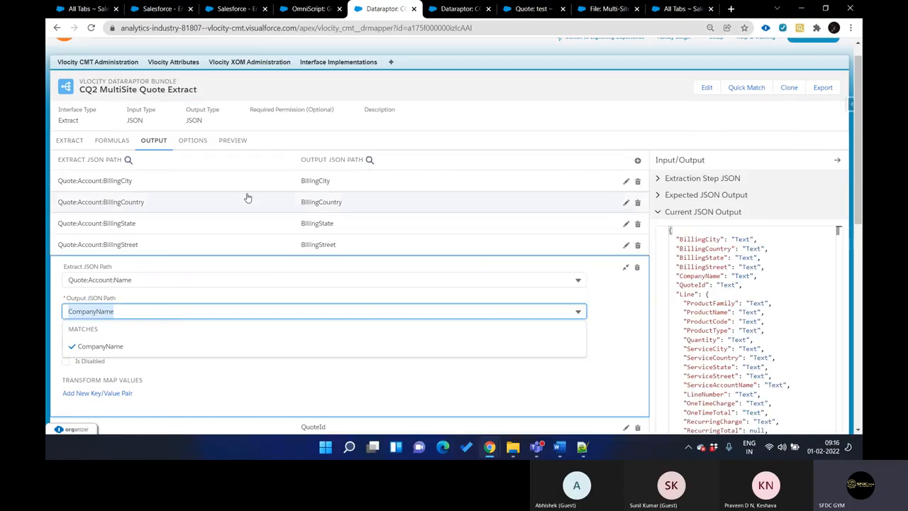
scroll(187, 206, up, 1)
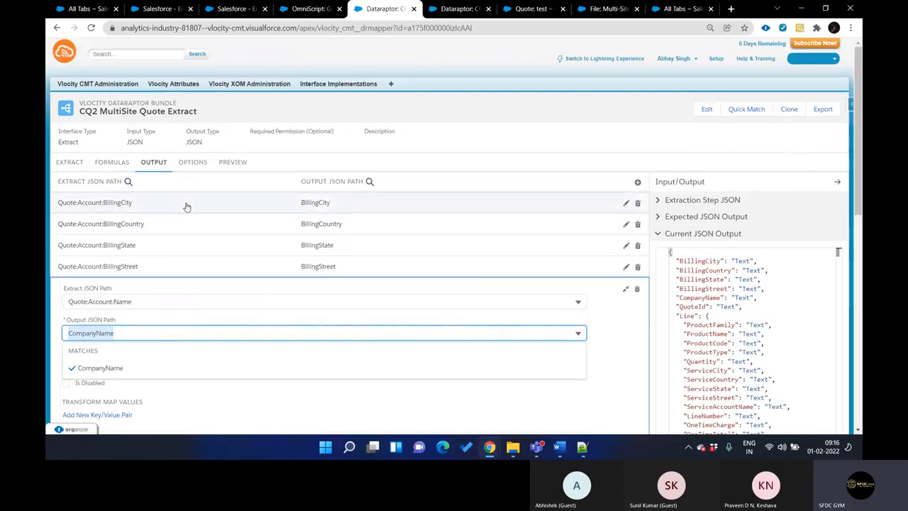
Open the formulas of the CQ2 MultiSite Quote Transform DataRaptor and search the page for top_level_product
click(307, 11)
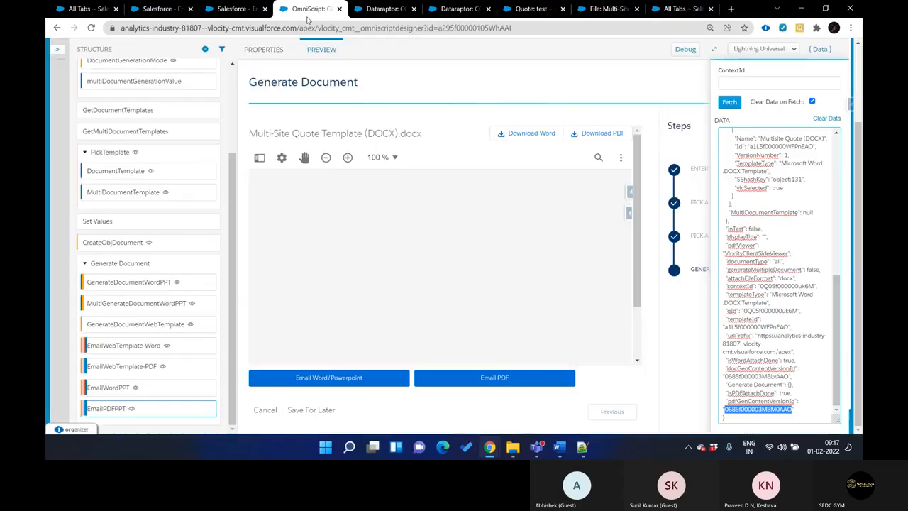
key(ctrl+shift+Tab)
key(ctrl+Tab)
key(ctrl+Tab)
key(ctrl+Tab)
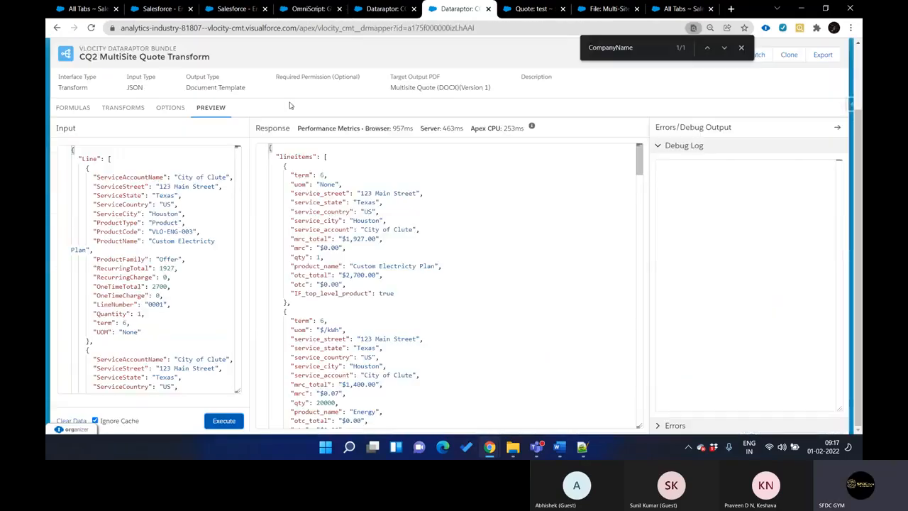
key(ctrl+shift+Tab)
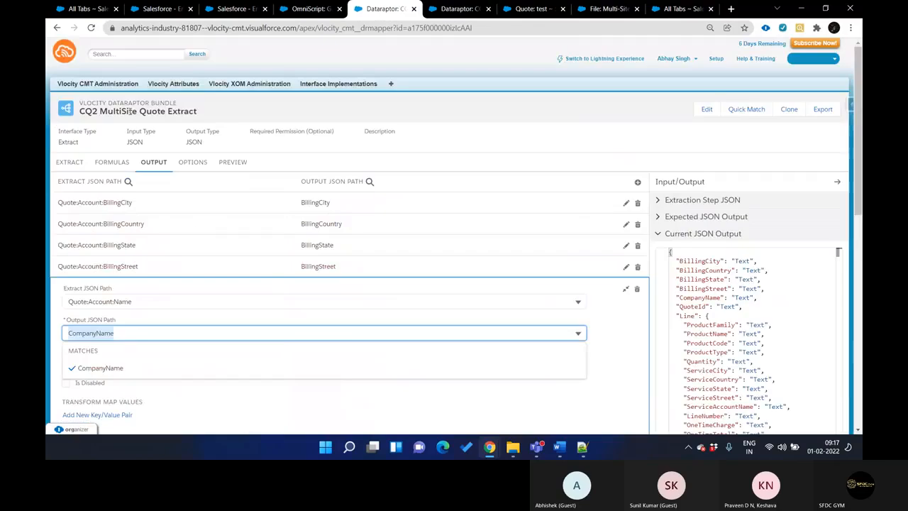
key(ctrl+Tab)
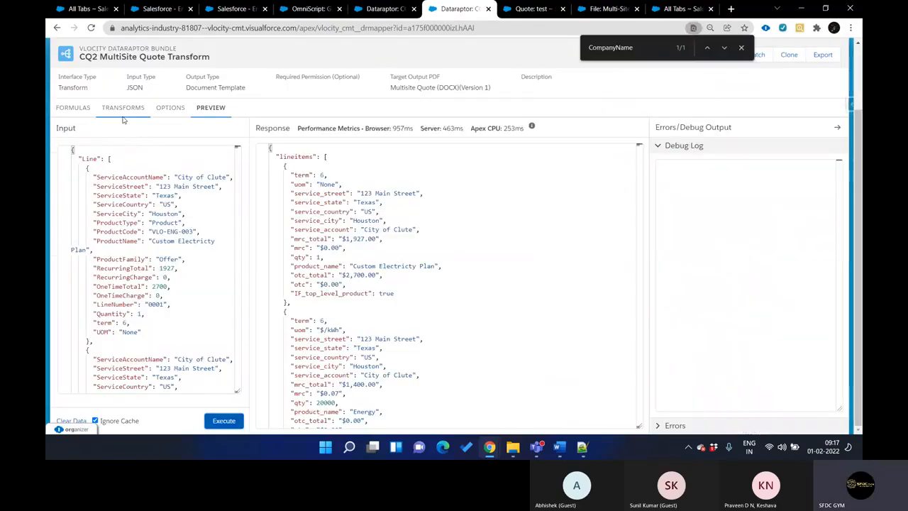
click(78, 109)
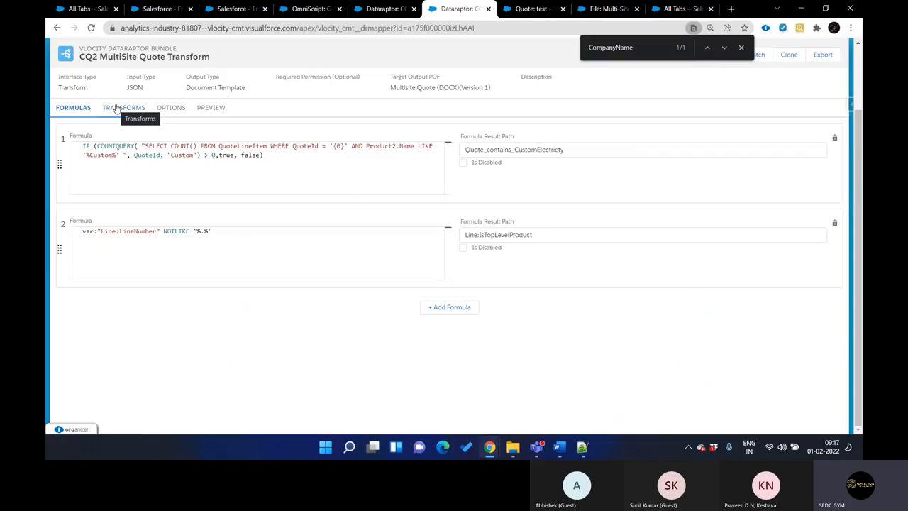
key(ctrl+f)
key(ctrl+v)
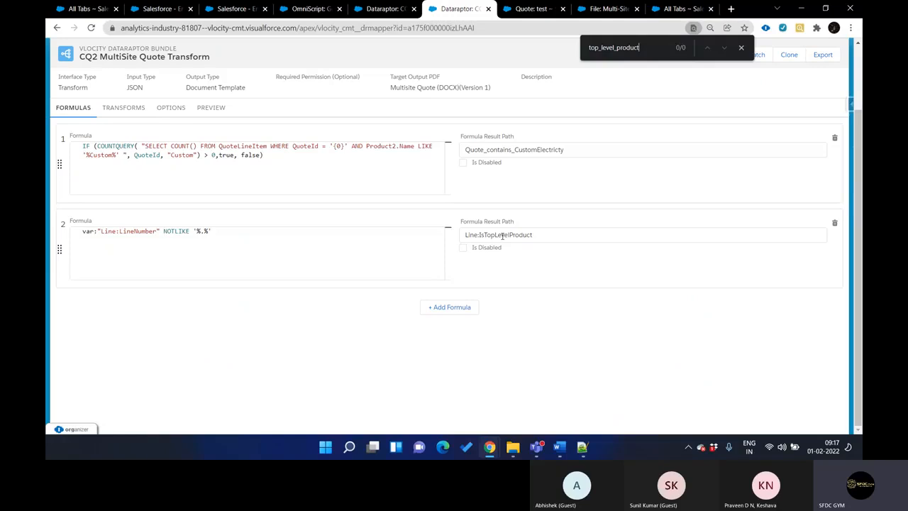
Highlight the LineNumber NOTLIKE formula and its IsTopLevelProduct result path in the second formula
drag(479, 234, 524, 235)
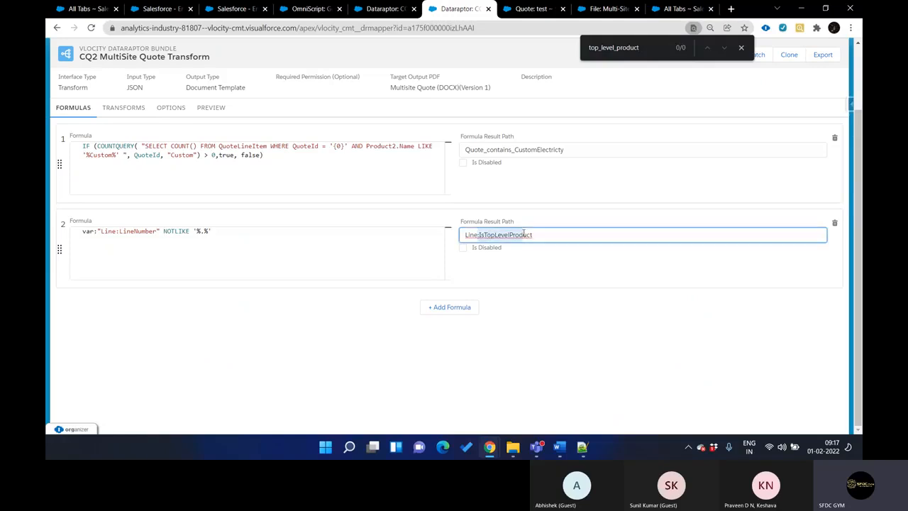
click(510, 235)
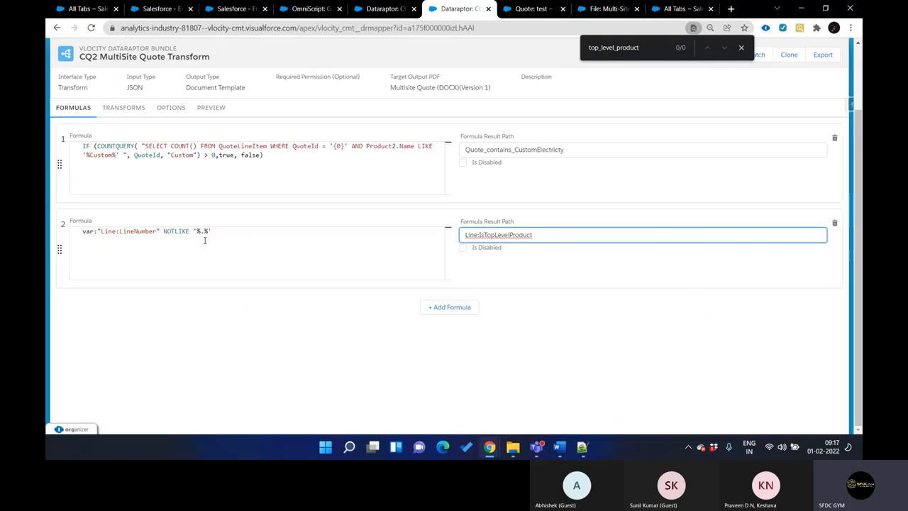
drag(83, 232, 209, 232)
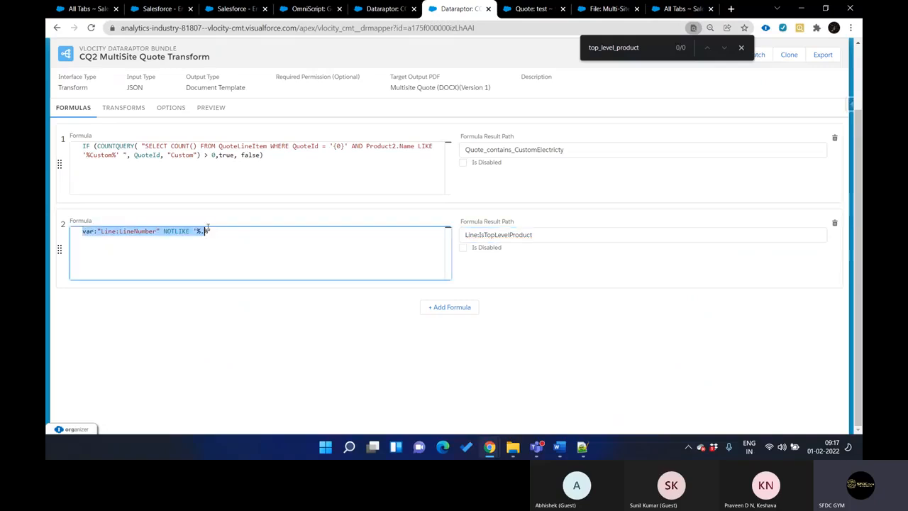
drag(479, 235, 539, 238)
key(ctrl+c)
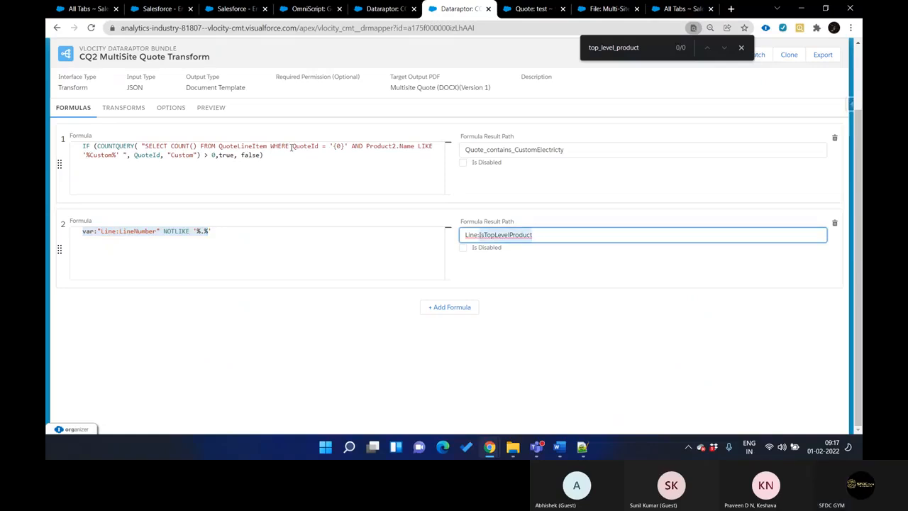
Open the transform mappings of CQ2 MultiSite Quote Transform and search them for IsTopLevelProduct
click(164, 114)
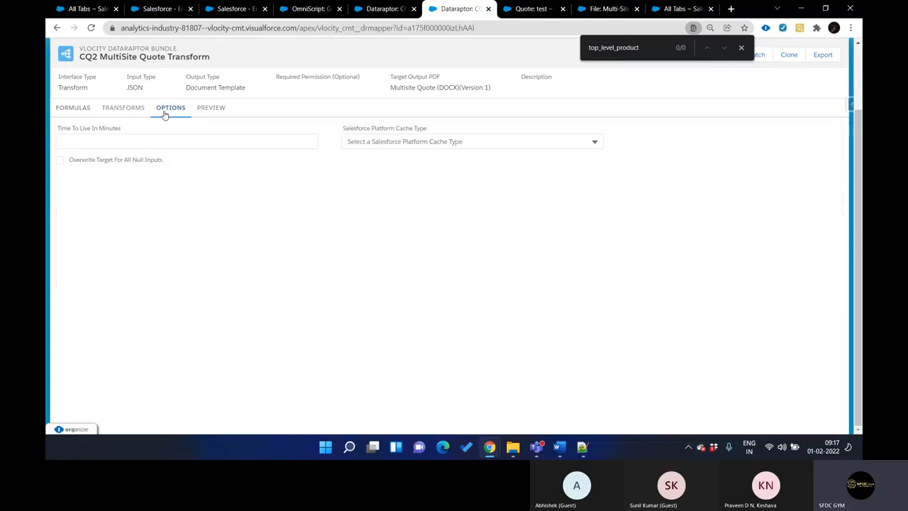
click(124, 109)
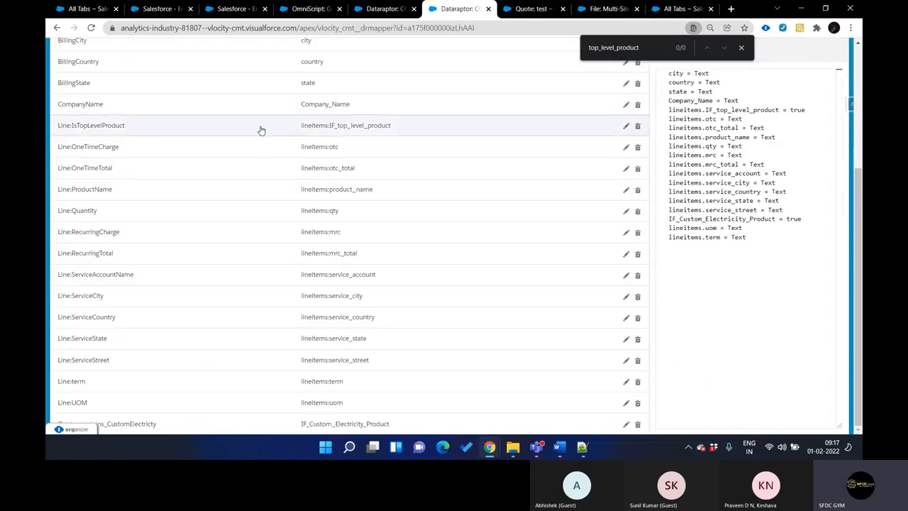
key(ctrl+v)
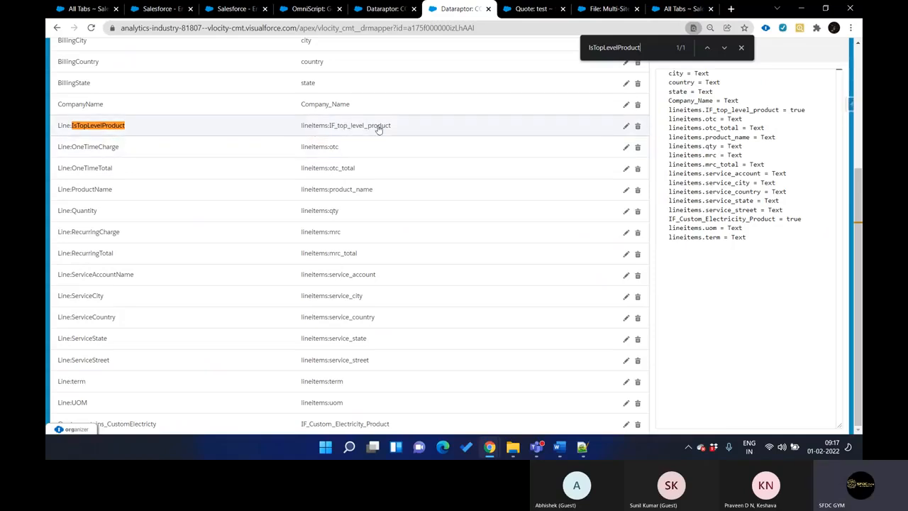
scroll(216, 153, up, 3)
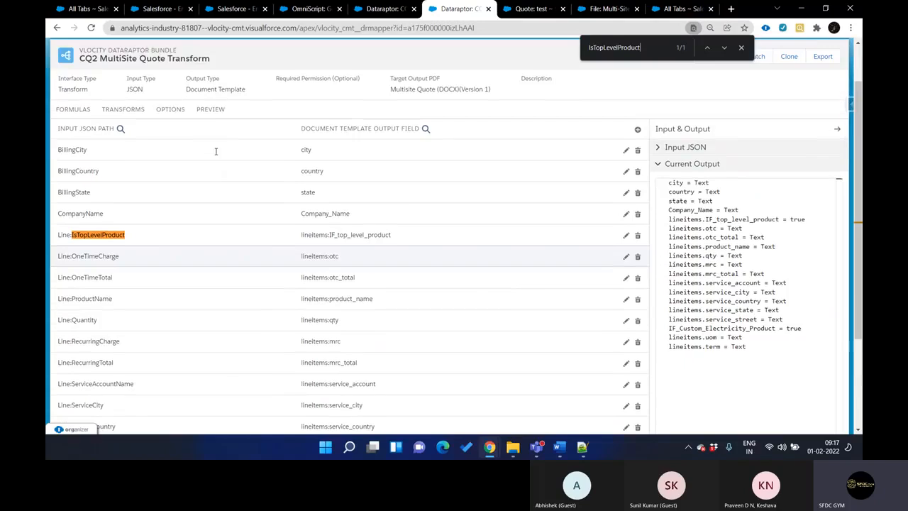
key(ctrl+Page_Up)
key(ctrl+Page_Down)
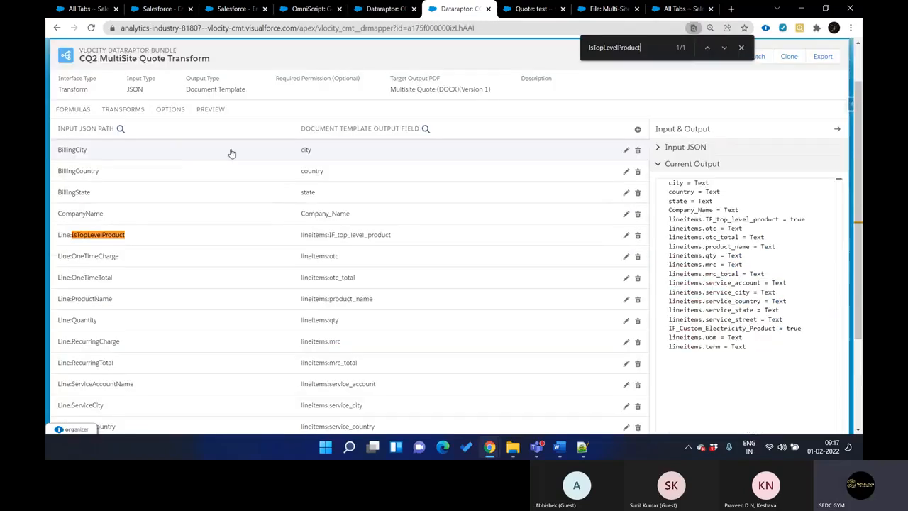
Return to the DataRaptor's formulas and select LineNumber in the second formula
click(71, 112)
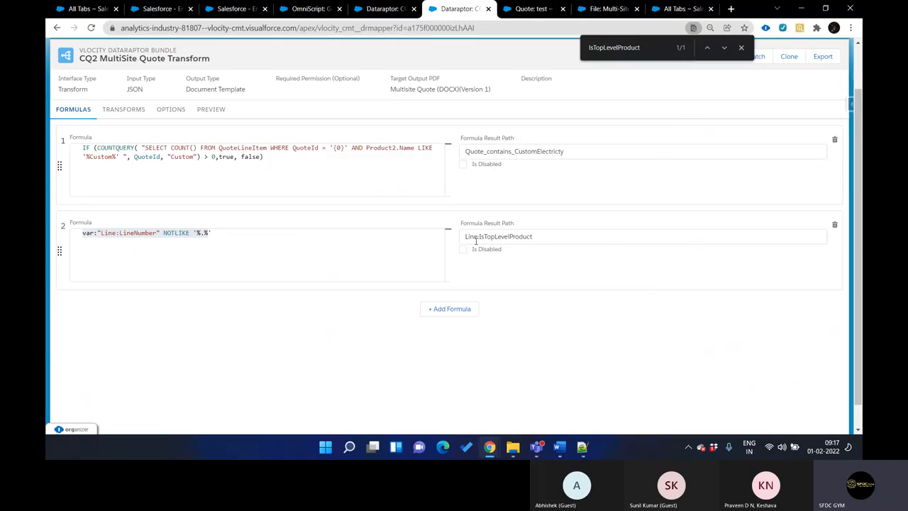
click(164, 235)
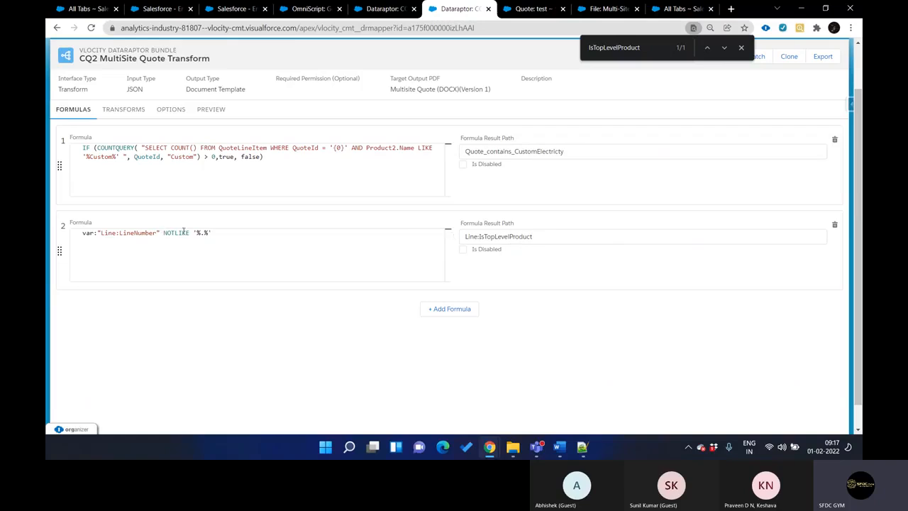
double_click(132, 232)
key(ctrl+c)
Open the test quote's 3G Data Plan line item and show all its data in Salesforce Inspector, filtered by LineNumber
key(ctrl+Tab)
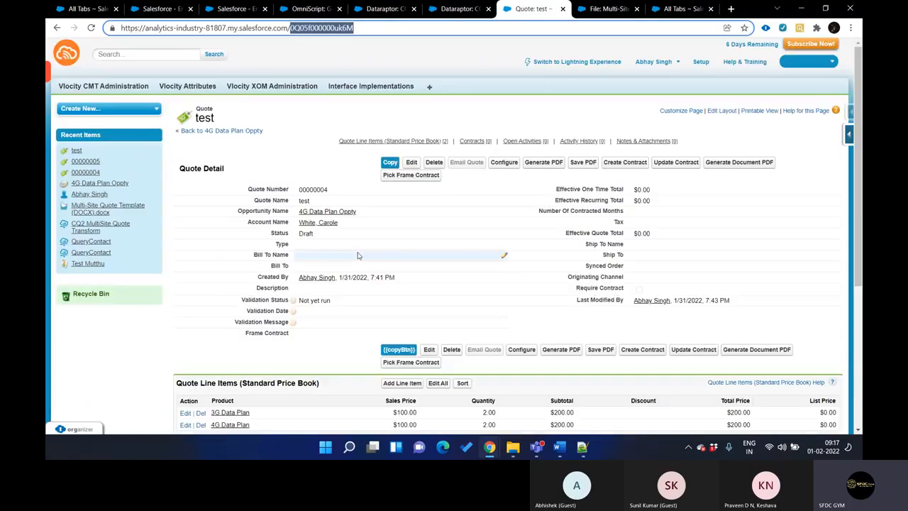
scroll(359, 257, down, 3)
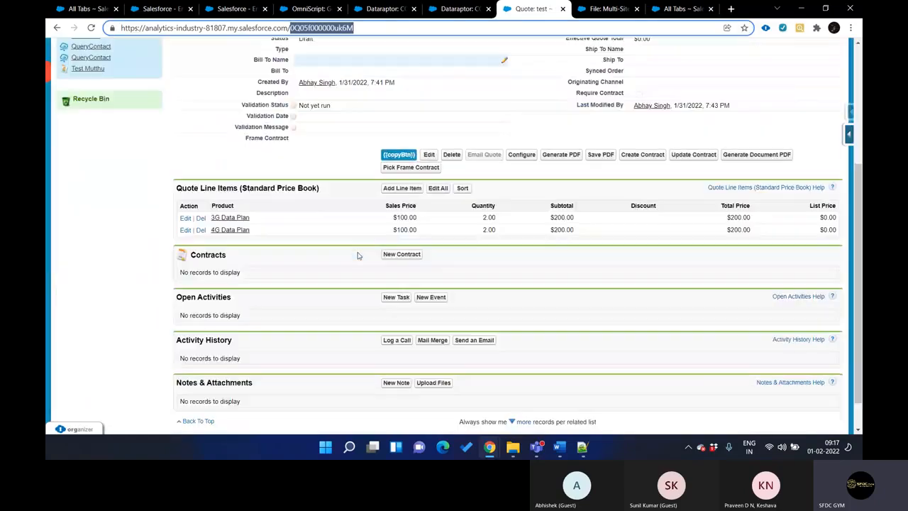
ctrl+click(227, 219)
key(ctrl+Tab)
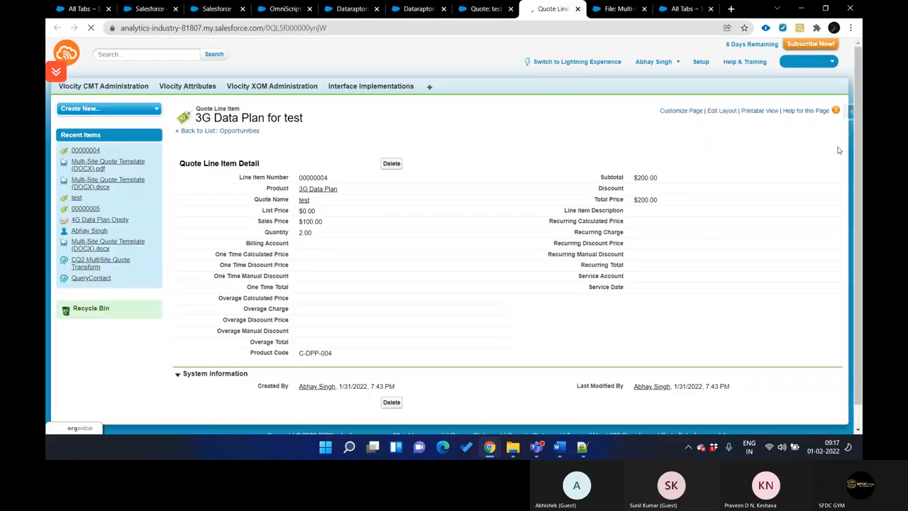
key(ctrl+f)
text(LineNumber)
click(844, 133)
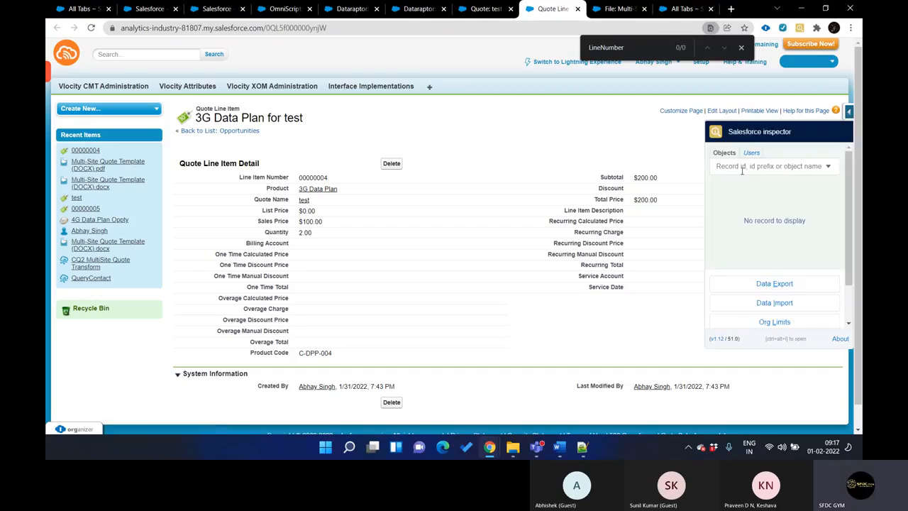
click(772, 254)
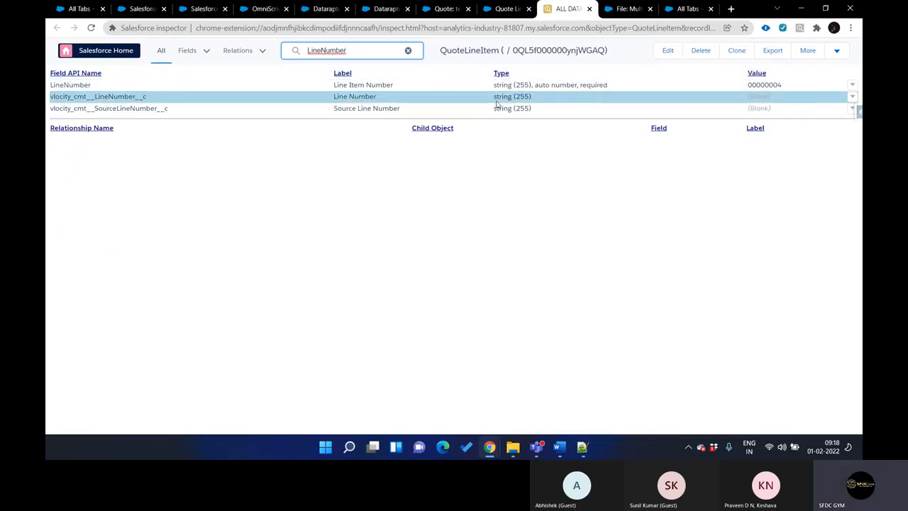
Set vlocity_cmt__LineNumber__c of the 3G Data Plan line item to test1 and save the record
double_click(758, 97)
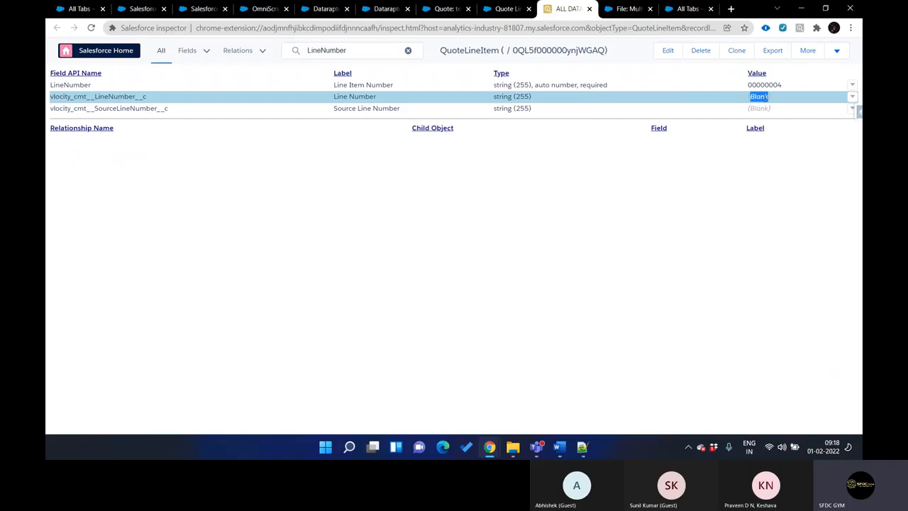
text(test1)
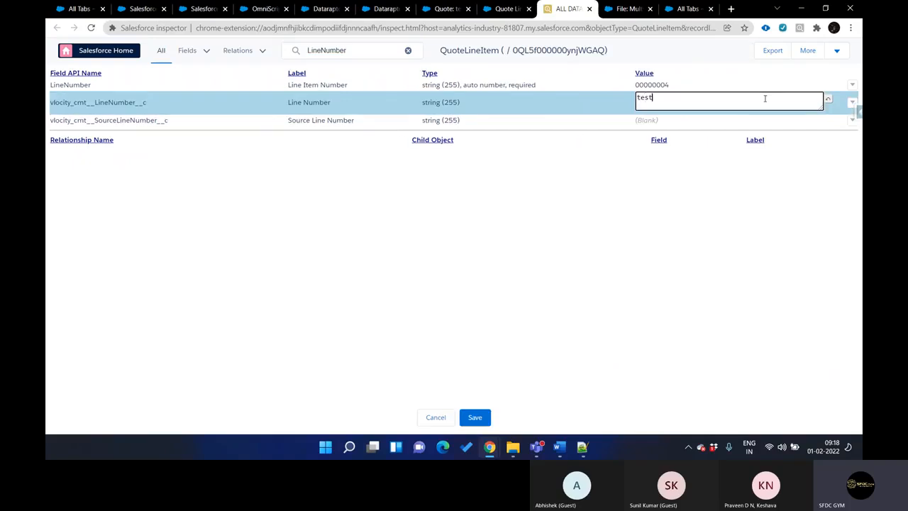
click(478, 418)
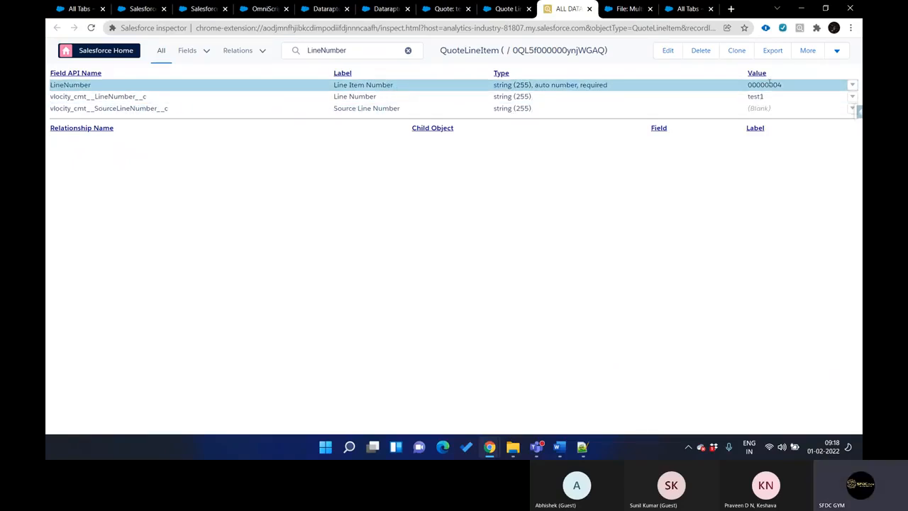
Open the test quote's 4G Data Plan line item and show all its data in Salesforce Inspector, filtered by LineNumber
click(506, 9)
click(447, 9)
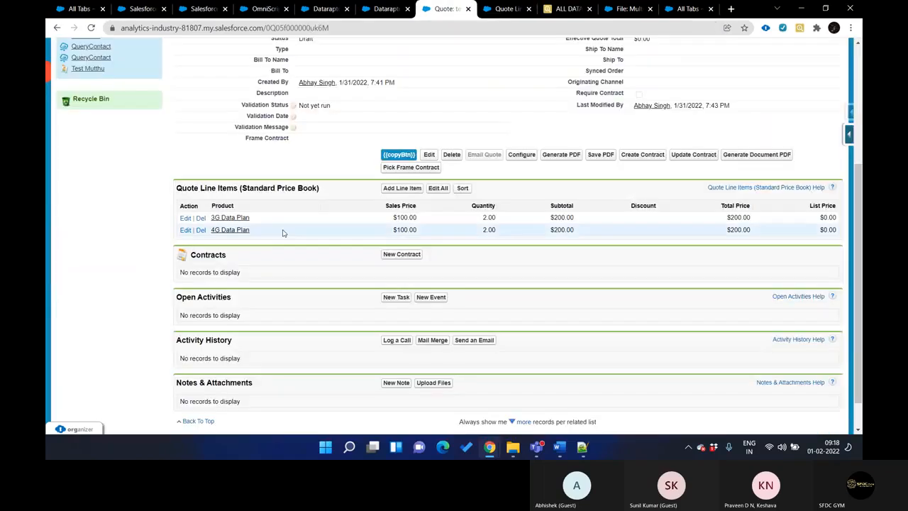
ctrl+click(245, 232)
key(ctrl+Tab)
key(ctrl+Tab)
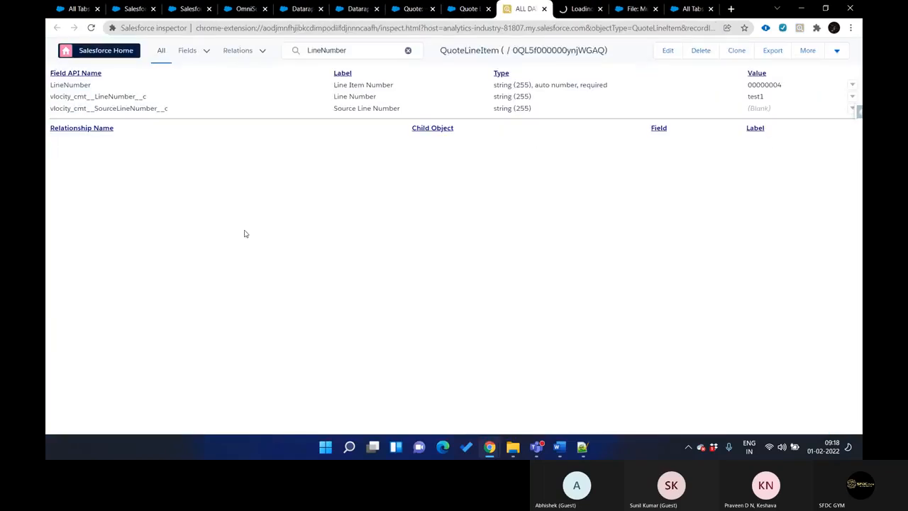
key(ctrl+w)
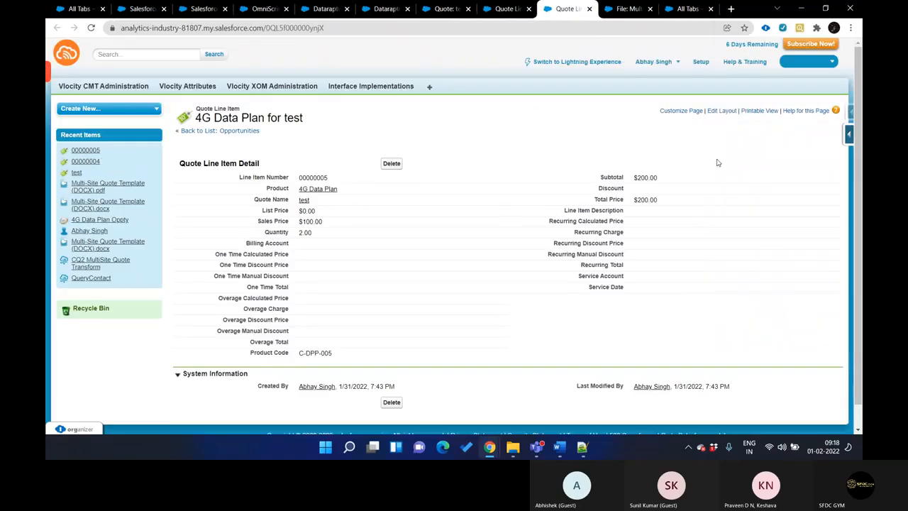
click(848, 113)
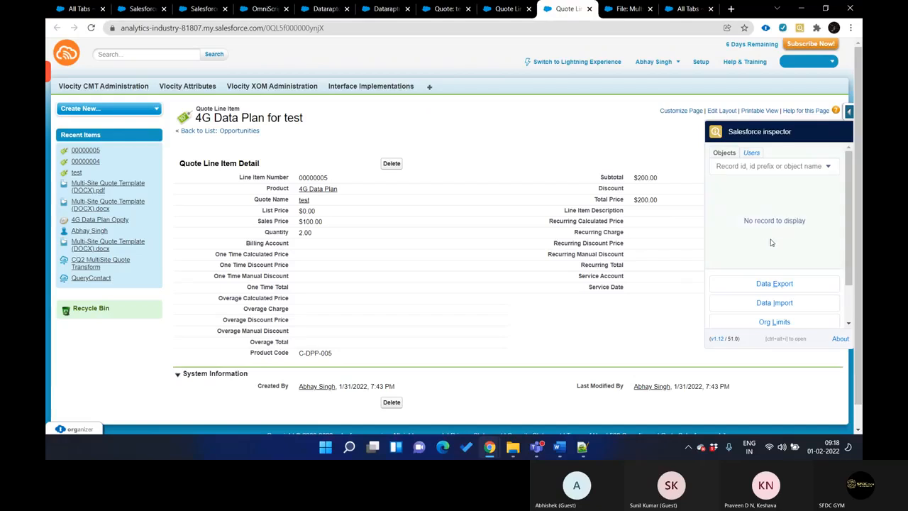
click(774, 255)
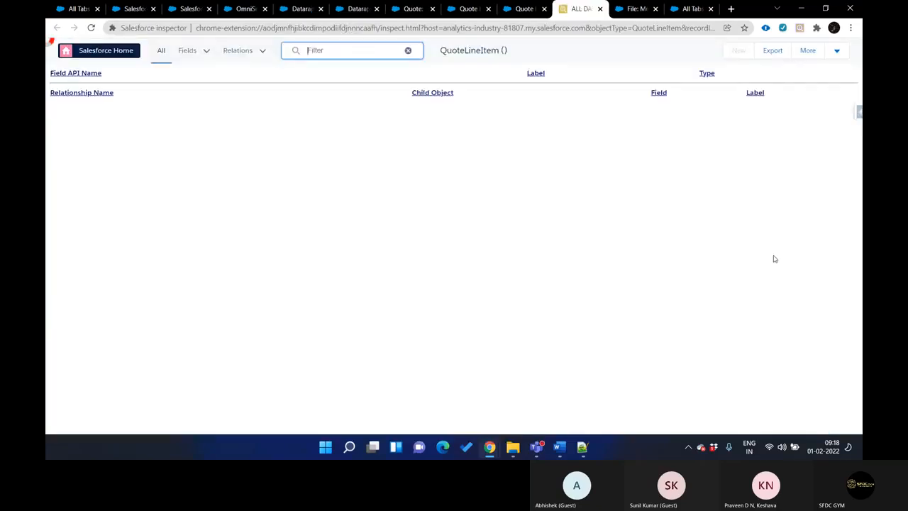
key(ctrl+v)
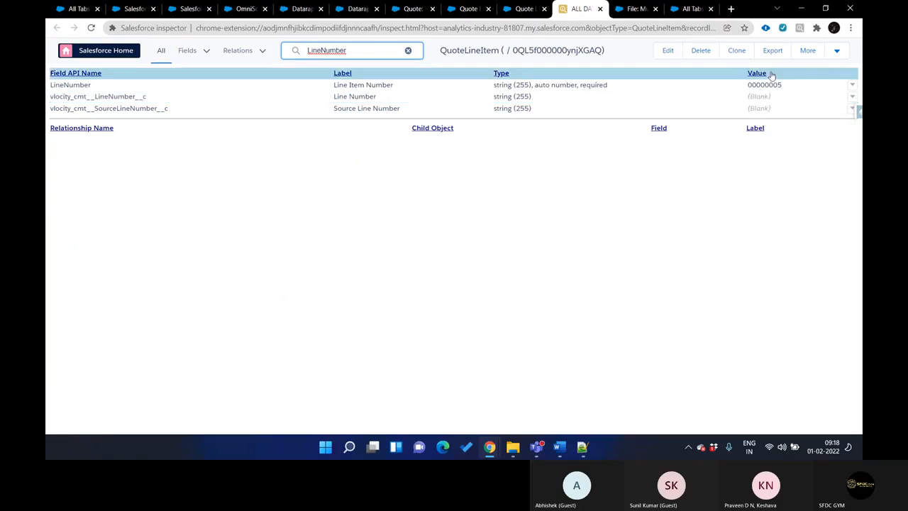
Set vlocity_cmt__LineNumber__c of the 4G Data Plan line item to test2 and save the record
click(776, 100)
double_click(776, 101)
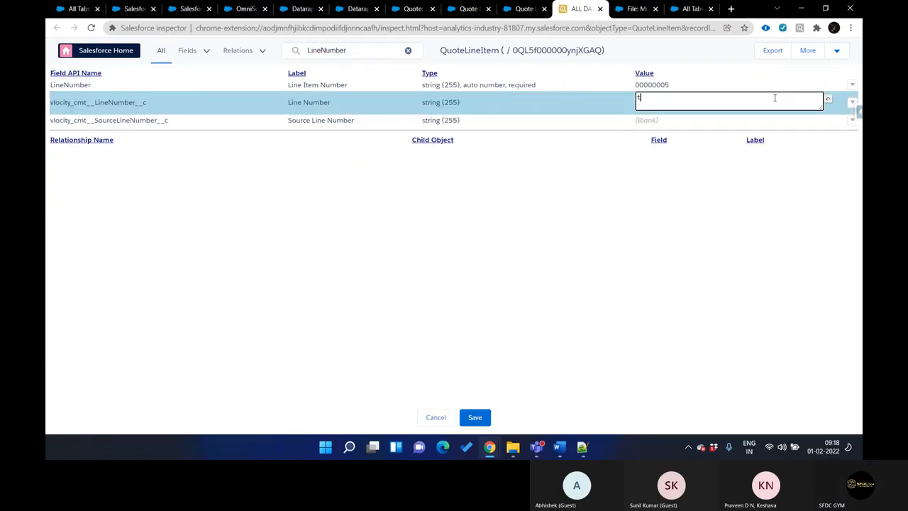
text(test2)
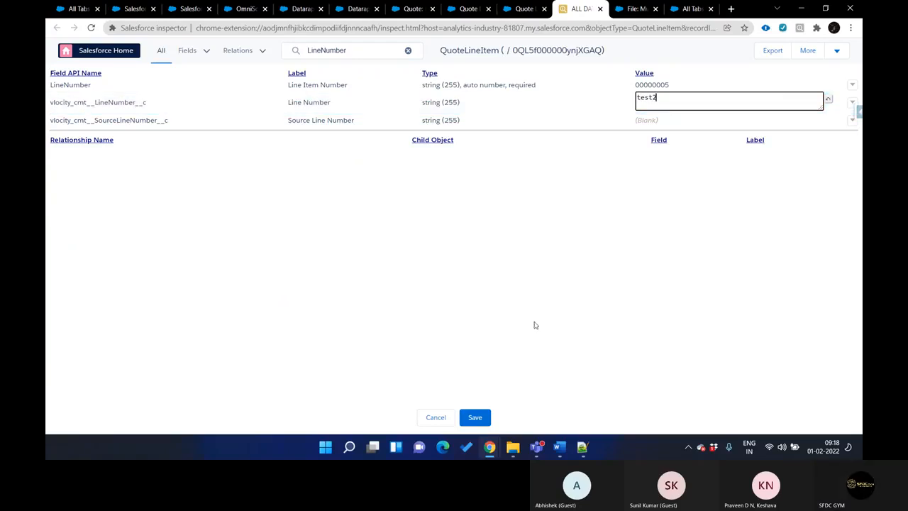
click(475, 417)
Go back to the formulas of the CQ2 MultiSite Quote Transform DataRaptor
key(ctrl+shift+Tab)
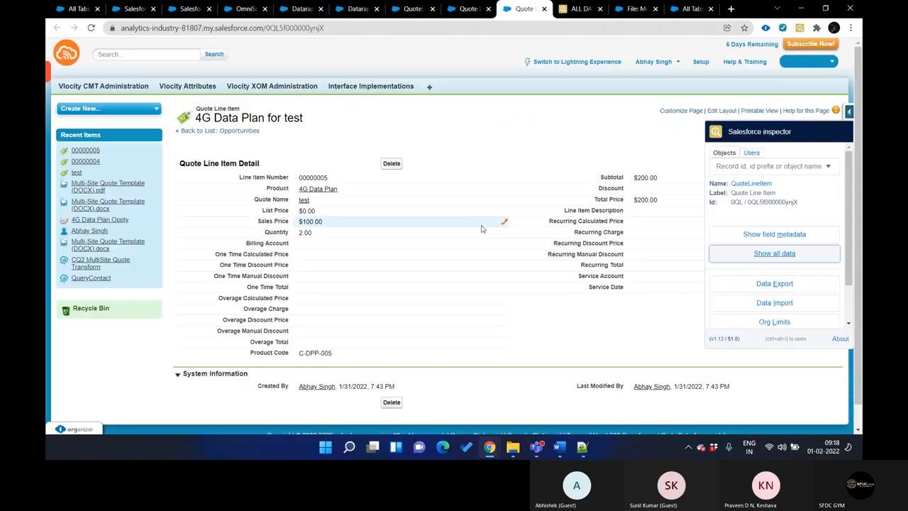
key(ctrl+shift+Tab)
key(ctrl+shift+Tab)
key(ctrl+shift+Tab)
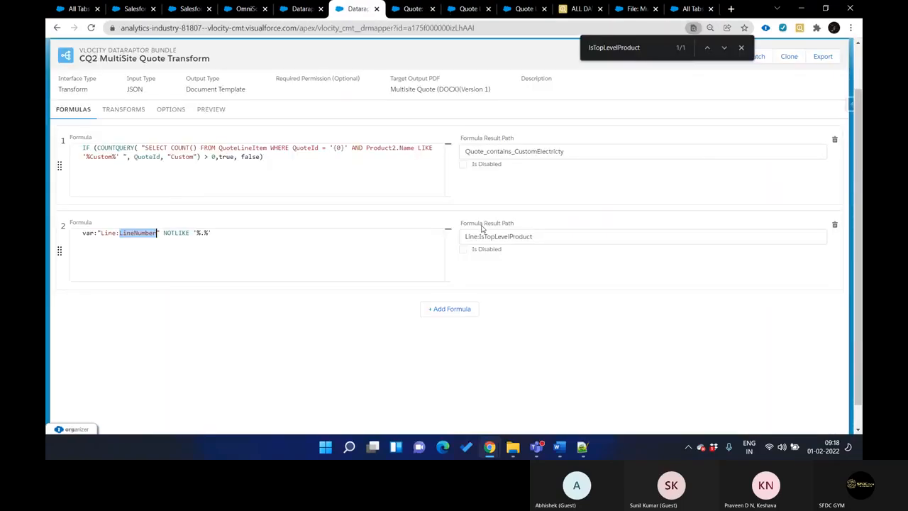
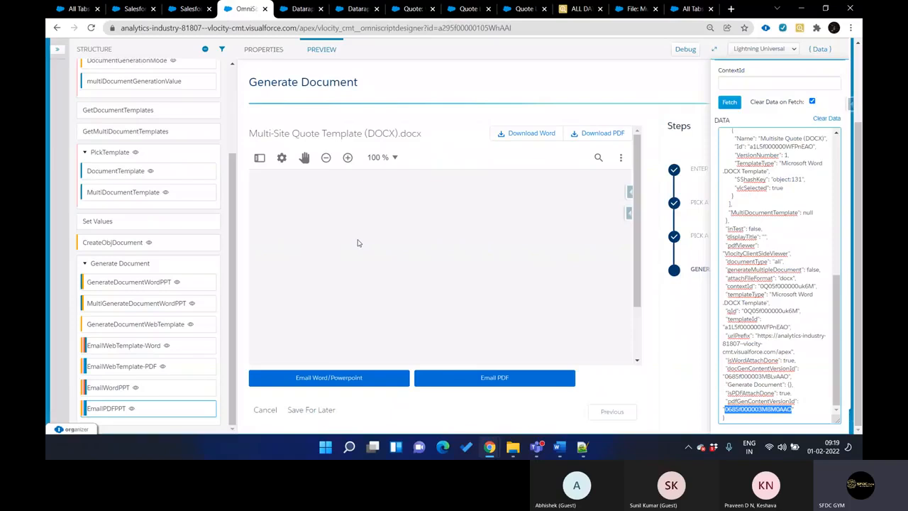
Clear the preview data of the Generic Document Generation OmniScript to restart it at the object ID entry
scroll(358, 215, up, 2)
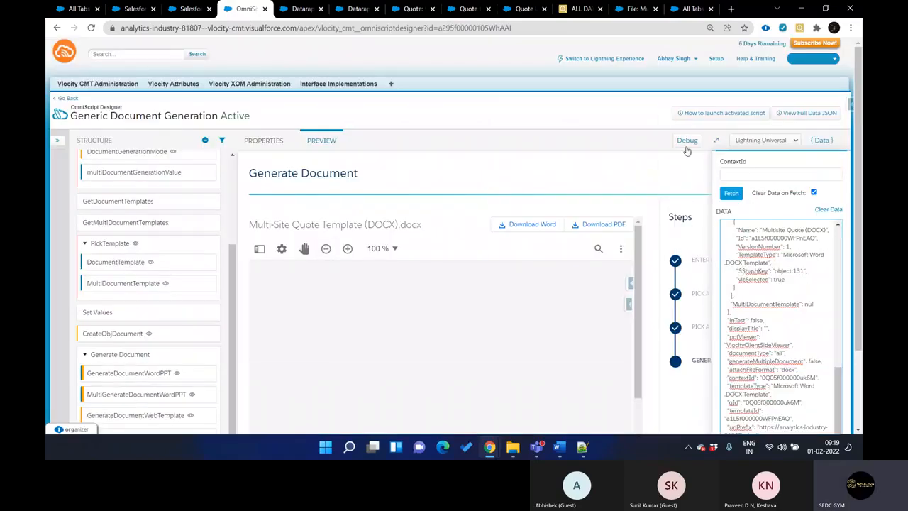
click(822, 141)
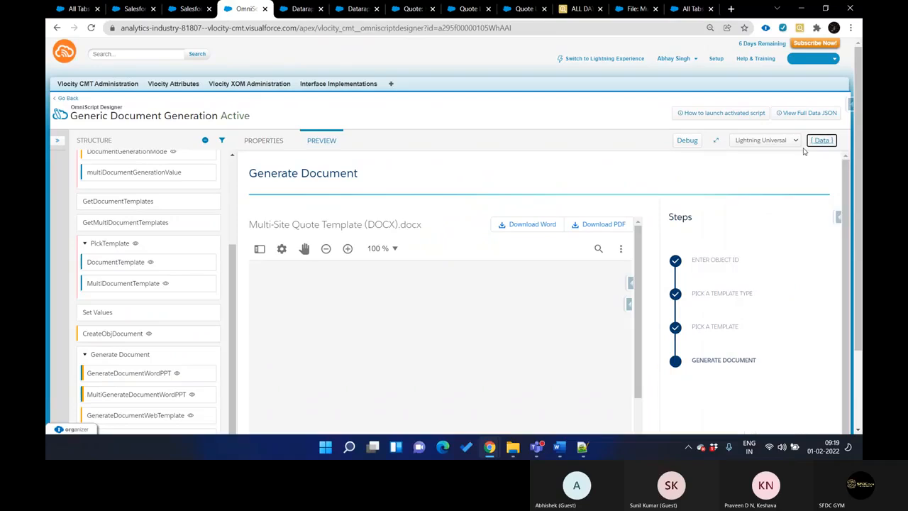
click(821, 141)
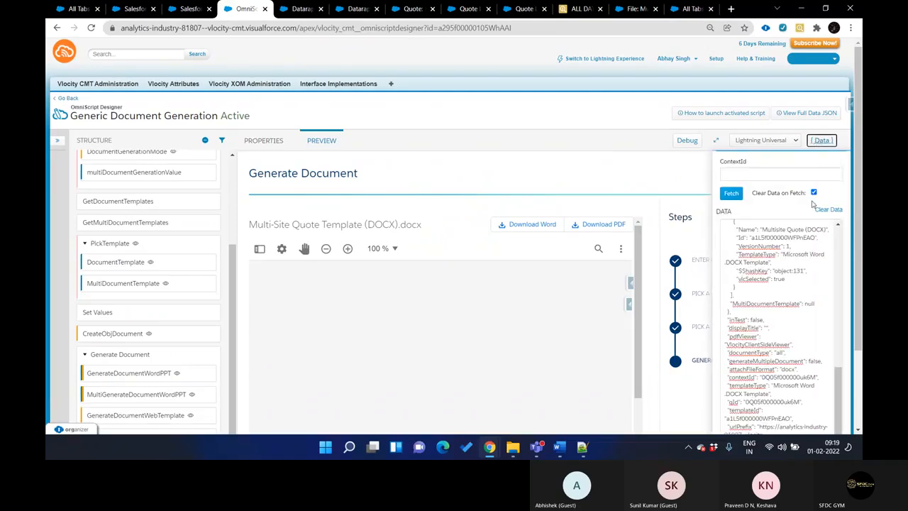
click(827, 209)
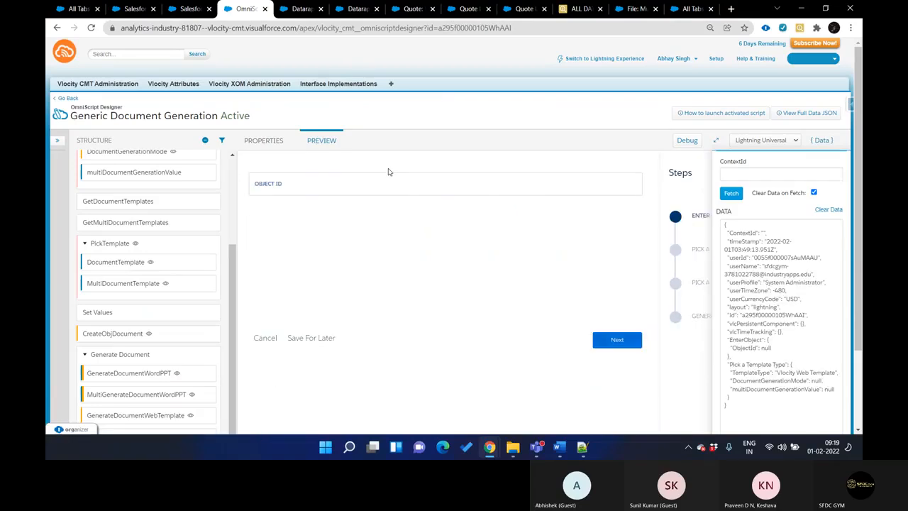
Copy the test quote's record ID from its page URL, enter it as the Object ID in the OmniScript preview, and continue
click(357, 187)
key(ctrl+Tab)
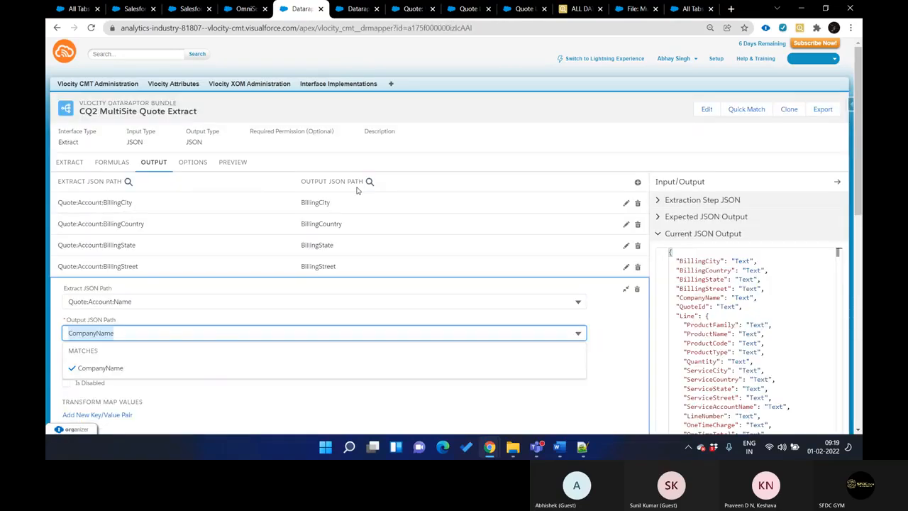
key(ctrl+Tab)
key(ctrl+Tab)
key(ctrl+Tab)
key(ctrl+shift+Tab)
scroll(358, 191, up, 3)
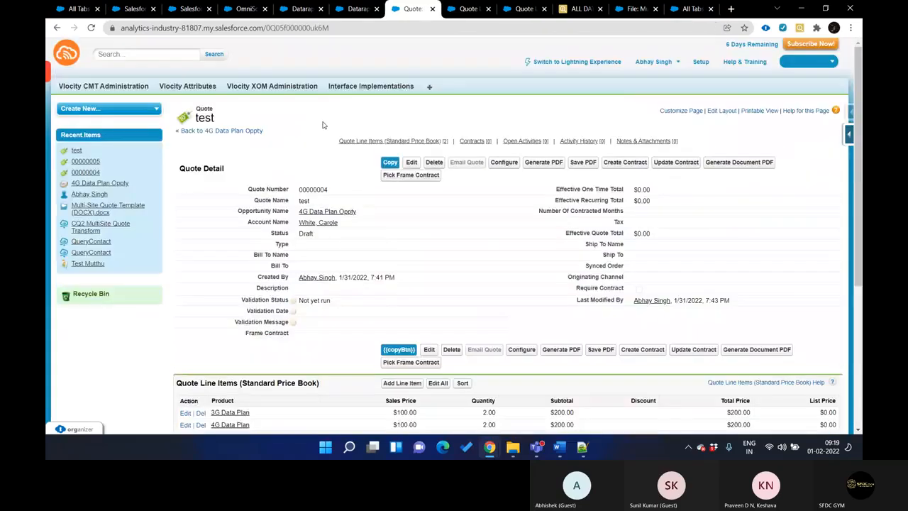
double_click(301, 28)
key(ctrl+c)
key(ctrl+shift+Tab)
key(ctrl+shift+Tab)
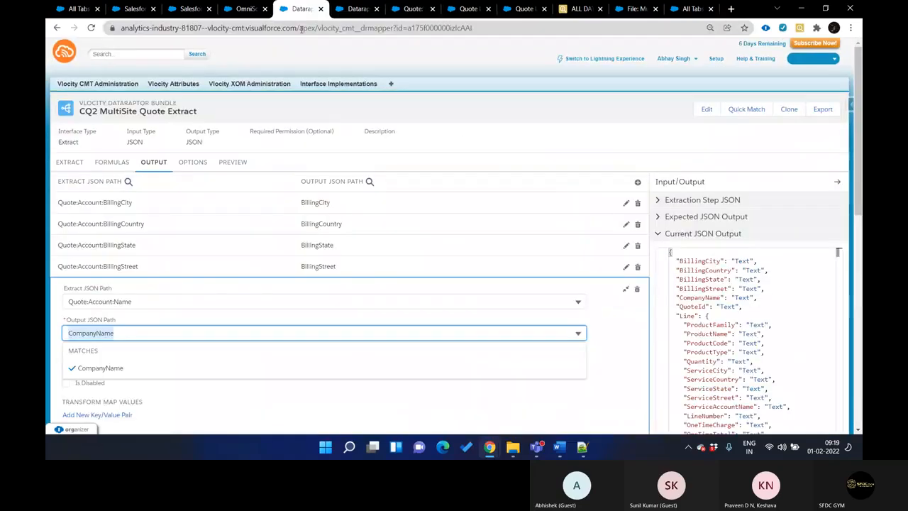
key(ctrl+shift+Tab)
key(ctrl+v)
click(602, 342)
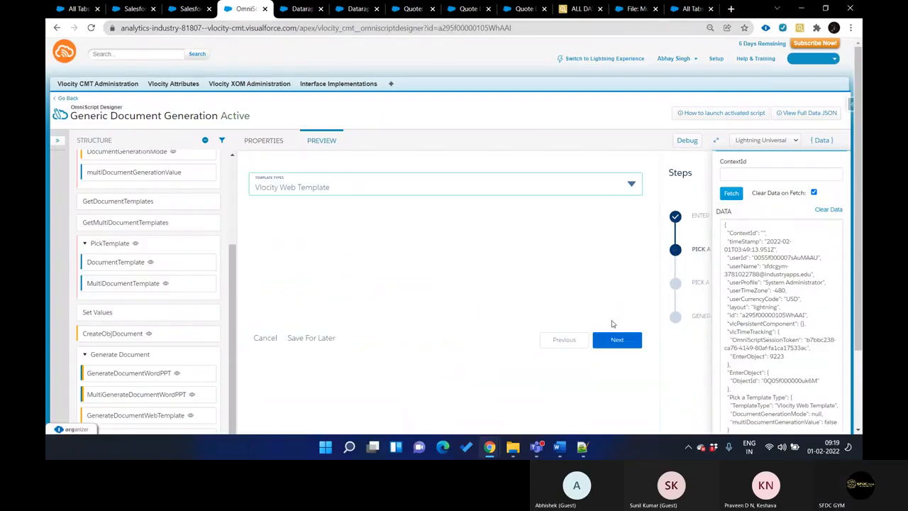
Set the template type to Microsoft Word .DOCX Template and the mode to Multi Document Generation, and continue
click(599, 186)
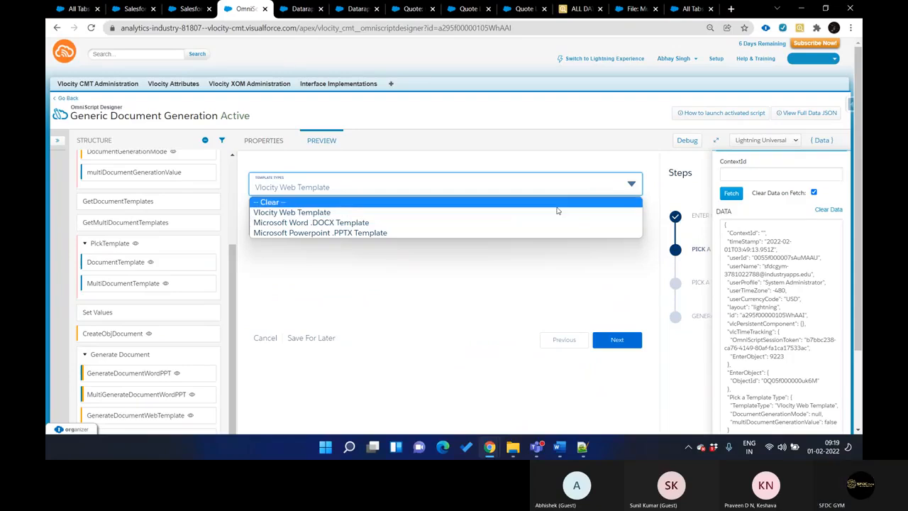
click(538, 222)
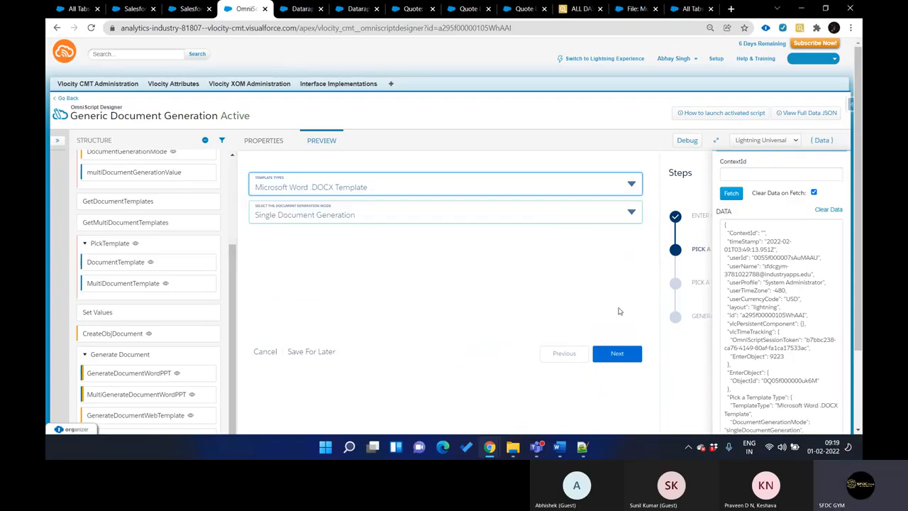
click(555, 214)
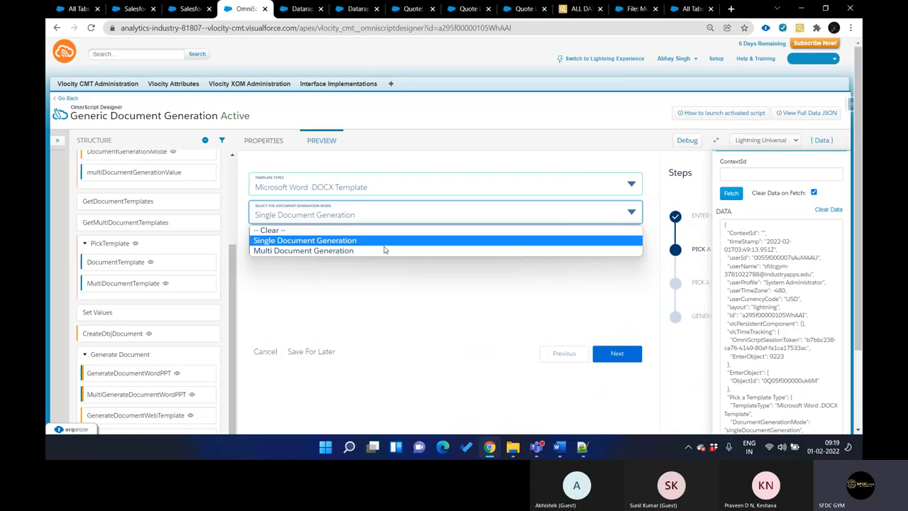
click(357, 253)
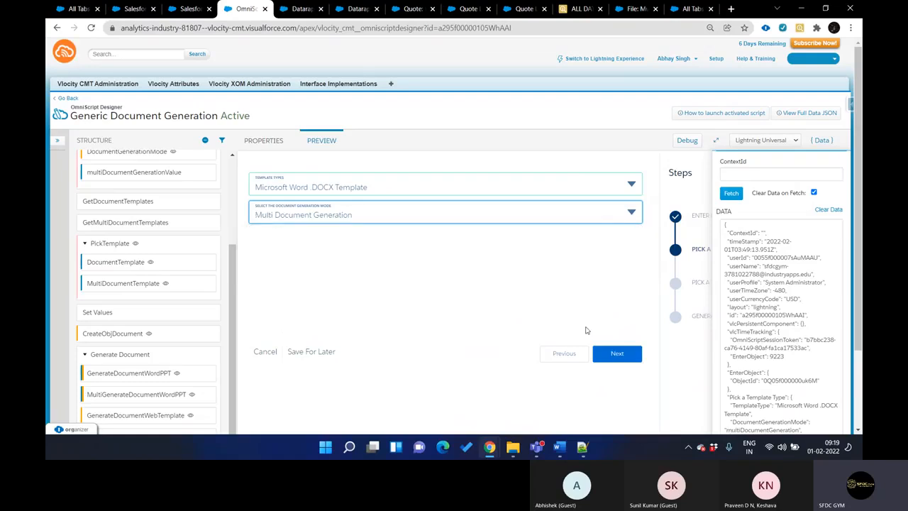
click(618, 354)
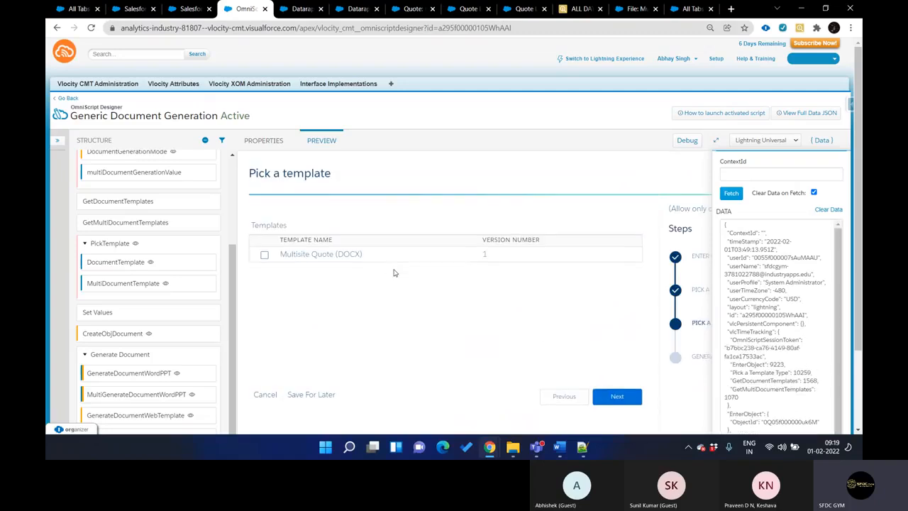
Generate the document from the Multisite Quote (DOCX) template, download it as Word, and open the downloaded file
click(264, 255)
click(616, 395)
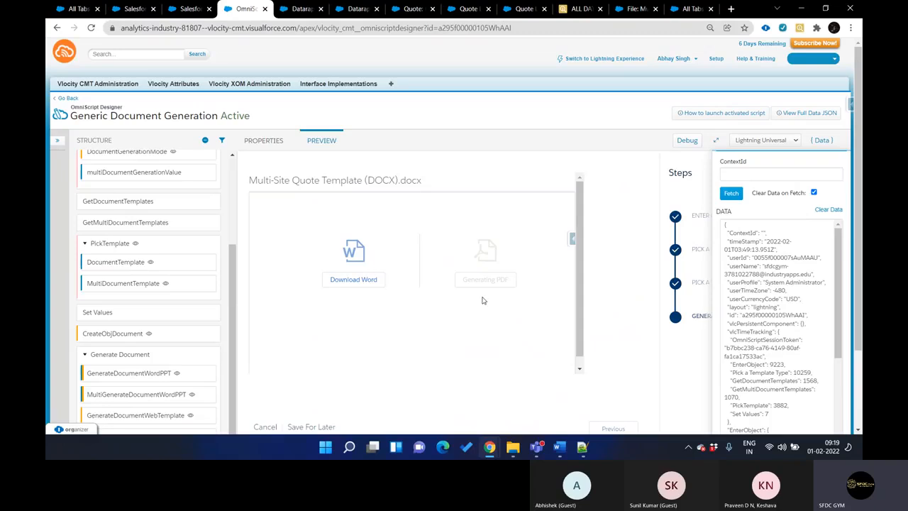
click(367, 286)
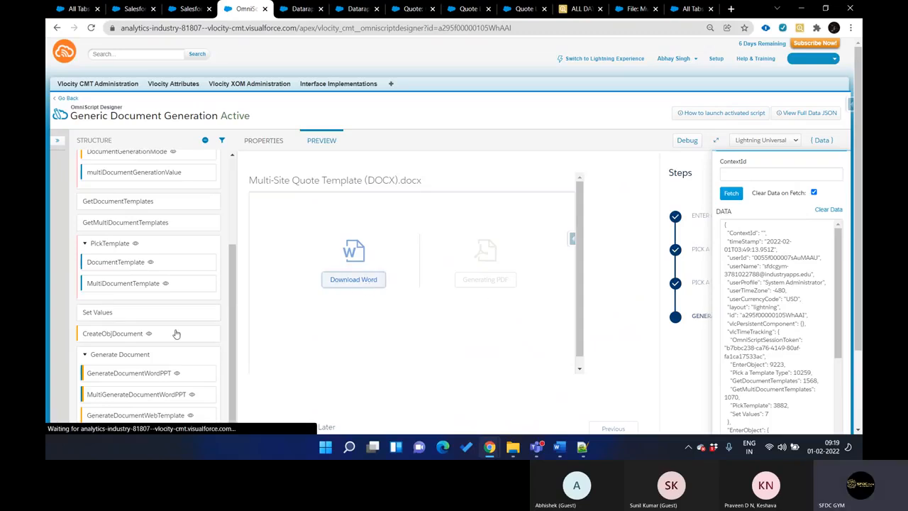
scroll(129, 375, down, 2)
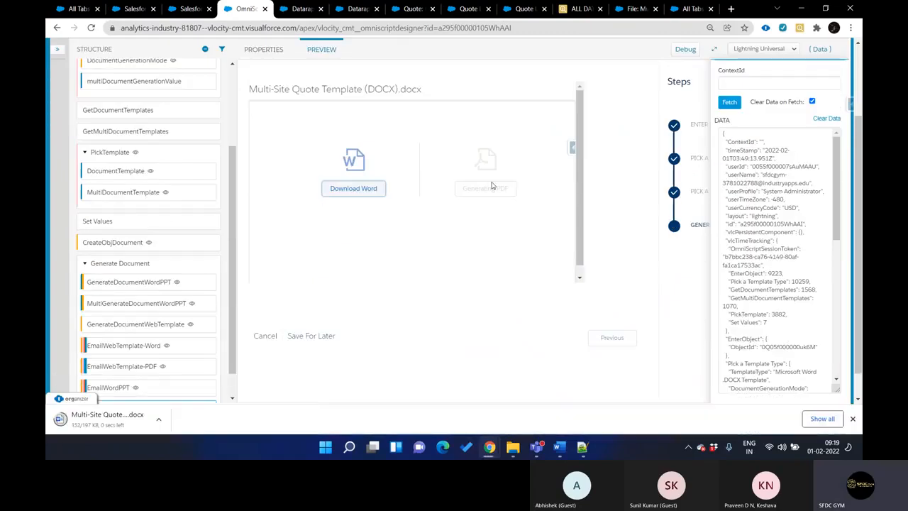
click(99, 419)
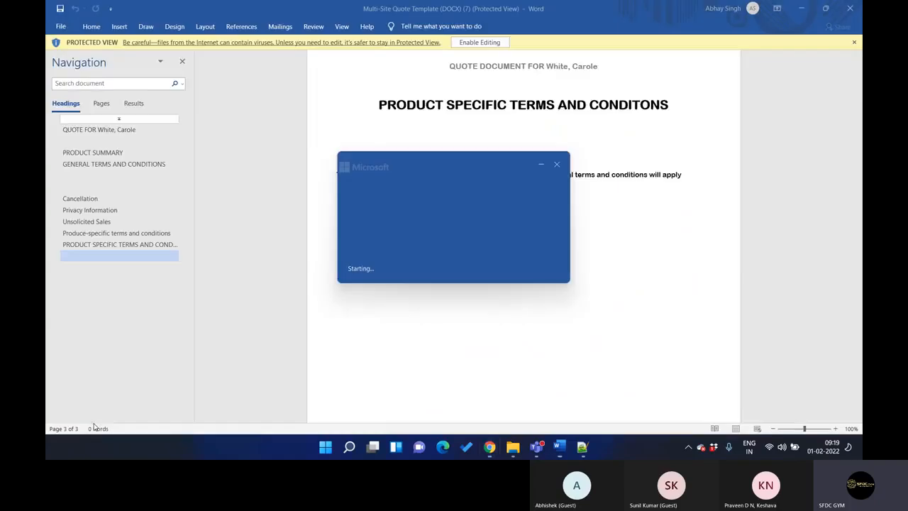
Examine the generated quote document's product summary, data plan tables and terms pages, and minimize it
scroll(478, 236, down, 6)
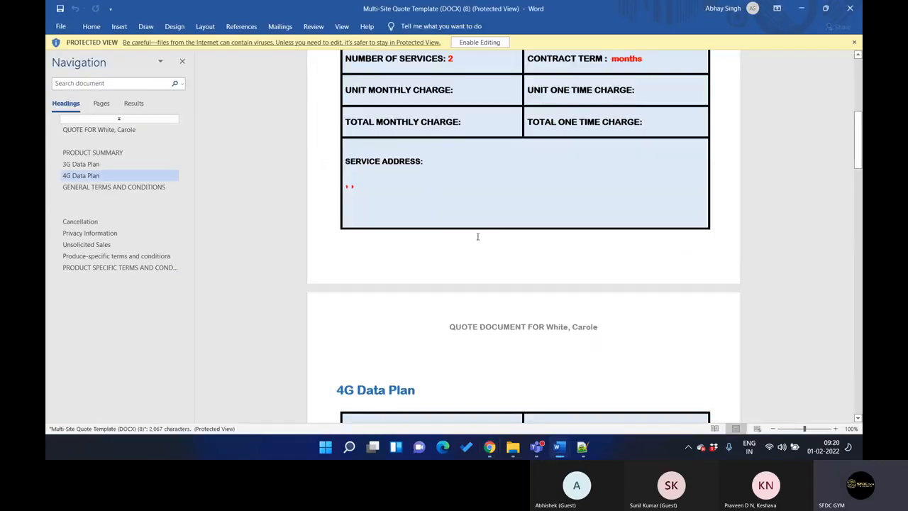
scroll(477, 236, up, 4)
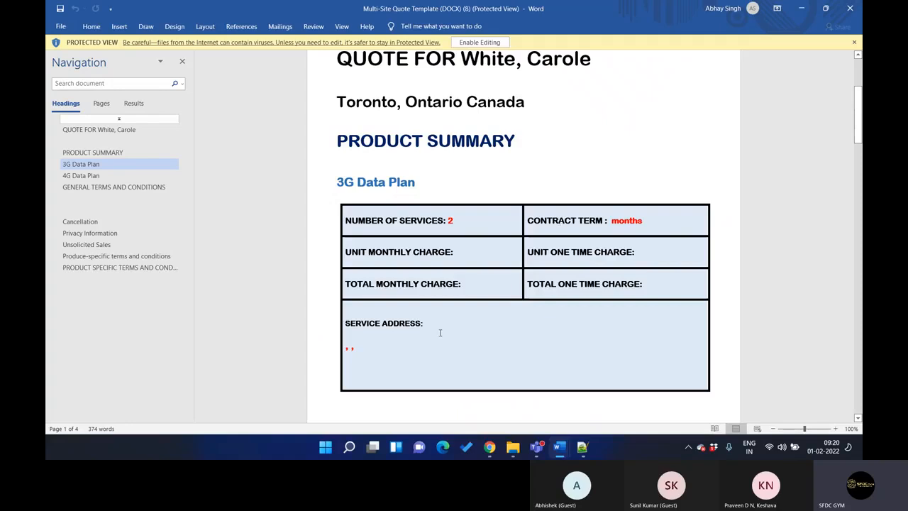
scroll(505, 281, down, 15)
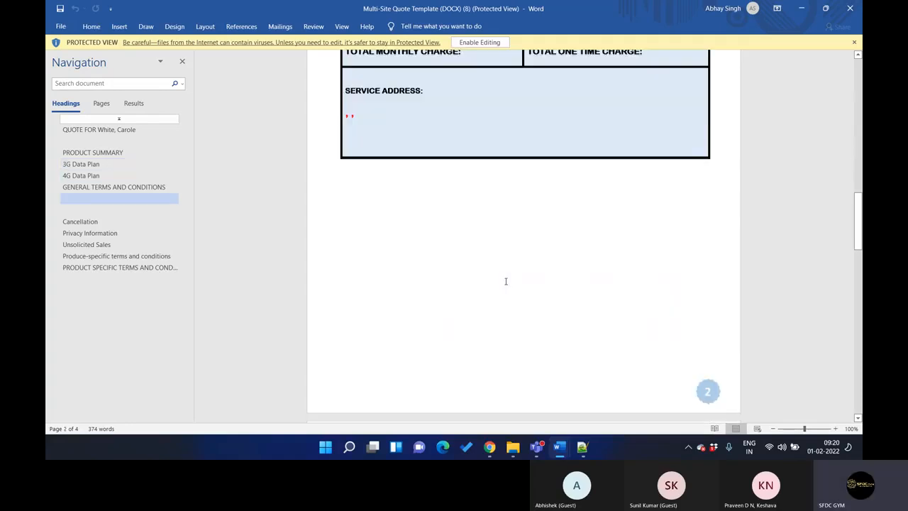
scroll(506, 281, down, 20)
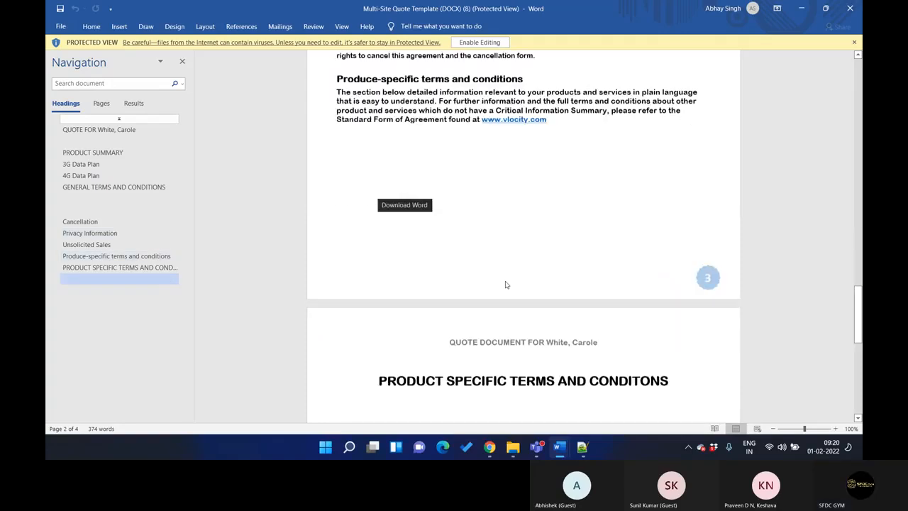
scroll(506, 281, up, 20)
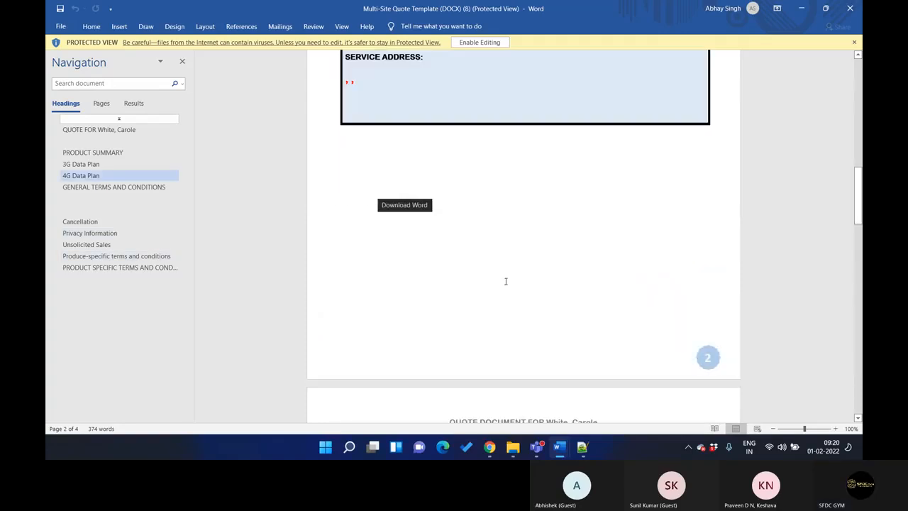
scroll(506, 281, up, 12)
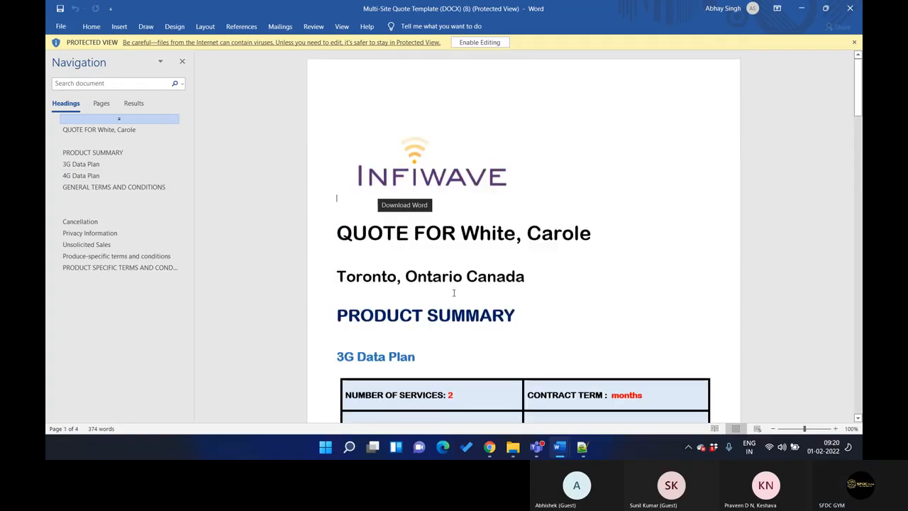
scroll(669, 73, down, 5)
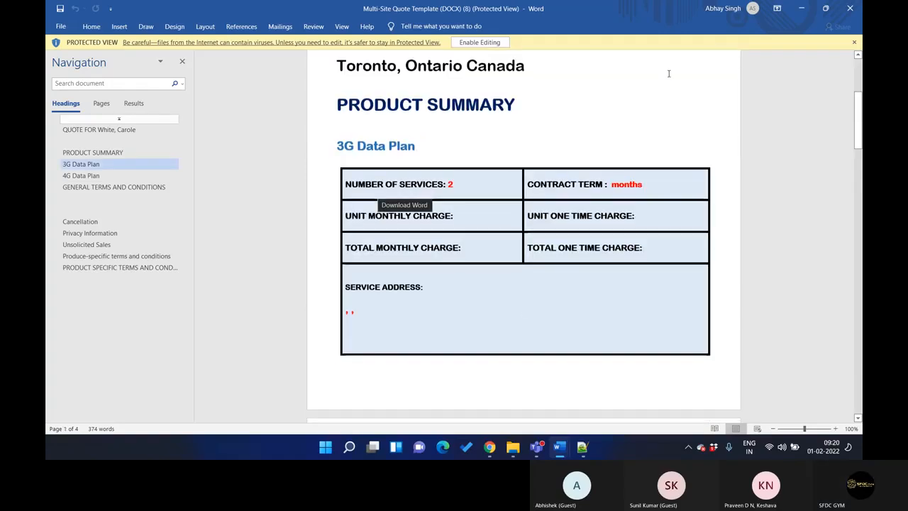
click(801, 10)
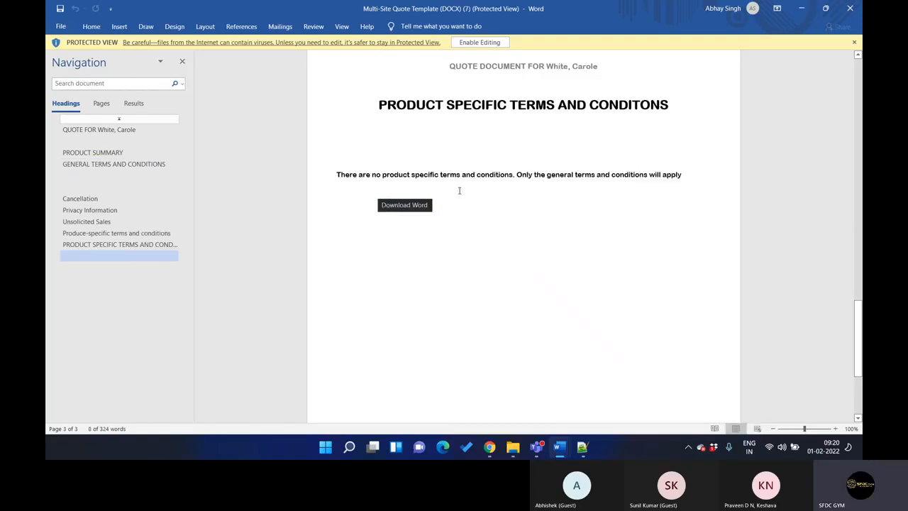
Return to the OmniScript preview in Chrome and bring up the document template notes in Notepad++
mouse_move(489, 446)
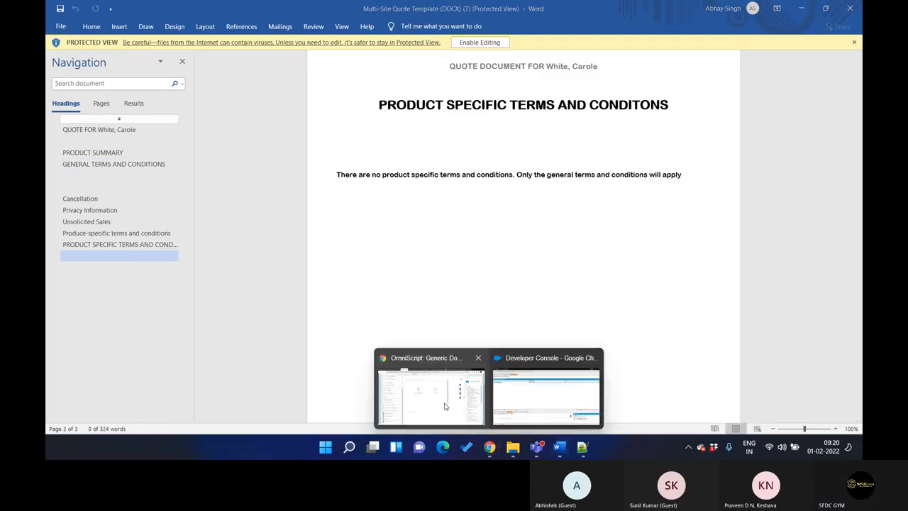
click(445, 405)
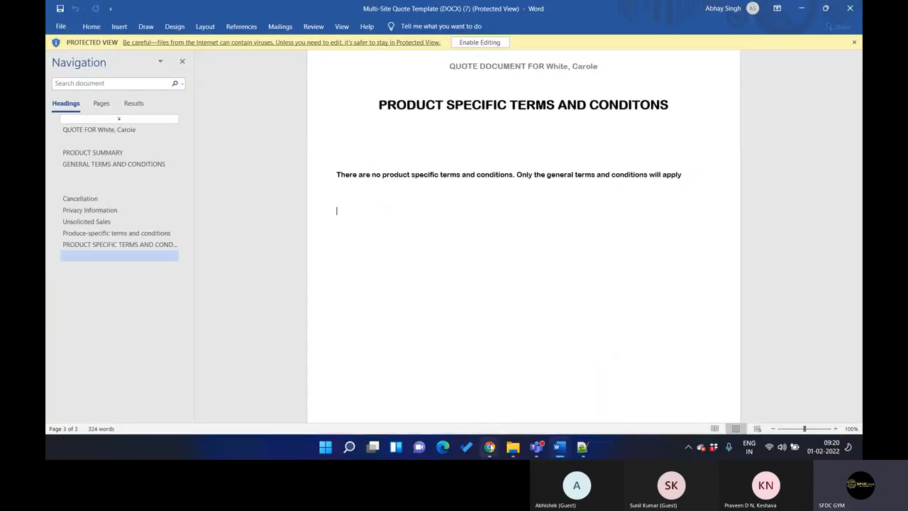
mouse_move(490, 446)
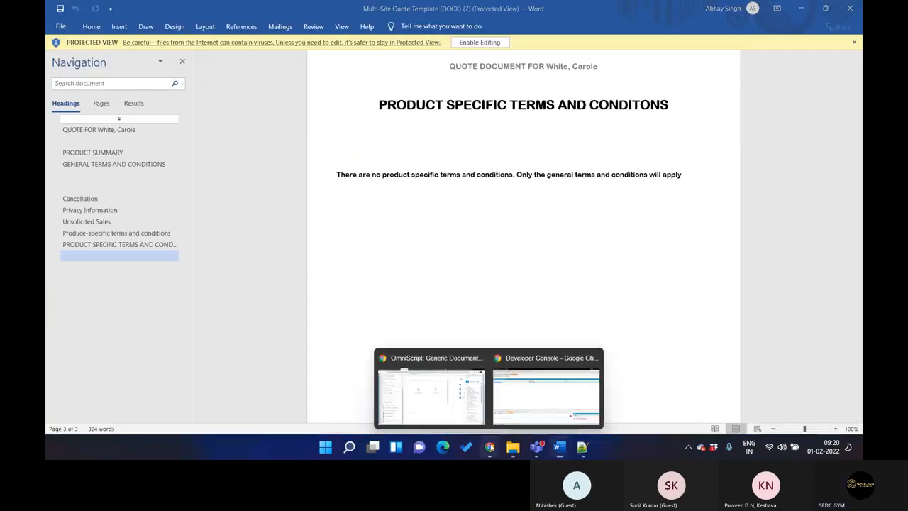
click(448, 403)
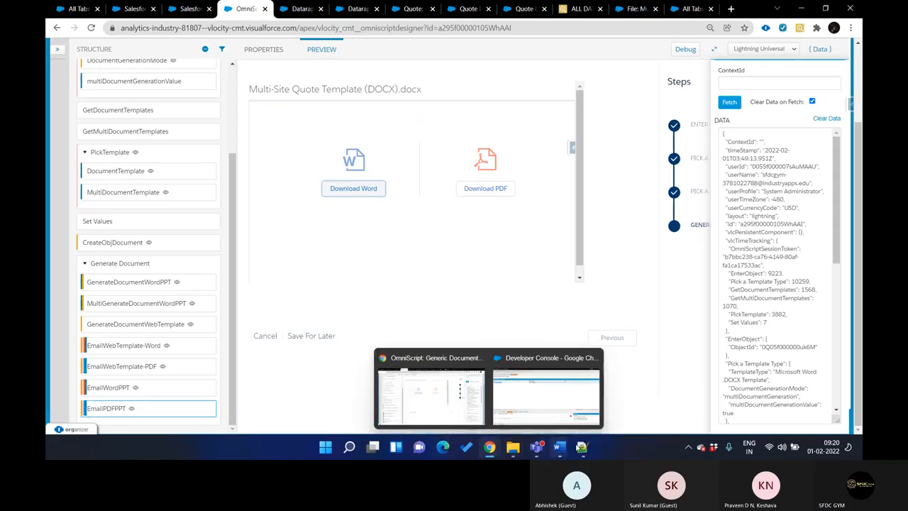
click(582, 447)
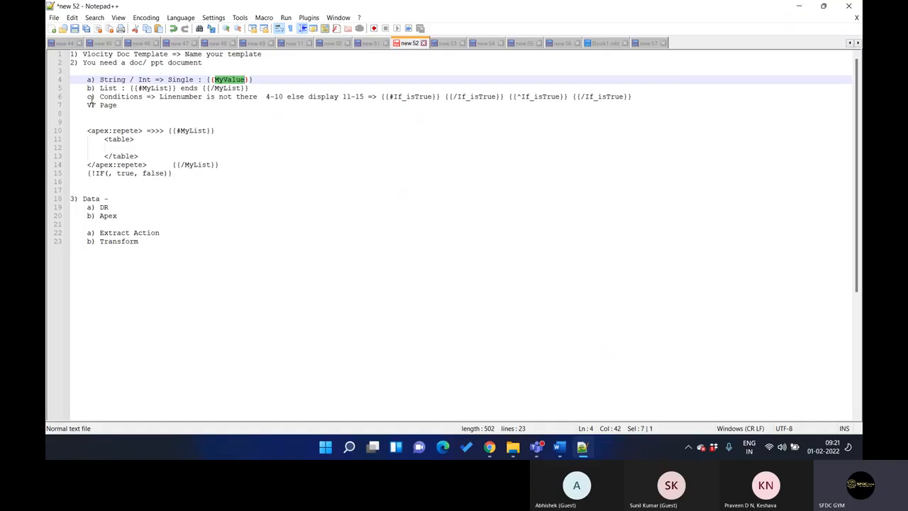
Switch to the CQ2 MultiSite Quote Extract DataRaptor in Chrome and look through its extract steps
mouse_move(494, 449)
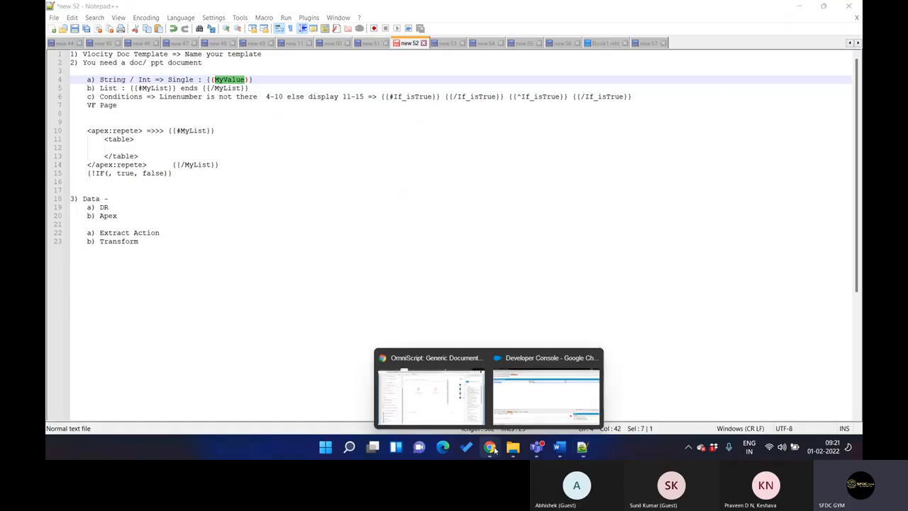
click(546, 394)
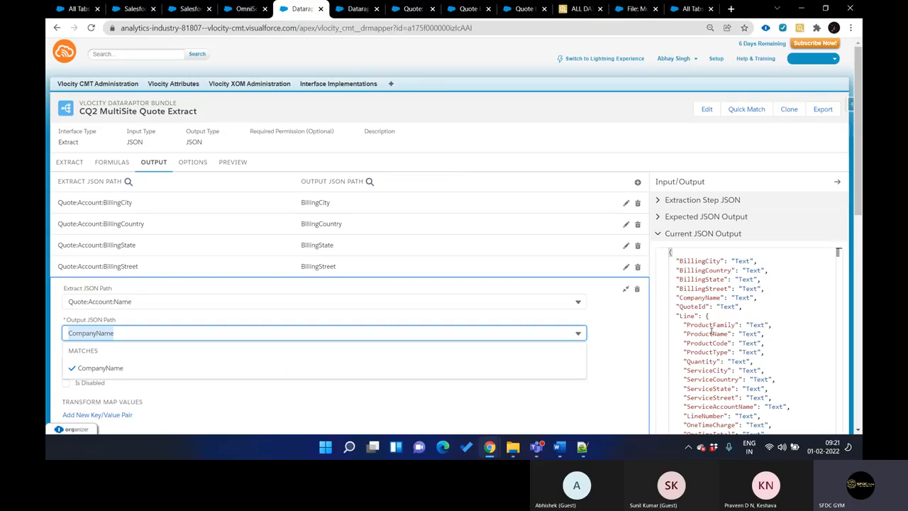
click(79, 169)
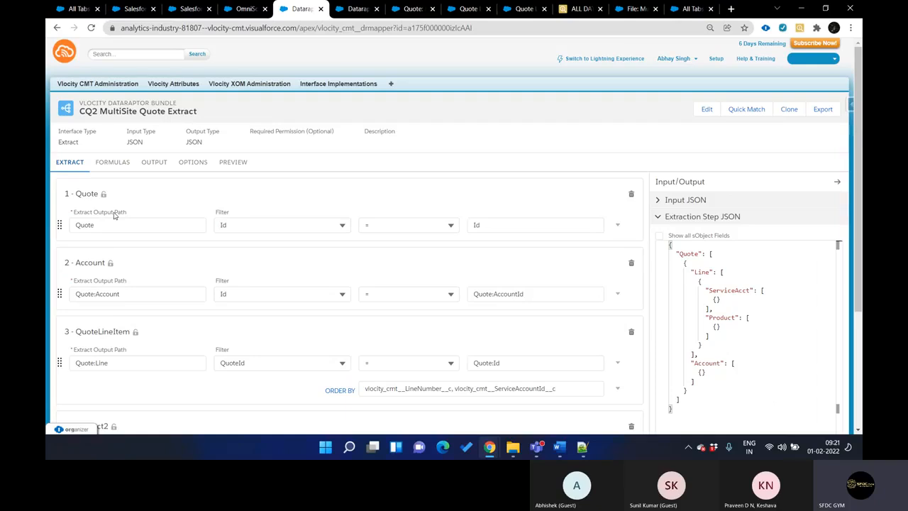
scroll(118, 217, down, 3)
scroll(192, 263, up, 4)
Show the DataRaptor's output mappings and examine the Line node in the current JSON output
click(155, 162)
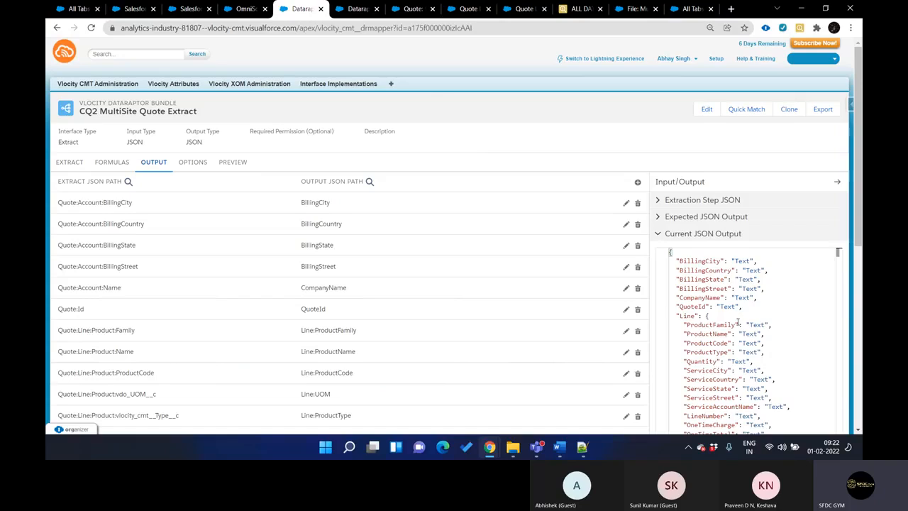
click(709, 316)
scroll(860, 226, down, 1)
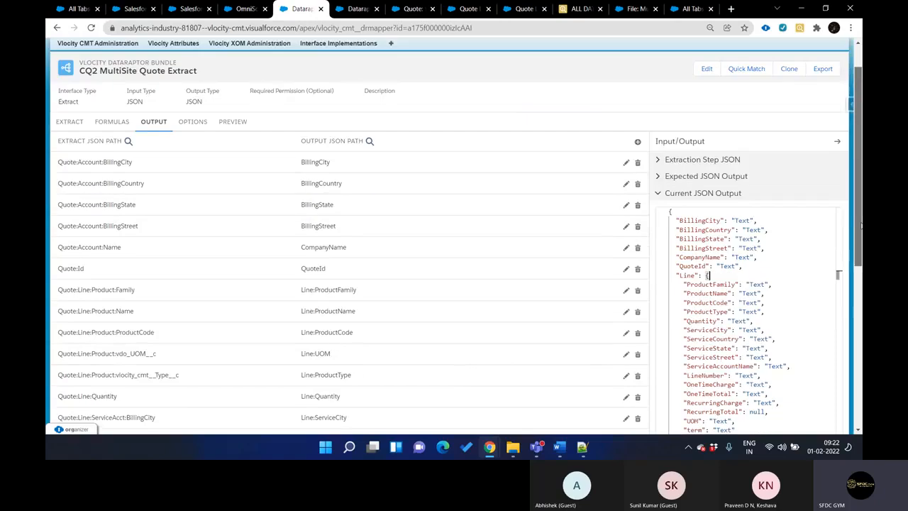
Look through the Extract DataRaptor's output mappings and compare them with the Line fields in the current JSON output, highlighting ProductFamily
scroll(861, 226, down, 2)
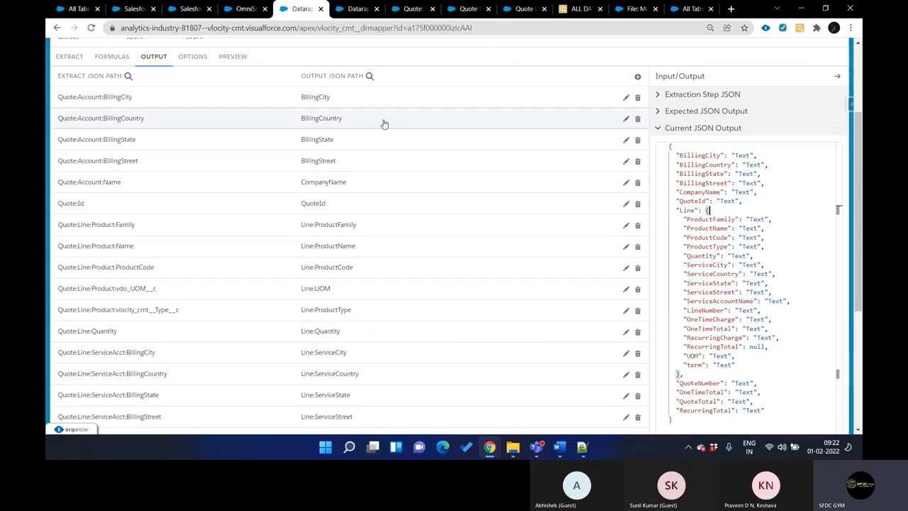
scroll(260, 239, down, 3)
scroll(260, 234, up, 3)
scroll(234, 213, down, 3)
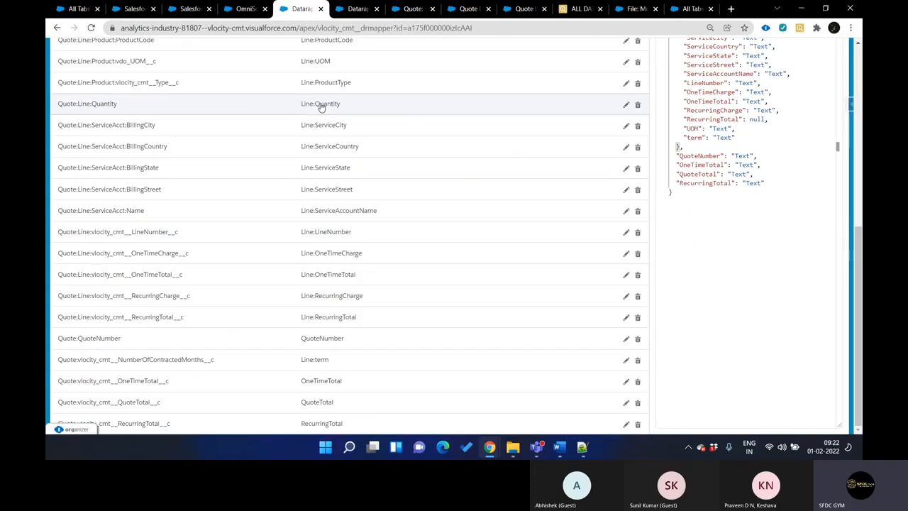
scroll(340, 128, up, 1)
scroll(341, 131, up, 1)
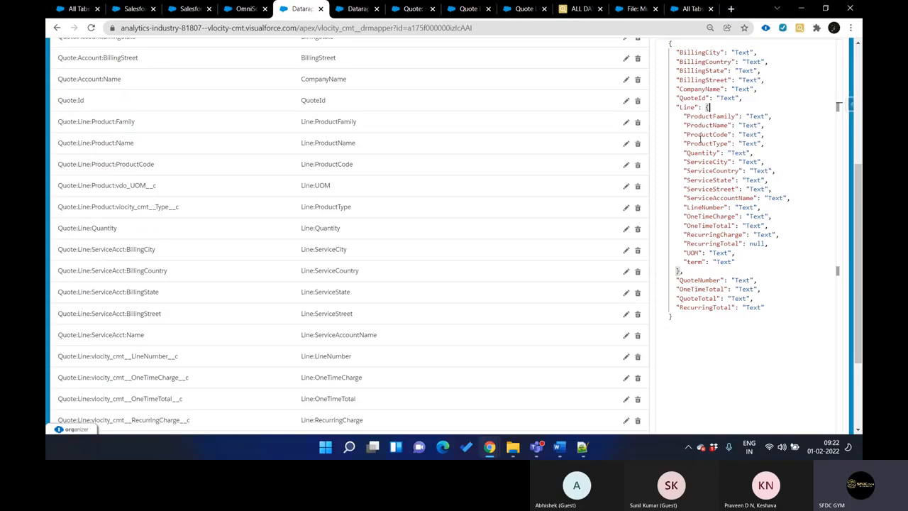
double_click(705, 115)
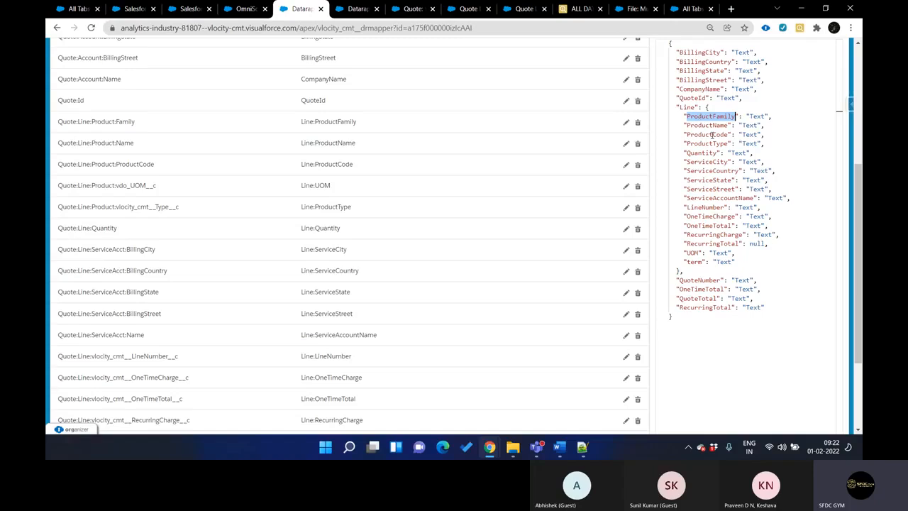
scroll(420, 145, up, 3)
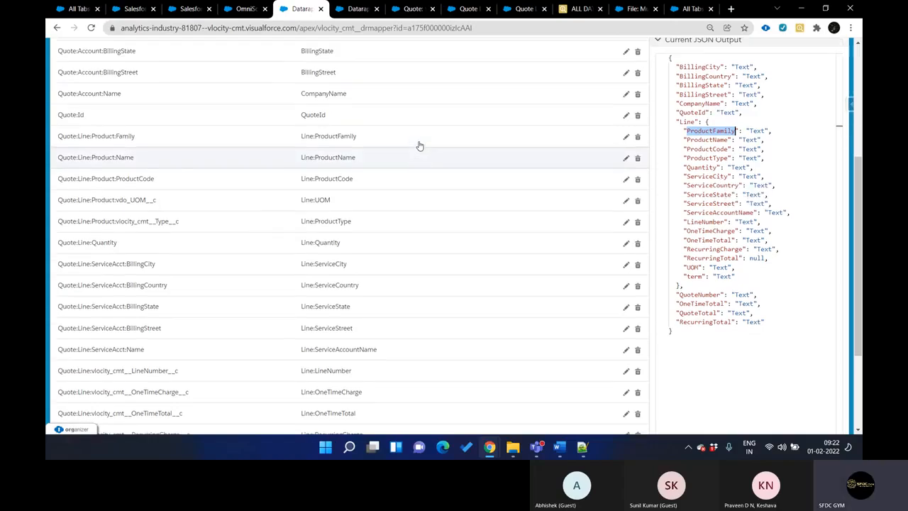
Show the transform mappings of the CQ2 MultiSite Quote Transform DataRaptor and inspect the Line:OneTimeCharge mapping's details before collapsing them
key(ctrl+Tab)
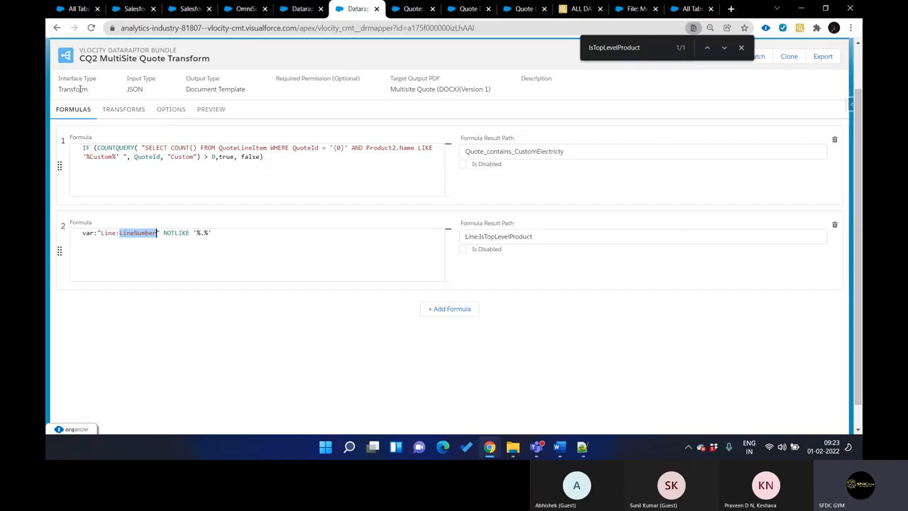
click(130, 110)
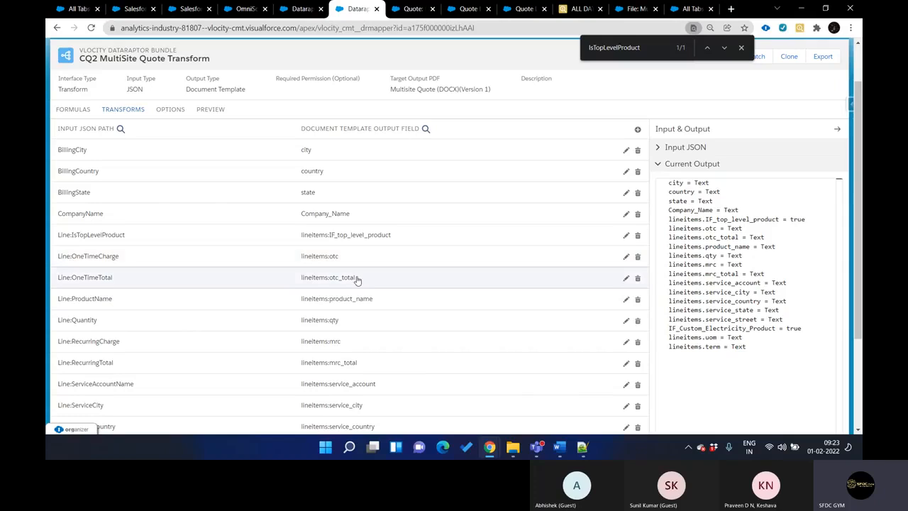
click(339, 261)
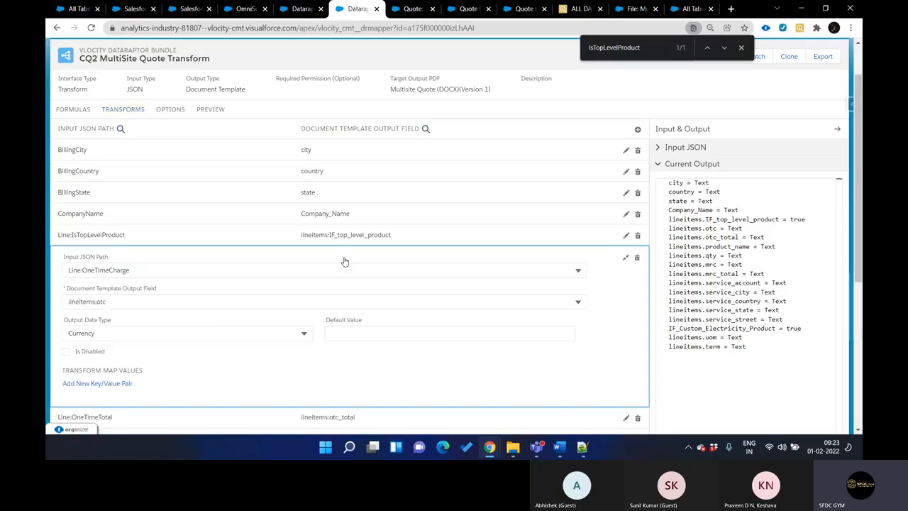
click(625, 258)
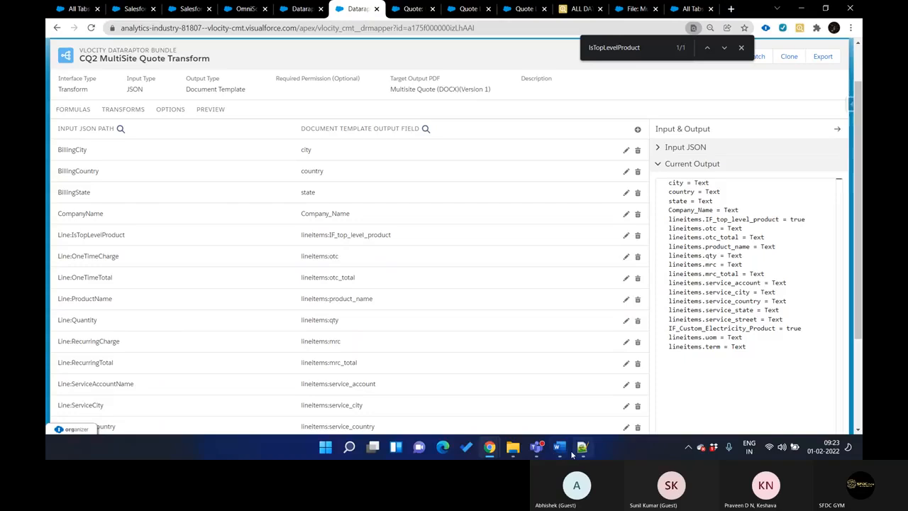
Compare the merge fields in the Multi-Site Quote Template in Word with the Transform DataRaptor's output fields in Chrome
mouse_move(559, 449)
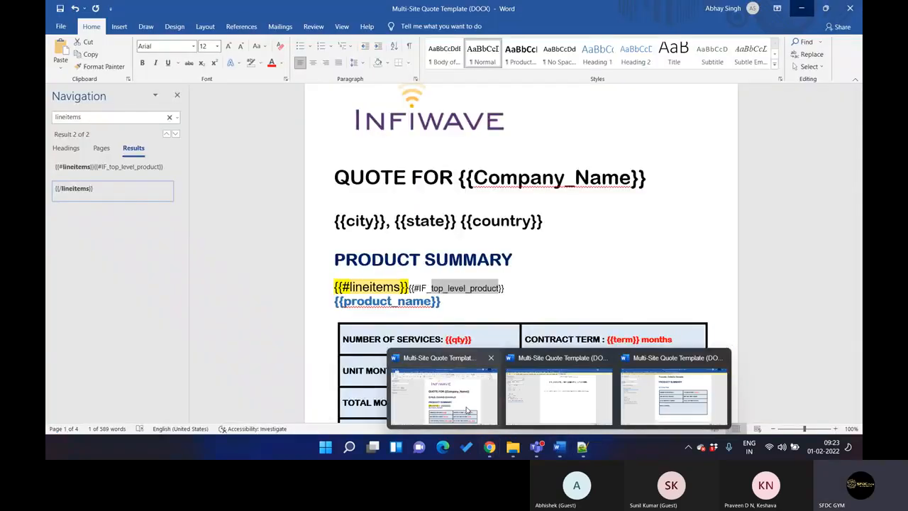
click(466, 410)
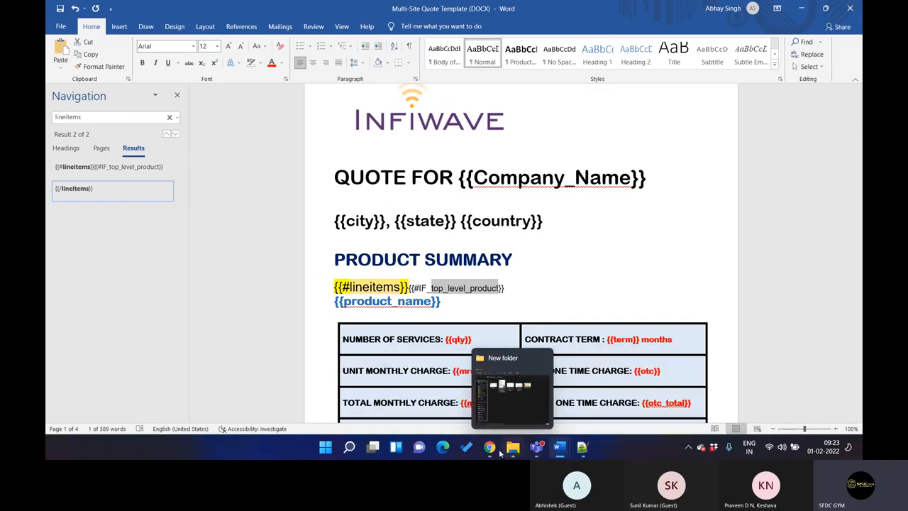
mouse_move(493, 452)
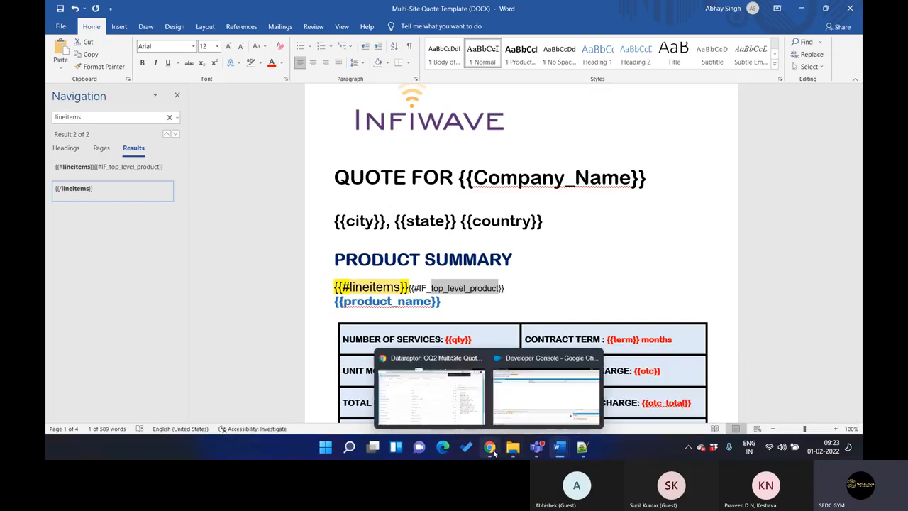
click(462, 412)
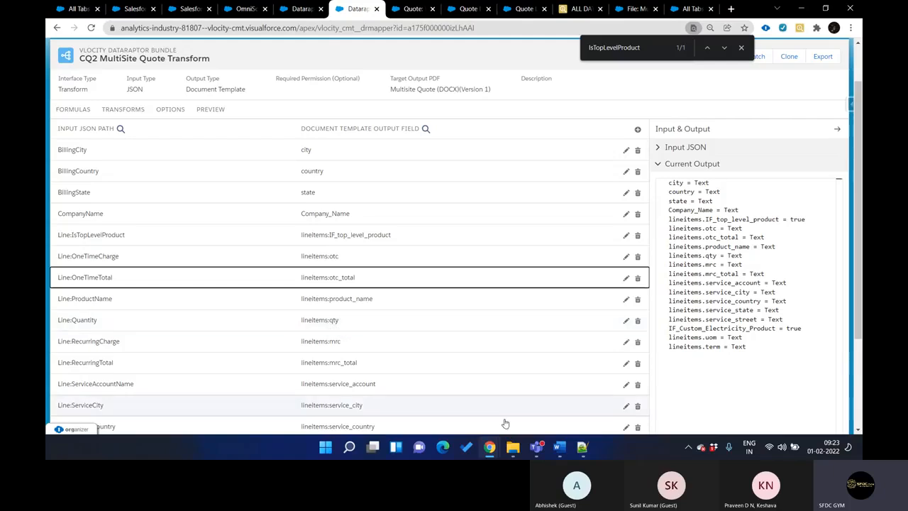
mouse_move(557, 452)
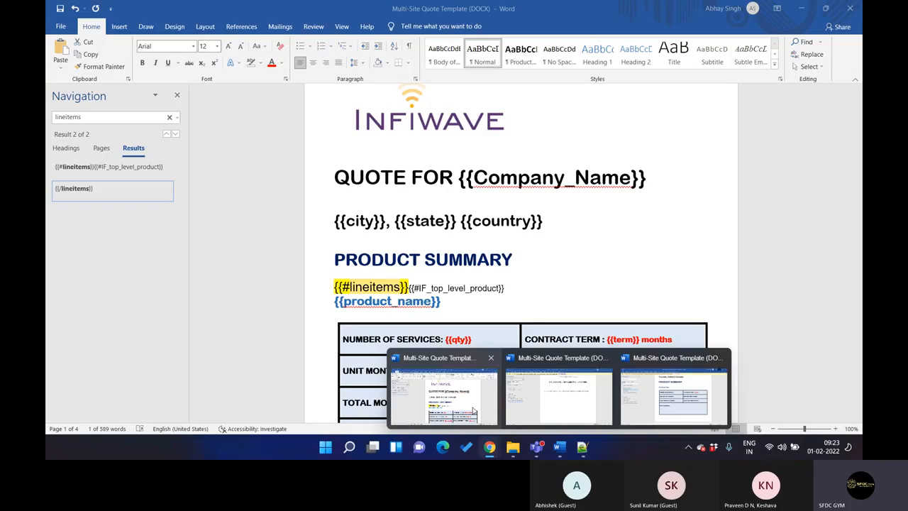
click(473, 412)
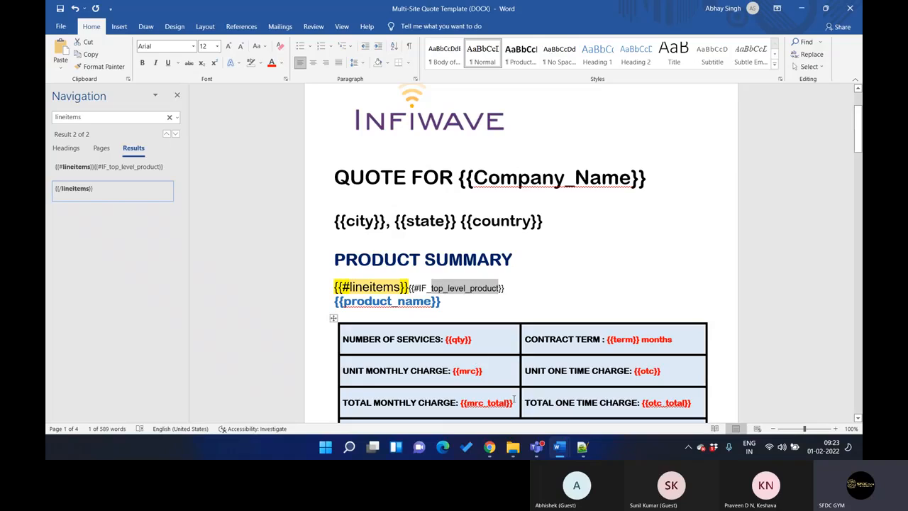
mouse_move(490, 447)
click(431, 397)
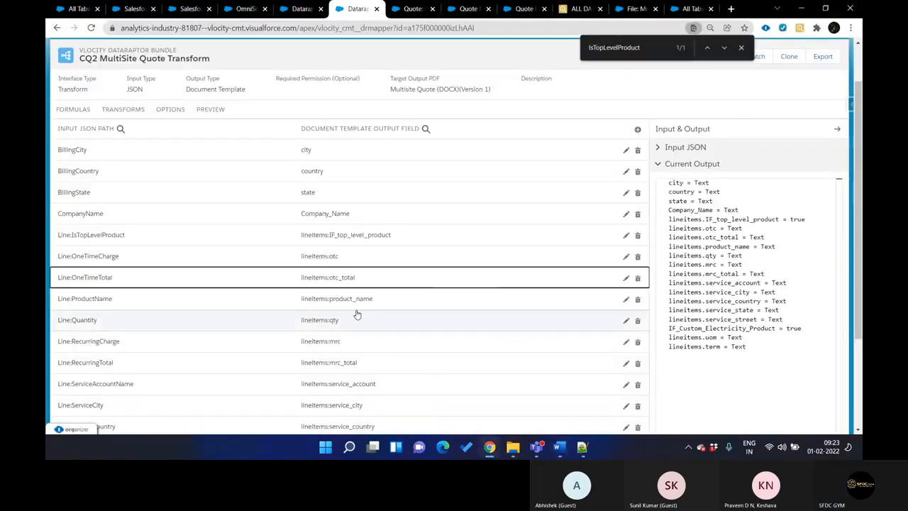
Highlight the lineitems prefix and the qty field in the Transform's current output, and review the list of mappings
double_click(685, 220)
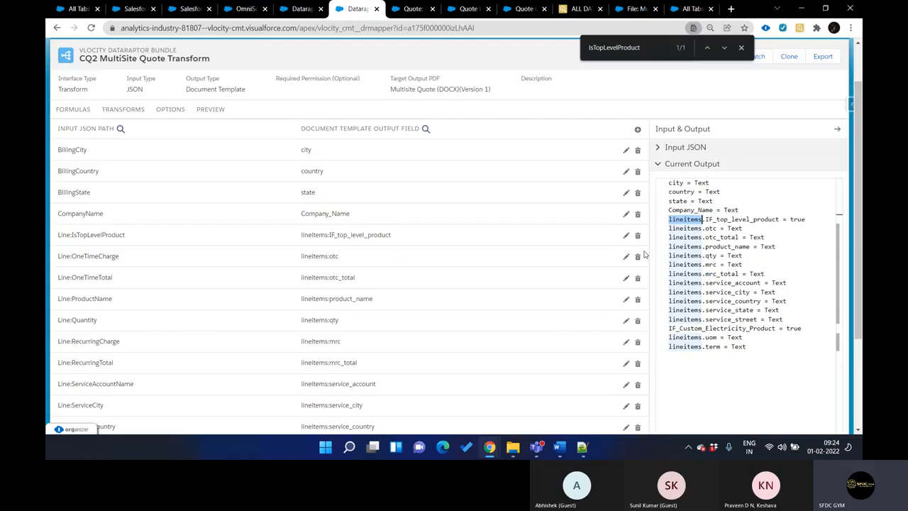
click(710, 255)
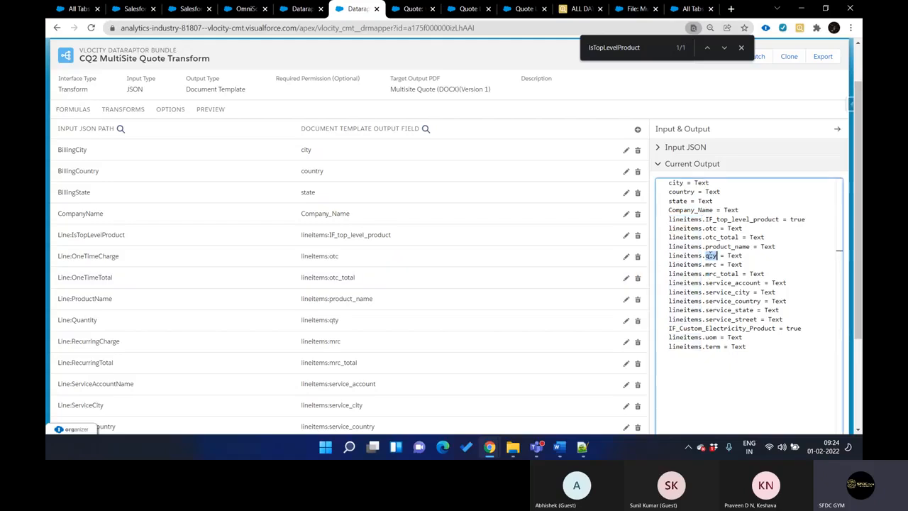
double_click(682, 256)
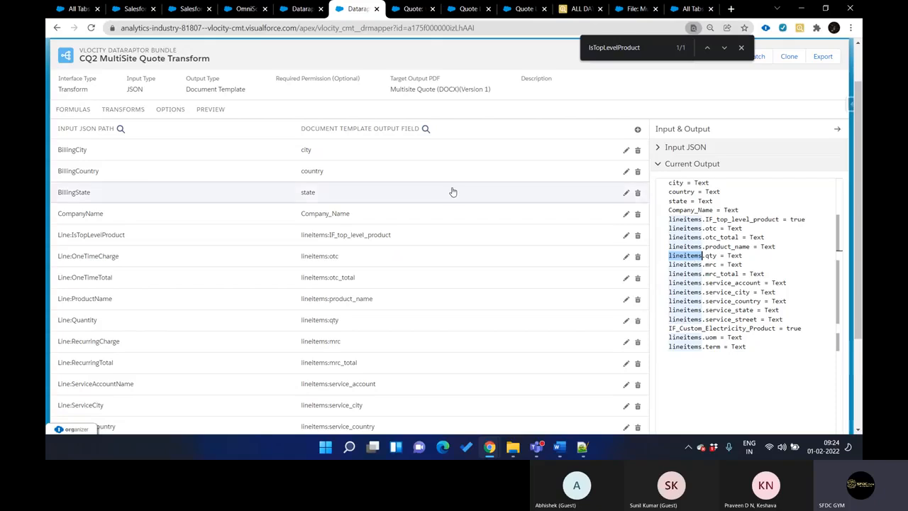
scroll(322, 338, down, 2)
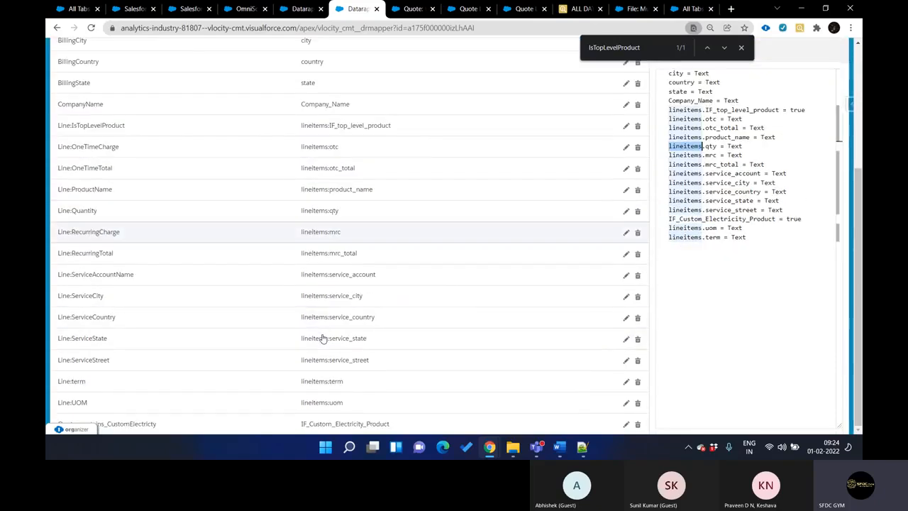
scroll(322, 347, up, 3)
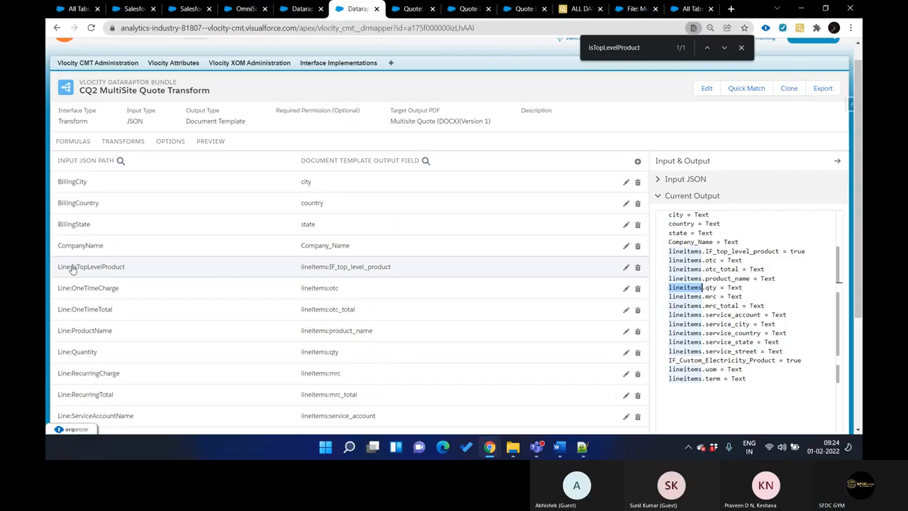
Compare the Line node in the CQ2 MultiSite Quote Extract's JSON output with the Line input paths in the Transform DataRaptor
click(302, 9)
scroll(699, 194, down, 5)
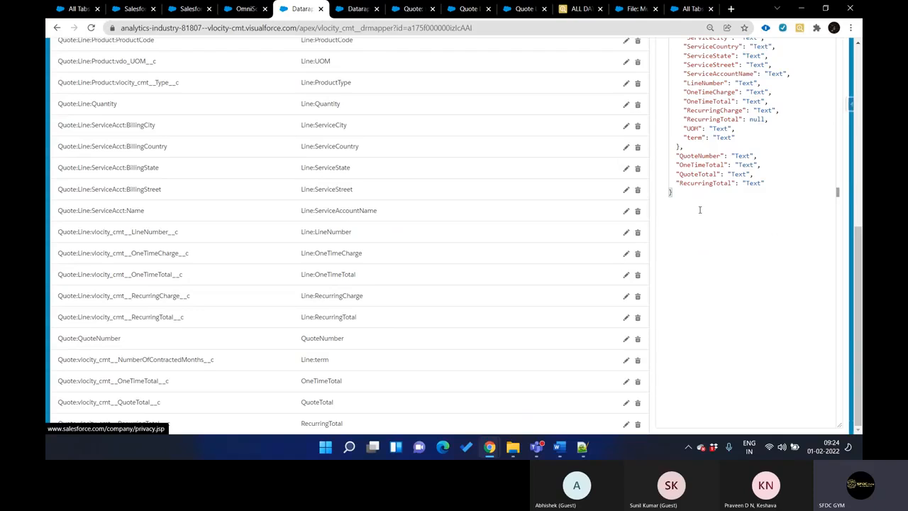
scroll(856, 247, up, 5)
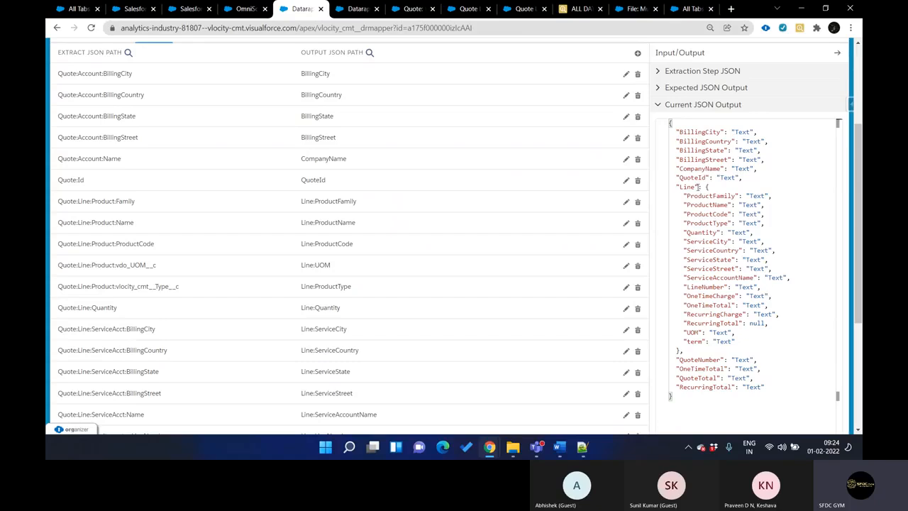
key(ctrl+Tab)
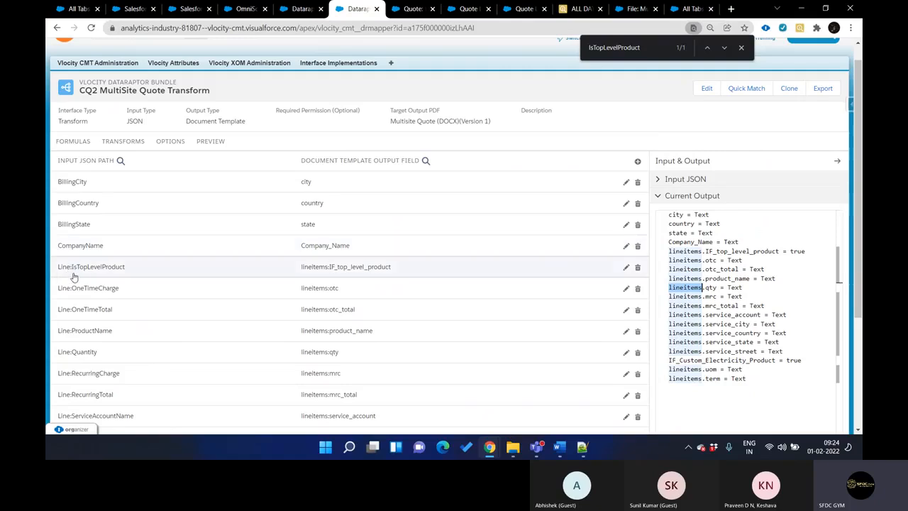
key(ctrl+shift+Tab)
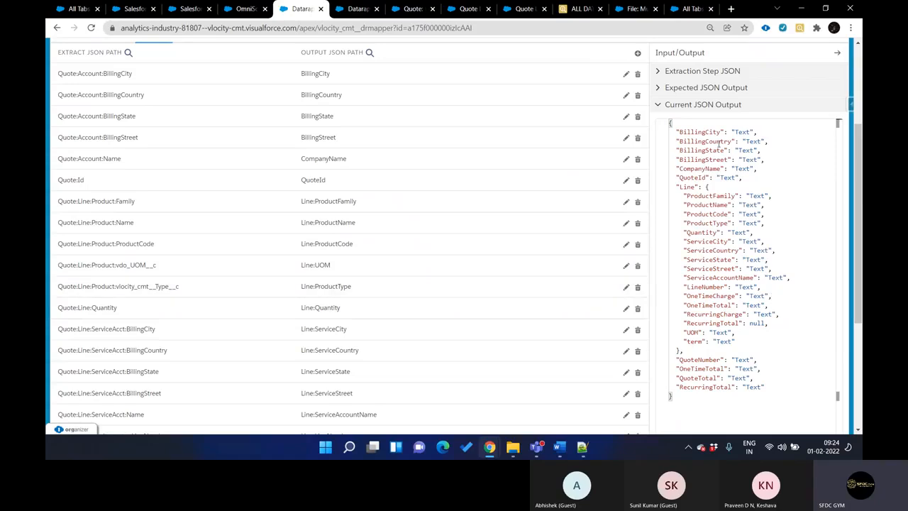
click(711, 186)
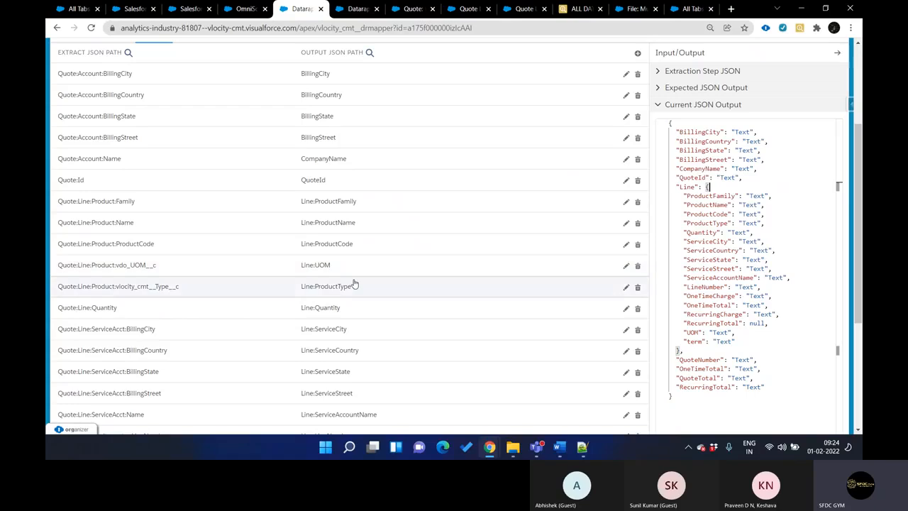
key(ctrl+Tab)
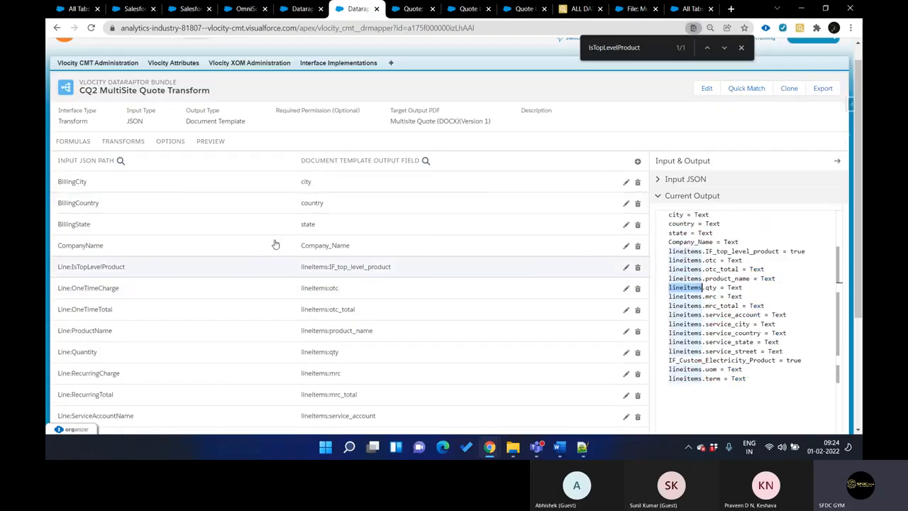
key(ctrl+shift+Tab)
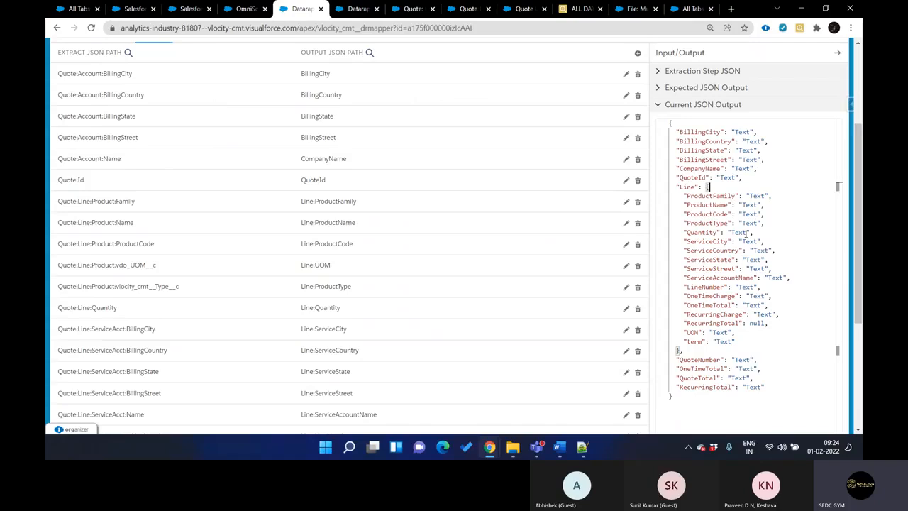
drag(861, 181, 859, 109)
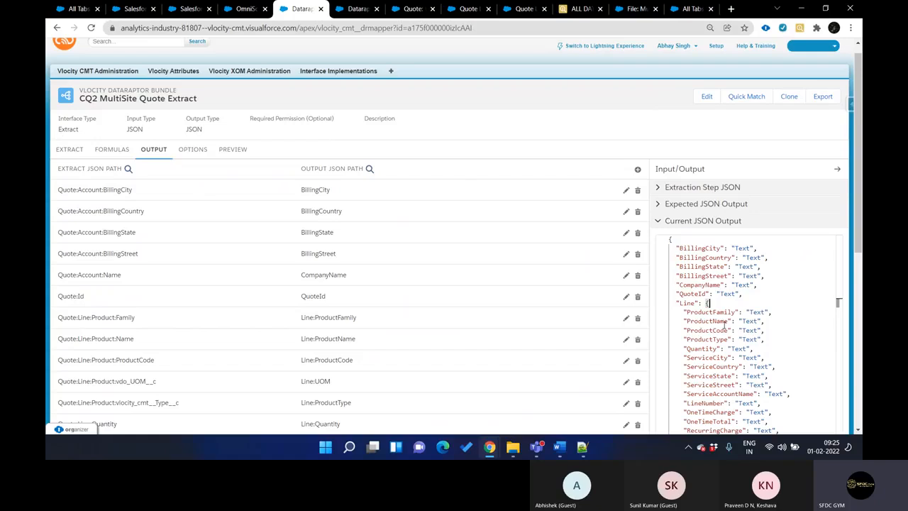
Open the Line:IsTopLevelProduct mapping in the Transform DataRaptor and check its input path against the Extract's output mappings
key(ctrl+Tab)
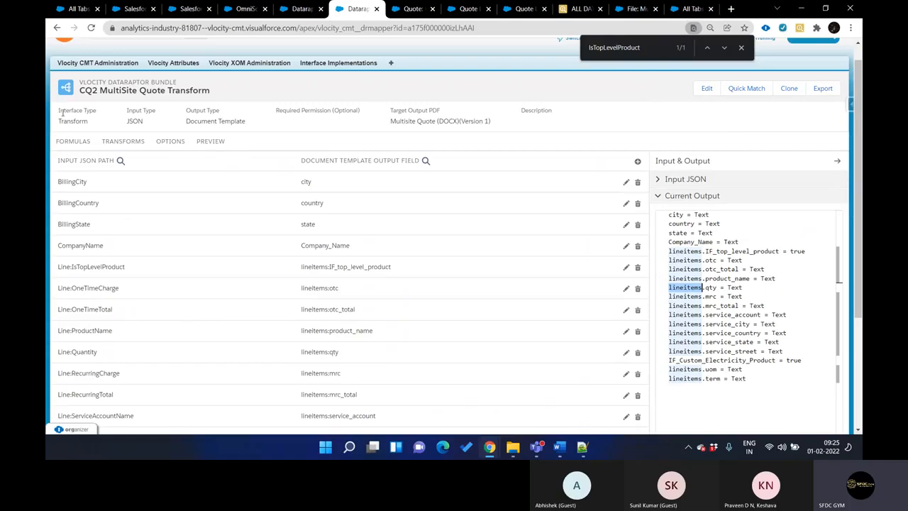
scroll(317, 271, down, 2)
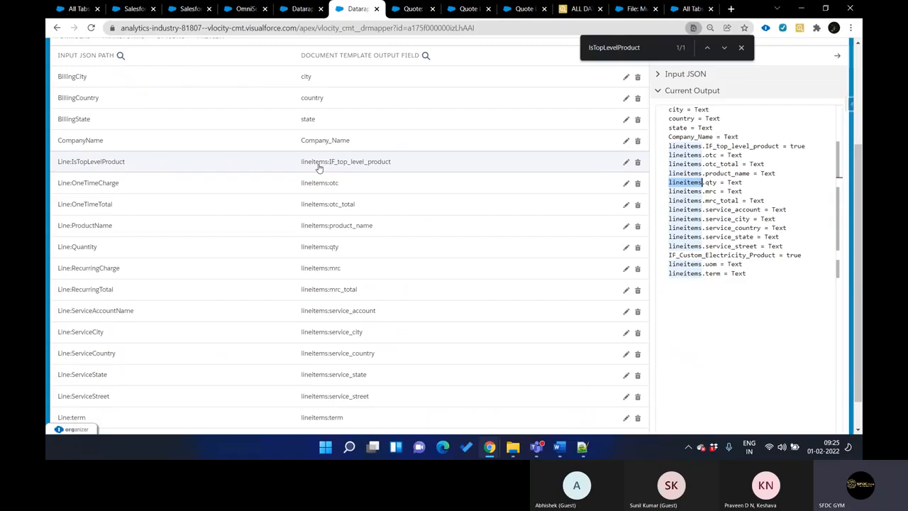
click(373, 166)
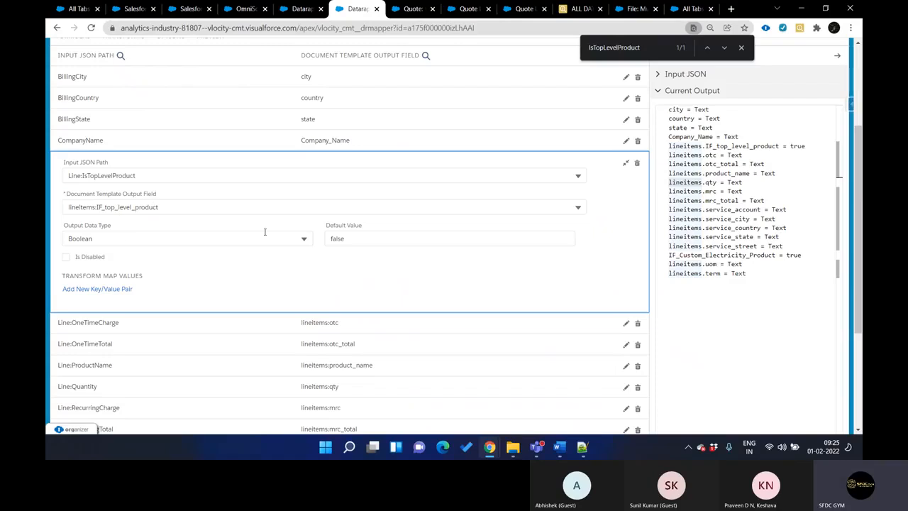
scroll(419, 220, up, 2)
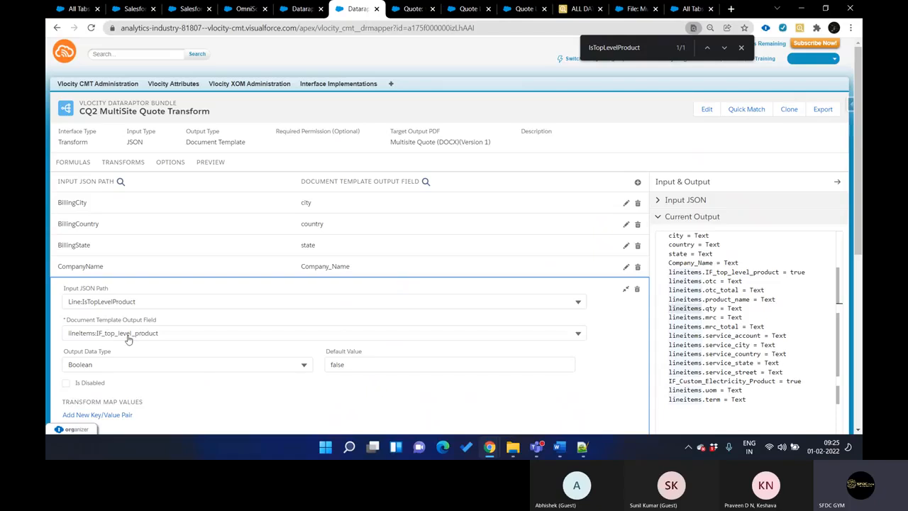
key(ctrl+shift+Tab)
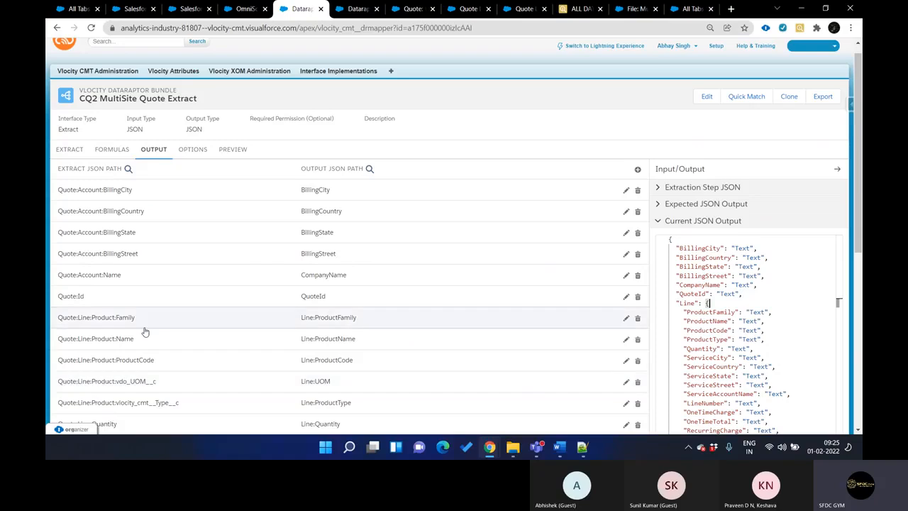
key(ctrl+Tab)
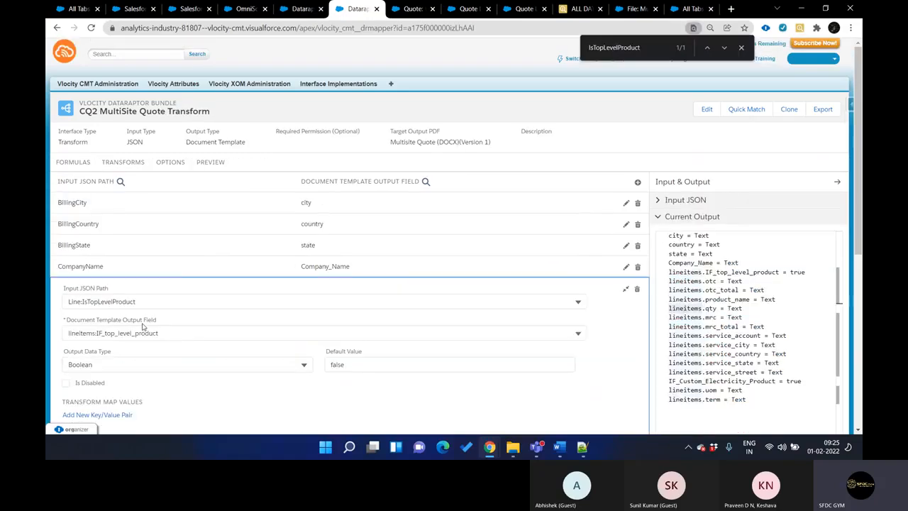
Review the Transform DataRaptor's formulas, focusing on the one whose result path is Line:IsTopLevelProduct
click(78, 165)
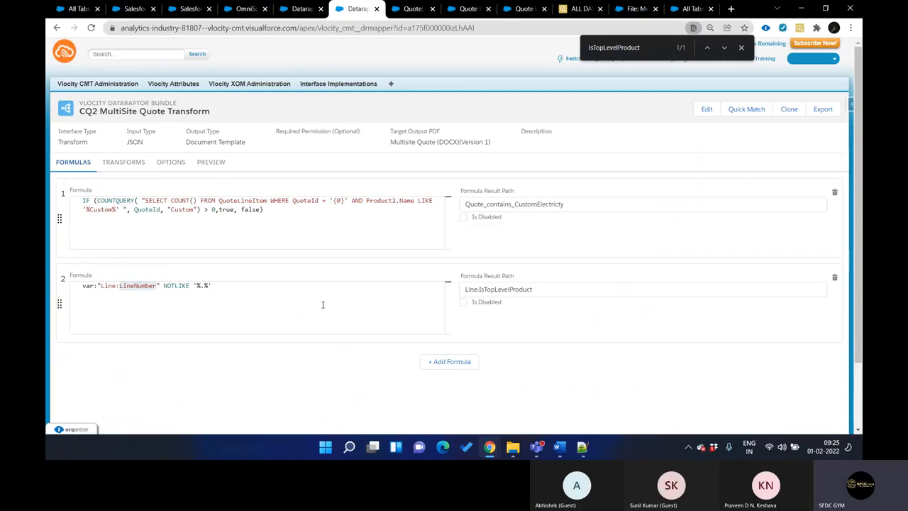
key(ctrl+Tab)
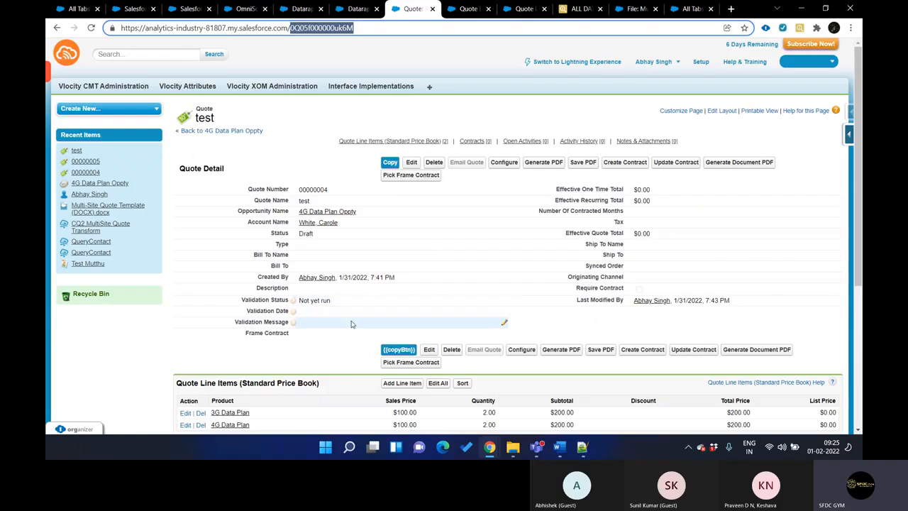
key(ctrl+shift+Tab)
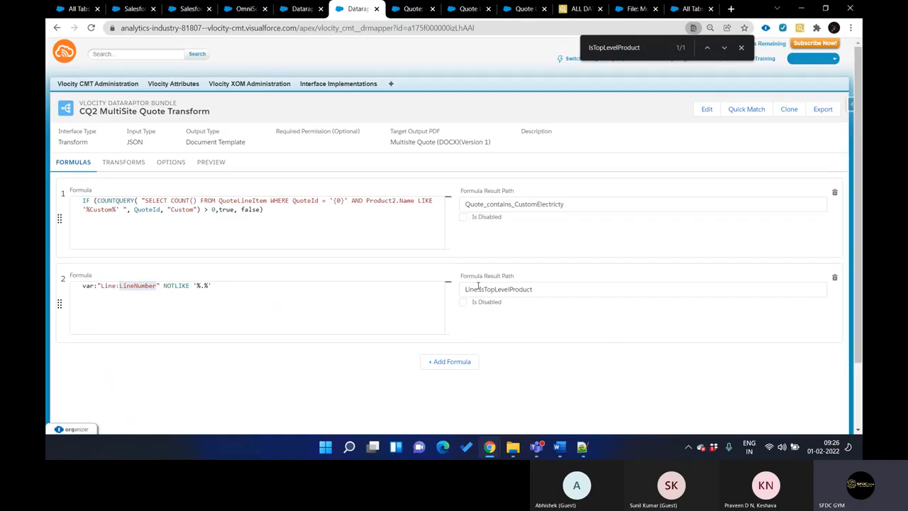
Examine the preview data JSON of the Generic Document Generation OmniScript and highlight the pdfGenContentVersionId value
key(ctrl+shift+Tab)
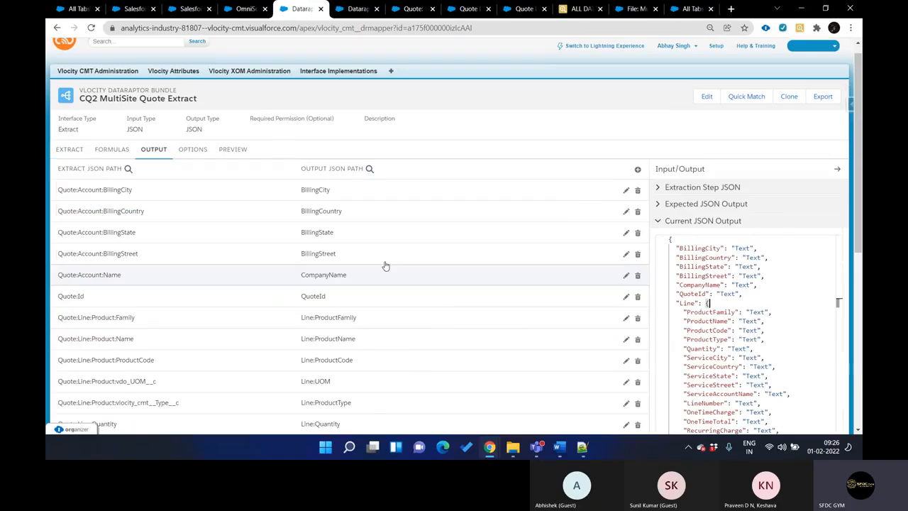
key(ctrl+shift+Tab)
scroll(157, 130, up, 5)
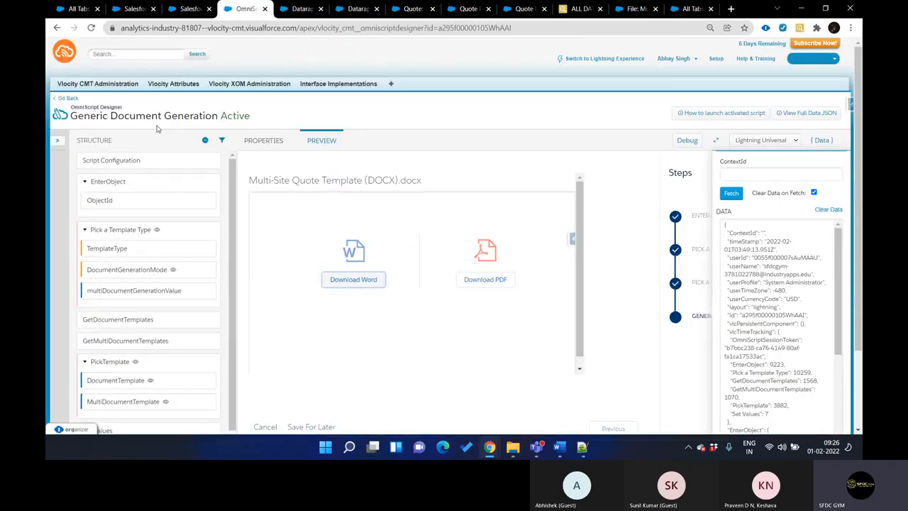
scroll(172, 283, down, 2)
scroll(172, 284, up, 2)
scroll(170, 284, down, 2)
scroll(171, 283, down, 2)
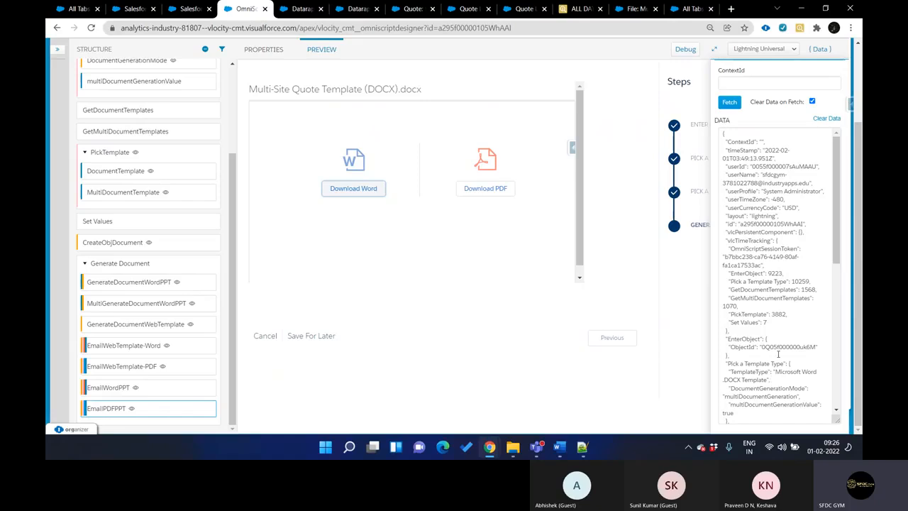
scroll(778, 353, down, 10)
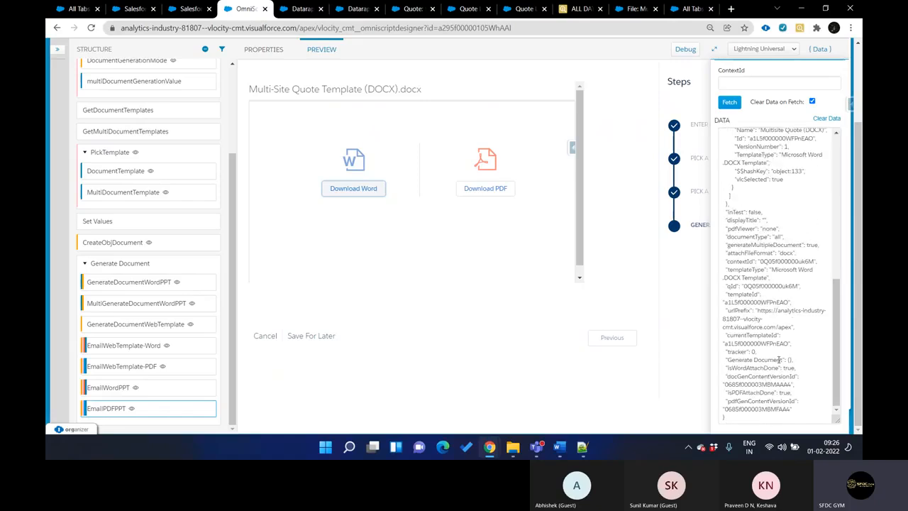
double_click(760, 410)
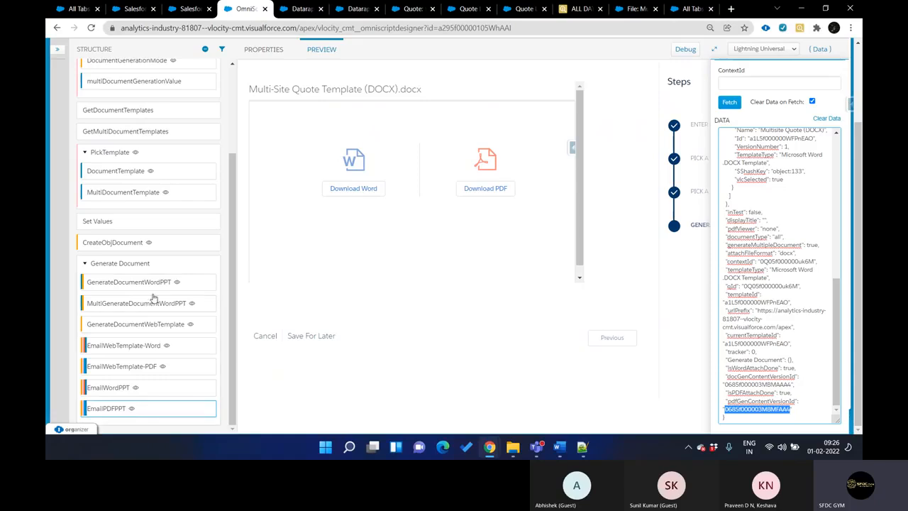
Inspect the properties of the OmniScript's elements from EnterObject and Pick a Template Type through GetDocumentTemplates
scroll(149, 319, up, 3)
scroll(153, 298, up, 1)
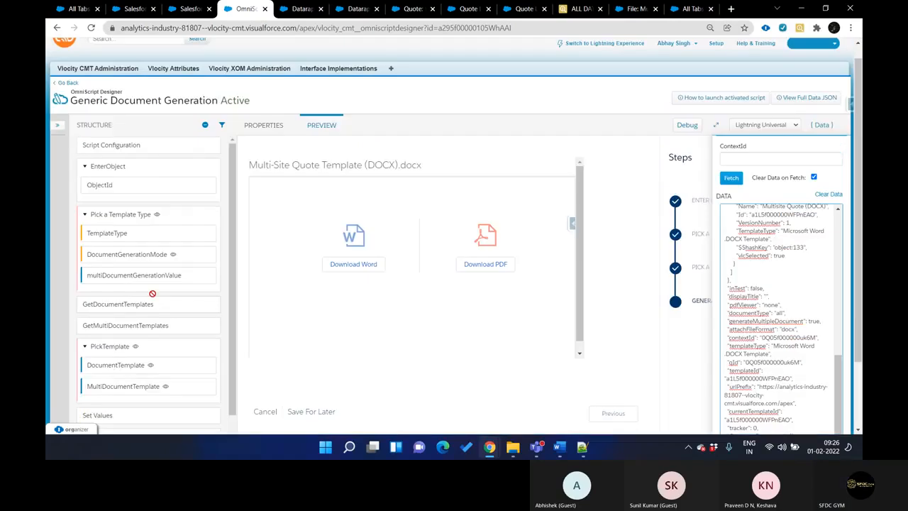
click(124, 214)
click(212, 233)
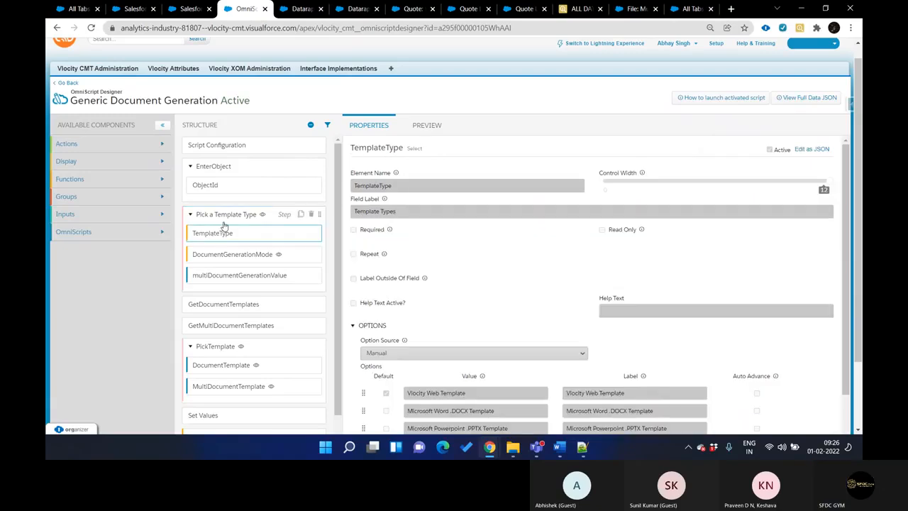
click(224, 225)
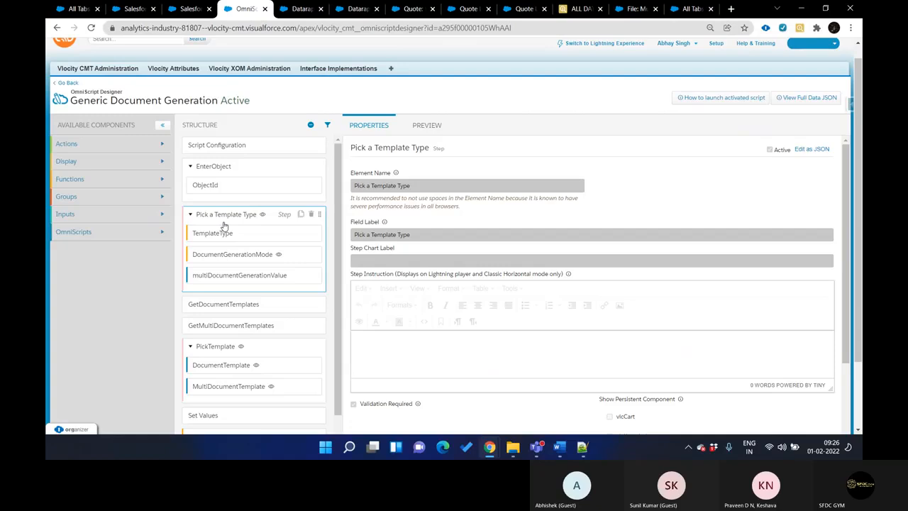
click(238, 177)
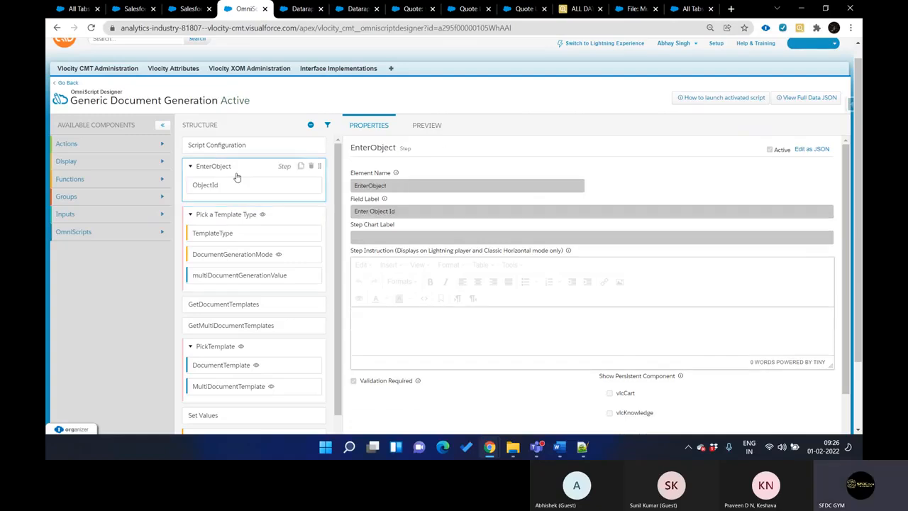
click(246, 235)
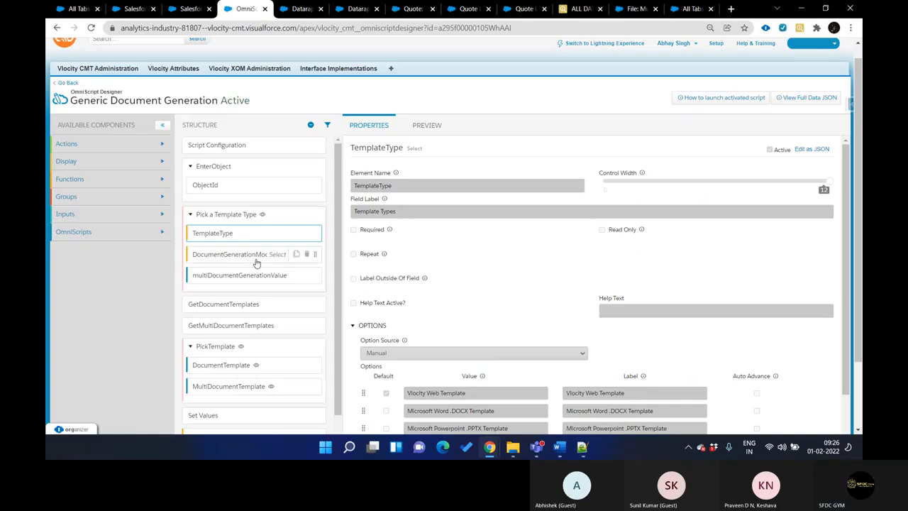
click(257, 261)
click(260, 280)
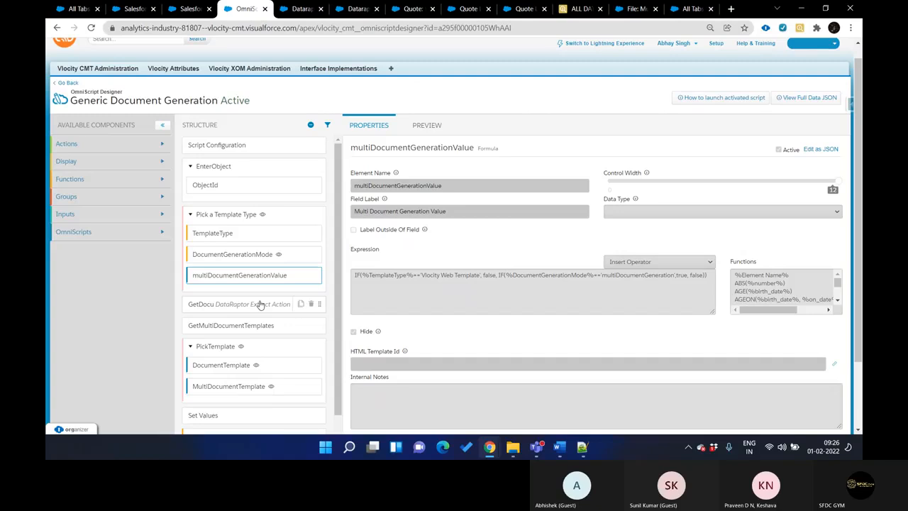
click(260, 304)
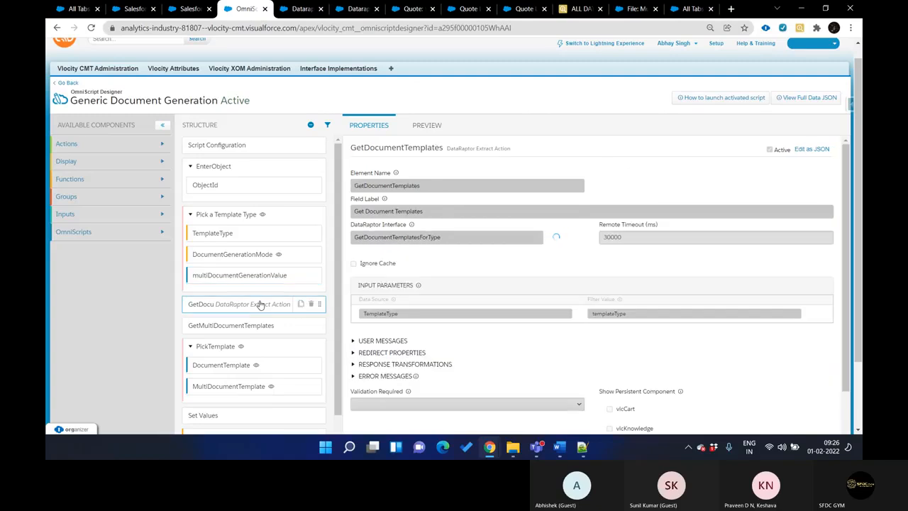
scroll(260, 305, down, 3)
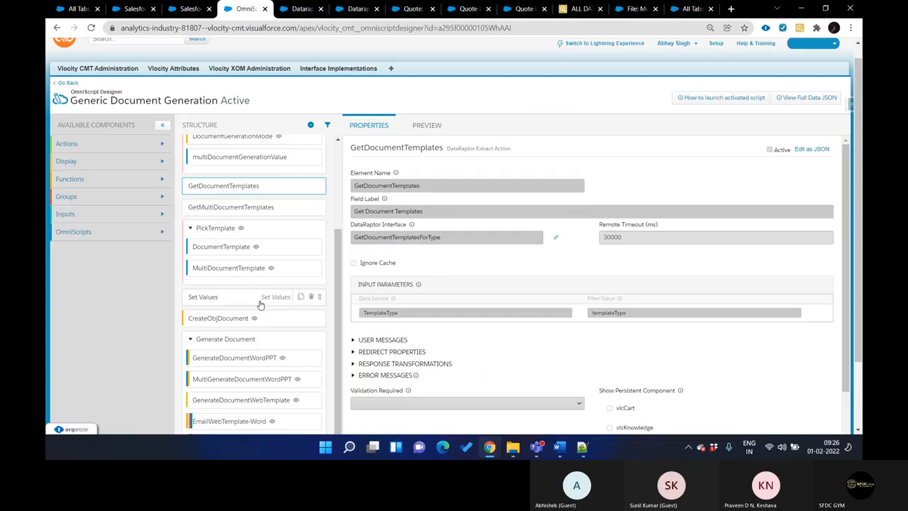
Compare the CQ2 MultiSite Quote Extract's output with the Transform's mappings, and highlight the Transform's interface type
key(ctrl+Tab)
key(ctrl+shift+Tab)
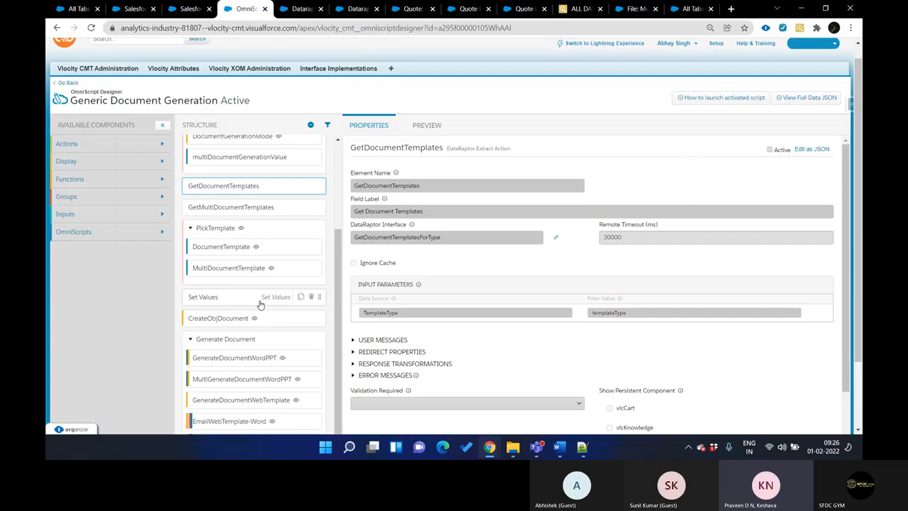
key(ctrl+Tab)
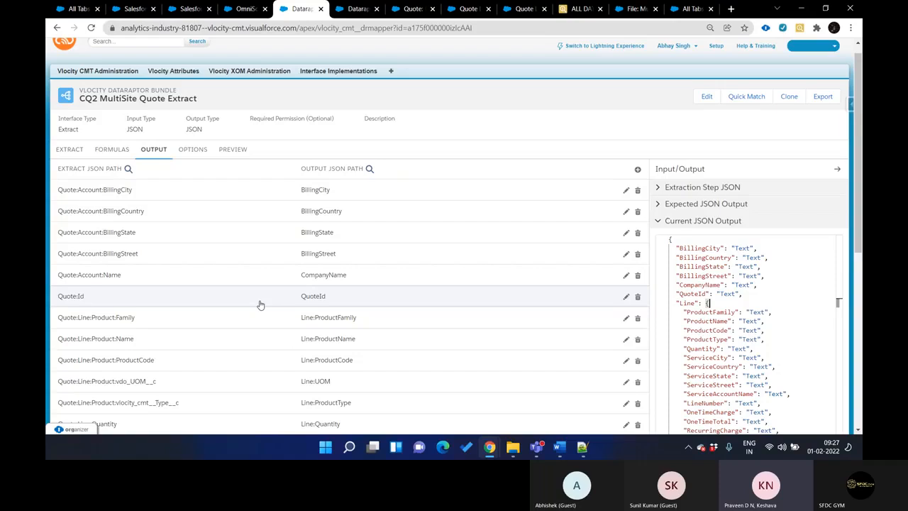
key(ctrl+Tab)
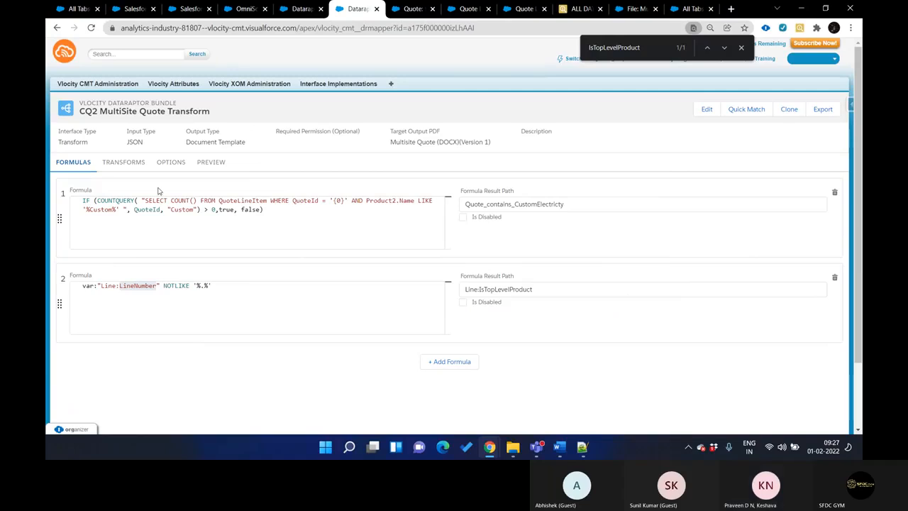
click(134, 164)
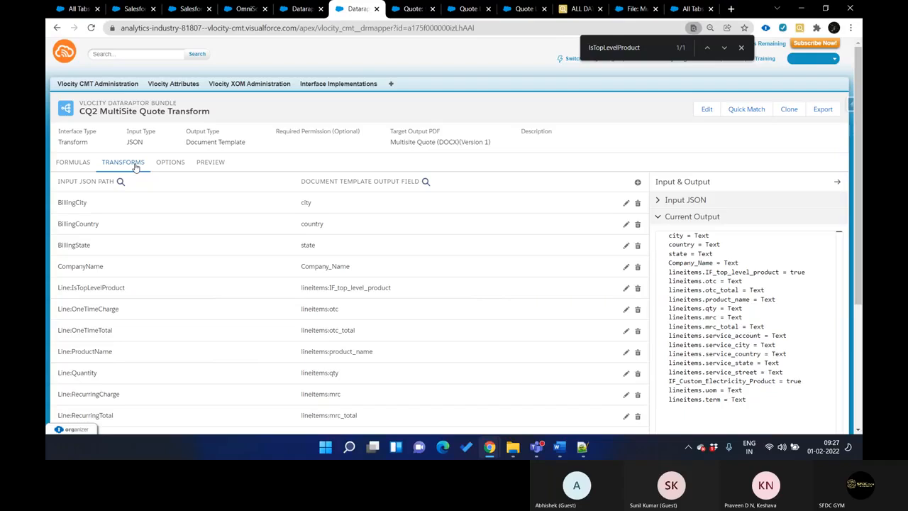
double_click(73, 142)
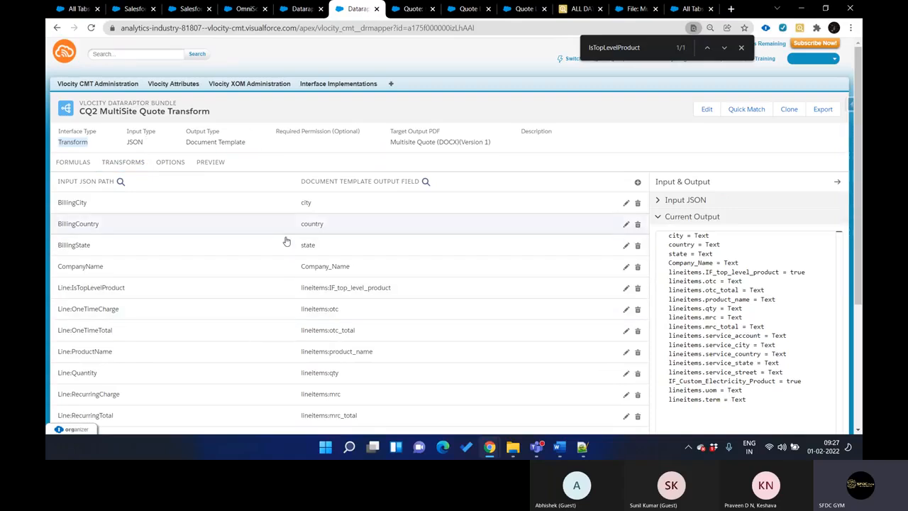
key(ctrl+shift+Tab)
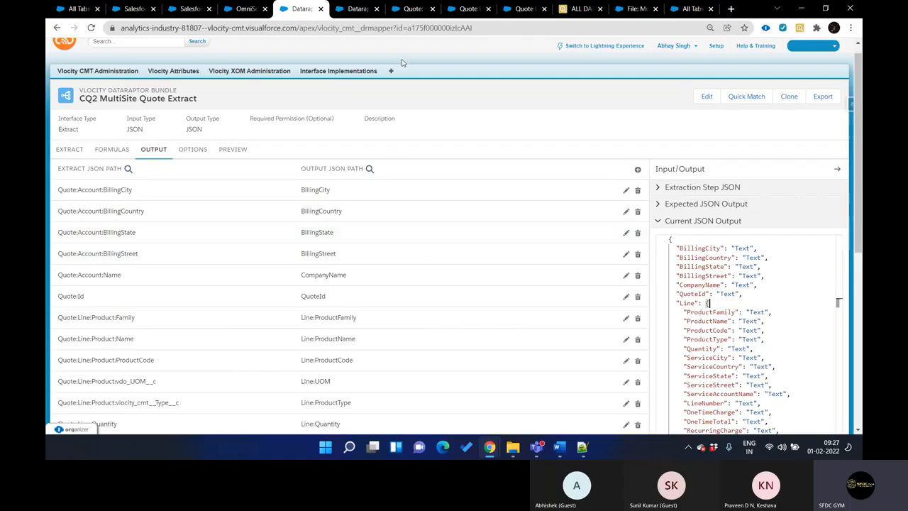
Search the full list of Salesforce tabs for "datara" and open OmniStudio DataRaptors
click(355, 16)
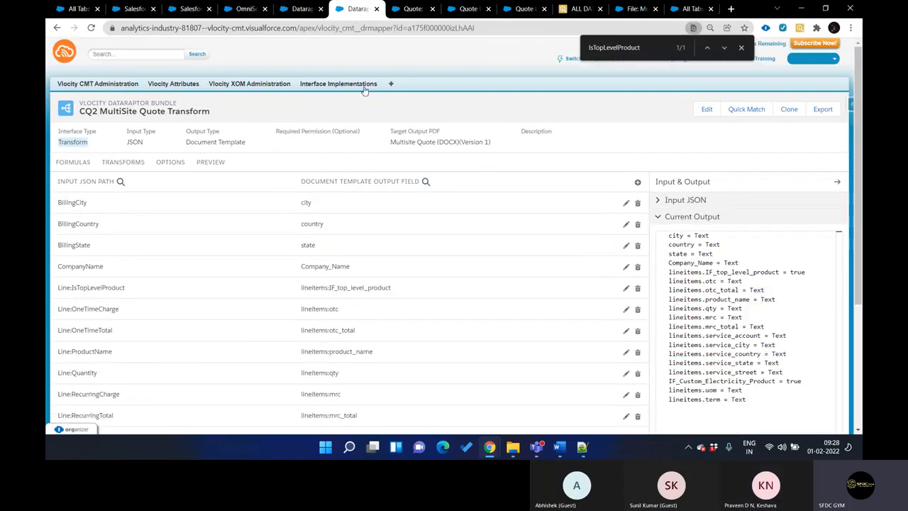
click(392, 84)
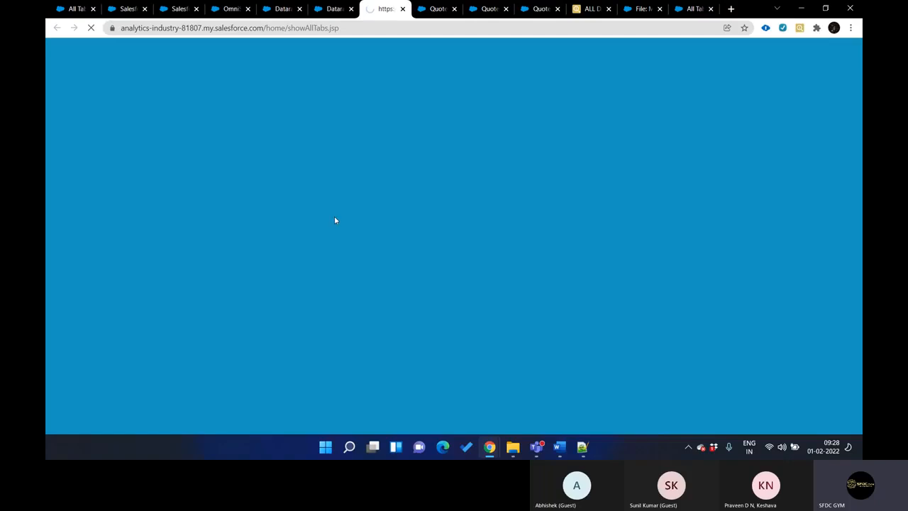
key(ctrl+f)
text(datara)
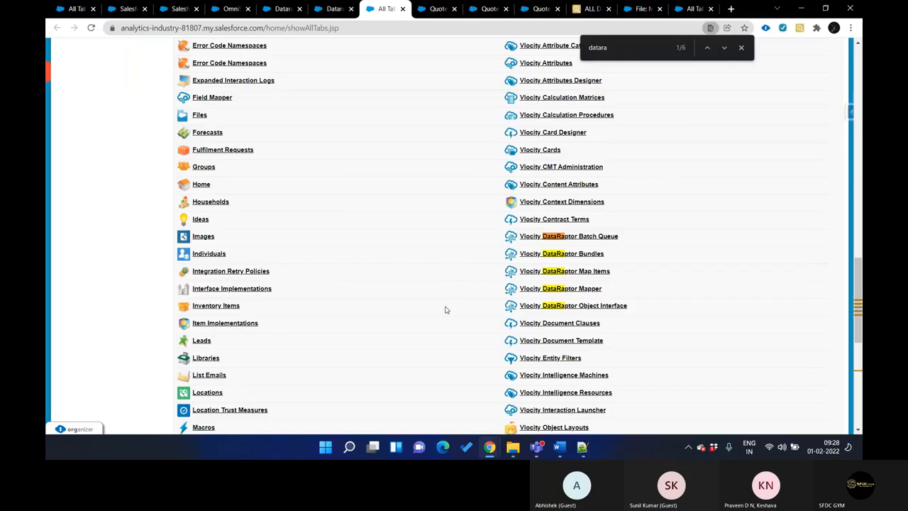
scroll(344, 324, down, 5)
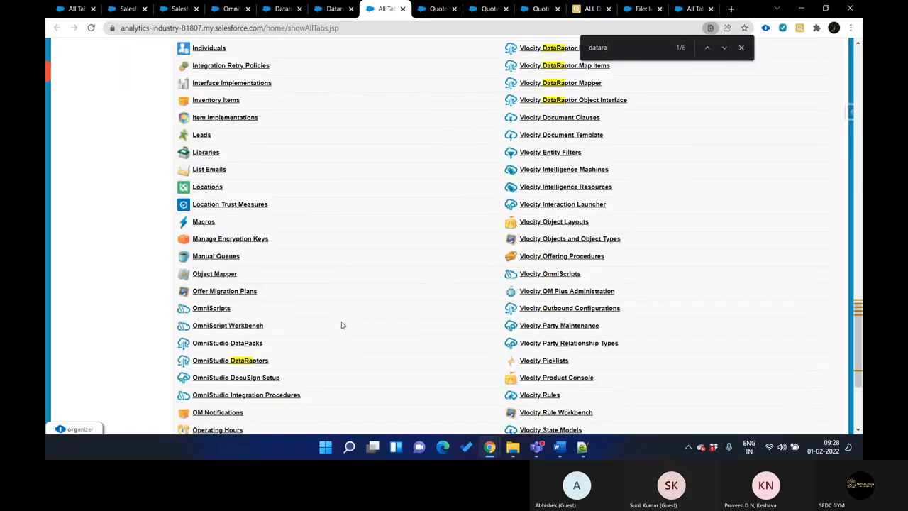
click(232, 183)
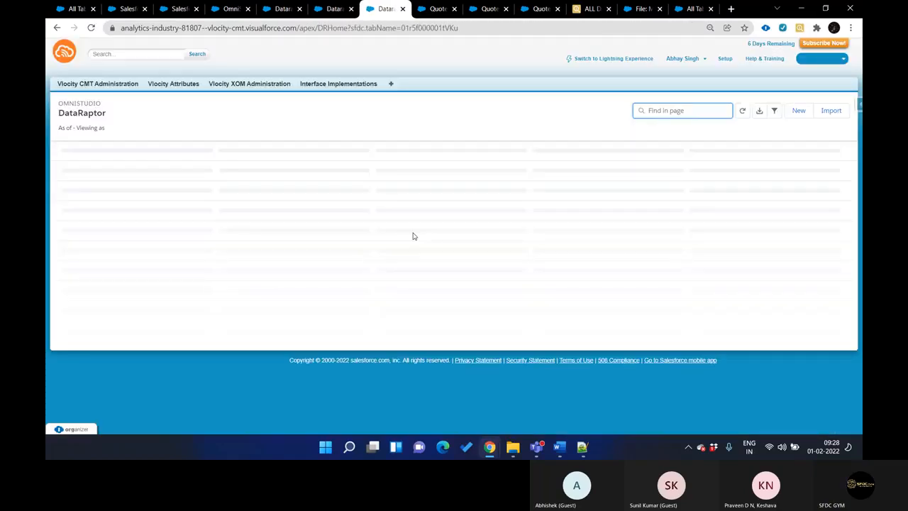
Start creating a new DataRaptor bundle and set its interface type to Transform
click(798, 110)
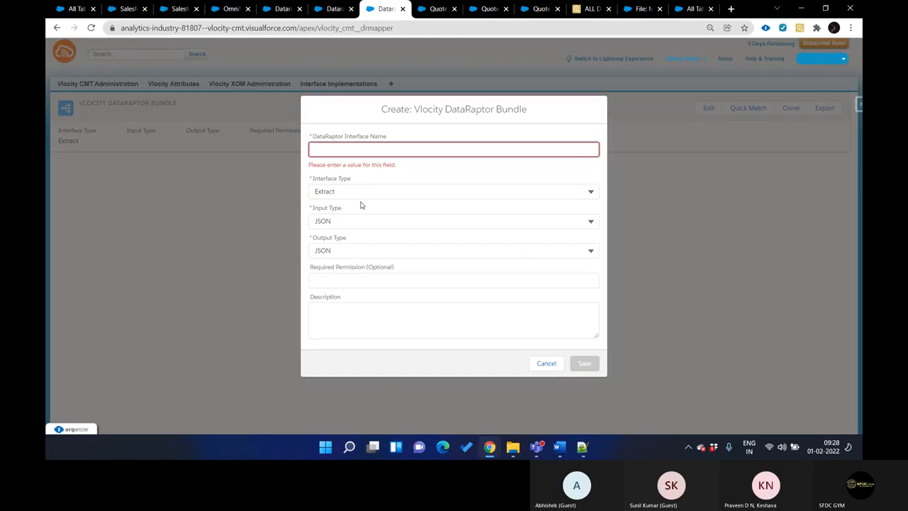
click(358, 192)
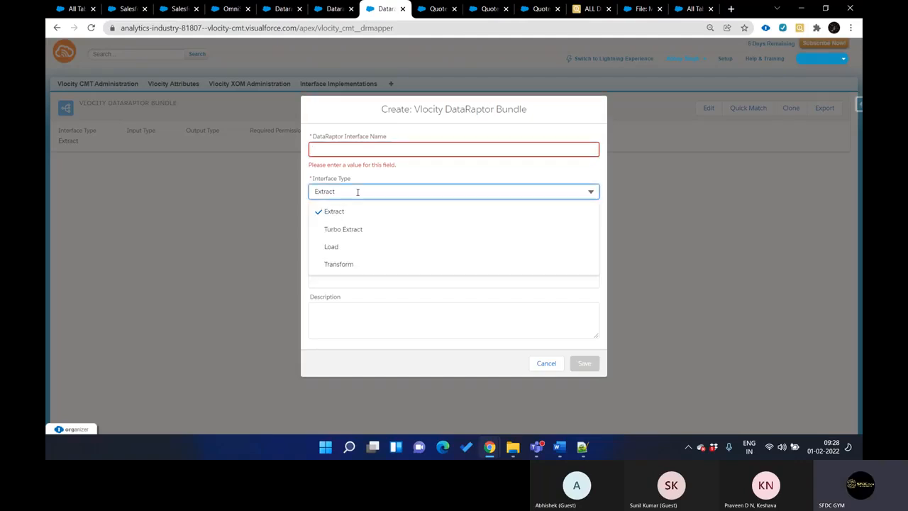
click(367, 262)
click(346, 225)
drag(271, 224, 422, 321)
click(421, 322)
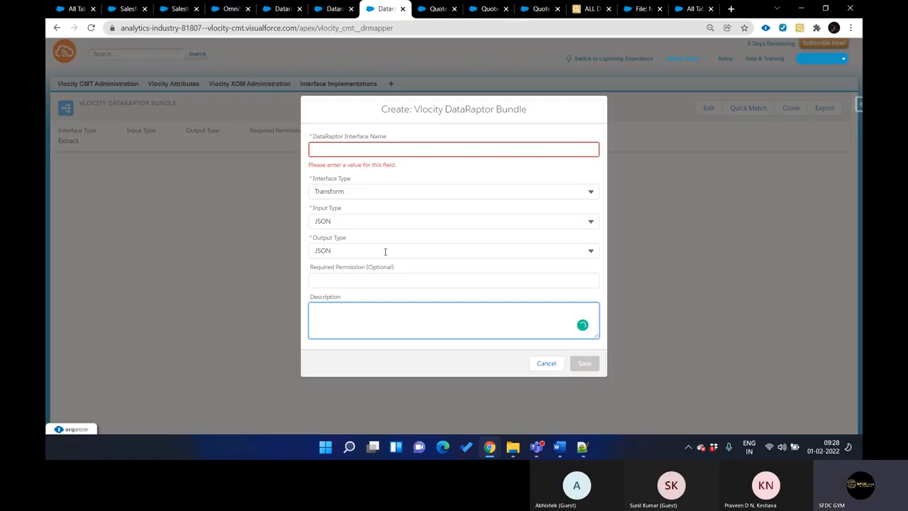
Try Custom as the new DataRaptor's output type and set it back to JSON
click(385, 251)
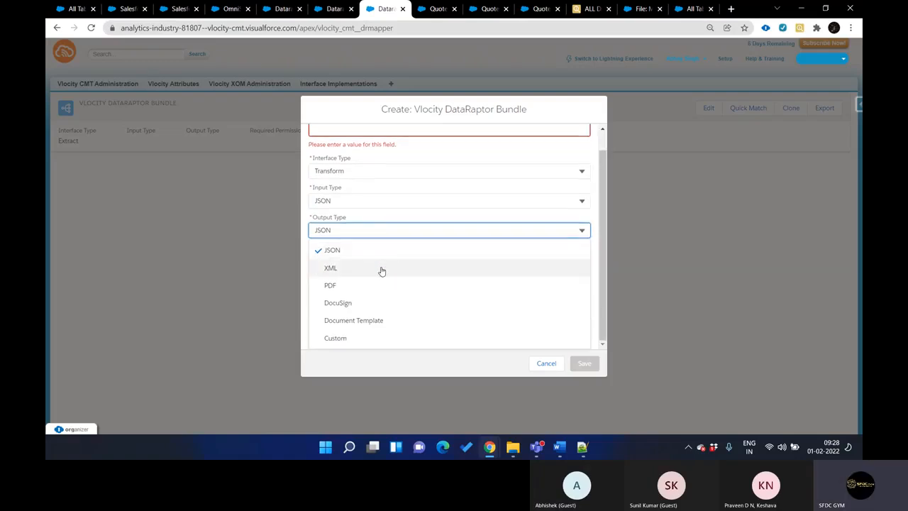
click(369, 340)
click(341, 235)
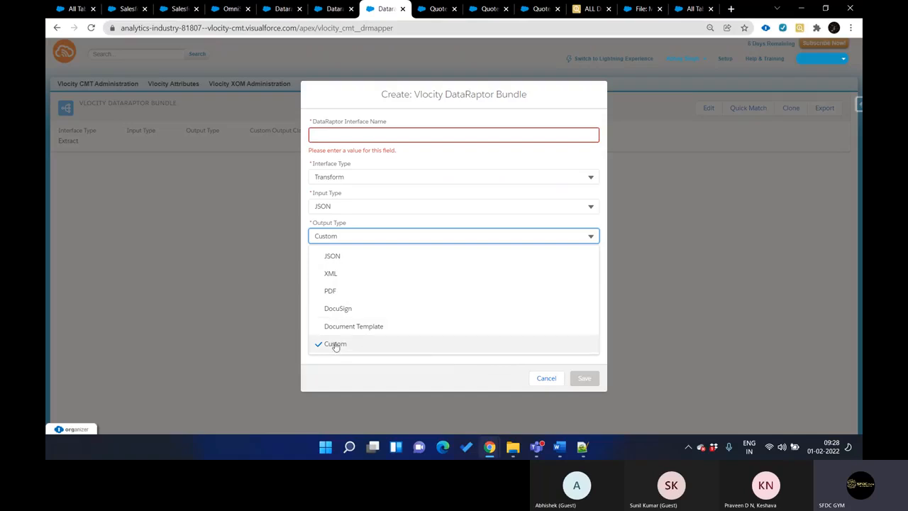
click(344, 258)
Compare the output type of CQ2 MultiSite Quote Transform with the output type options for the new Transform DataRaptor
key(ctrl+shift+Tab)
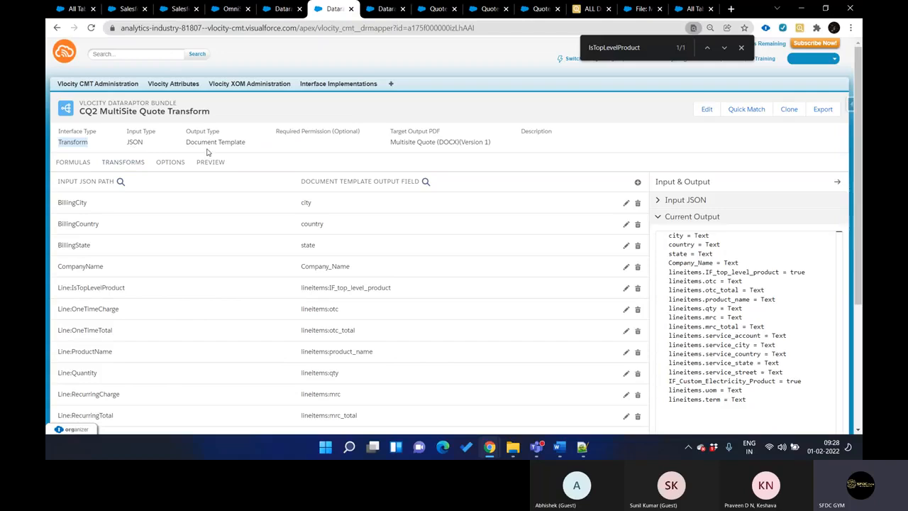
mouse_move(198, 143)
mouse_down()
mouse_move(241, 145)
mouse_move(188, 142)
mouse_up()
key(ctrl+Tab)
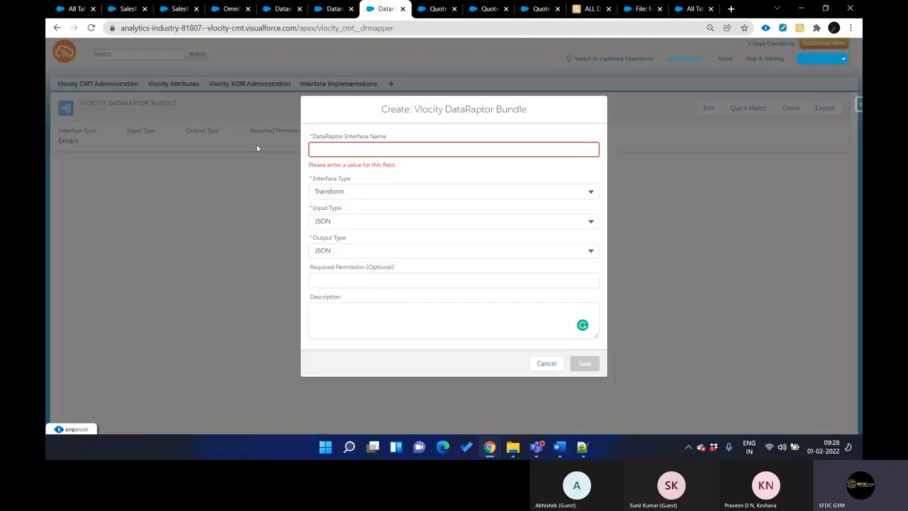
click(356, 248)
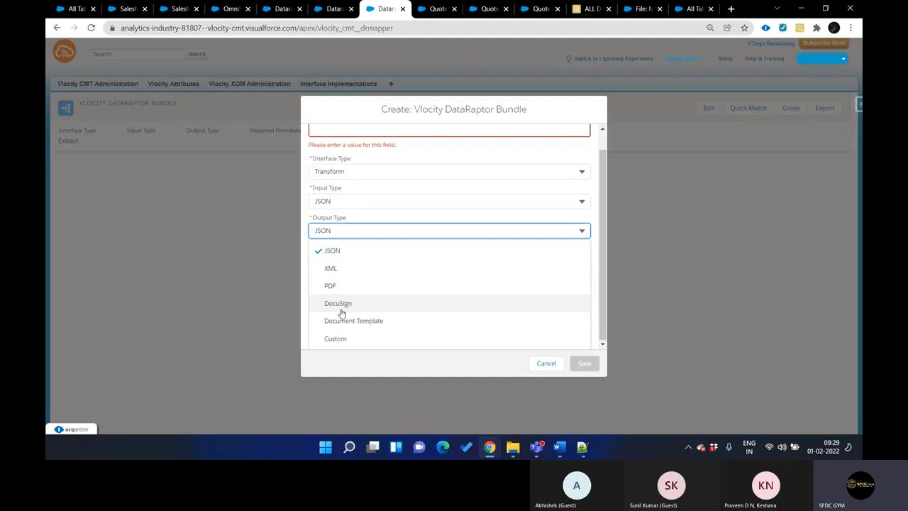
key(ctrl+shift+Tab)
key(ctrl+Tab)
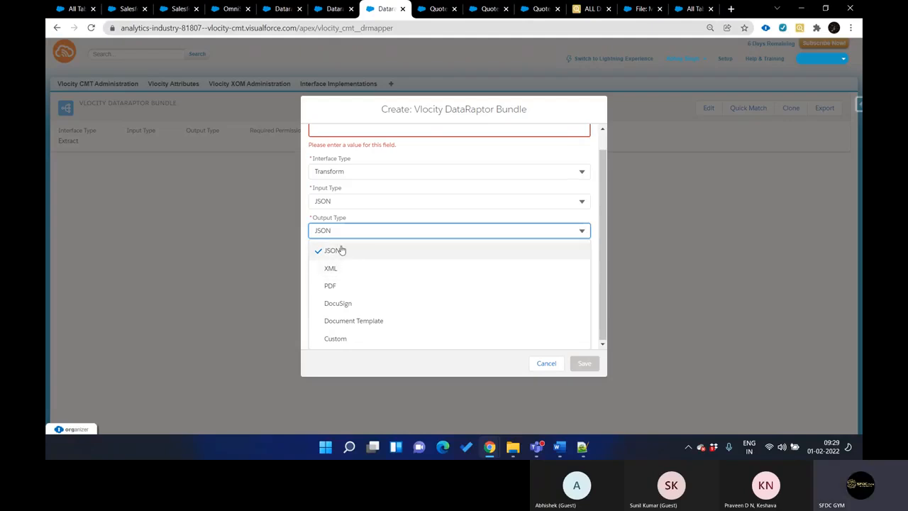
Set the new DataRaptor's output type to Document Template and its target output PDF to Multisite Quote (DOCX)(Version 1)
click(366, 323)
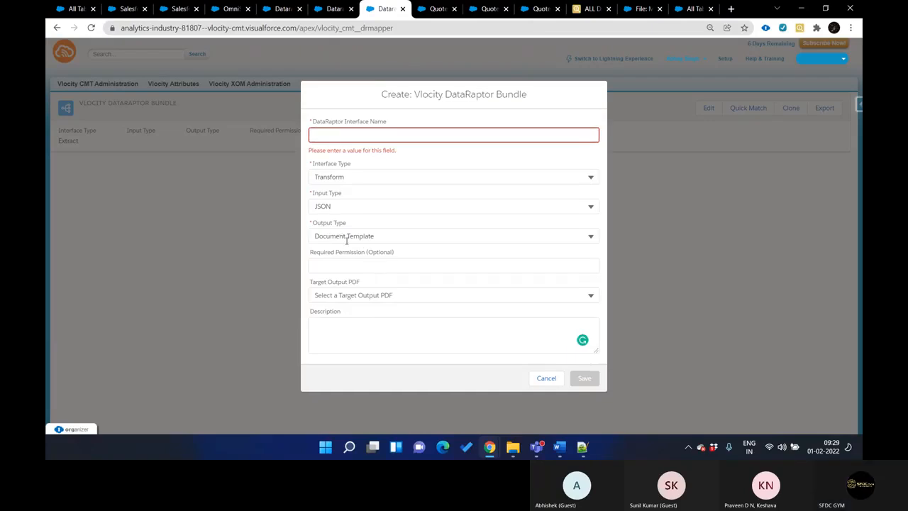
click(377, 294)
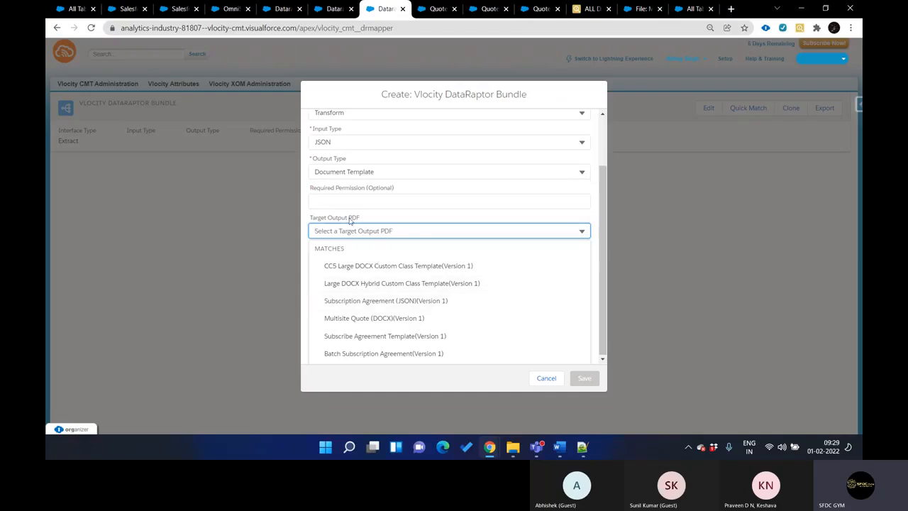
key(ctrl+shift+Tab)
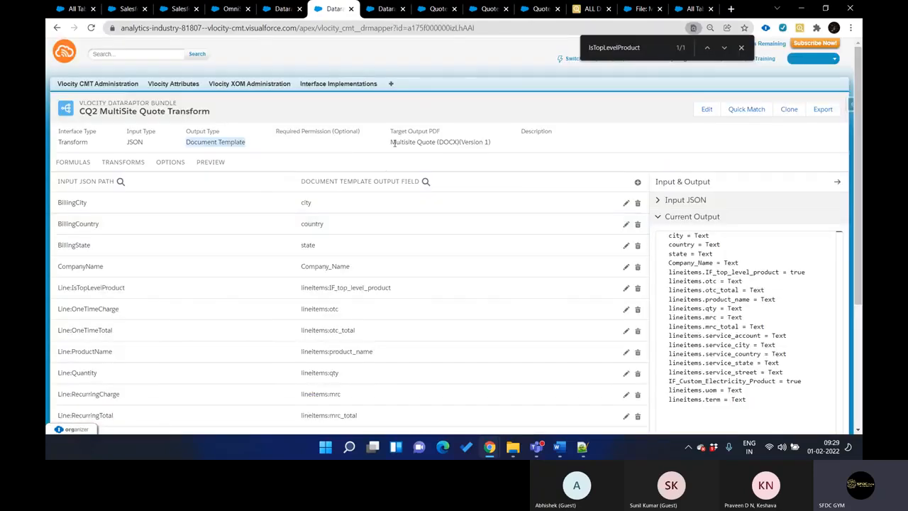
drag(392, 141, 427, 139)
key(ctrl+c)
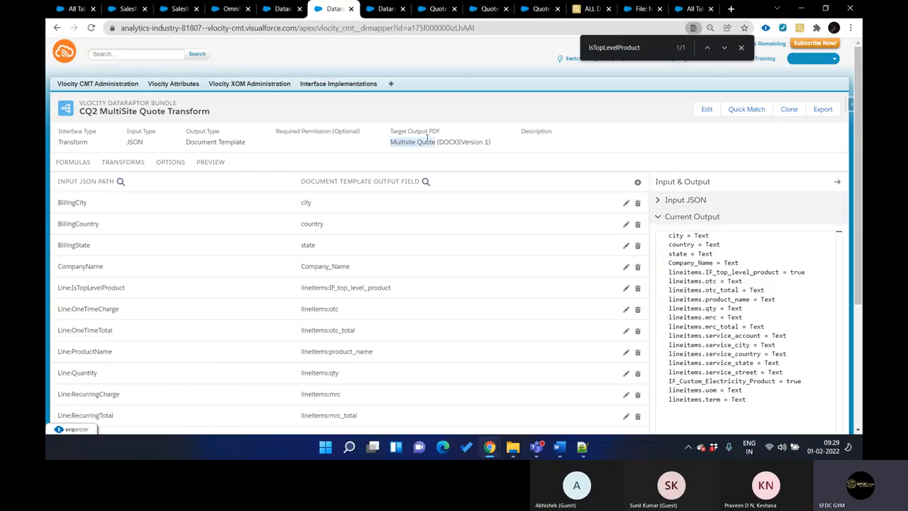
key(ctrl+Tab)
key(ctrl+v)
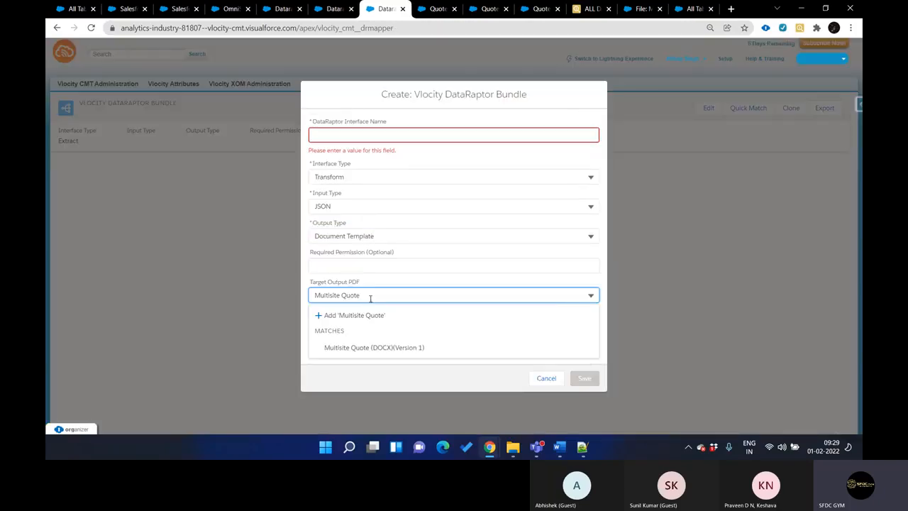
click(361, 347)
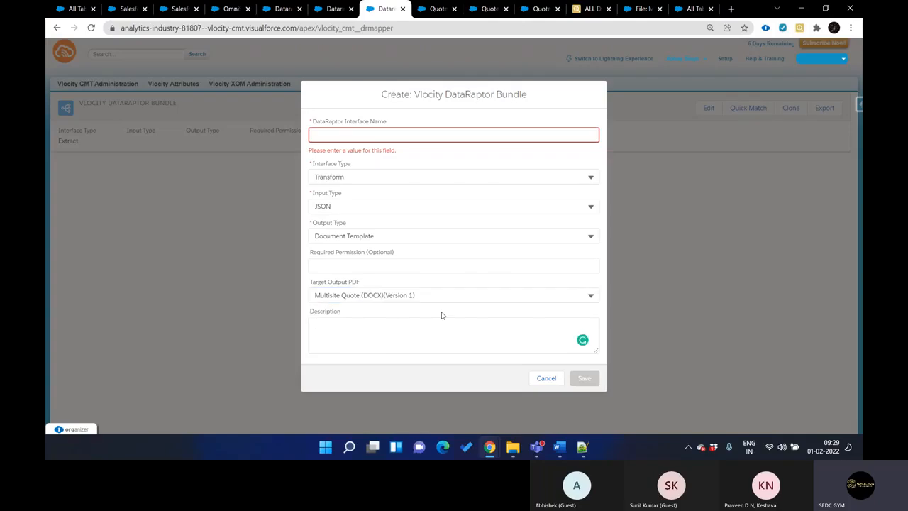
Name the new DataRaptor bundle "Test Transform" and save it
click(362, 137)
text(Test Transform)
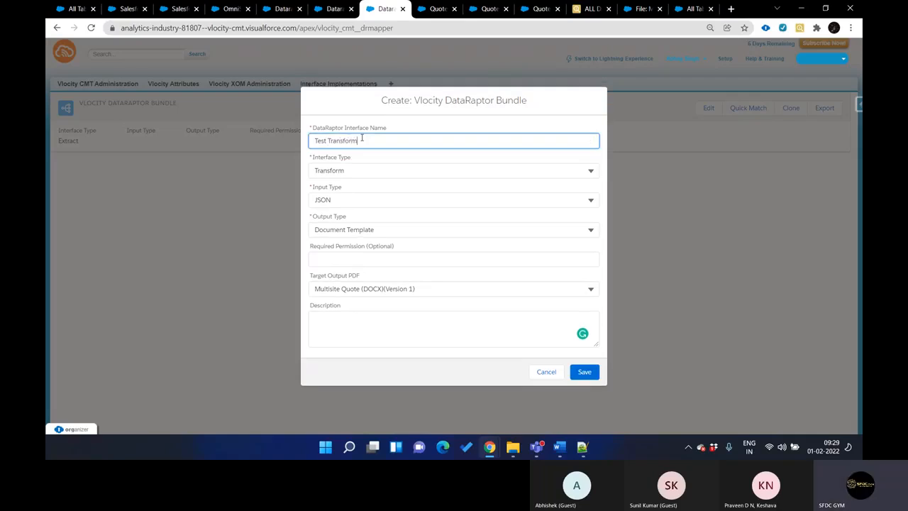
click(584, 372)
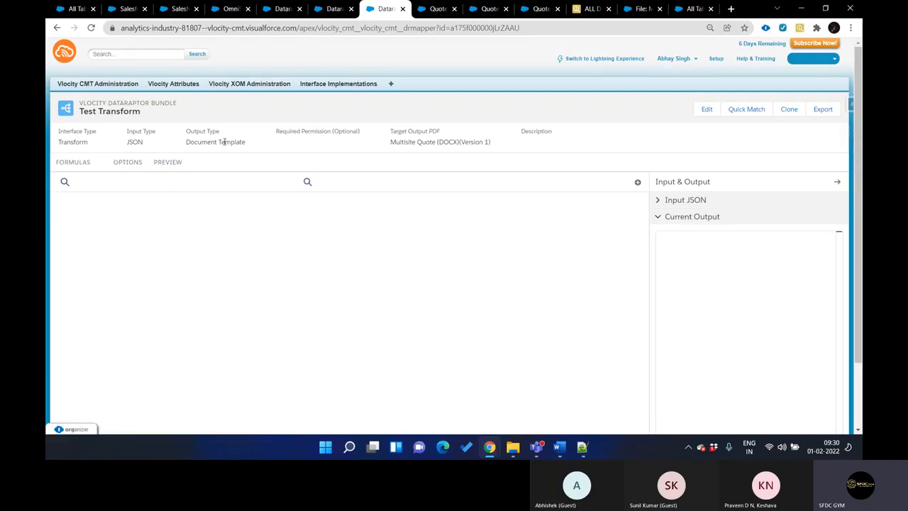
Review the input type, output type and target output PDF of Test Transform
double_click(130, 142)
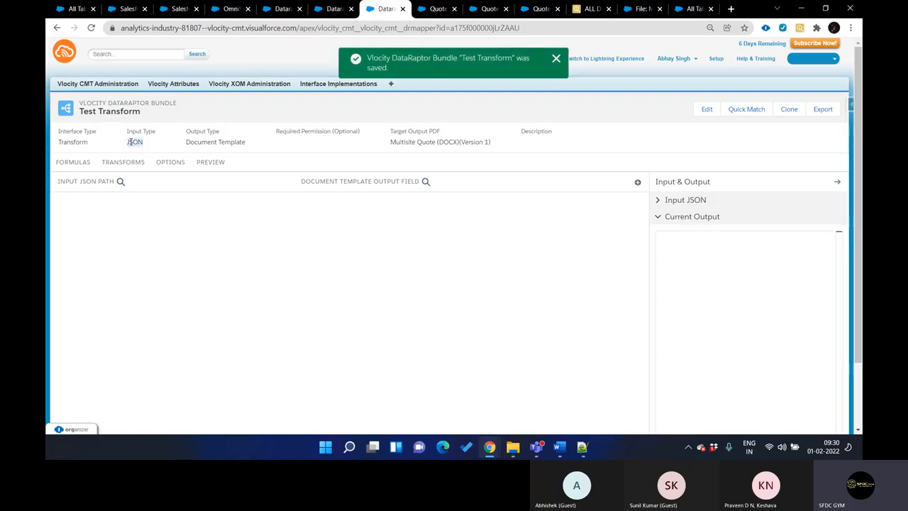
double_click(197, 142)
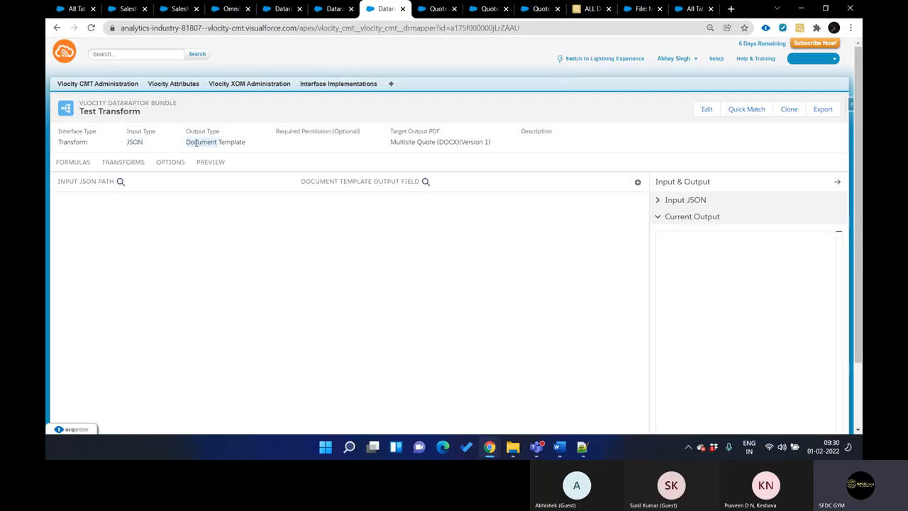
triple_click(395, 141)
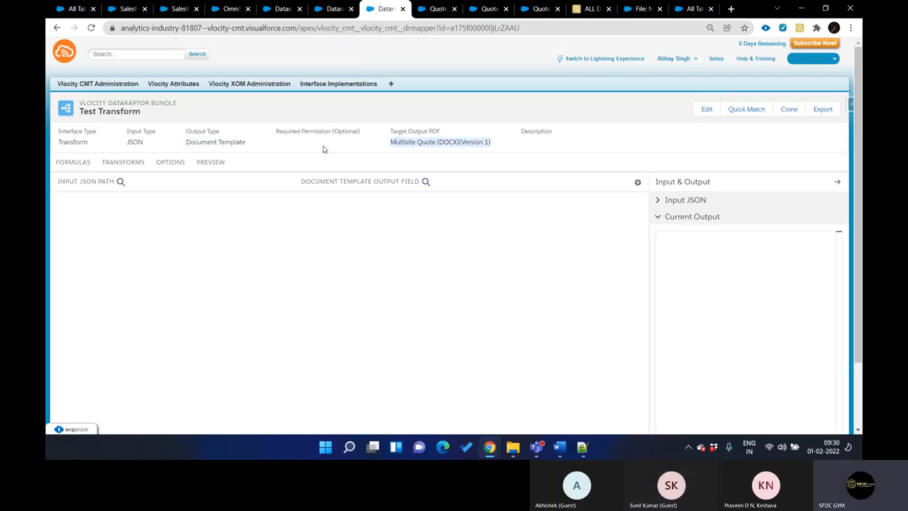
Add a blank mapping to the transforms of Test Transform
click(124, 166)
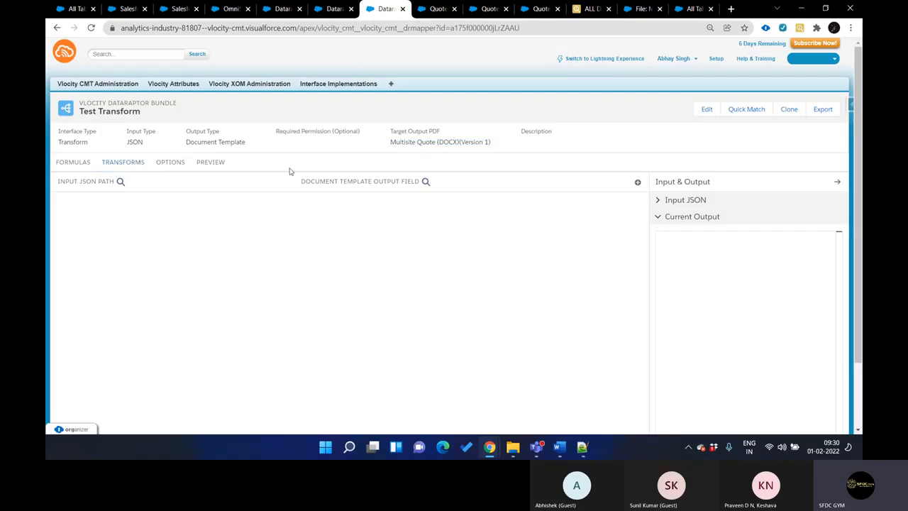
click(637, 182)
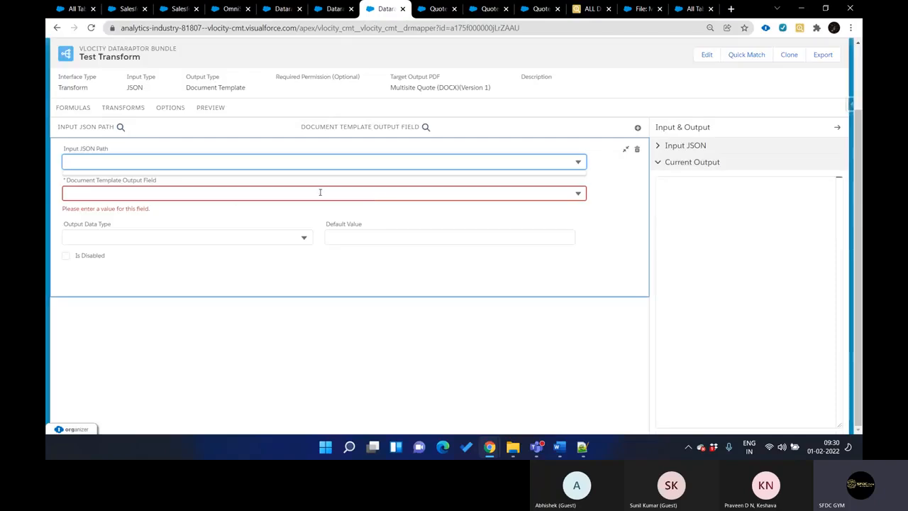
scroll(192, 236, up, 1)
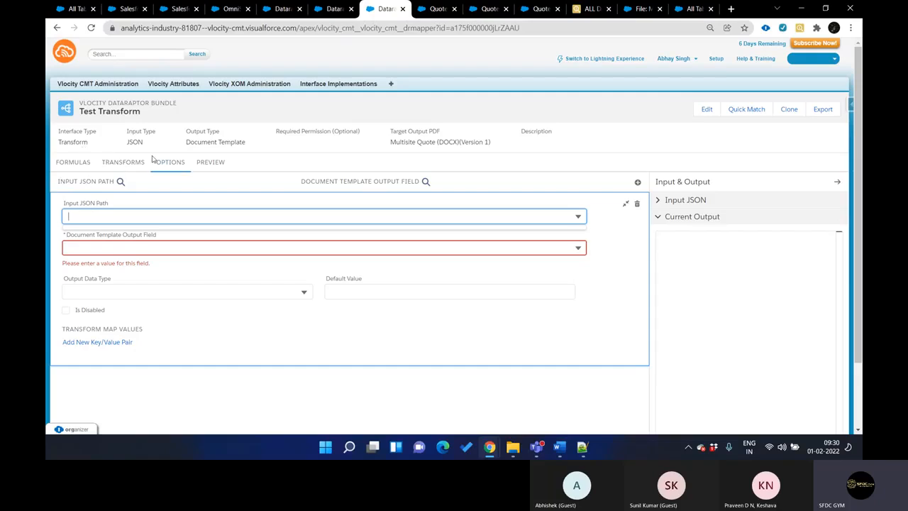
double_click(135, 142)
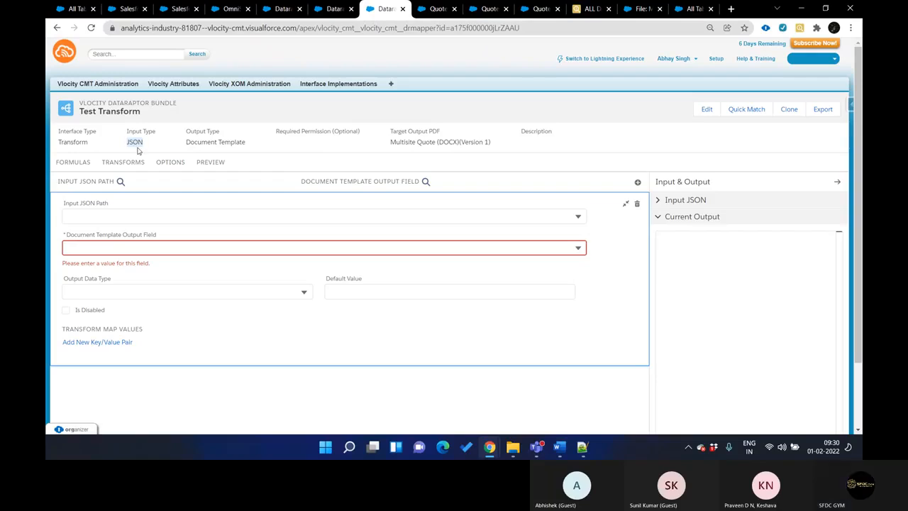
Examine how the CompanyName input path is mapped to a document template field in CQ2 MultiSite Quote Transform
key(ctrl+shift+Tab)
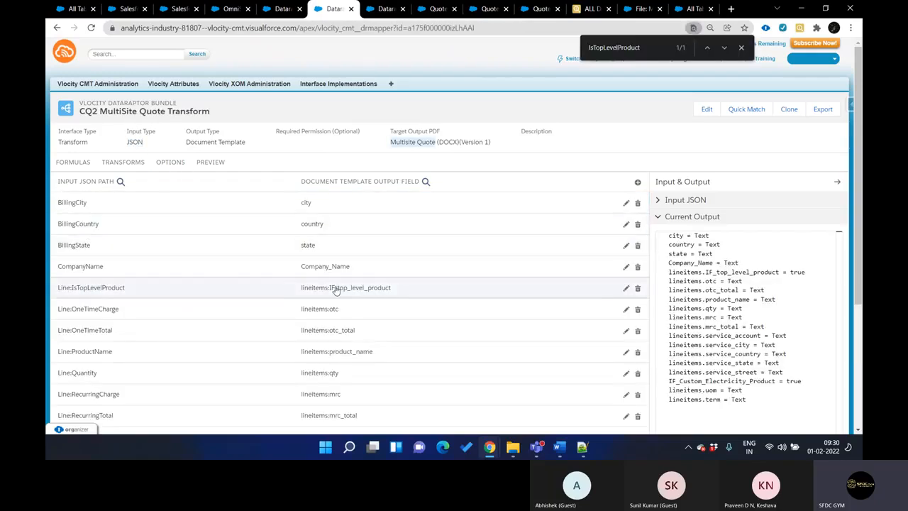
click(304, 272)
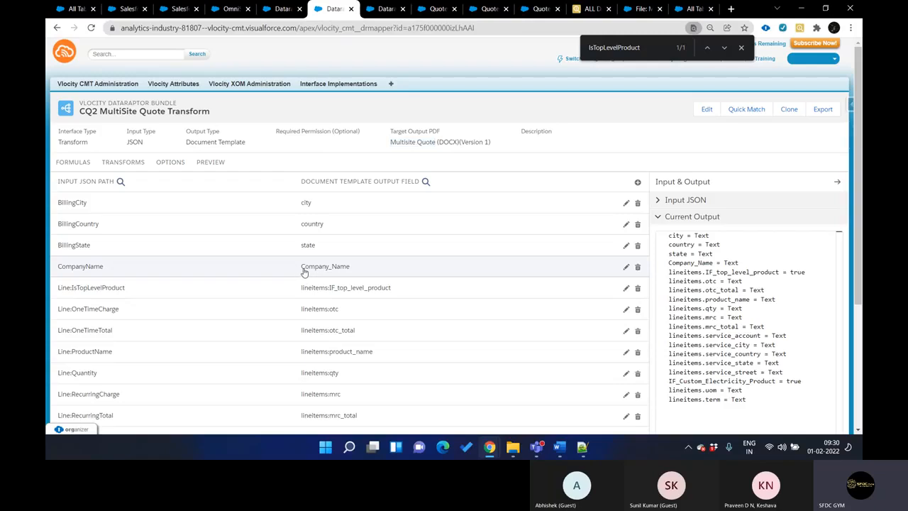
click(351, 274)
click(127, 312)
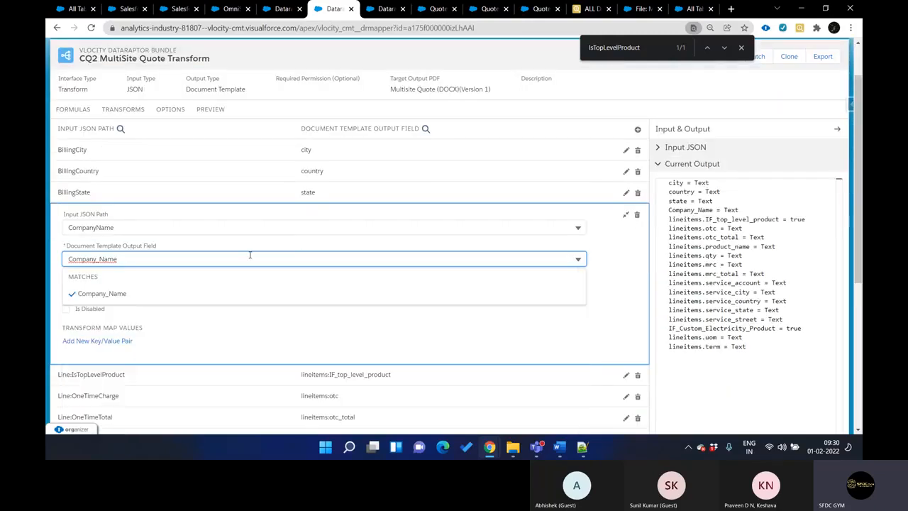
click(309, 92)
Copy the CompanyName output JSON path from CQ2 MultiSite Quote Extract into the blank Test Transform mapping as its input JSON path
click(280, 9)
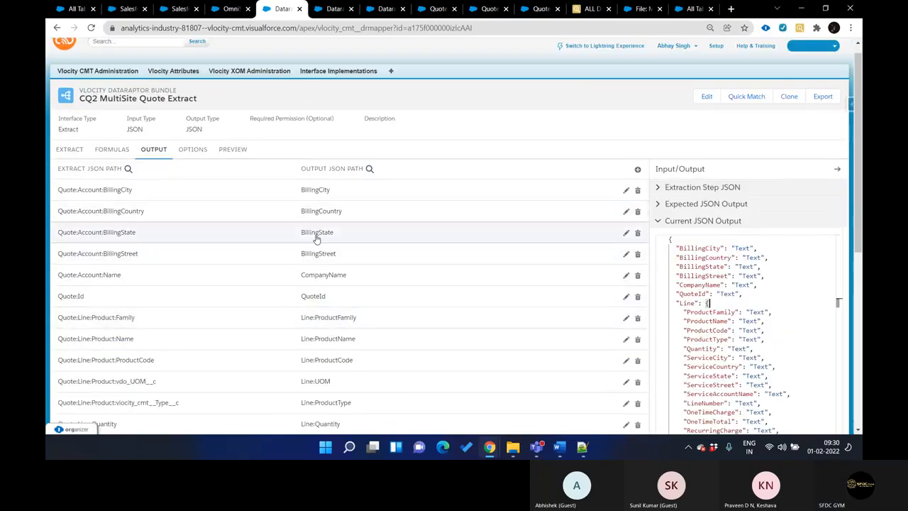
click(371, 277)
click(181, 317)
key(ctrl+c)
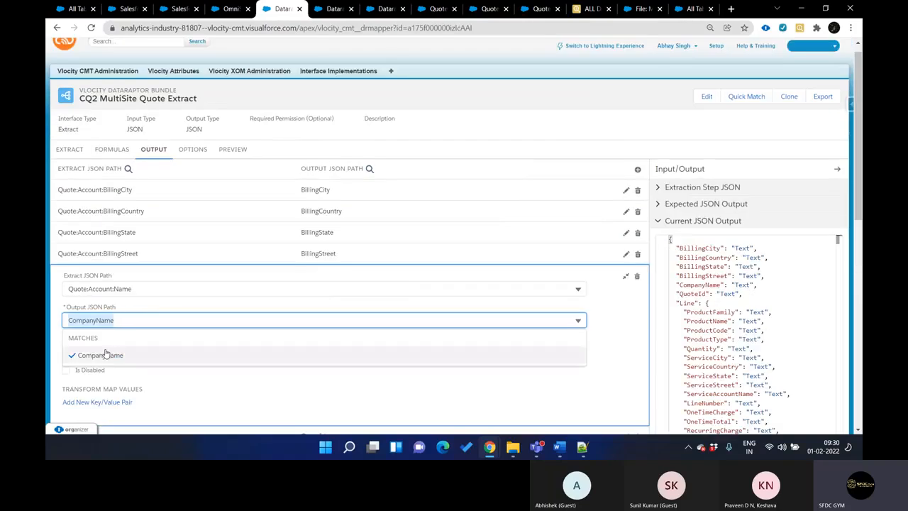
key(ctrl+Tab)
key(ctrl+Tab)
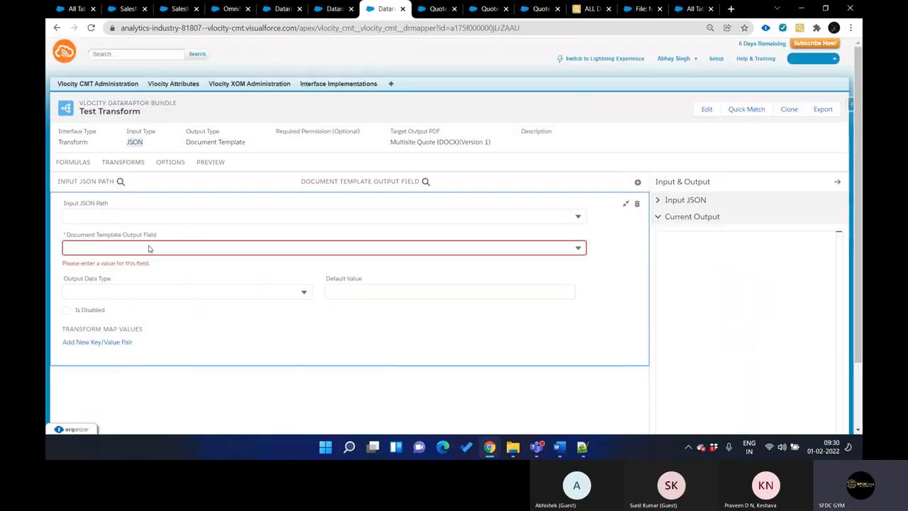
click(89, 213)
key(ctrl+v)
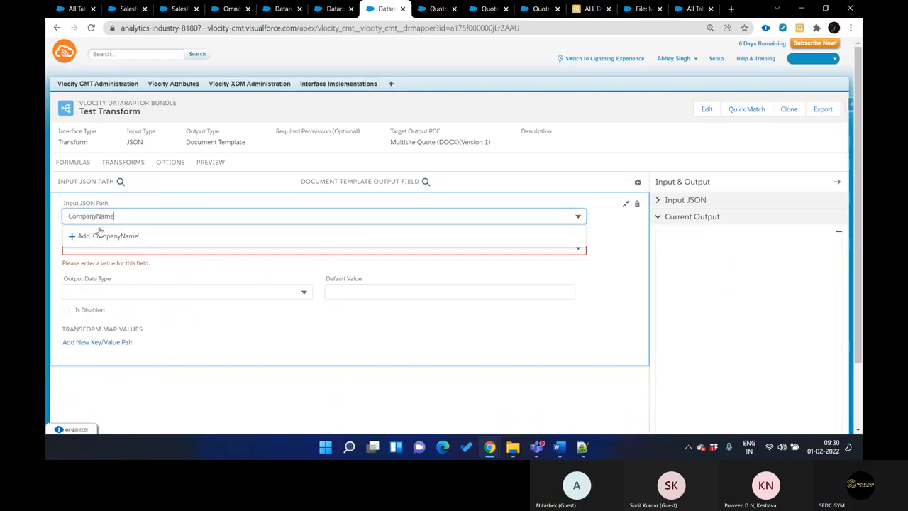
click(101, 237)
Look through the available document template output fields and map CompanyName to Company_Name
click(119, 244)
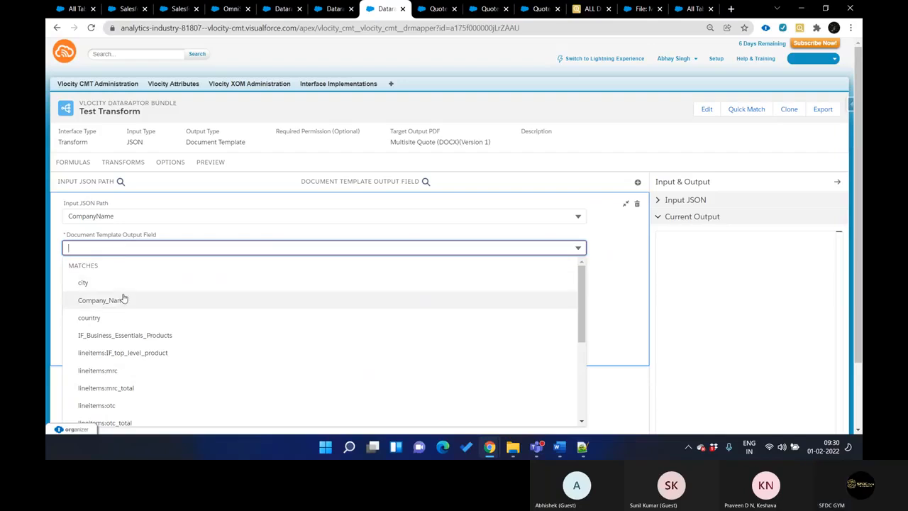
scroll(137, 375, down, 5)
scroll(136, 374, up, 5)
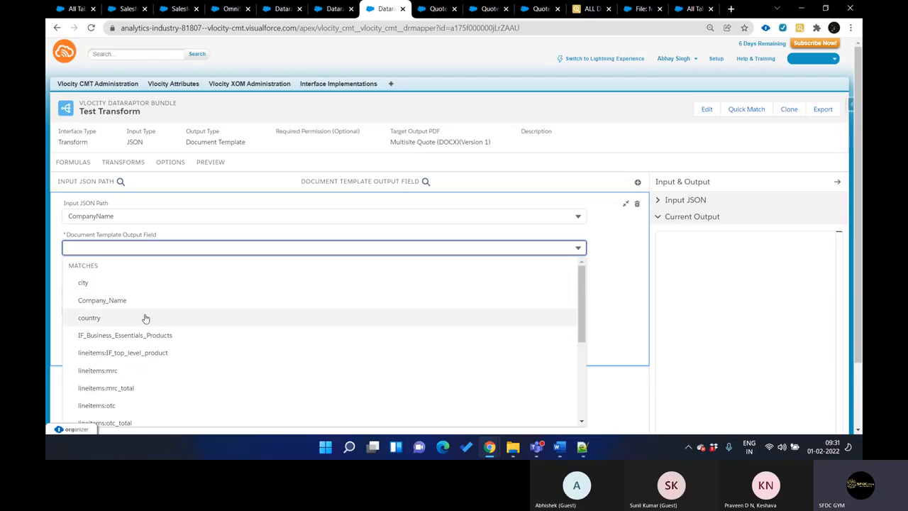
scroll(142, 318, down, 5)
scroll(145, 319, up, 4)
scroll(145, 319, up, 1)
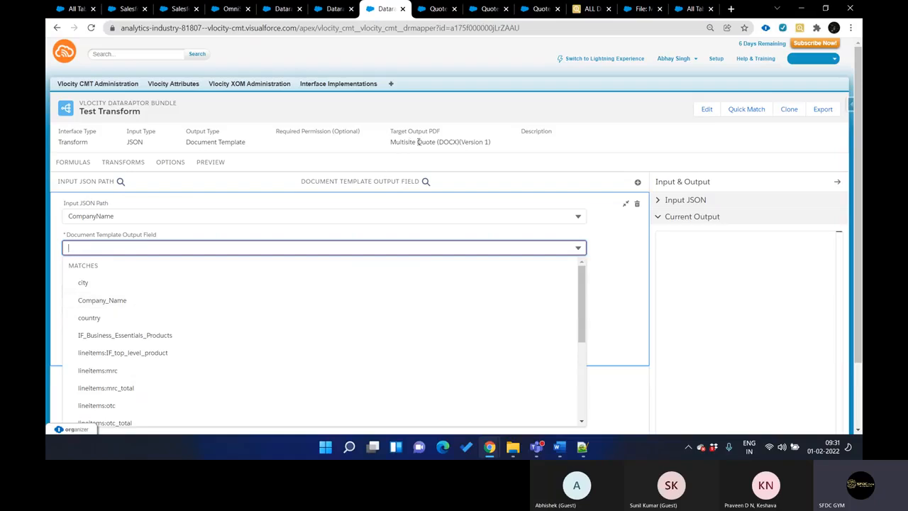
click(139, 302)
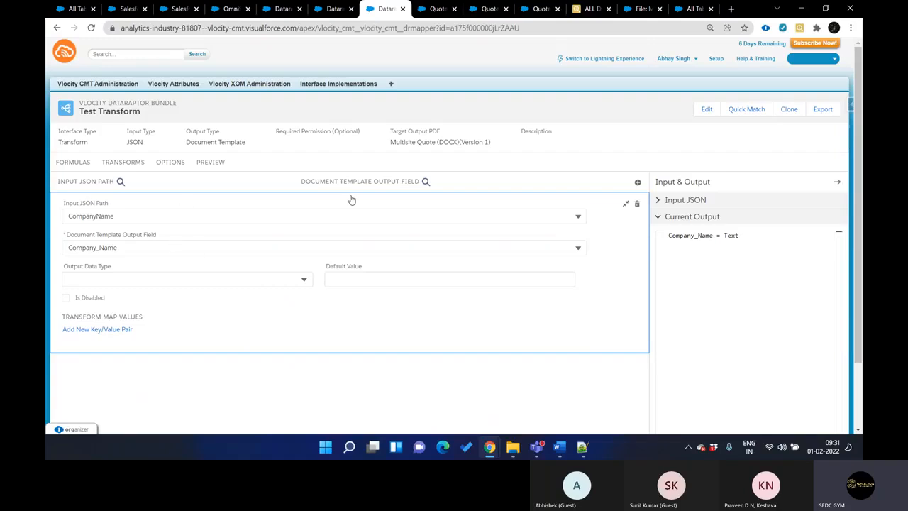
Add a second blank mapping to Test Transform below the CompanyName mapping
key(ctrl+shift+Tab)
key(ctrl+Tab)
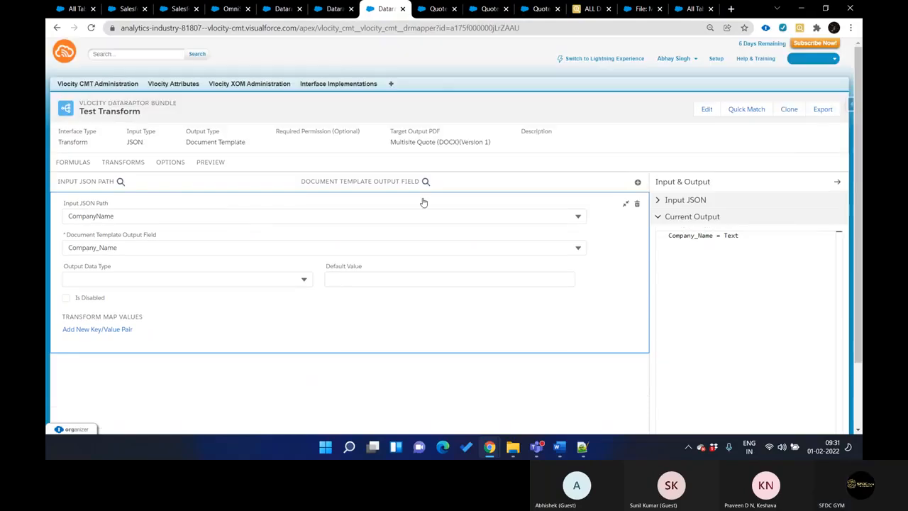
click(638, 183)
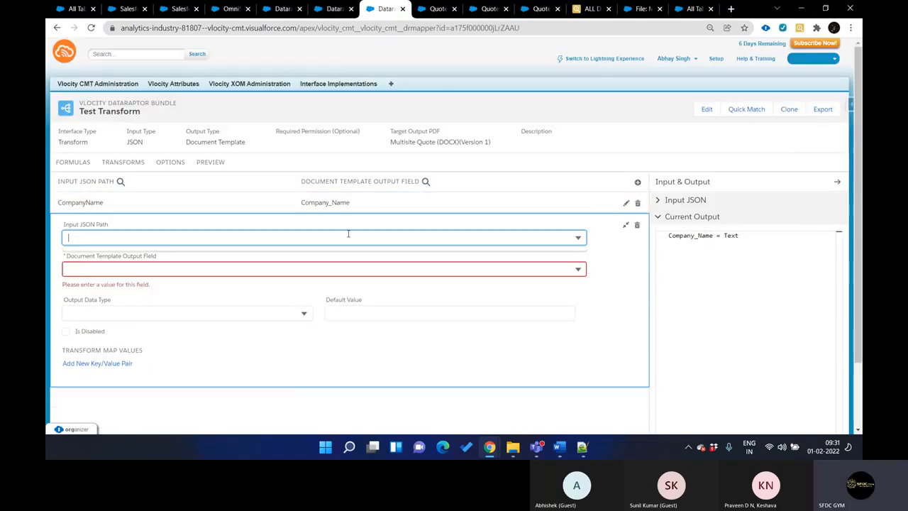
text(C)
key(BackSpace)
text(line)
key(BackSpace)
key(BackSpace)
key(BackSpace)
Copy the Line:ProductFamily output JSON path from CQ2 MultiSite Quote Extract into Test Transform's second mapping as its input JSON path
key(ctrl+shift+Tab)
key(ctrl+shift+Tab)
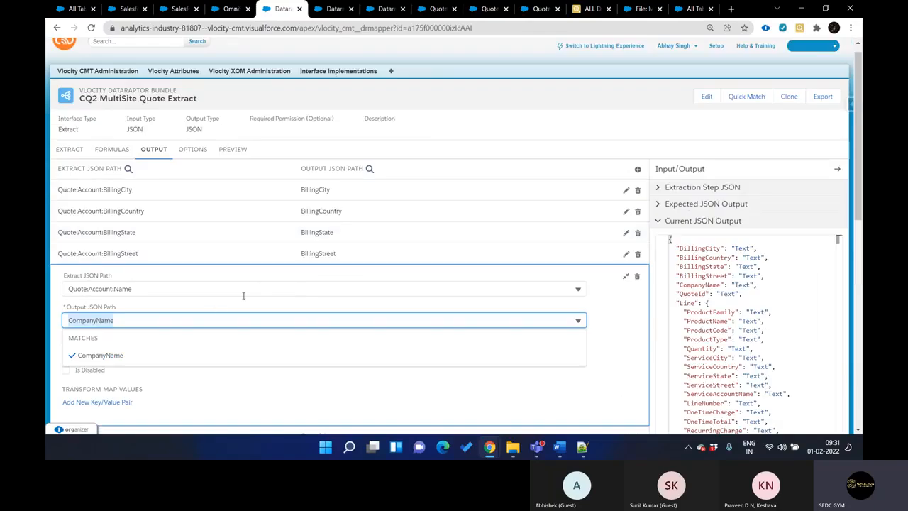
scroll(373, 284, down, 10)
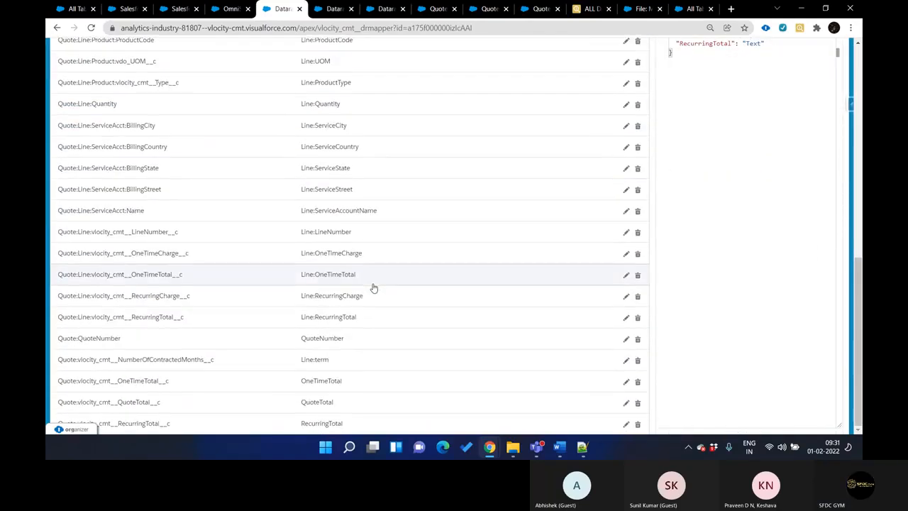
scroll(316, 275, up, 4)
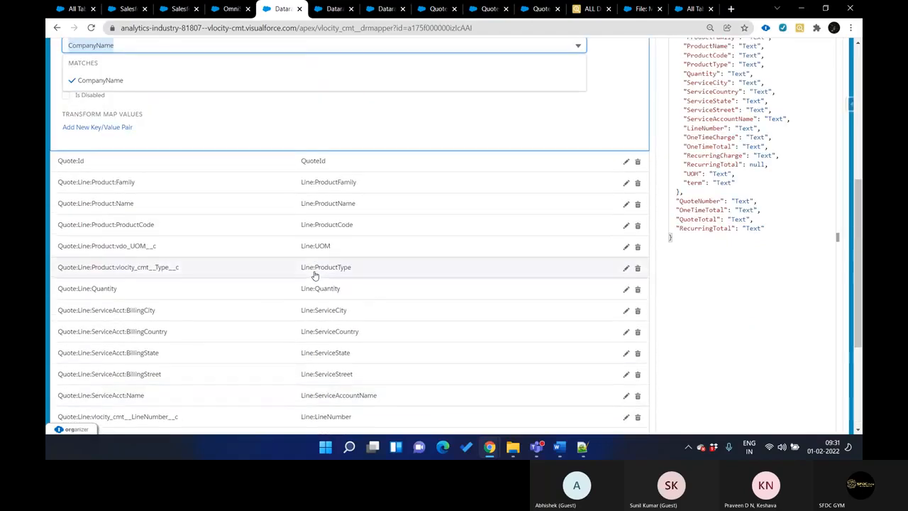
click(329, 226)
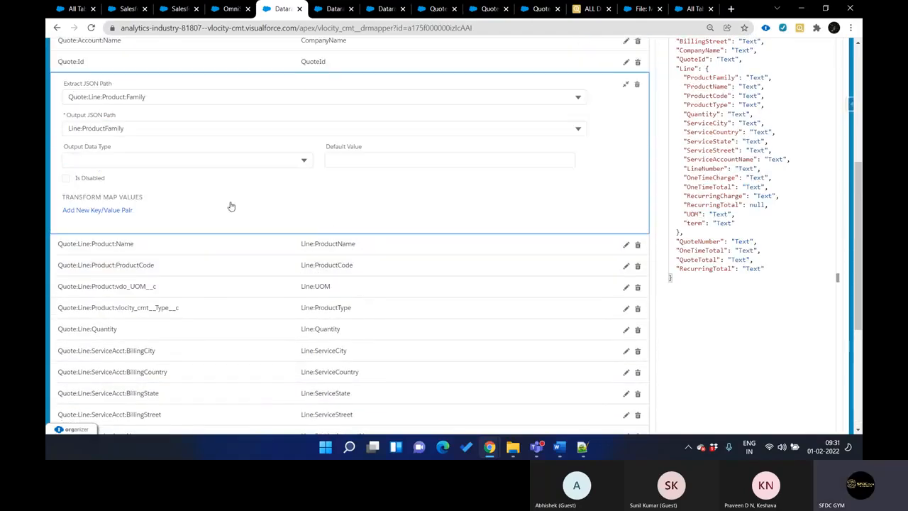
scroll(173, 178, up, 2)
click(136, 223)
key(ctrl+c)
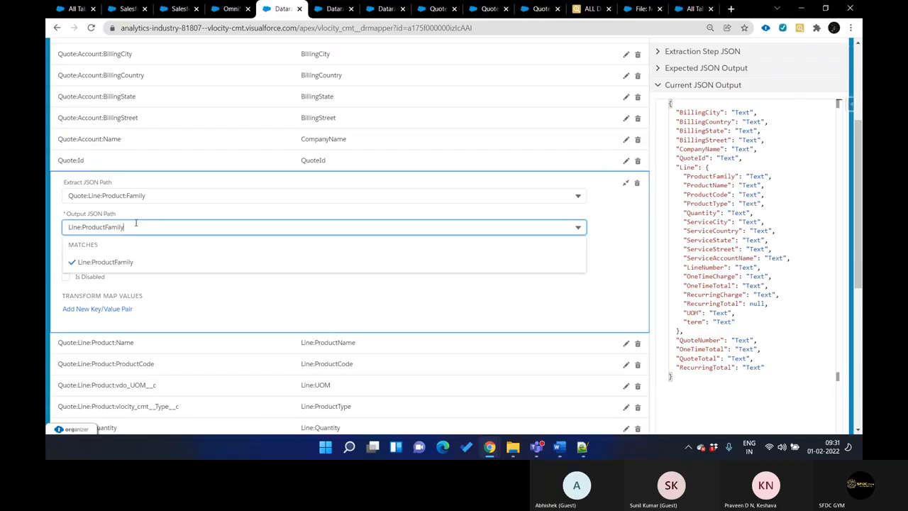
key(ctrl+Tab)
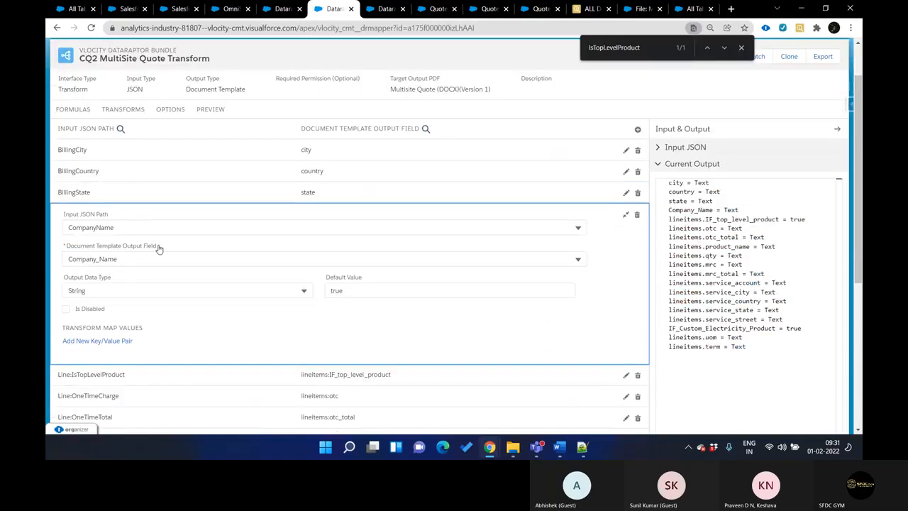
key(ctrl+Tab)
key(ctrl+v)
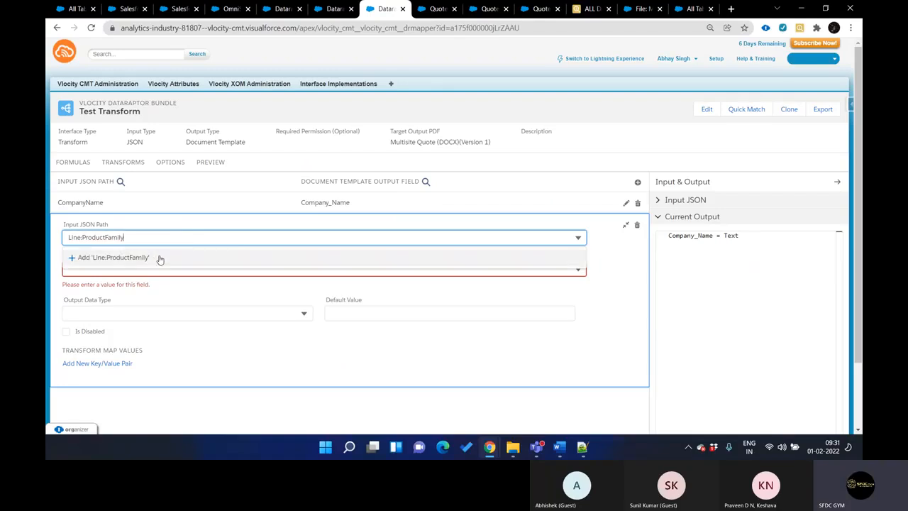
click(149, 258)
Look through the document template output fields, map Line:ProductFamily to lineitems:mrc, and check the entry in the current output
click(158, 268)
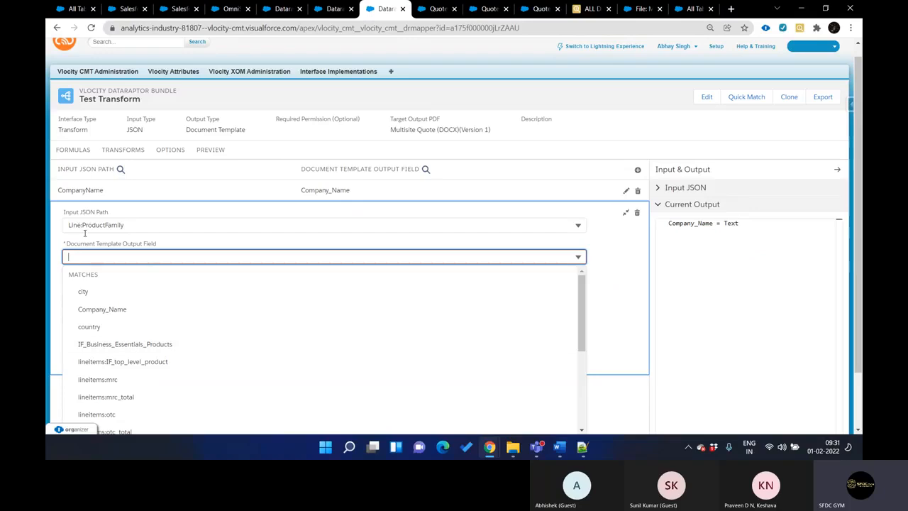
scroll(131, 381, down, 2)
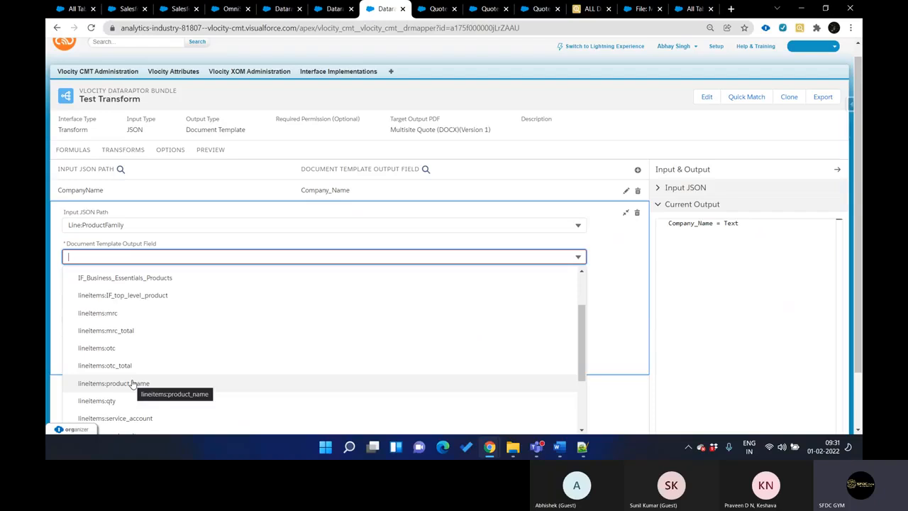
scroll(132, 384, down, 3)
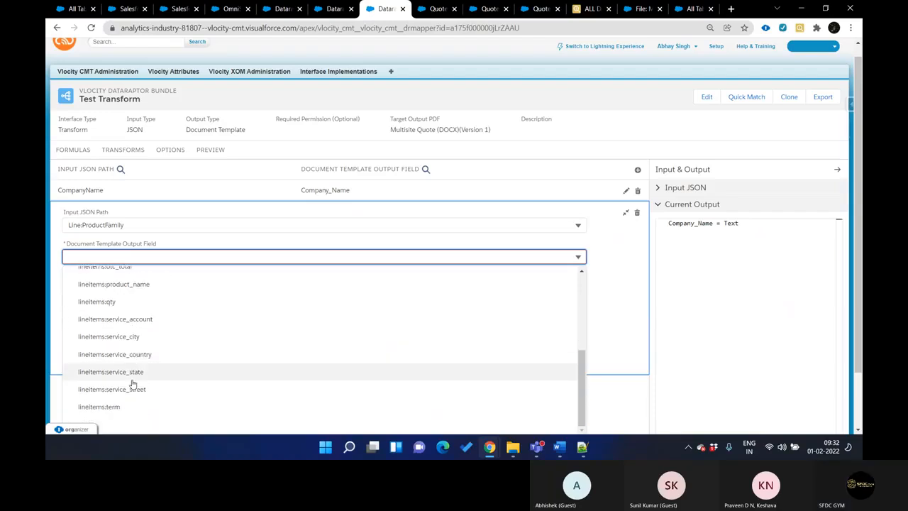
scroll(152, 373, up, 2)
scroll(154, 374, up, 2)
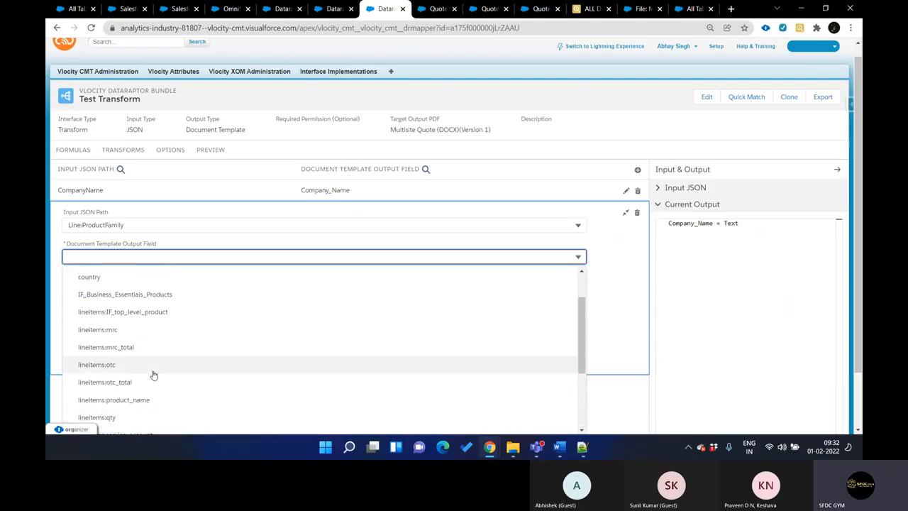
scroll(164, 342, down, 3)
scroll(166, 344, down, 2)
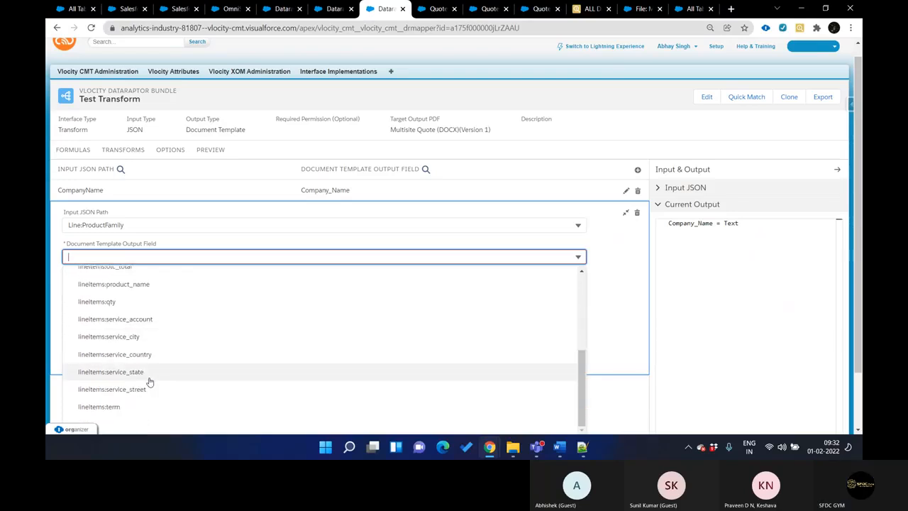
scroll(155, 321, up, 2)
scroll(156, 321, up, 1)
scroll(155, 312, up, 4)
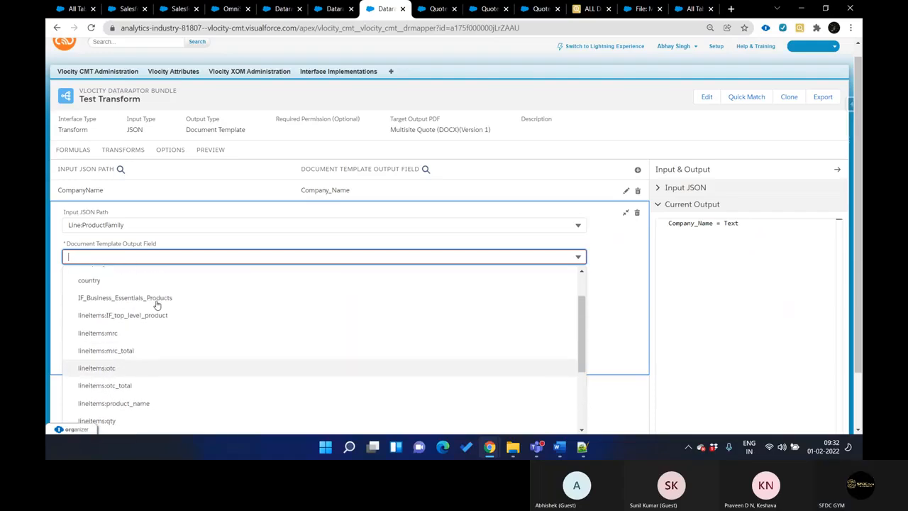
click(98, 334)
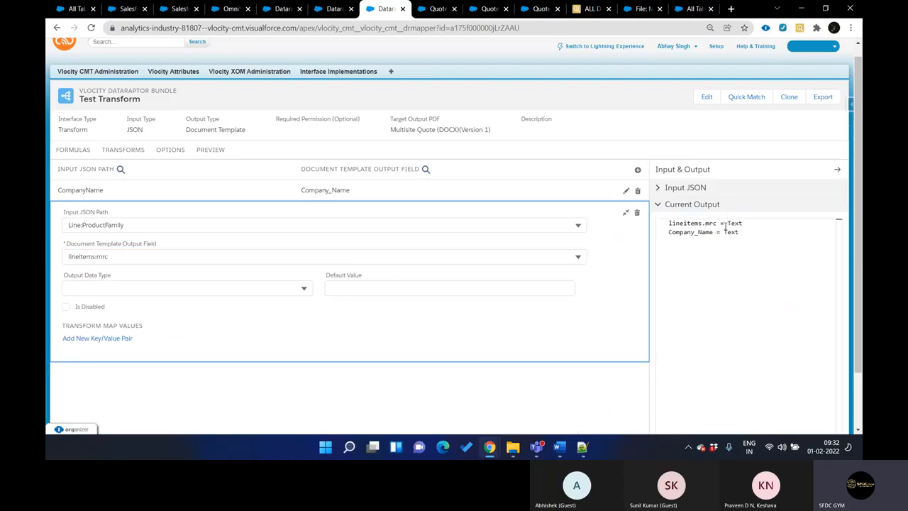
double_click(688, 223)
double_click(711, 223)
Examine which mapping and data extract DataRaptor bundles are assigned in the Multisite Quote (DOCX) template settings
key(ctrl+shift+Tab)
key(ctrl+Tab)
key(ctrl+Tab)
key(ctrl+Tab)
key(ctrl+shift+Tab)
key(ctrl+shift+Tab)
key(ctrl+shift+Tab)
key(ctrl+shift+Tab)
key(ctrl+shift+Tab)
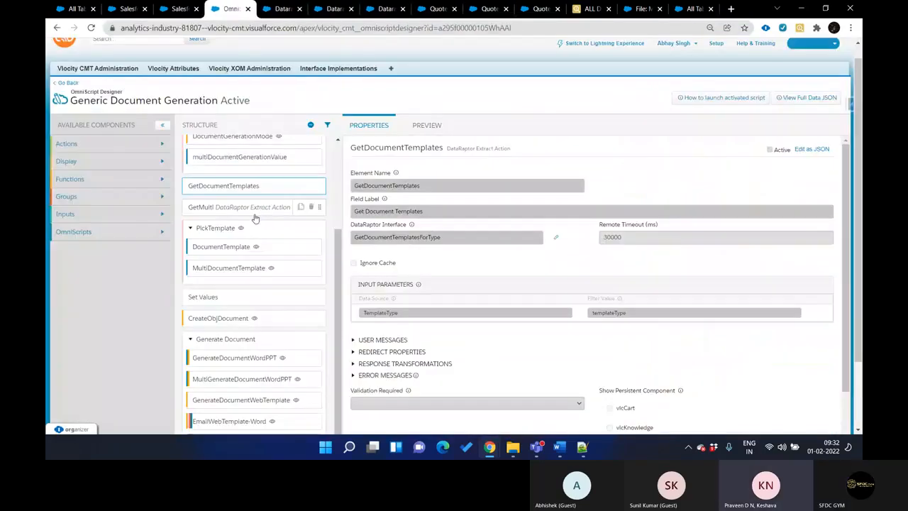
key(ctrl+shift+Tab)
scroll(168, 284, down, 1)
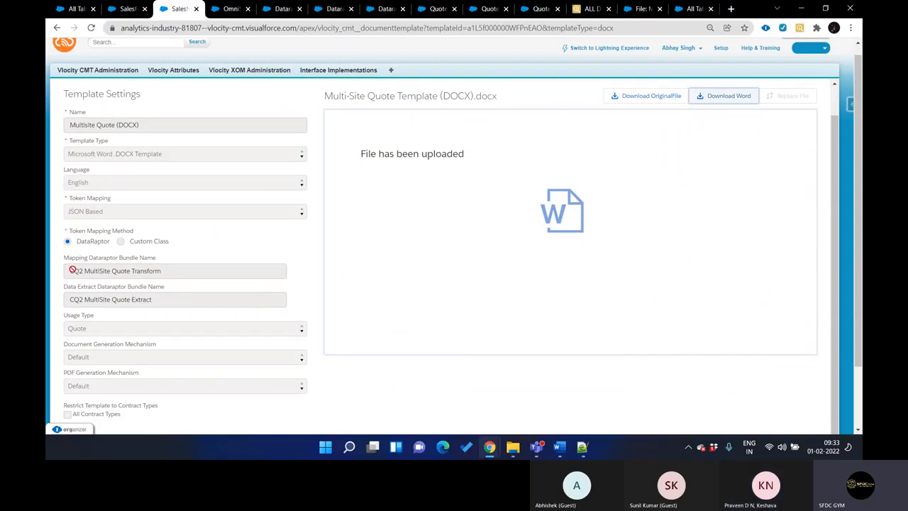
drag(71, 269, 161, 268)
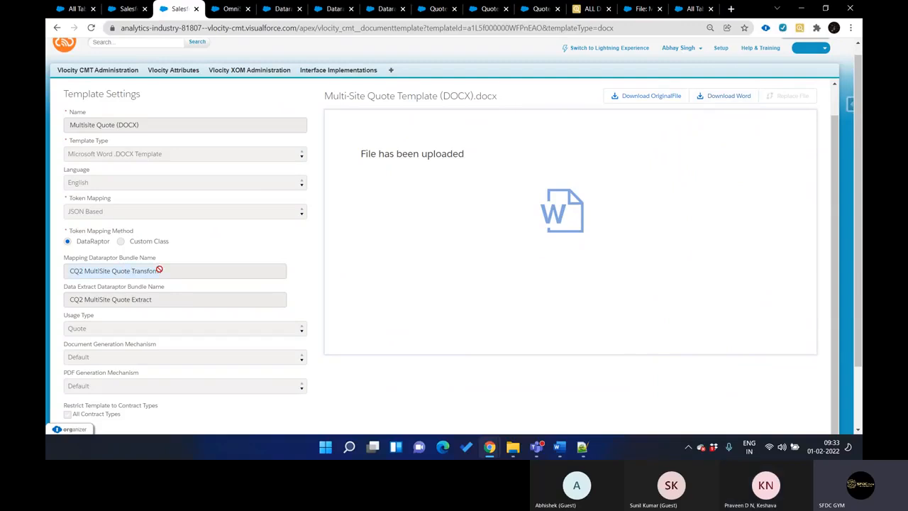
drag(71, 298, 168, 298)
drag(68, 270, 159, 272)
scroll(206, 162, up, 1)
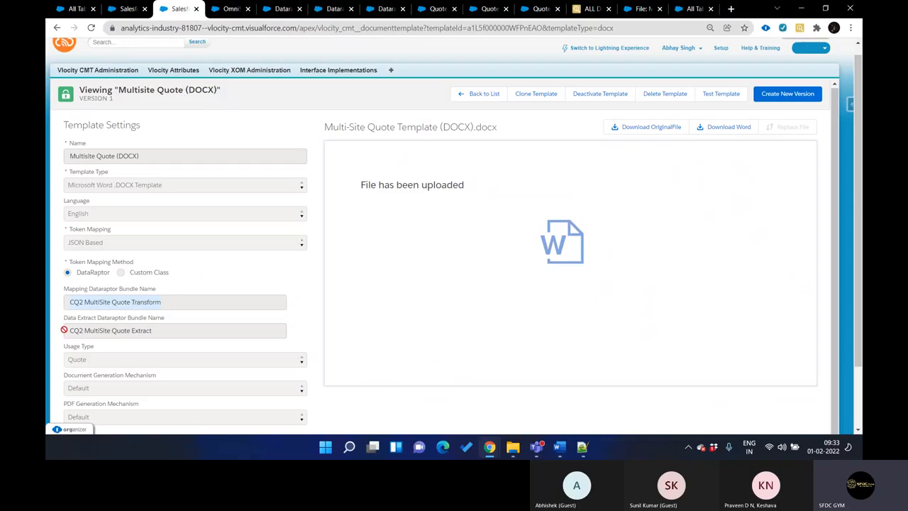
drag(71, 330, 151, 338)
drag(68, 298, 183, 295)
drag(74, 331, 160, 334)
key(ctrl+shift+Tab)
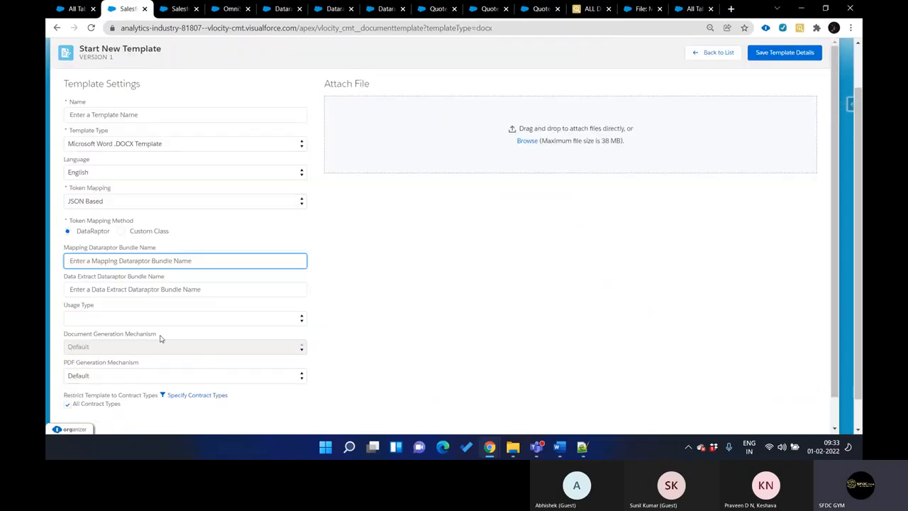
key(ctrl+Tab)
key(ctrl+Tab)
key(ctrl+Tab)
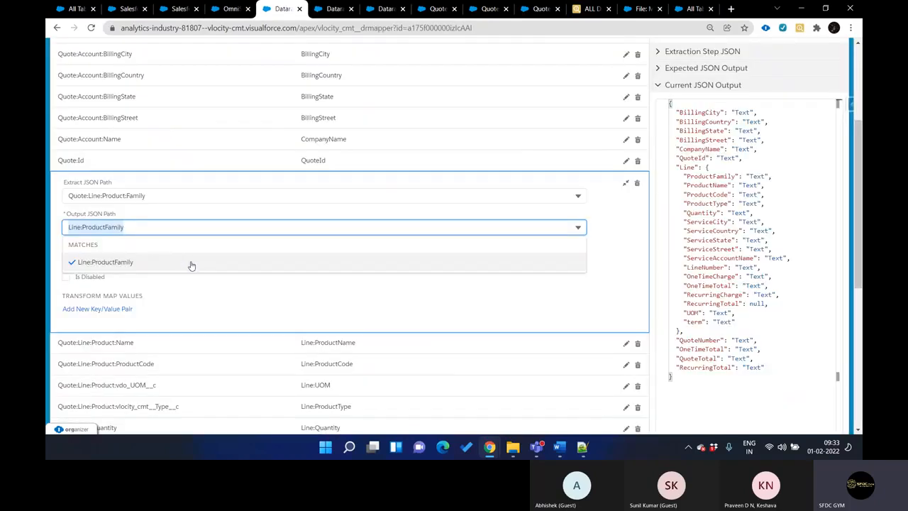
key(ctrl+Tab)
key(ctrl+shift+Tab)
key(ctrl+shift+Tab)
key(ctrl+shift+Tab)
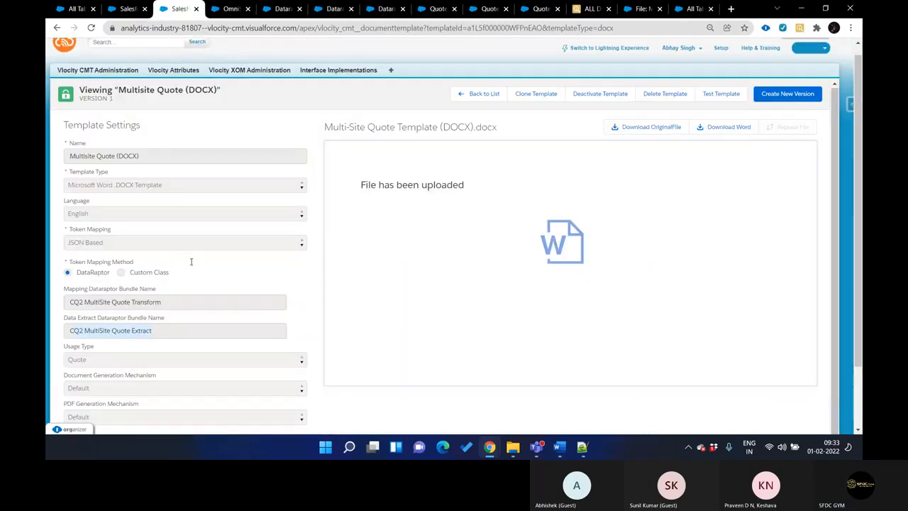
key(ctrl+shift+Tab)
key(ctrl+Tab)
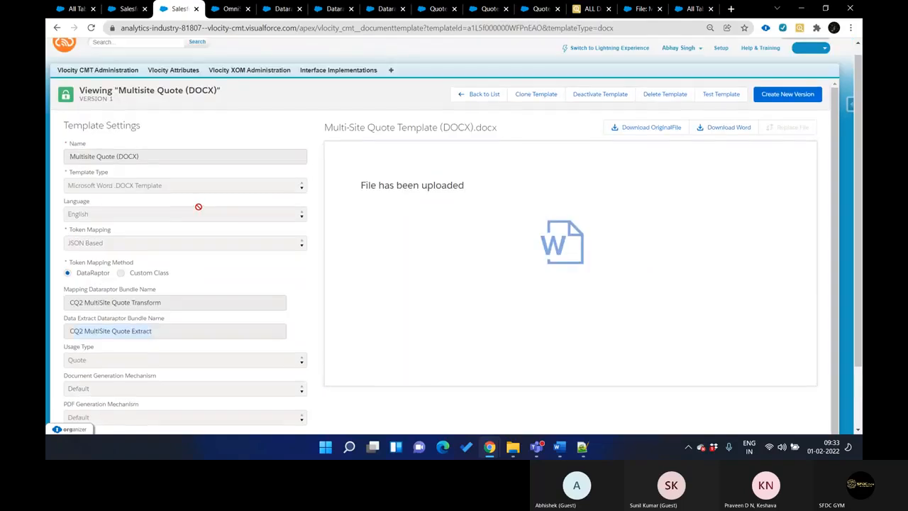
key(ctrl+shift+Tab)
key(F5)
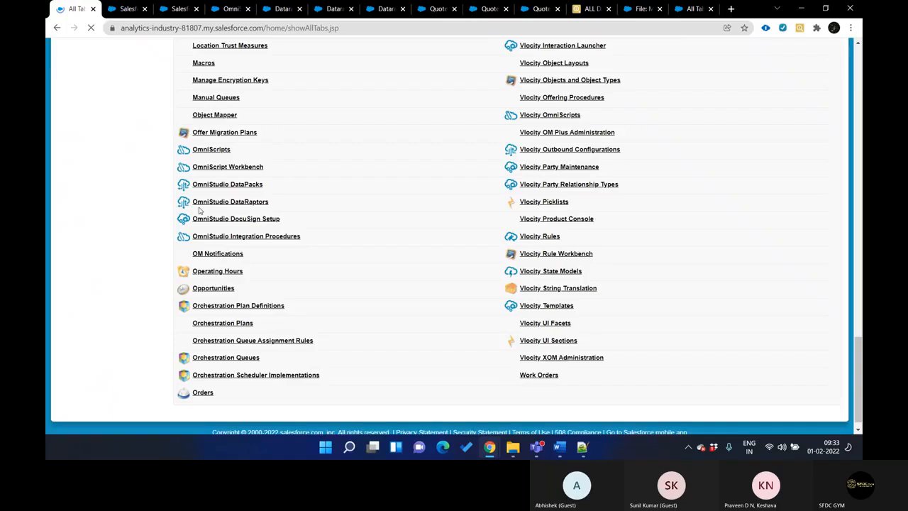
Inspect the TemplateType element of the Generic Document Generation OmniScript and show the script's preview
key(ctrl+Tab)
key(ctrl+Tab)
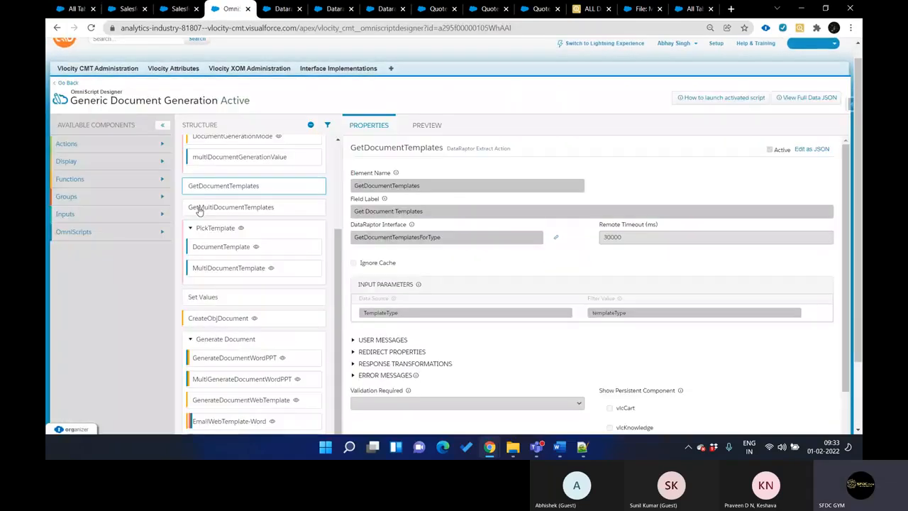
scroll(223, 261, up, 1)
scroll(223, 261, up, 1)
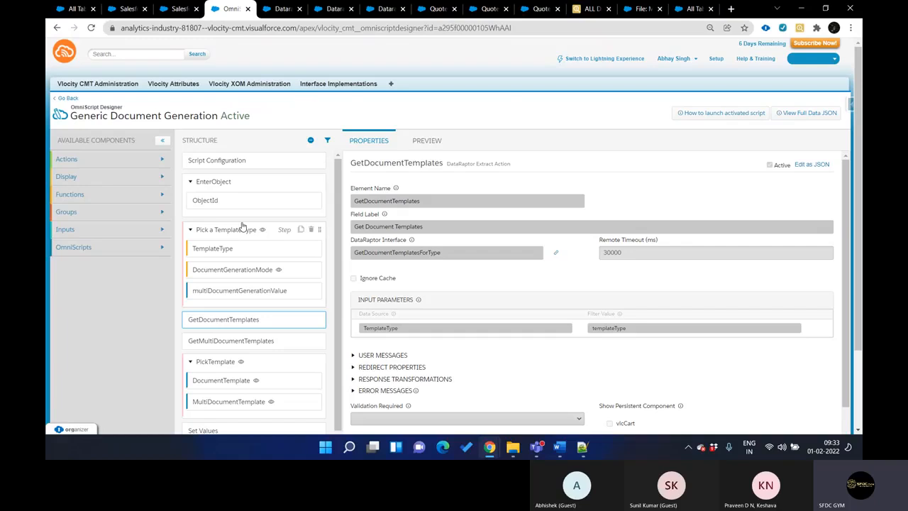
click(240, 240)
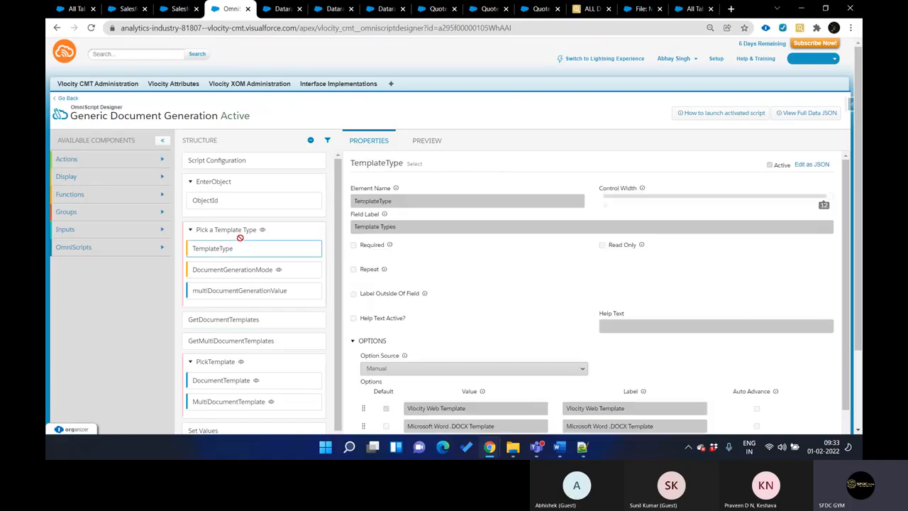
key(Tab)
click(246, 104)
click(426, 140)
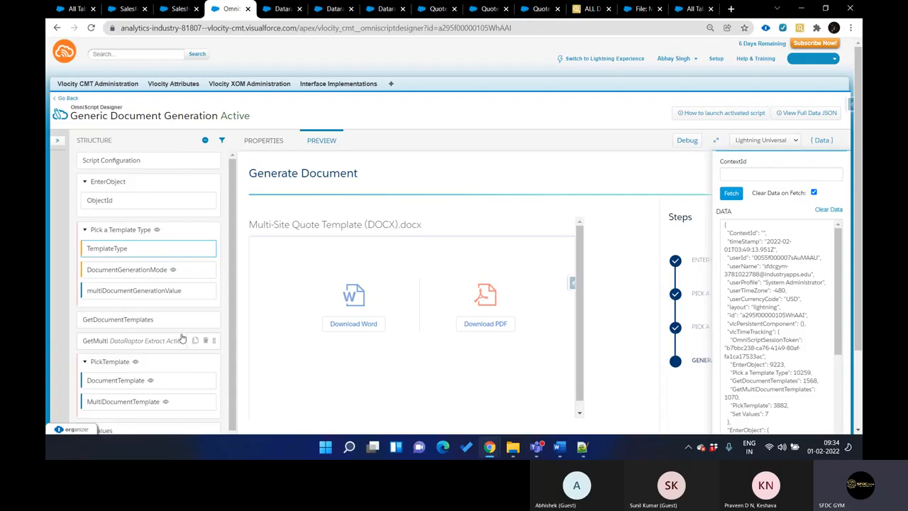
Examine the EmailPDFPPT email action's properties and its conditional view rules based on TemplateType
scroll(182, 339, down, 2)
scroll(182, 339, down, 1)
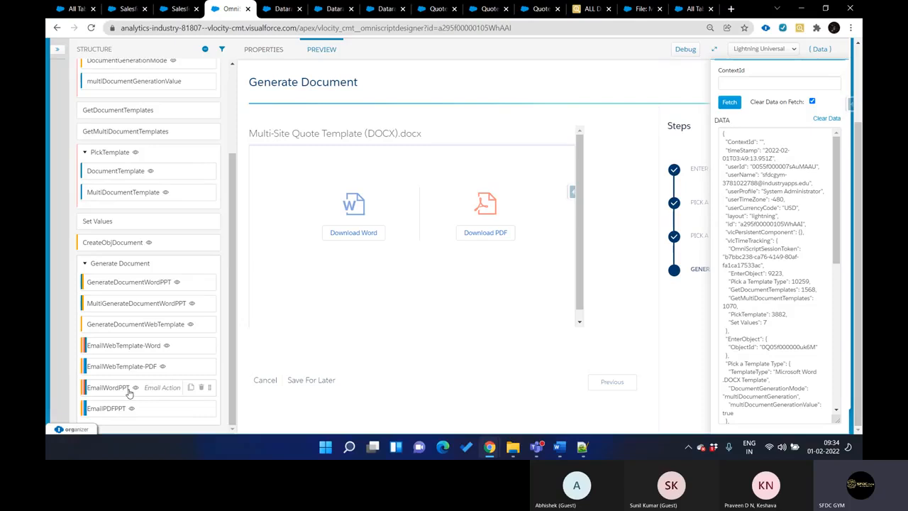
click(141, 413)
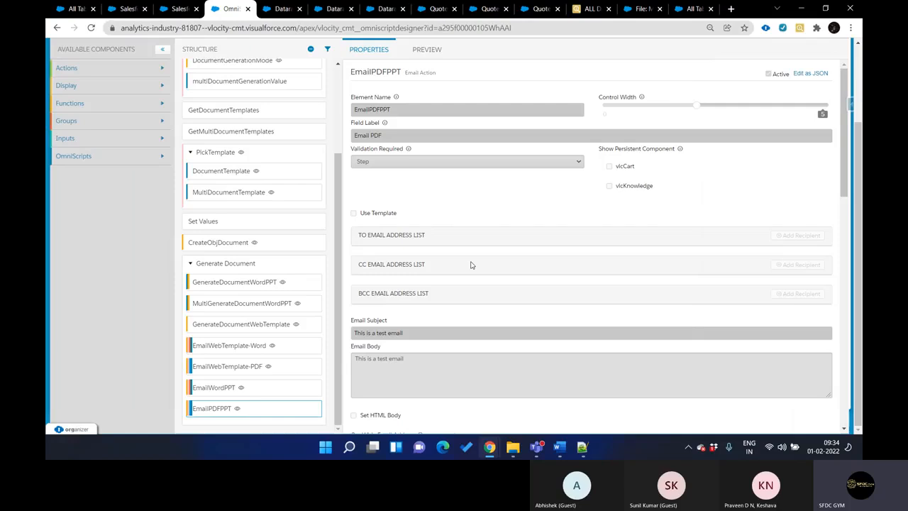
scroll(470, 265, down, 10)
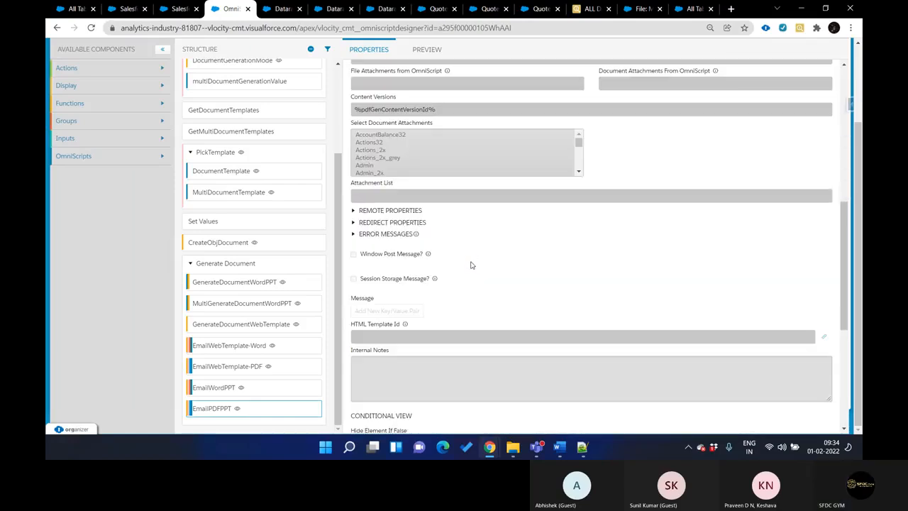
scroll(472, 264, down, 1)
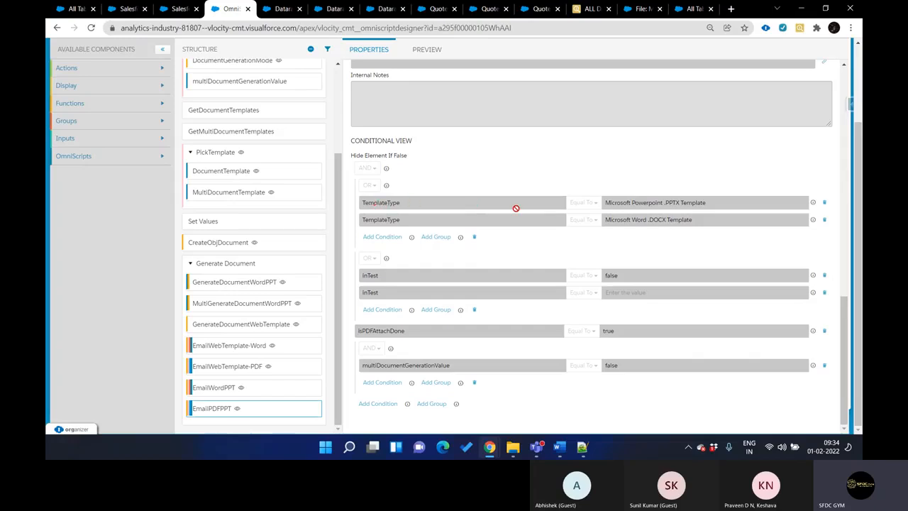
drag(615, 204, 726, 203)
drag(627, 220, 742, 218)
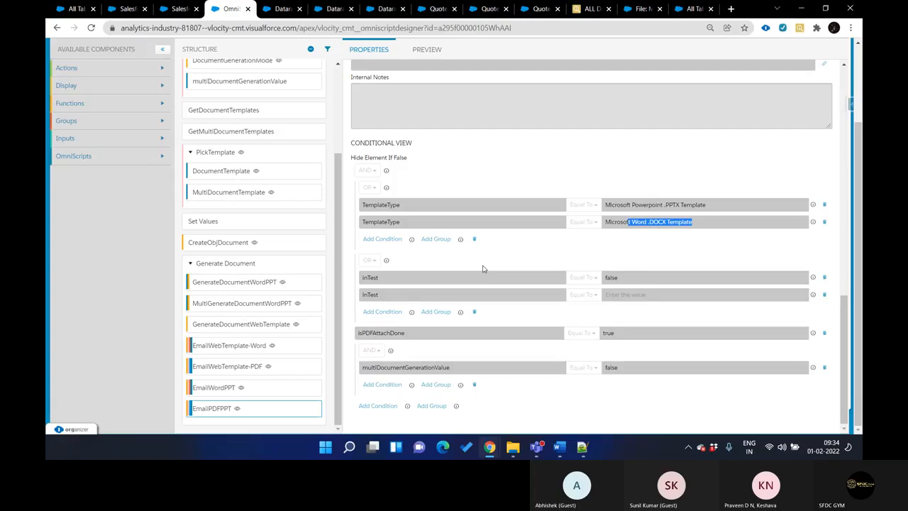
Review the manual options defined for the TemplateType element, and return to the Multisite Quote (DOCX) template settings
scroll(482, 266, up, 1)
scroll(280, 334, up, 2)
scroll(281, 335, up, 2)
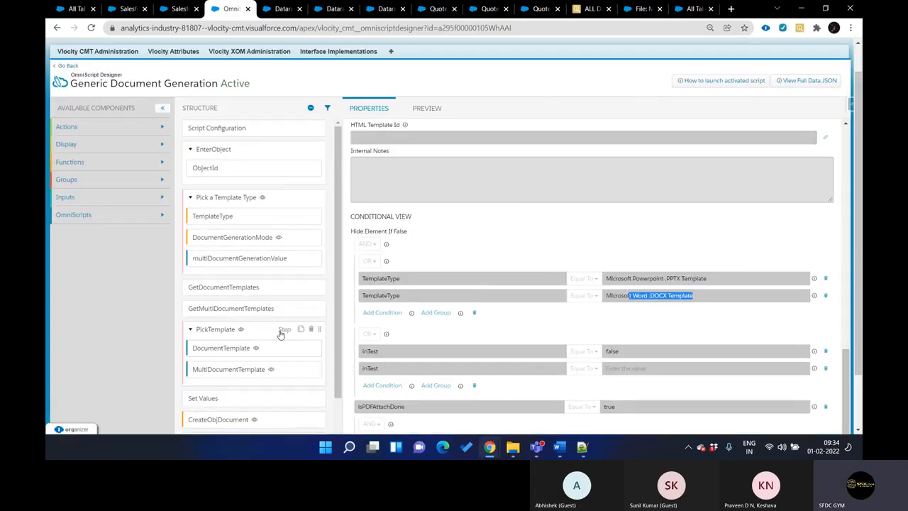
click(237, 216)
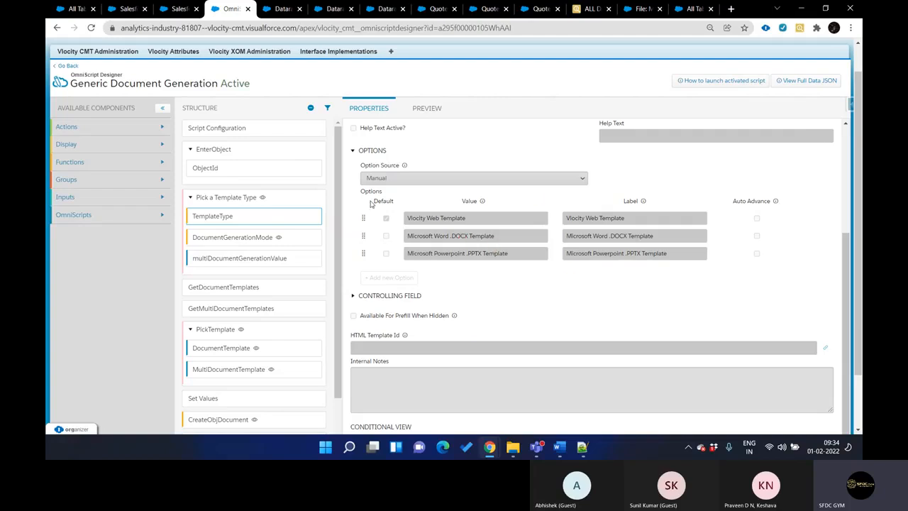
key(ctrl+shift+Tab)
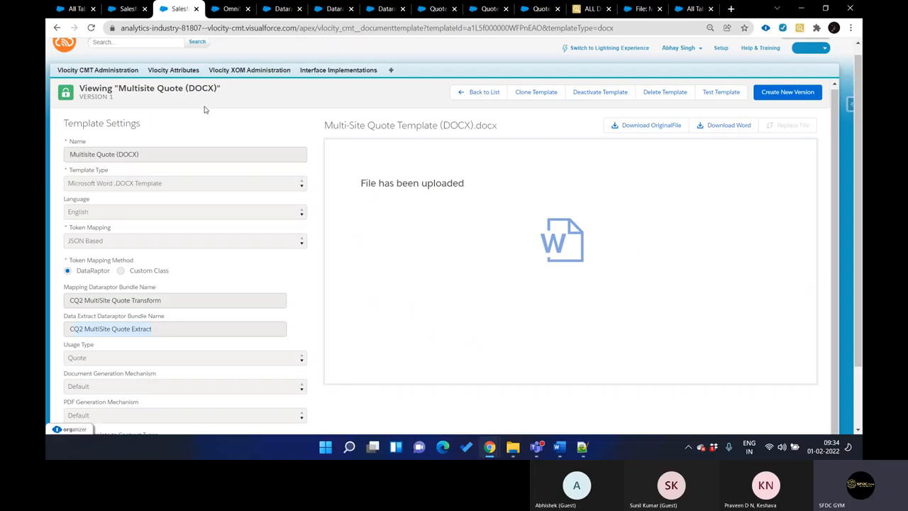
Review the TemplateType and DocumentGenerationMode options and the multiDocumentGenerationValue formula in the Generic Document Generation OmniScript
key(ctrl+Tab)
key(ctrl+shift+Tab)
key(ctrl+Tab)
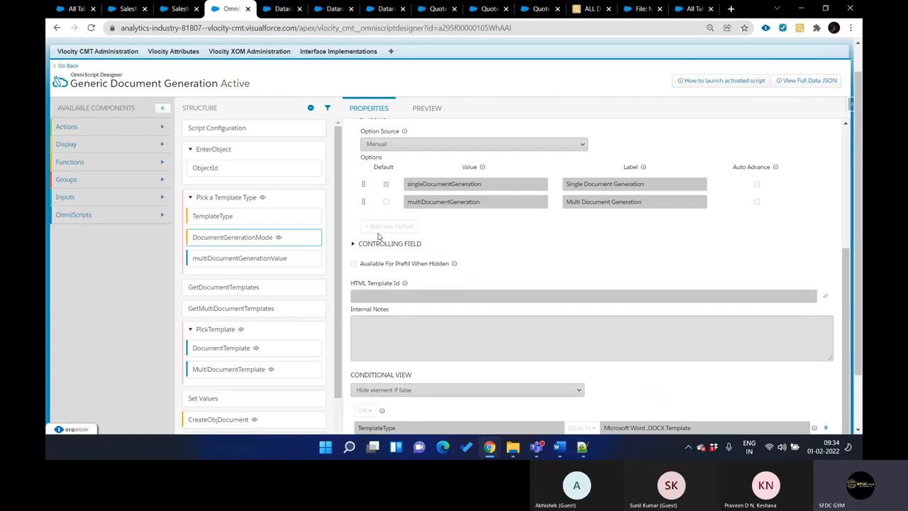
click(235, 221)
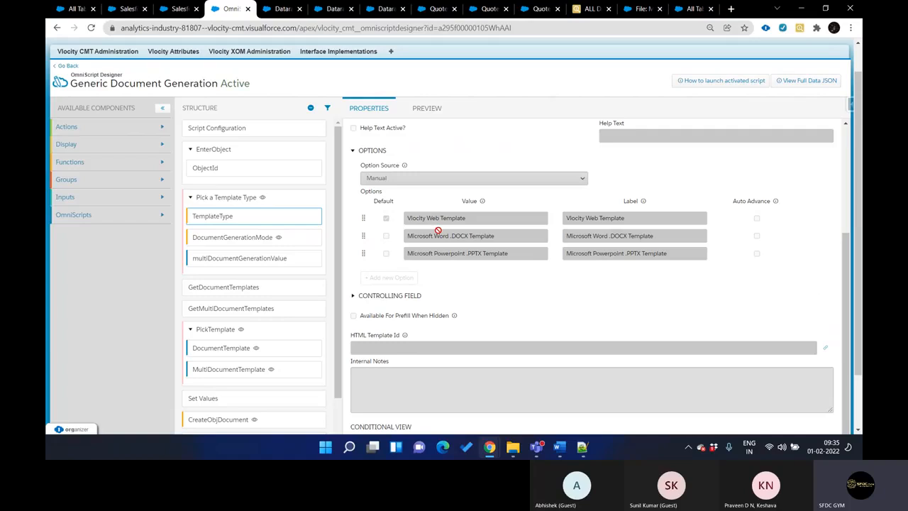
click(241, 238)
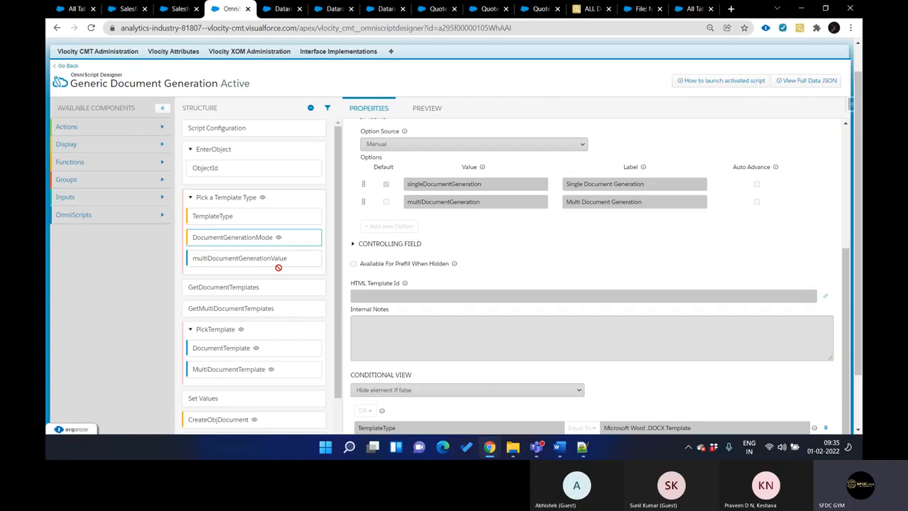
click(298, 258)
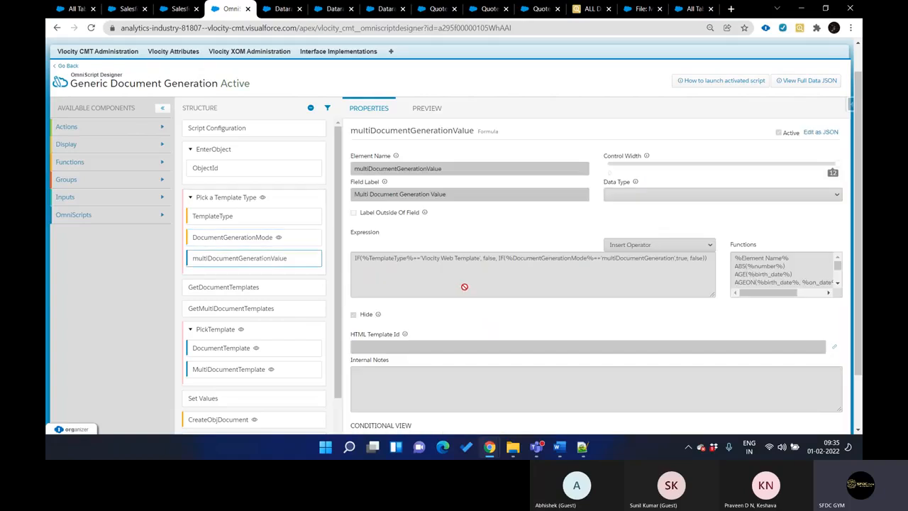
Open the DataRaptor behind the GetDocumentTemplates action and inspect its templateType extract filter
click(241, 293)
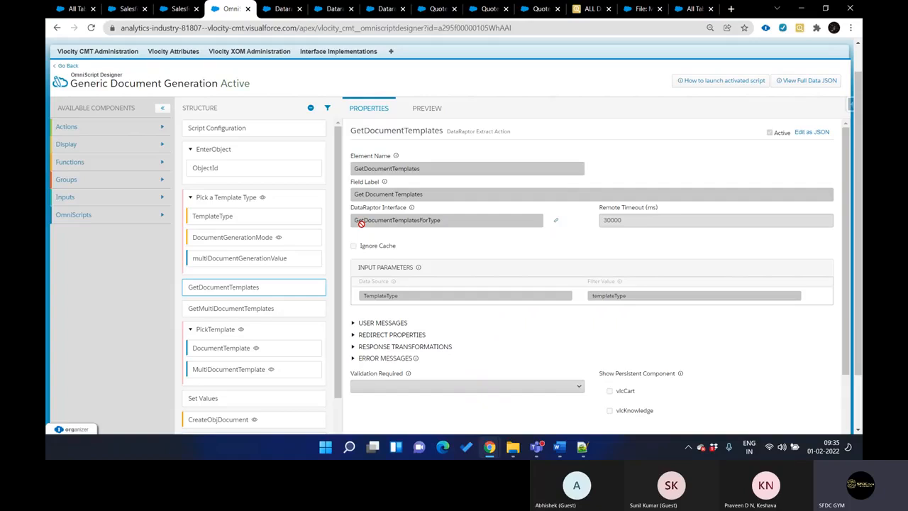
click(556, 223)
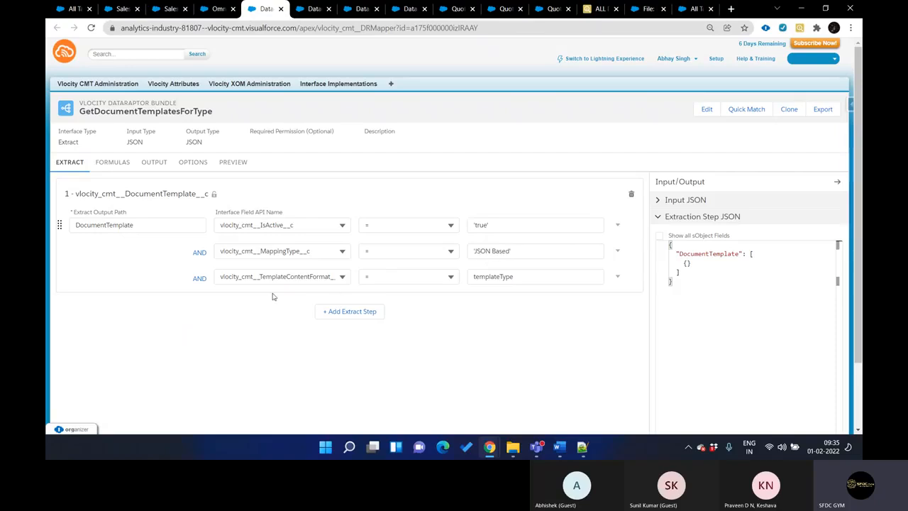
double_click(495, 279)
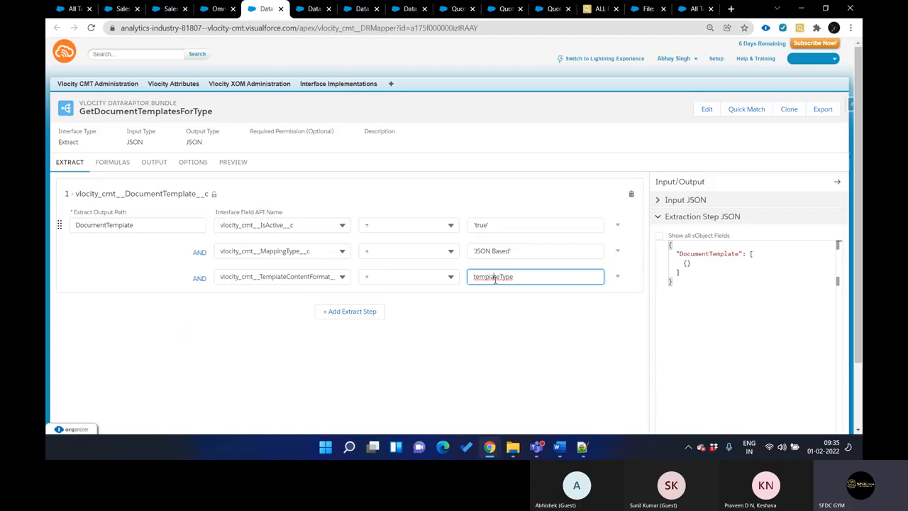
Return to the OmniScript and relate the TemplateType option values to the GetDocumentTemplates action
key(ctrl+shift+Tab)
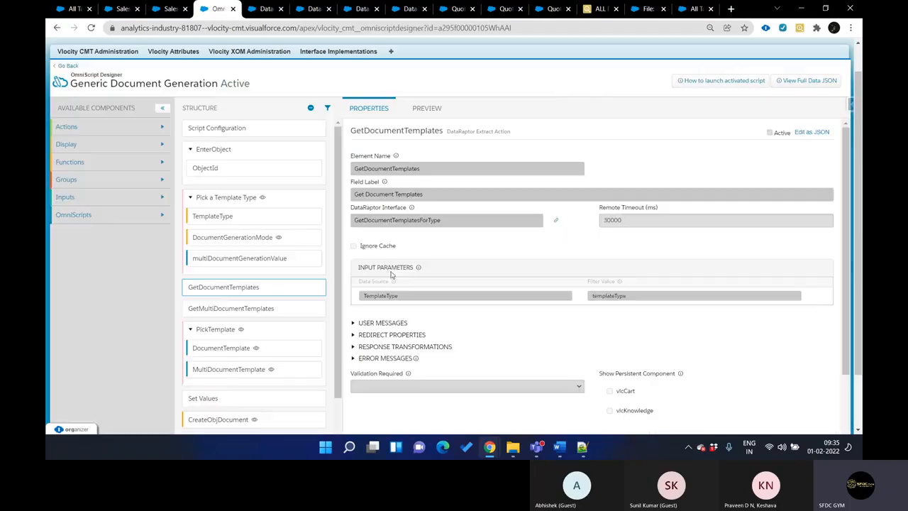
click(222, 221)
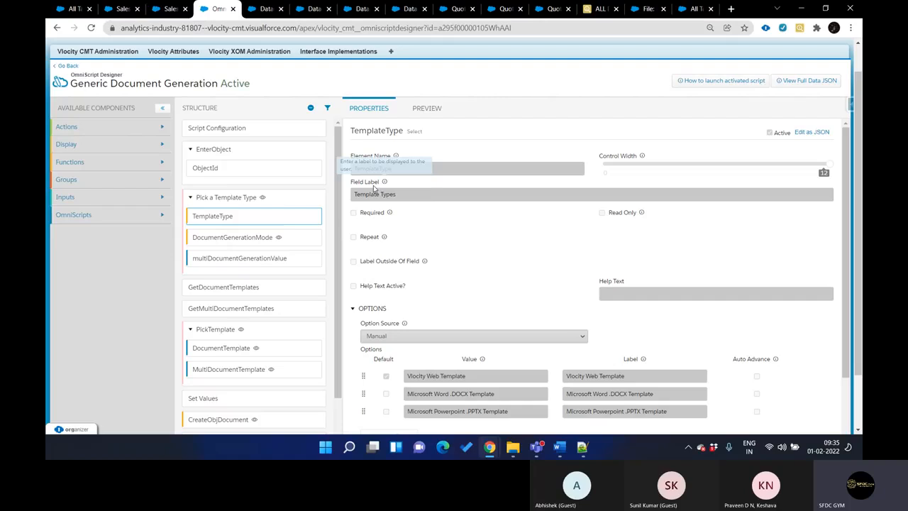
scroll(460, 238, down, 2)
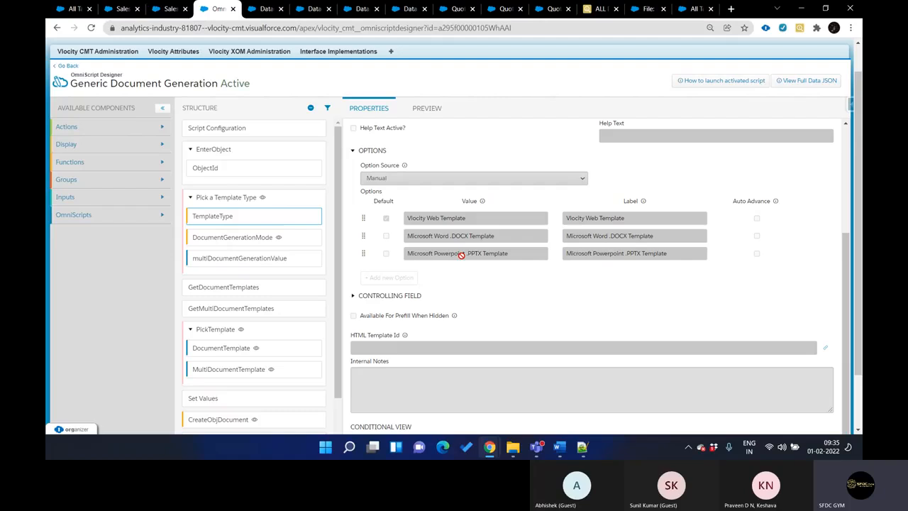
click(269, 286)
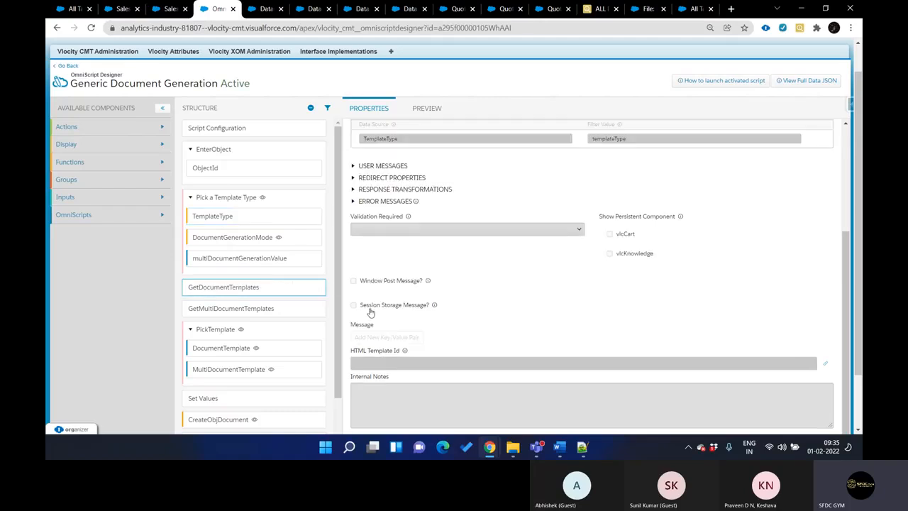
Inspect the GetMultiDocumentTemplates action's properties and open its GetMultiDocumentTemplatesForType DataRaptor
click(265, 309)
scroll(367, 294, up, 3)
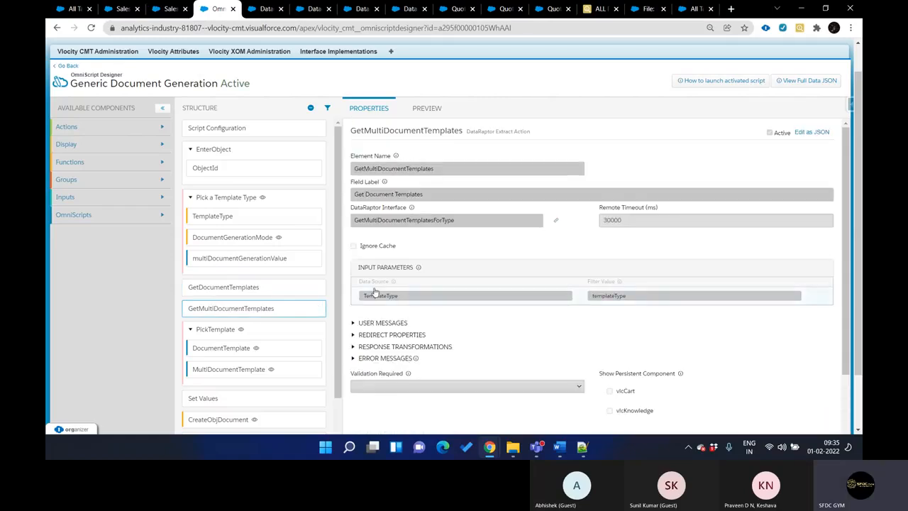
click(559, 221)
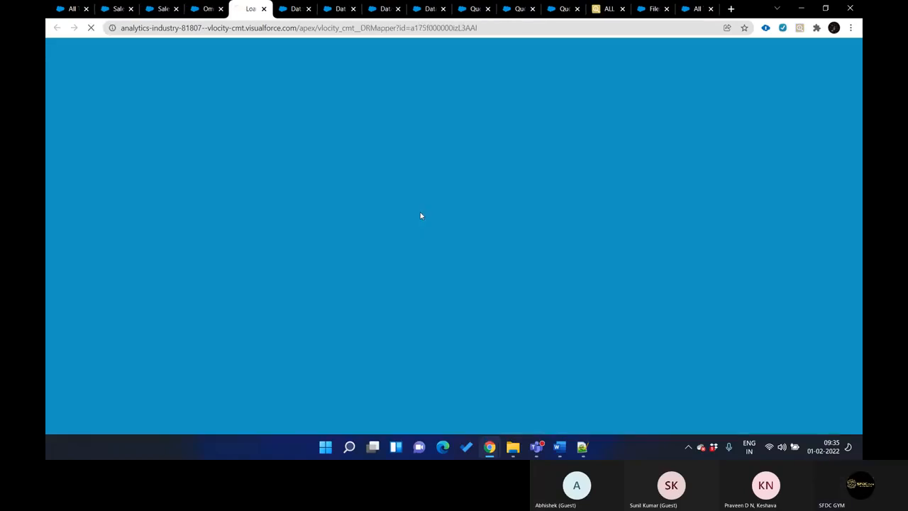
key(ctrl+shift+Tab)
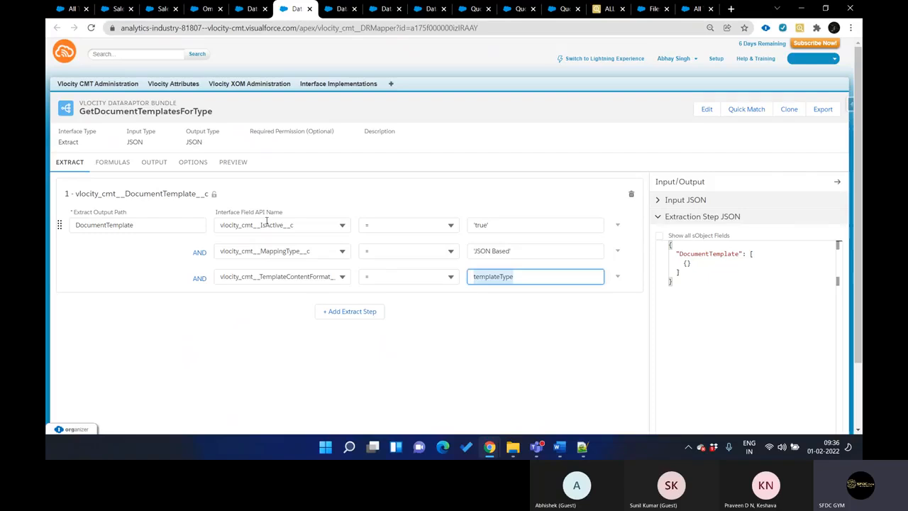
Compare the output mappings of the GetMultiDocumentTemplatesForType and GetDocumentTemplatesForType DataRaptors
click(154, 166)
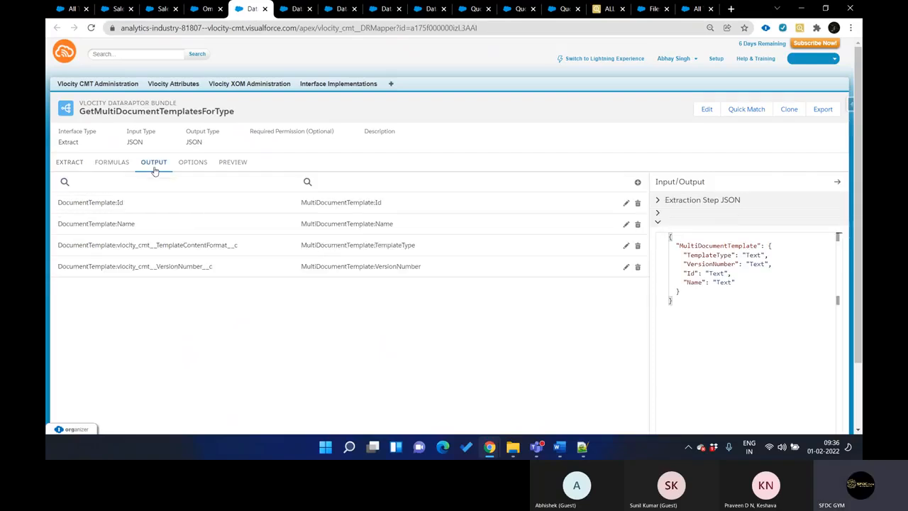
key(ctrl+Tab)
click(161, 171)
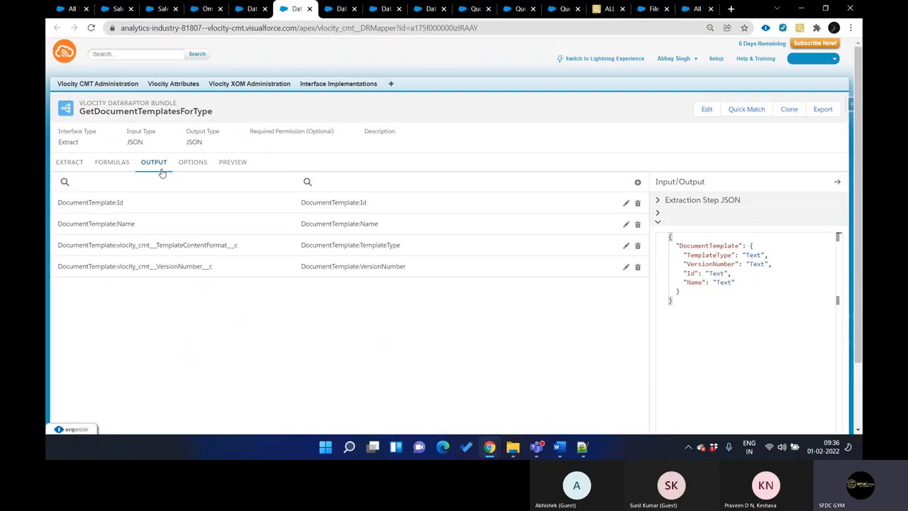
key(ctrl+shift+Tab)
key(ctrl+Tab)
key(ctrl+shift+Tab)
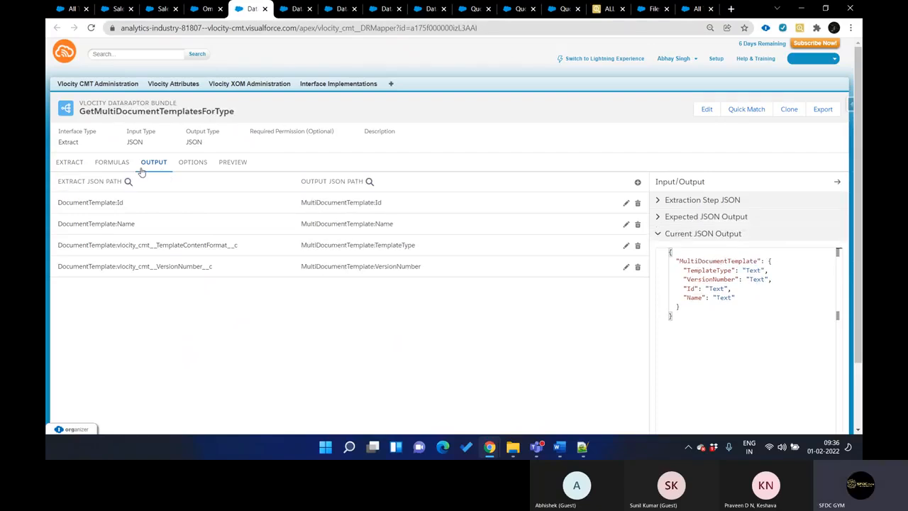
key(ctrl+Tab)
key(ctrl+shift+Tab)
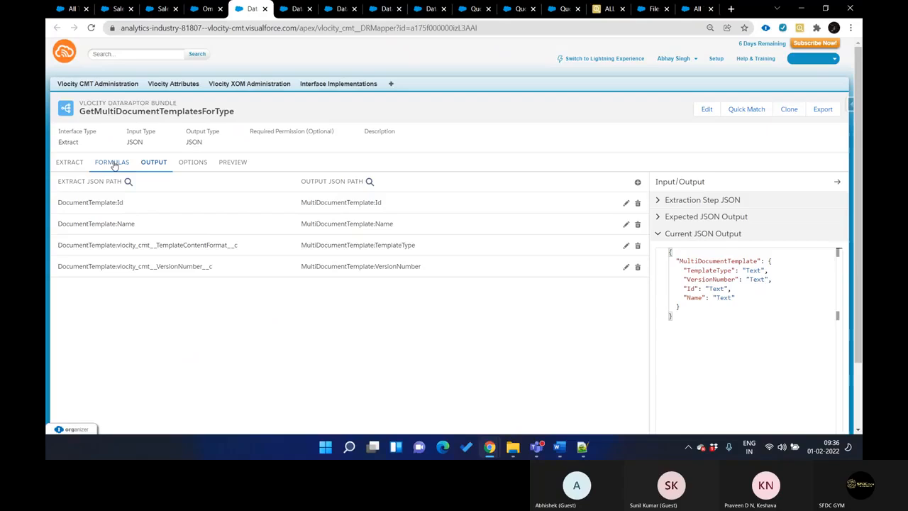
Check both DataRaptors for formulas, and look through the output, options, preview and extract settings of GetDocumentTemplatesForType
click(115, 164)
key(ctrl+Tab)
click(114, 164)
click(155, 169)
click(197, 167)
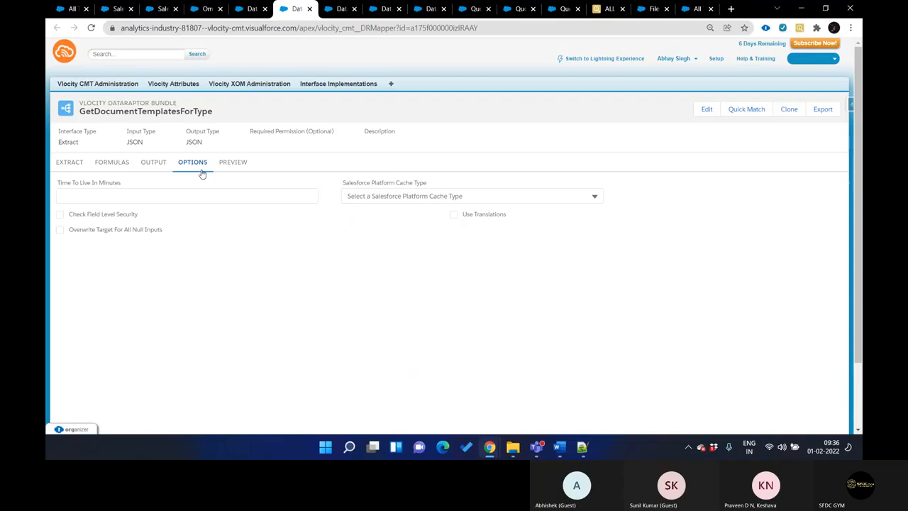
click(233, 169)
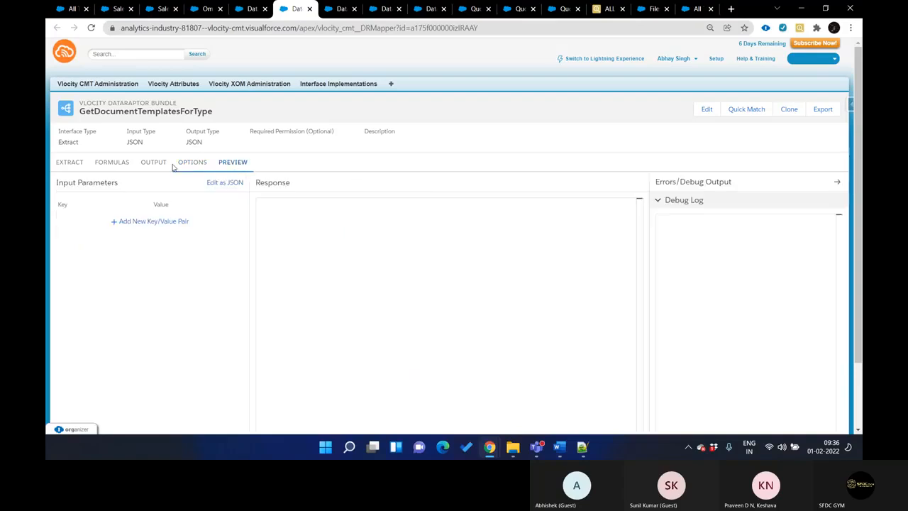
click(122, 166)
click(71, 165)
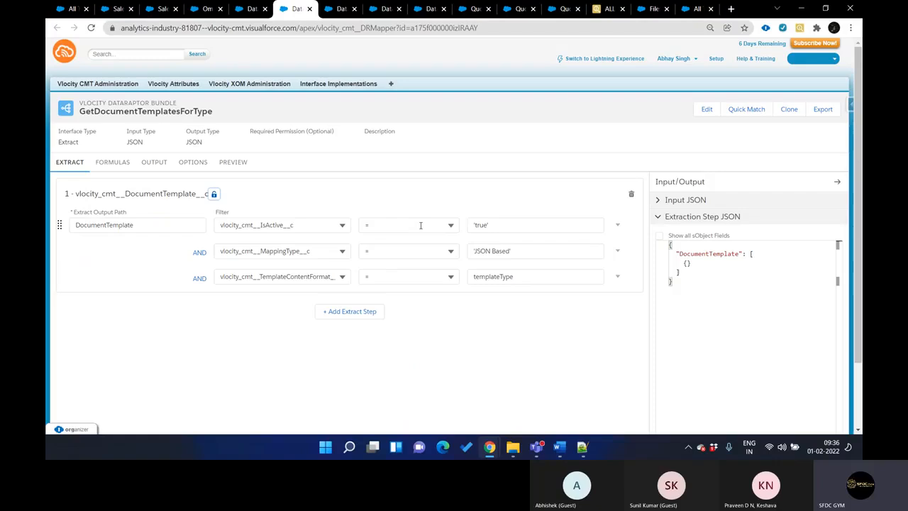
Compare the extract filters of GetMultiDocumentTemplatesForType with those of GetDocumentTemplatesForType
key(ctrl+shift+Tab)
key(ctrl+Tab)
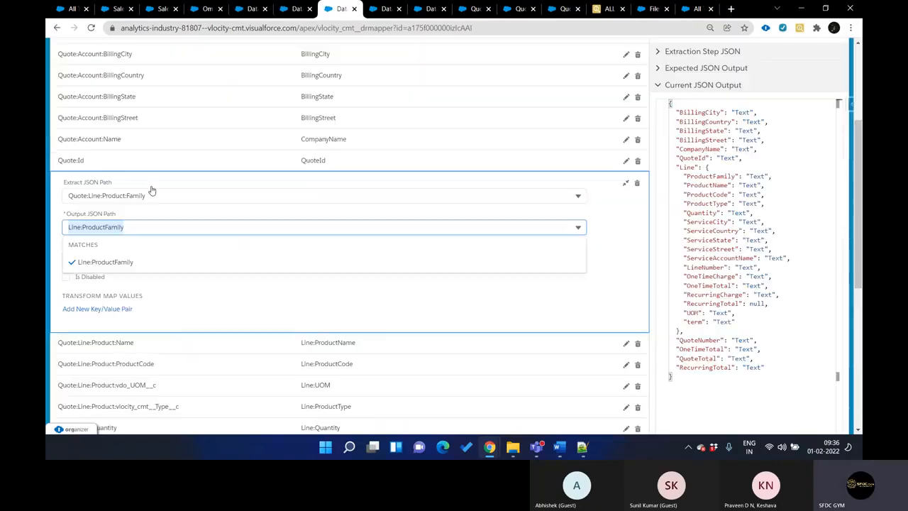
key(ctrl+Tab)
key(ctrl+shift+Tab)
key(ctrl+shift+Tab)
click(68, 165)
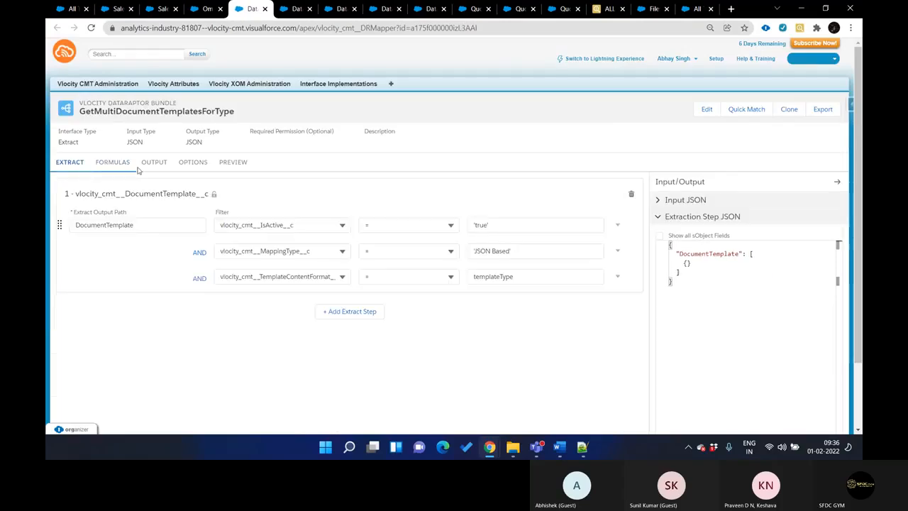
key(ctrl+Tab)
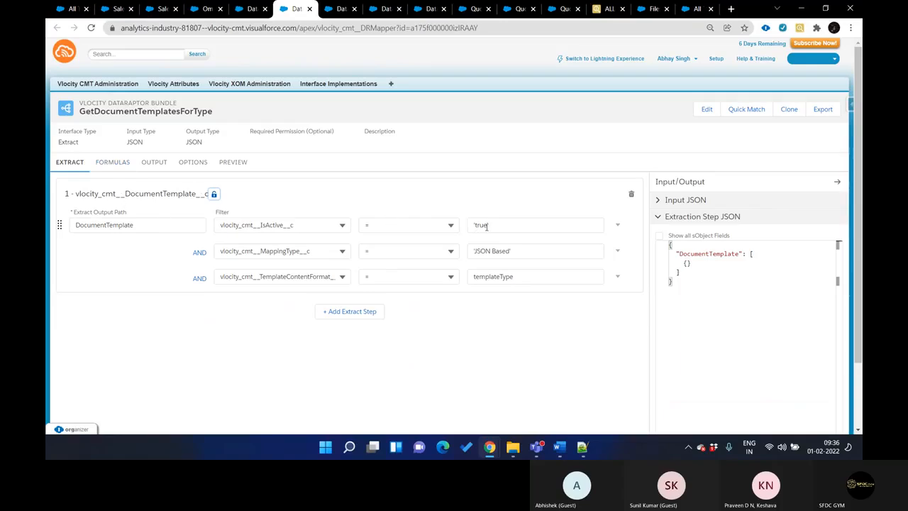
key(ctrl+shift+Tab)
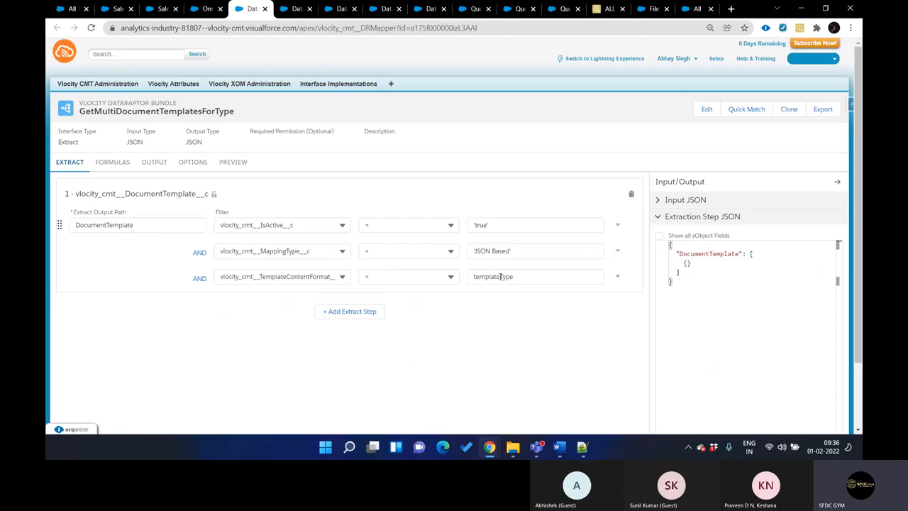
key(ctrl+Tab)
key(ctrl+shift+Tab)
key(ctrl+Tab)
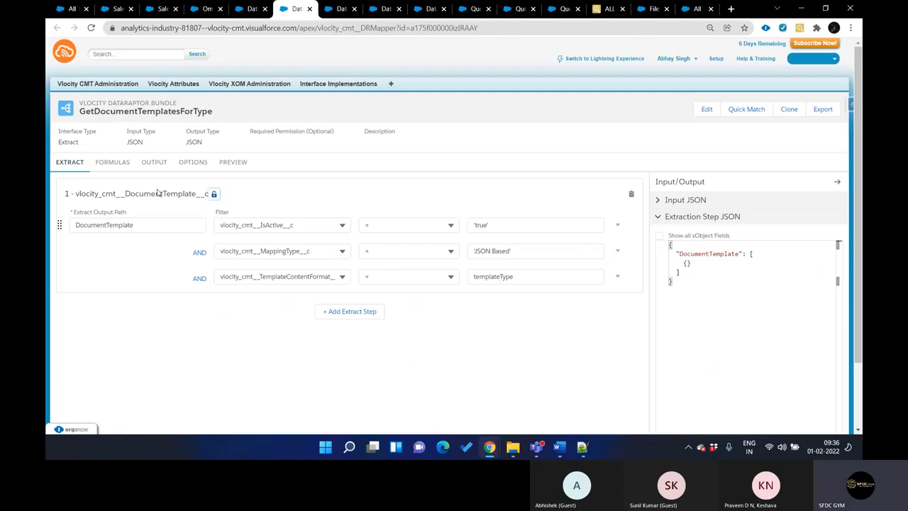
Compare the formulas of the GetDocumentTemplatesForType and GetMultiDocumentTemplatesForType DataRaptors
click(126, 172)
key(ctrl+shift+Tab)
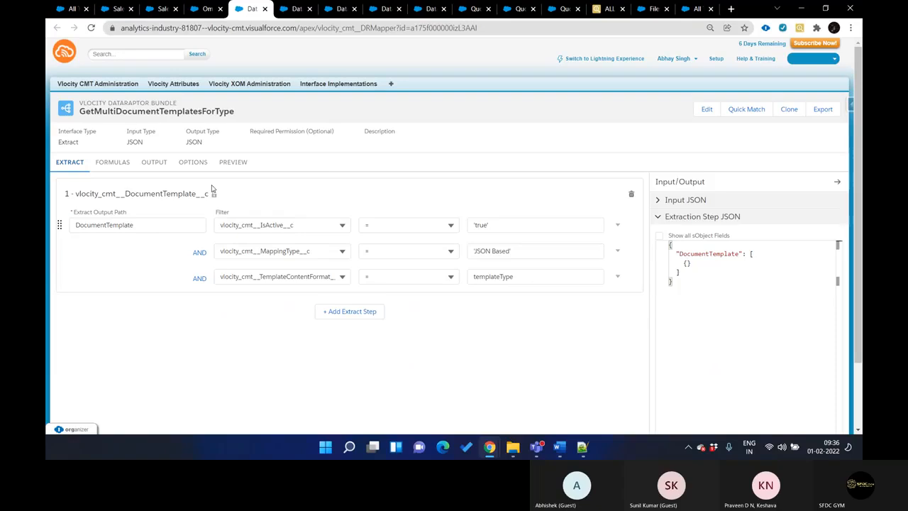
click(125, 172)
key(ctrl+Tab)
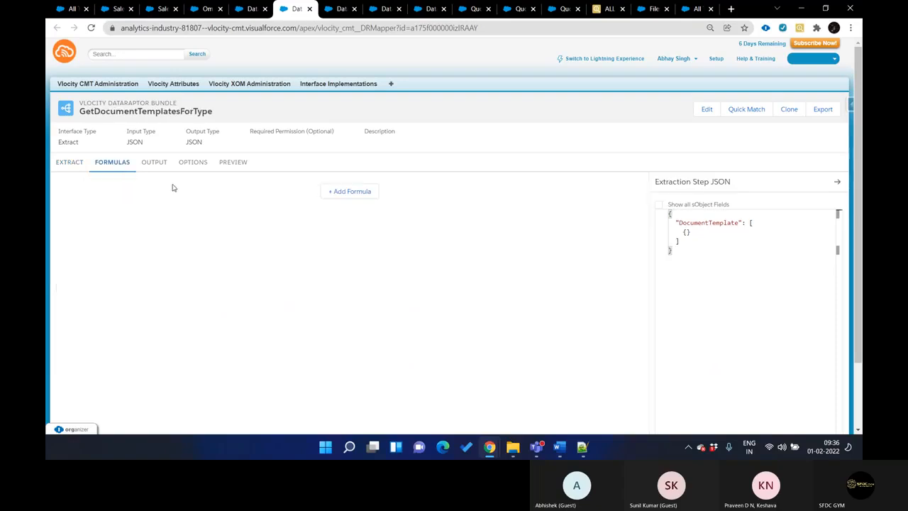
key(ctrl+shift+Tab)
Compare the output JSON paths of the single-document and multi-document template DataRaptors
click(152, 170)
key(ctrl+Tab)
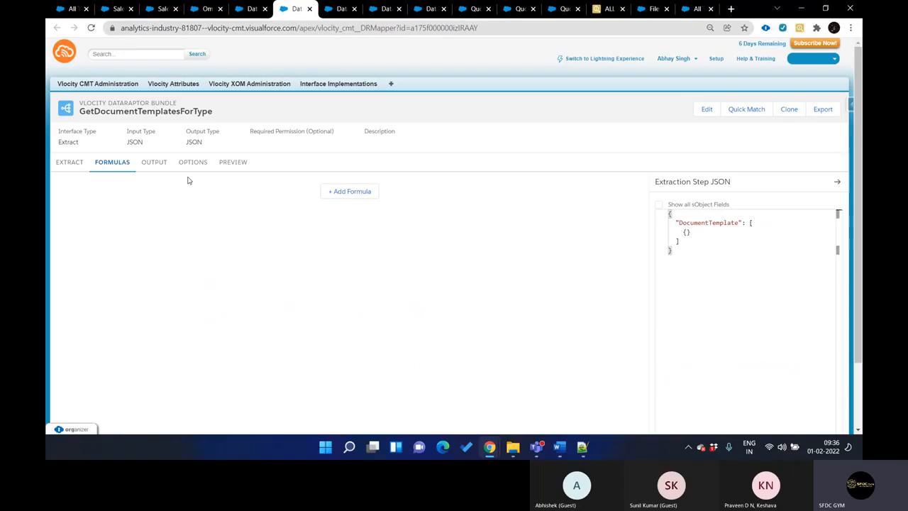
click(151, 167)
key(ctrl+shift+Tab)
key(ctrl+Tab)
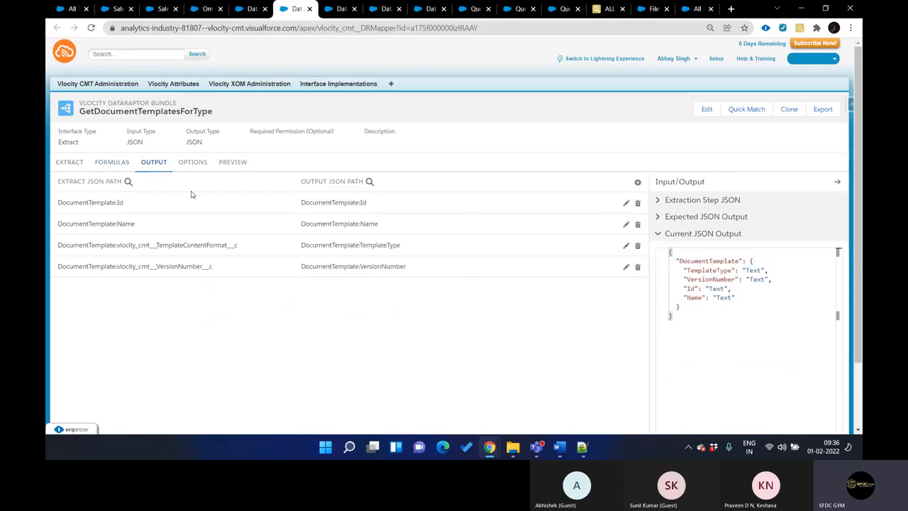
key(ctrl+shift+Tab)
key(ctrl+Tab)
key(ctrl+shift+Tab)
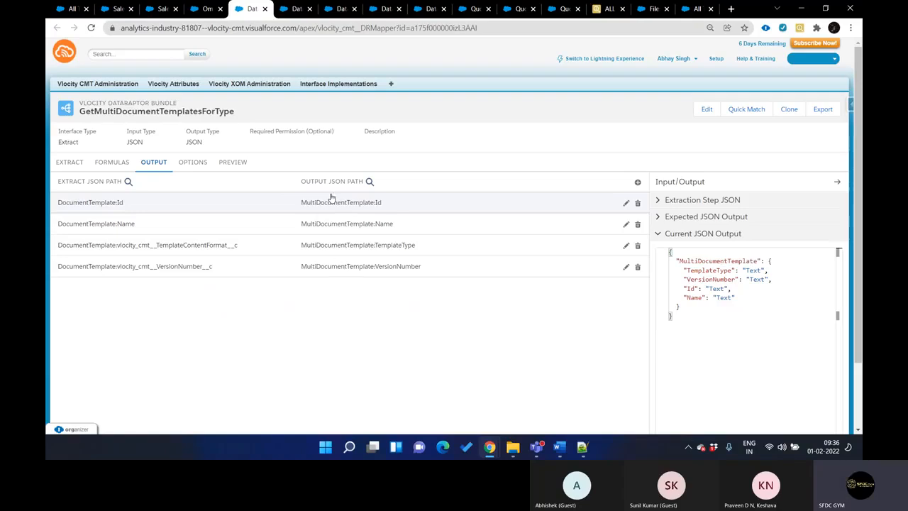
key(ctrl+Tab)
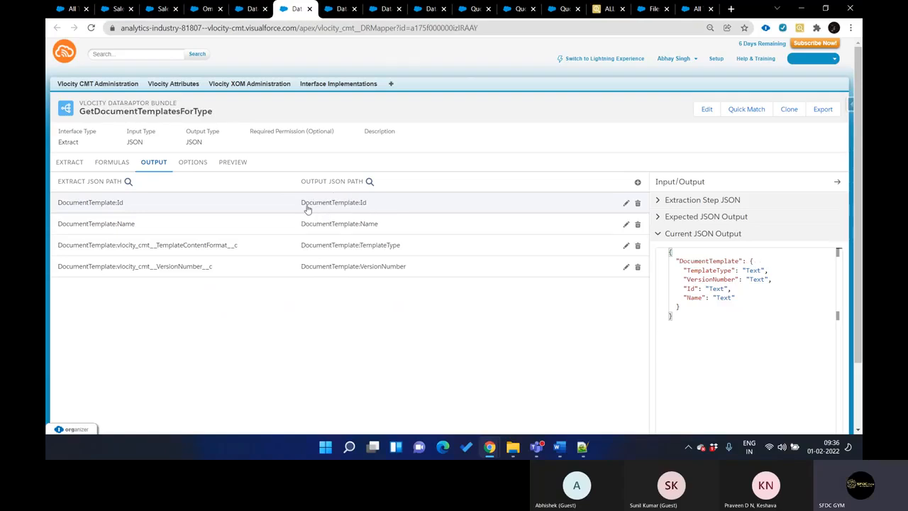
Return to the Generic Document Generation OmniScript and show the GetDocumentTemplates action's properties
key(ctrl+shift+Tab)
key(ctrl+shift+Tab)
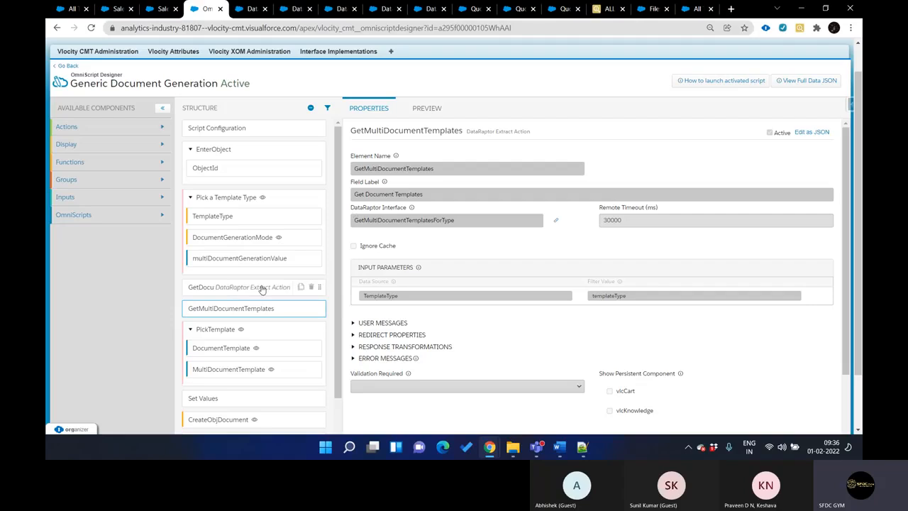
scroll(270, 306, down, 1)
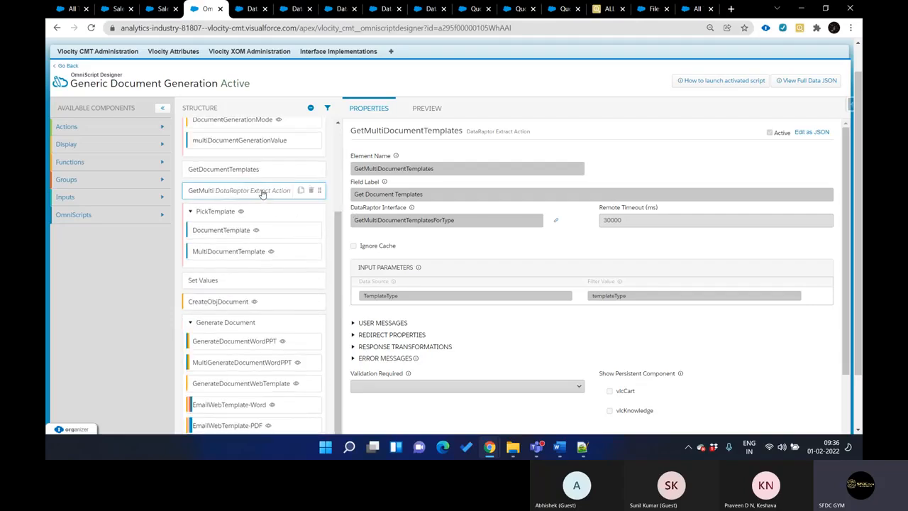
scroll(250, 174, up, 2)
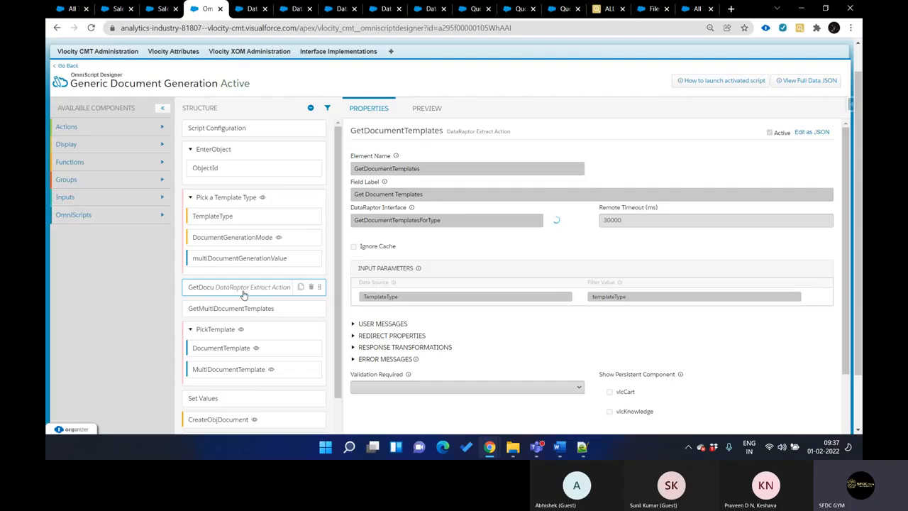
Examine the DataRaptor interface and input parameters of the GetDocumentTemplates action
click(280, 291)
scroll(397, 281, down, 2)
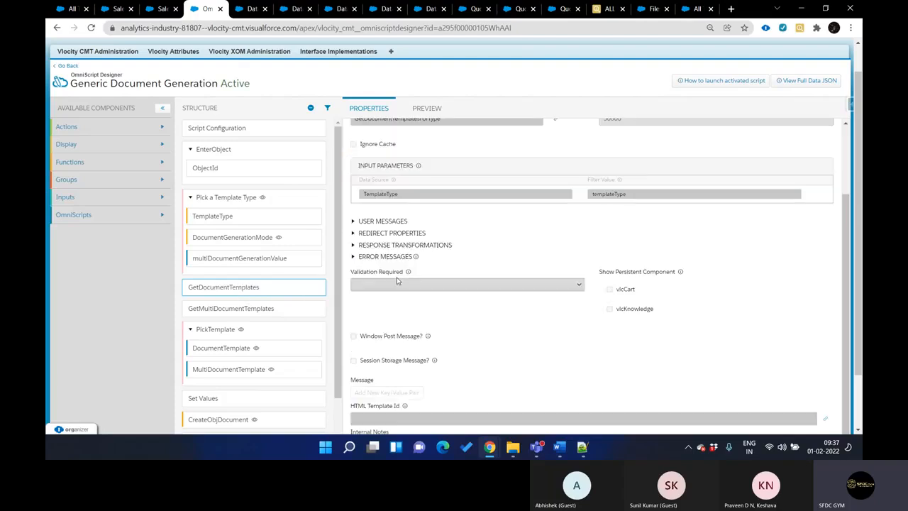
scroll(397, 281, up, 2)
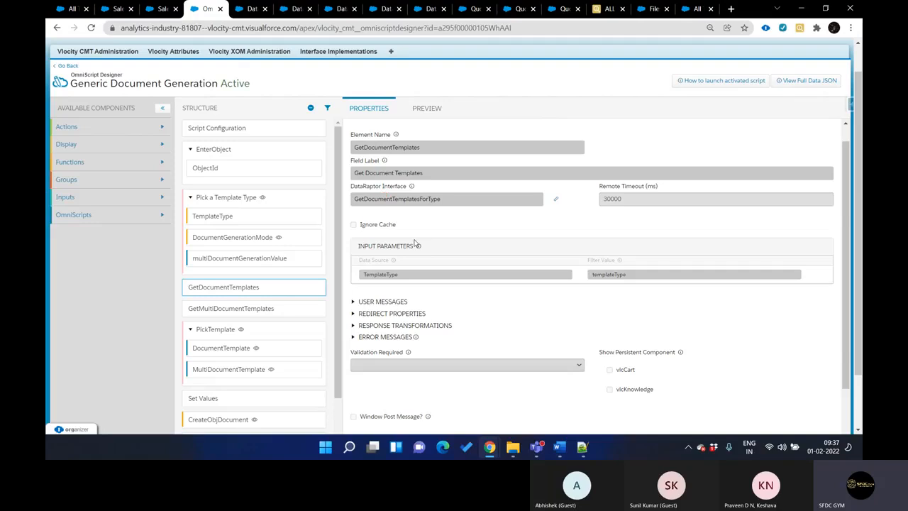
Inspect the PickTemplate step and compare the select modes of its DocumentTemplate and MultiDocumentTemplate elements
click(276, 330)
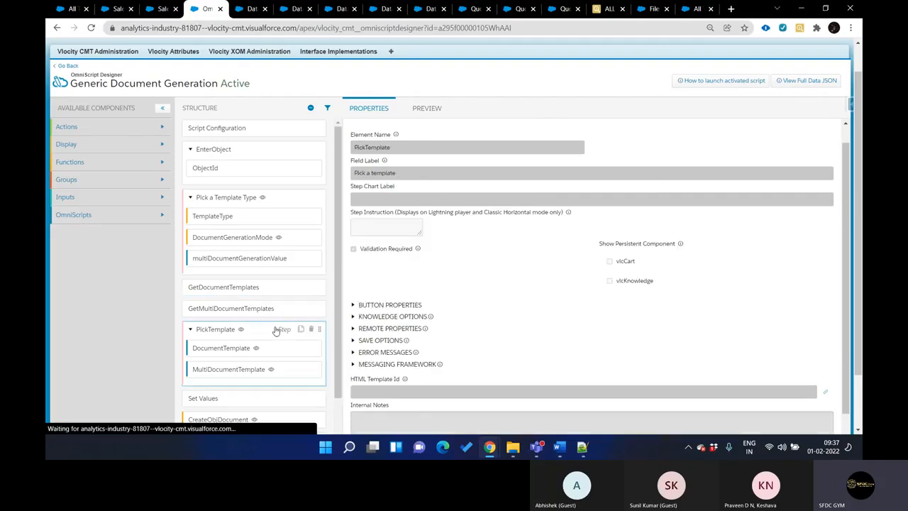
scroll(276, 331, down, 3)
click(221, 237)
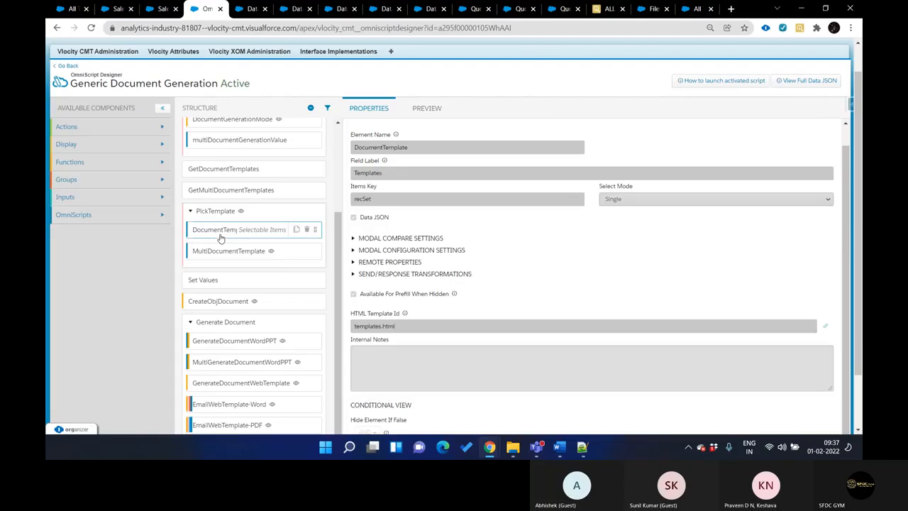
scroll(411, 233, up, 1)
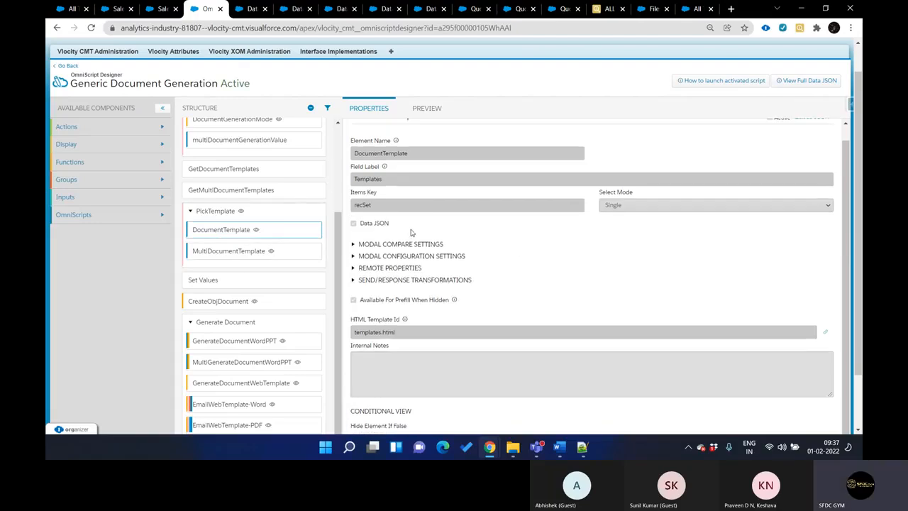
scroll(411, 232, down, 1)
click(259, 252)
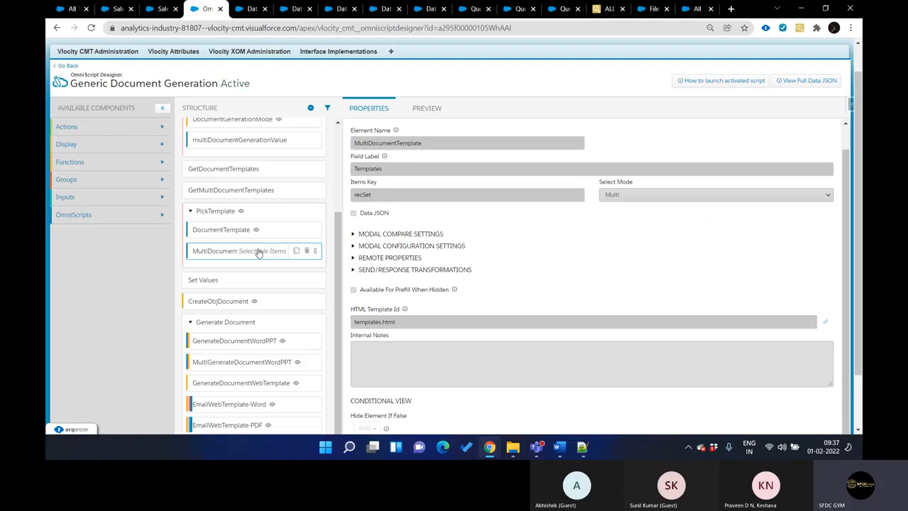
key(ctrl+Tab)
key(ctrl+Tab)
key(ctrl+Tab)
key(ctrl+Tab)
key(ctrl+Tab)
key(ctrl+Tab)
key(ctrl+shift+Tab)
key(ctrl+shift+Tab)
key(ctrl+shift+Tab)
key(ctrl+shift+Tab)
key(ctrl+shift+Tab)
key(ctrl+shift+Tab)
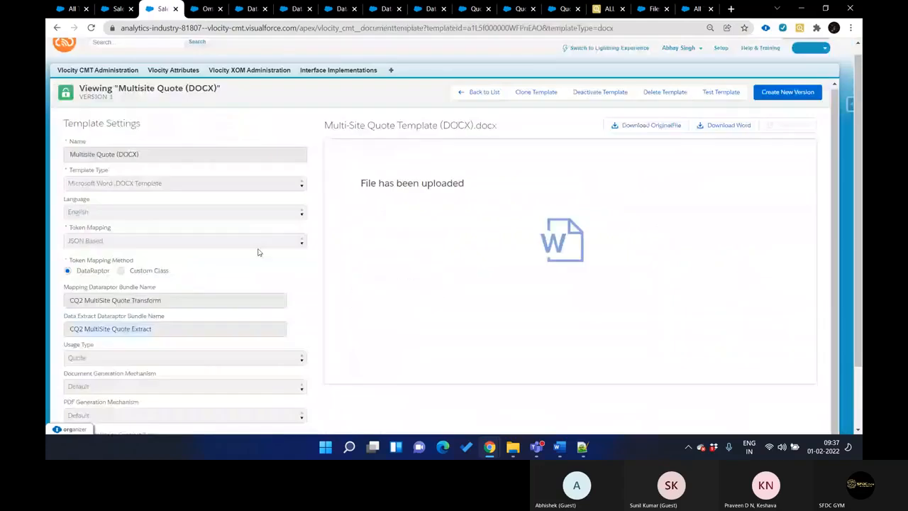
scroll(259, 253, up, 2)
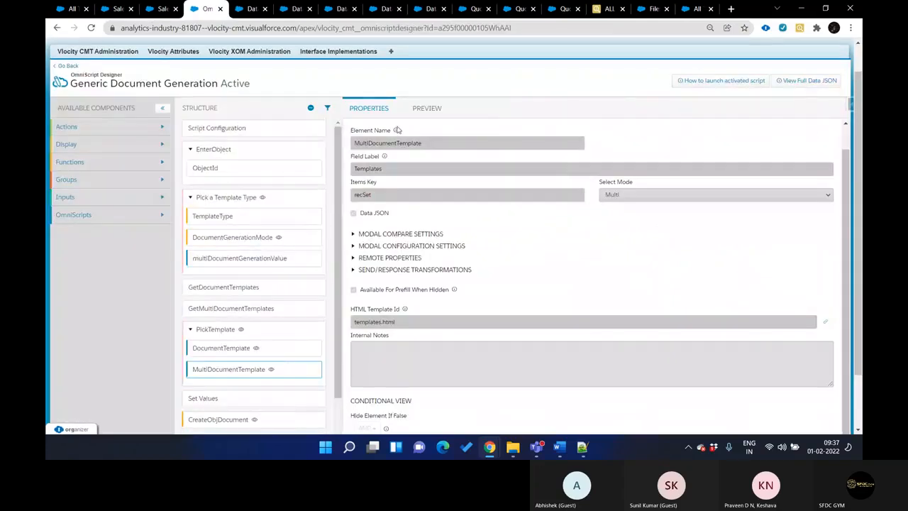
Open the Generic Document Generation preview, view the test quote record, and return to the preview
click(427, 109)
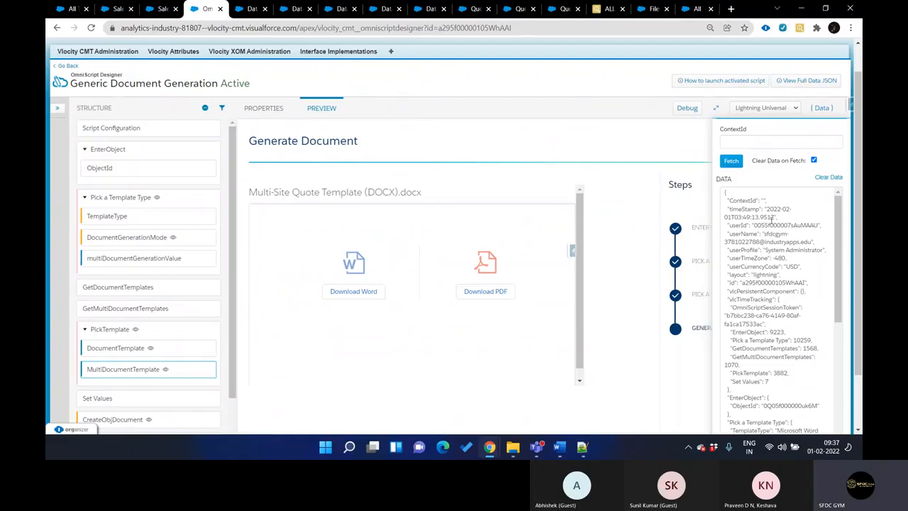
key(ctrl+Tab)
key(ctrl+Tab)
key(ctrl+Tab)
key(ctrl+Tab)
key(ctrl+Tab)
key(ctrl+Tab)
key(ctrl+Tab)
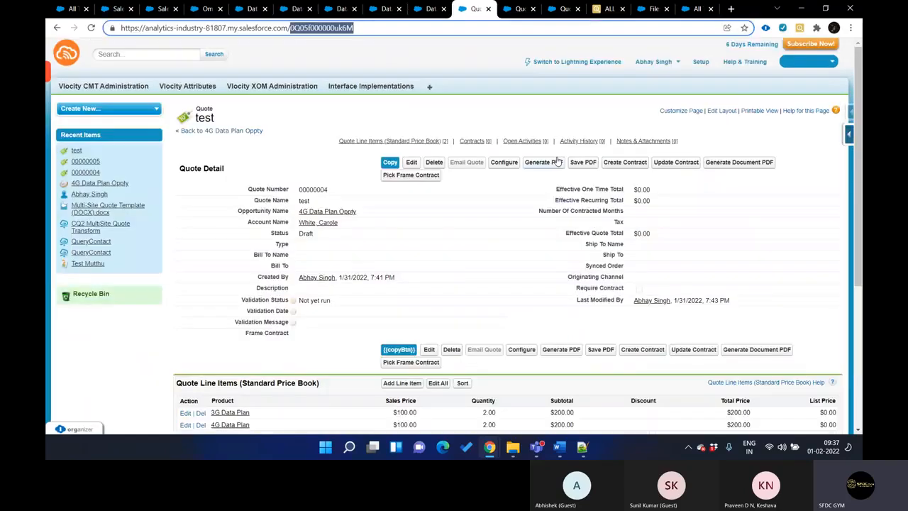
key(ctrl+shift+Tab)
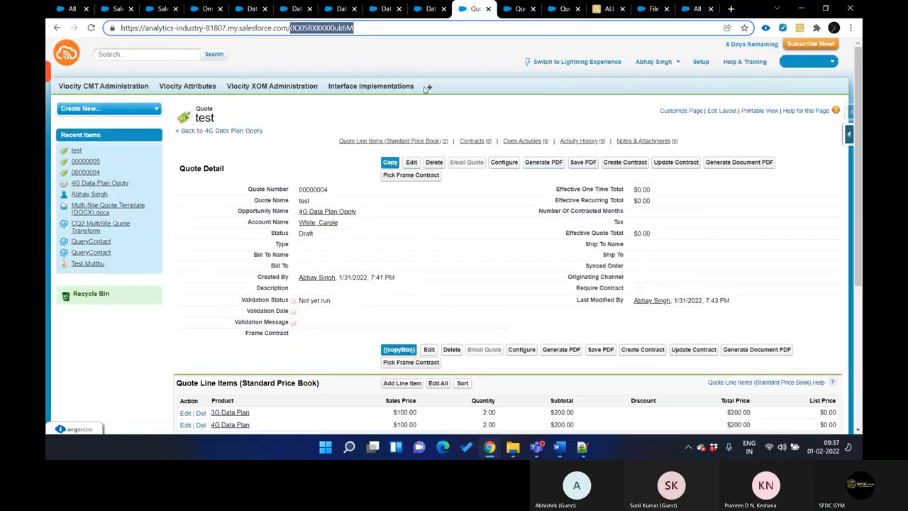
key(ctrl+shift+Tab)
key(ctrl+shift+Tab)
key(ctrl+shift+Tab)
key(ctrl+shift+Tab)
key(ctrl+shift+Tab)
key(ctrl+shift+Tab)
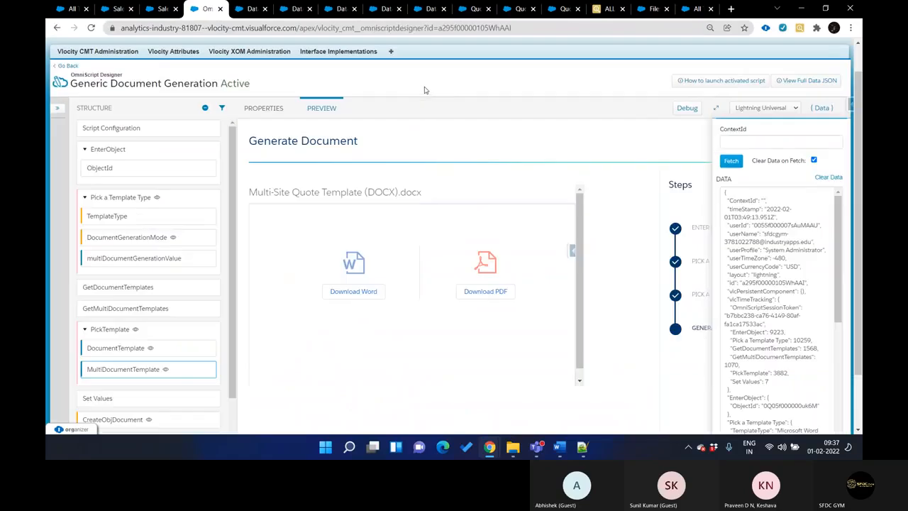
Clear the OmniScript's preview data to restart the run at the Enter Object Id step
click(813, 110)
click(821, 108)
click(828, 177)
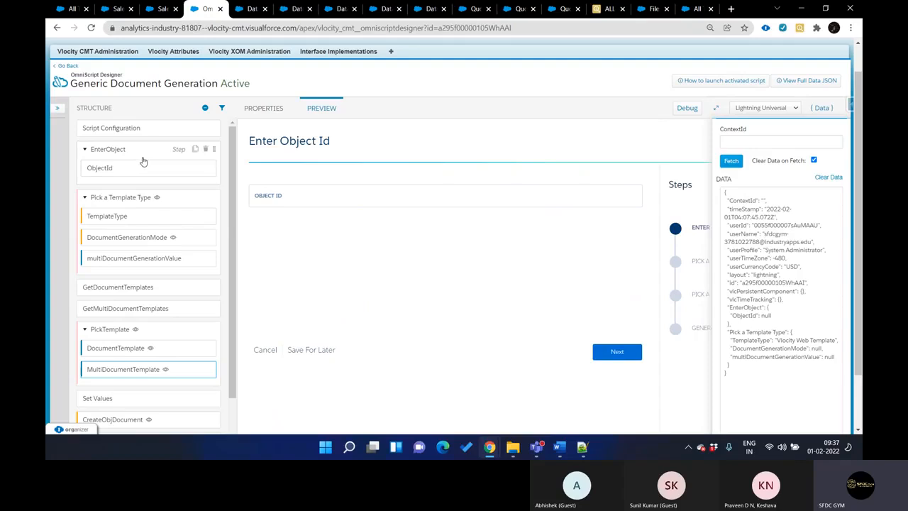
key(ctrl+Tab)
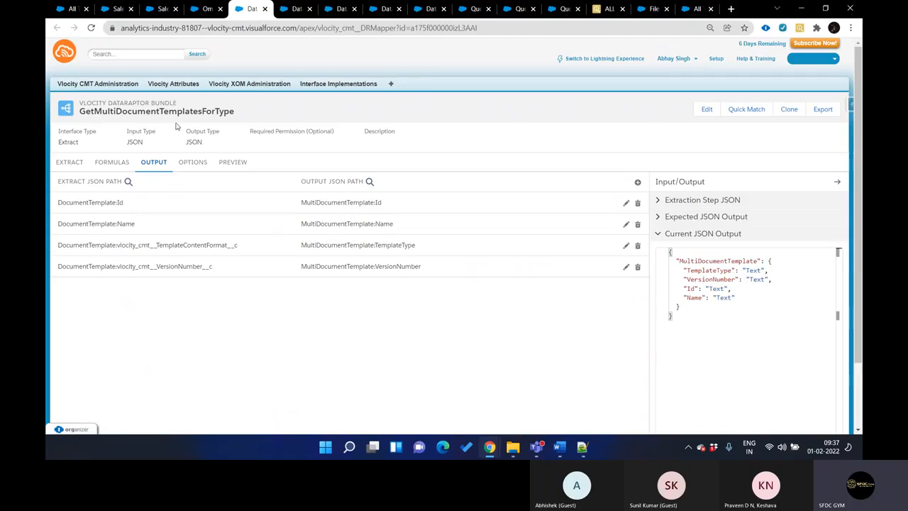
key(ctrl+shift+Tab)
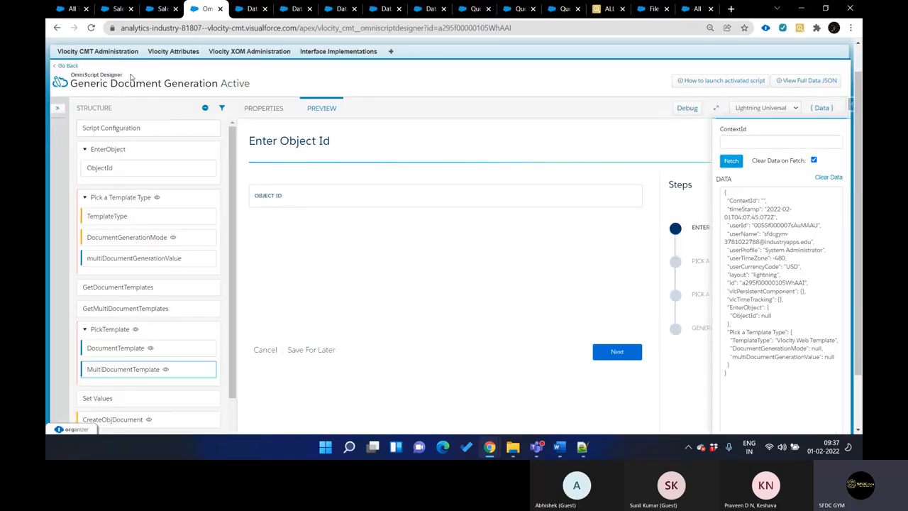
Paste the test quote's record ID as the Object ID and continue to the Pick a Template Type step
click(285, 196)
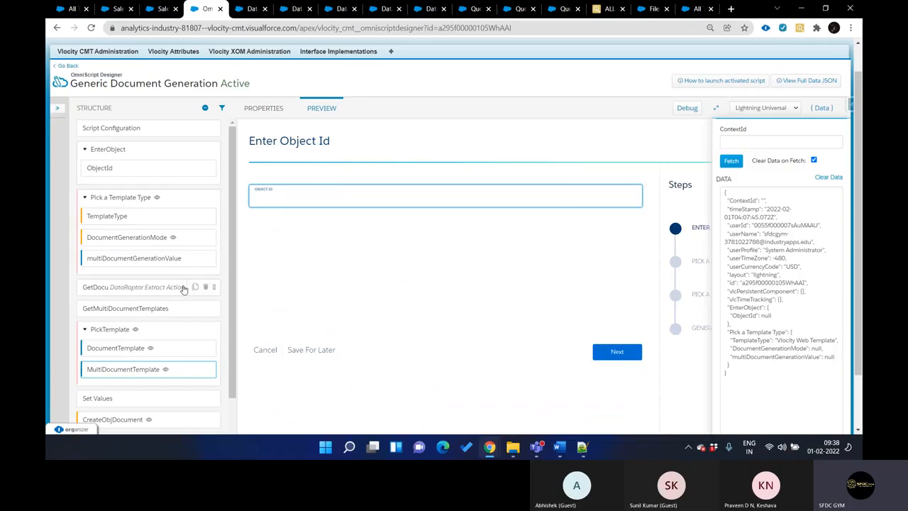
text(0Q05f000000uk6M)
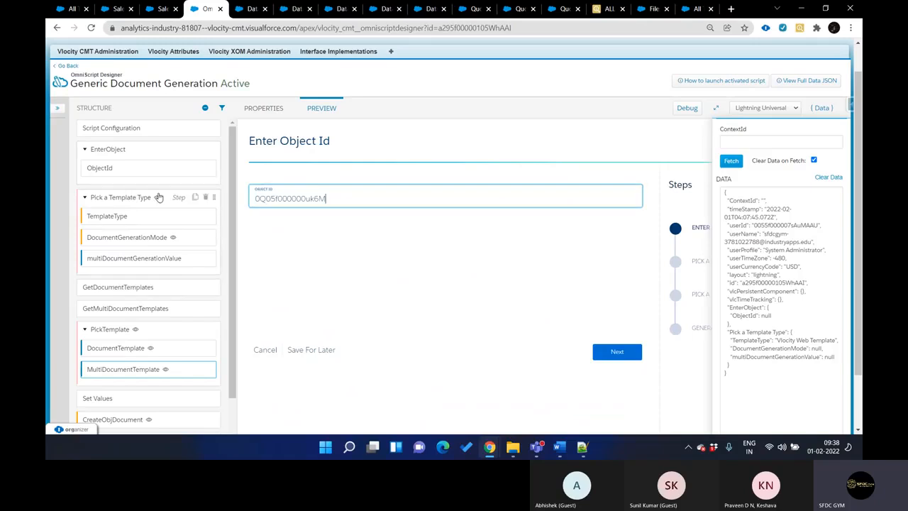
click(608, 351)
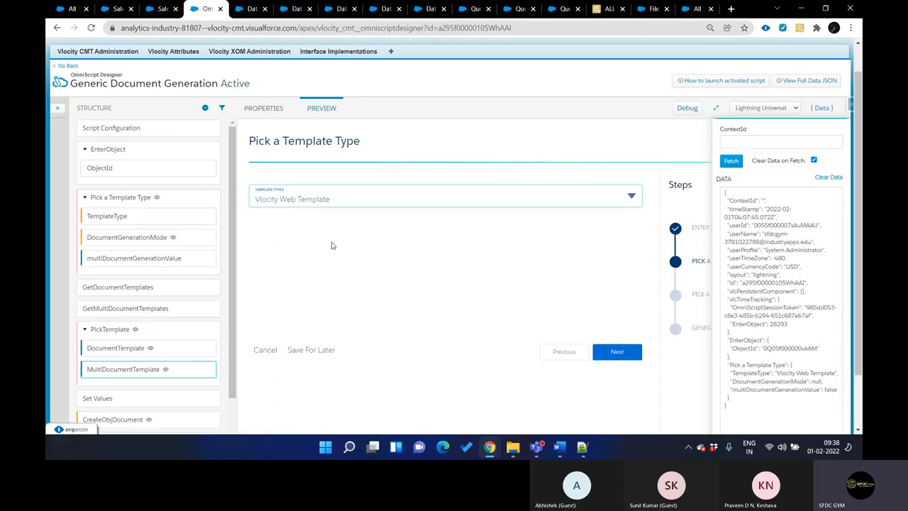
Examine the template type options and the DocumentTemplate extract filters of GetMultiDocumentTemplatesForType
click(325, 204)
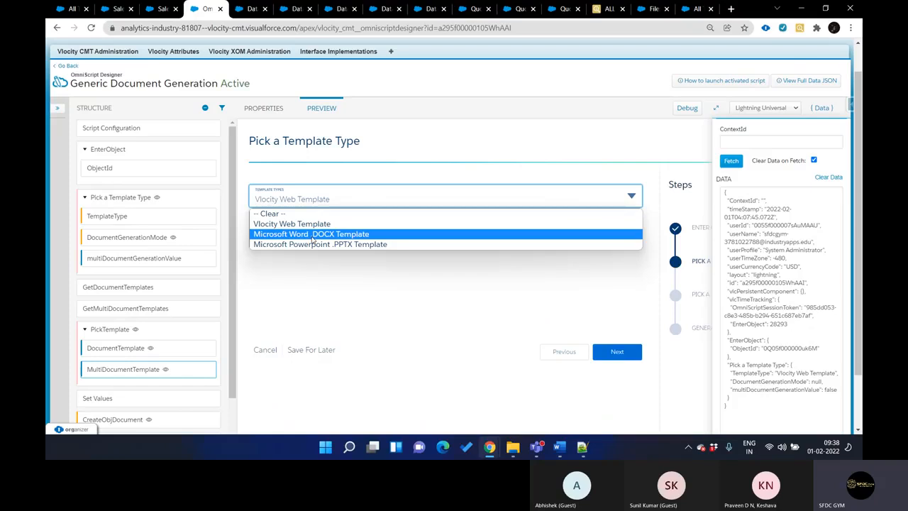
key(ctrl+Tab)
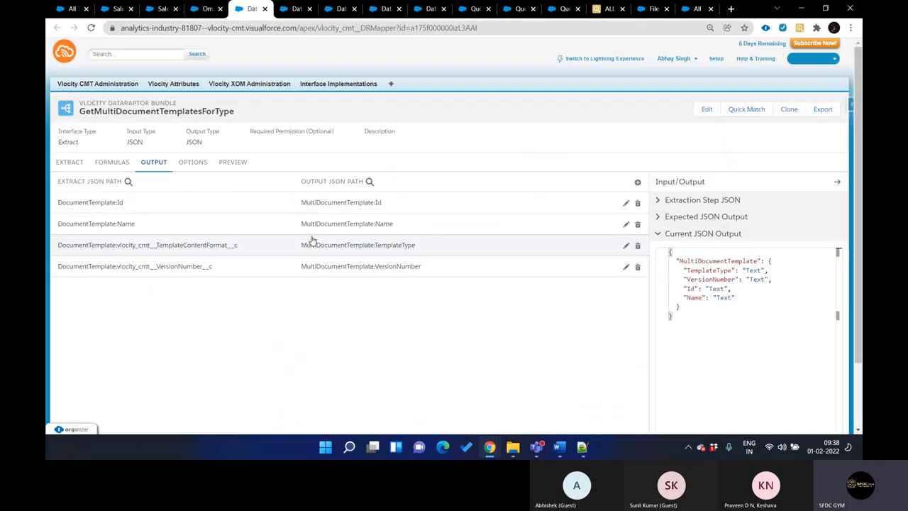
click(71, 160)
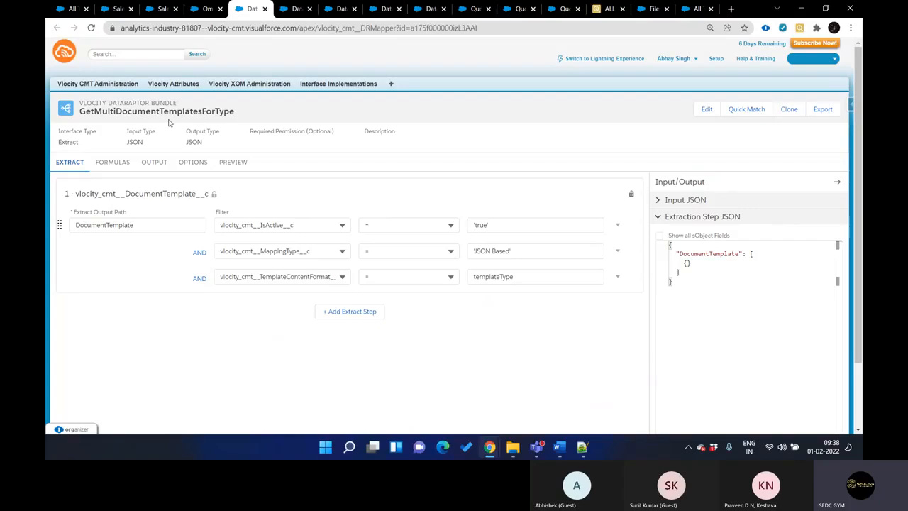
click(93, 224)
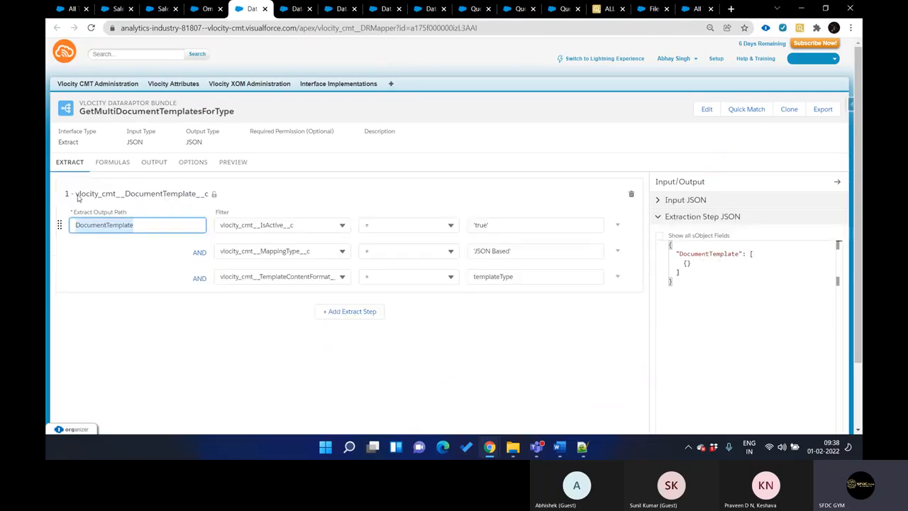
click(79, 199)
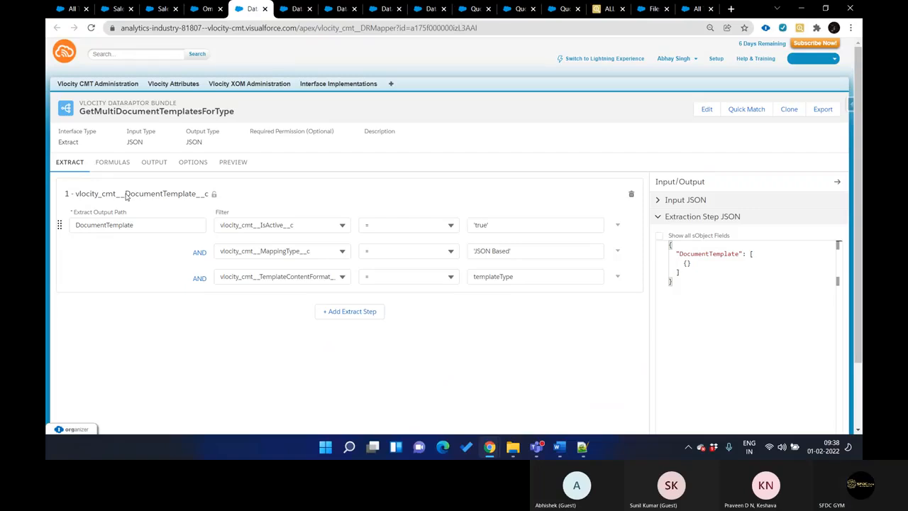
In the OmniScript preview, choose Microsoft Word .DOCX Template as the template type with Single Document Generation mode
key(ctrl+shift+Tab)
click(408, 201)
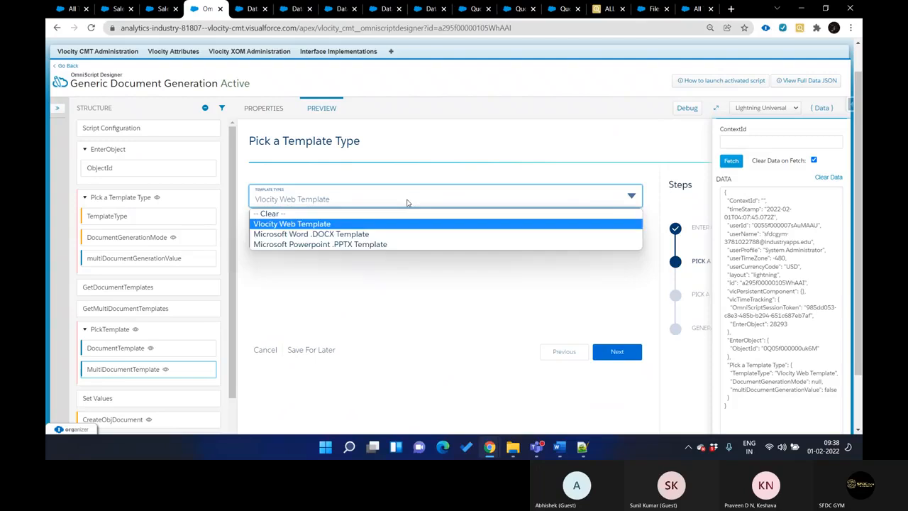
click(390, 234)
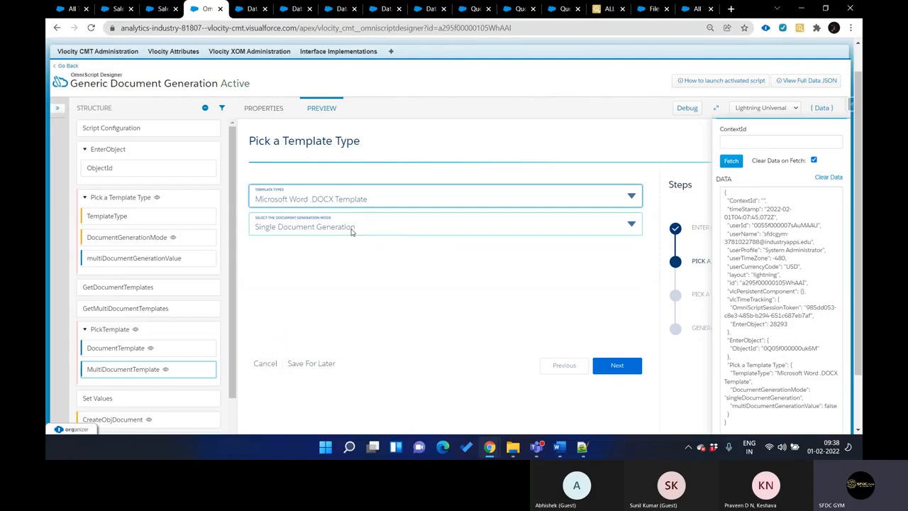
click(368, 227)
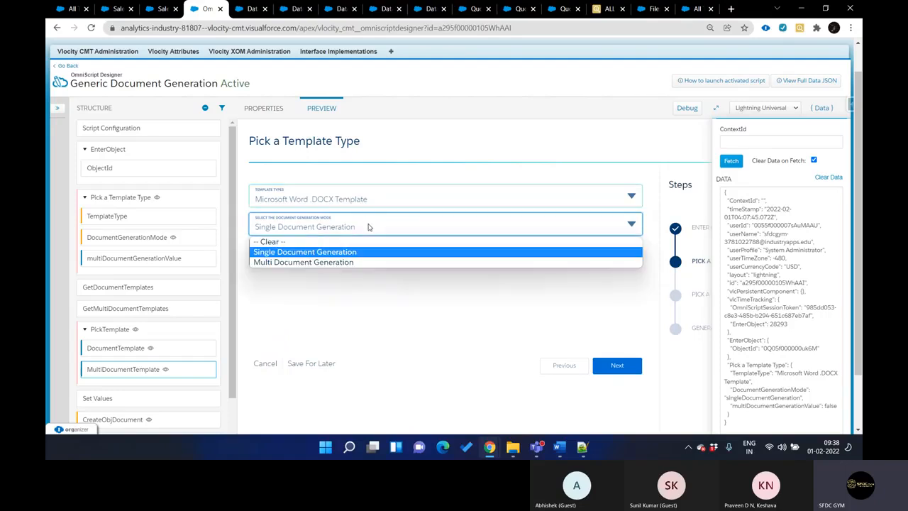
click(282, 254)
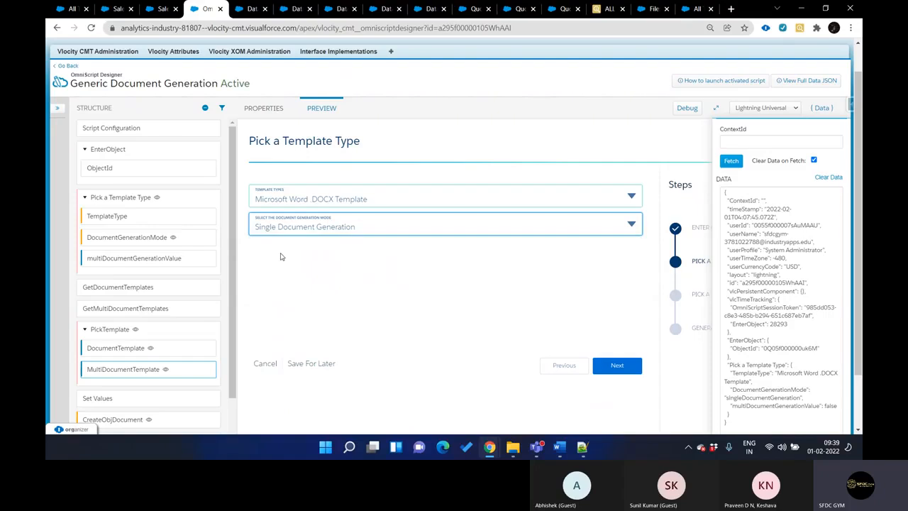
Try Multi Document Generation mode, set it back to Single Document Generation, and continue to the template selection
click(428, 228)
click(419, 262)
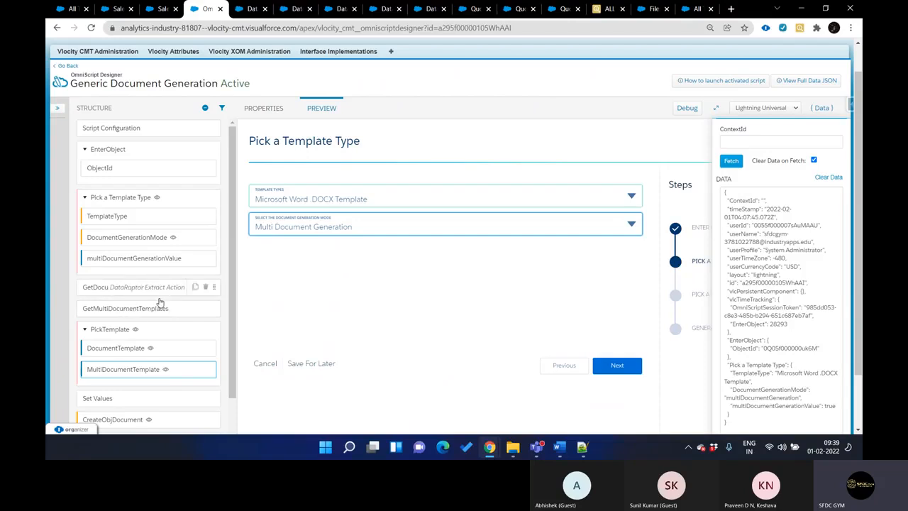
click(313, 231)
click(309, 254)
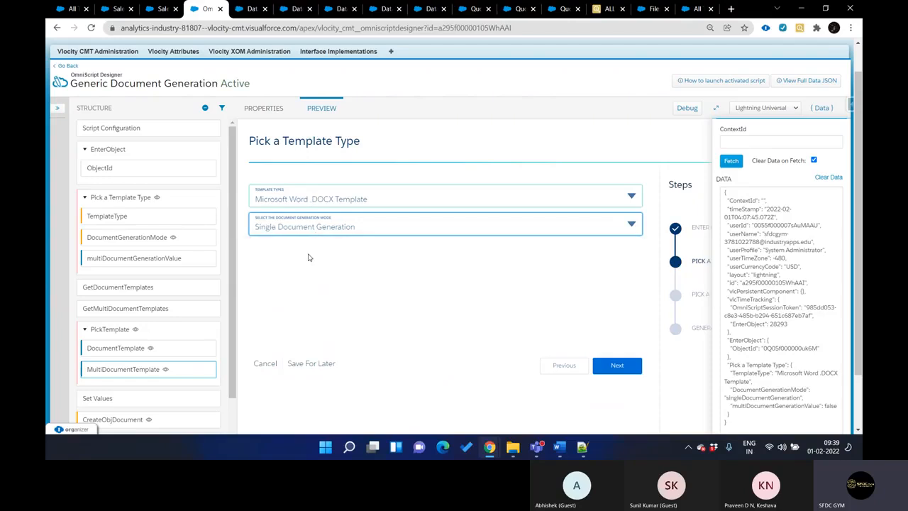
click(618, 365)
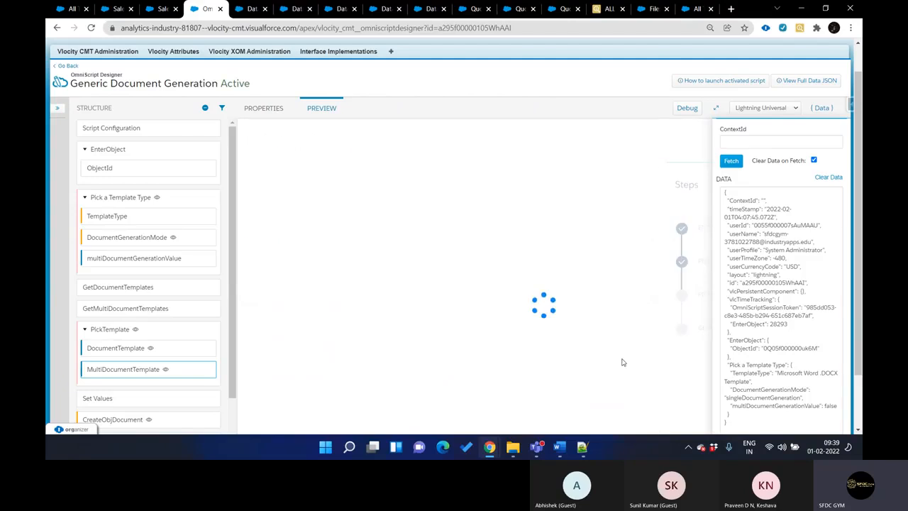
Examine the DocumentTemplate element's conditional view and the element value map of Set Values
scroll(143, 248, down, 3)
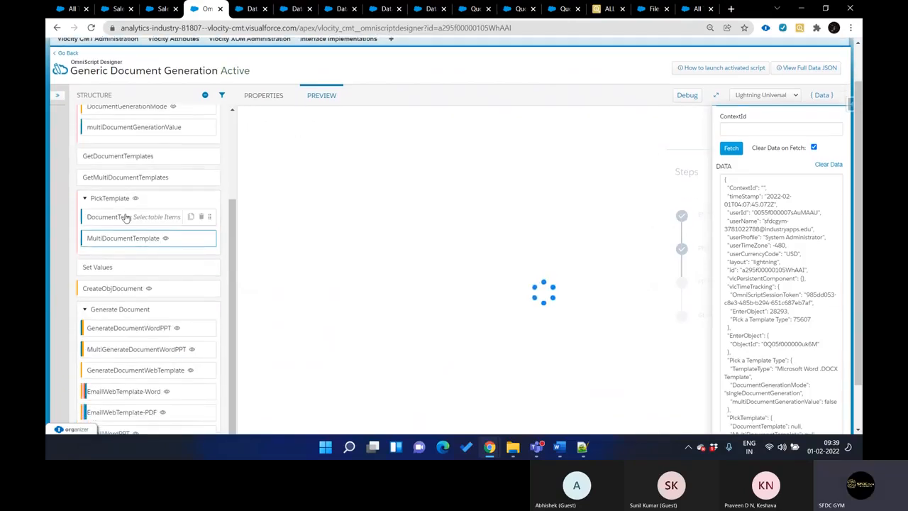
click(125, 216)
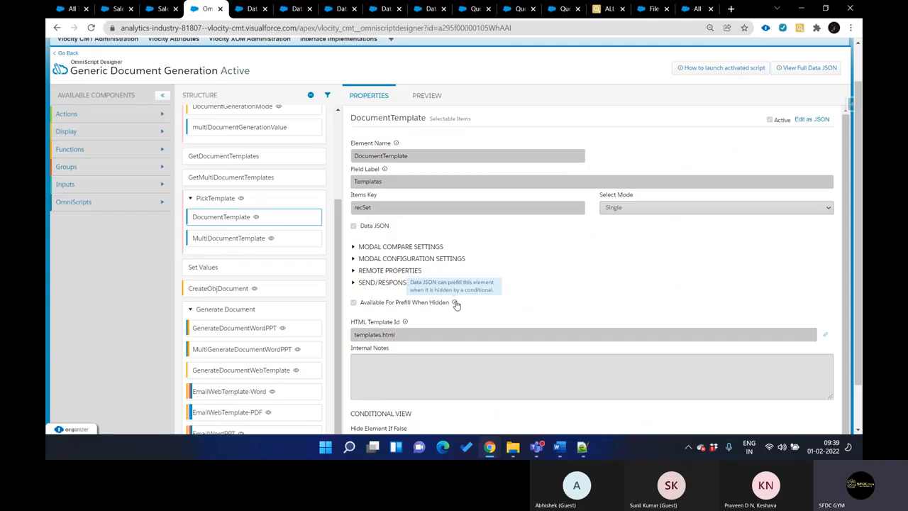
scroll(456, 305, down, 1)
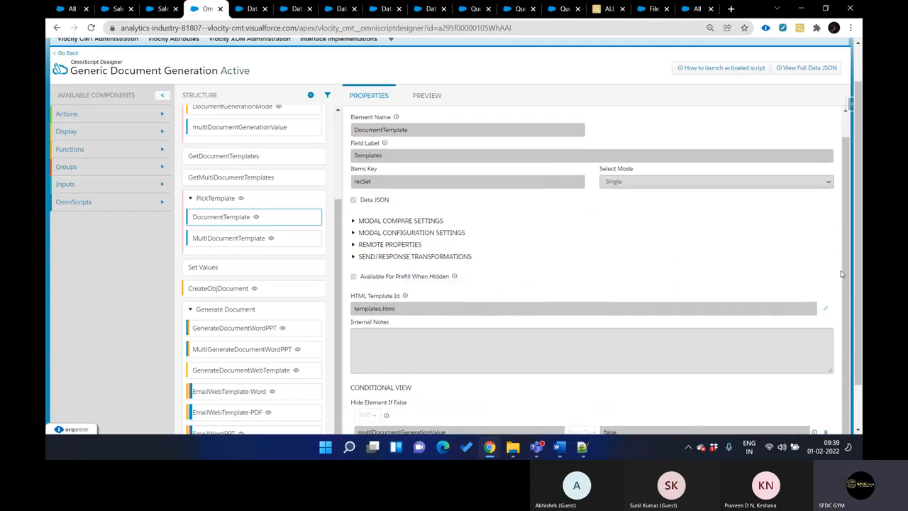
scroll(841, 273, down, 1)
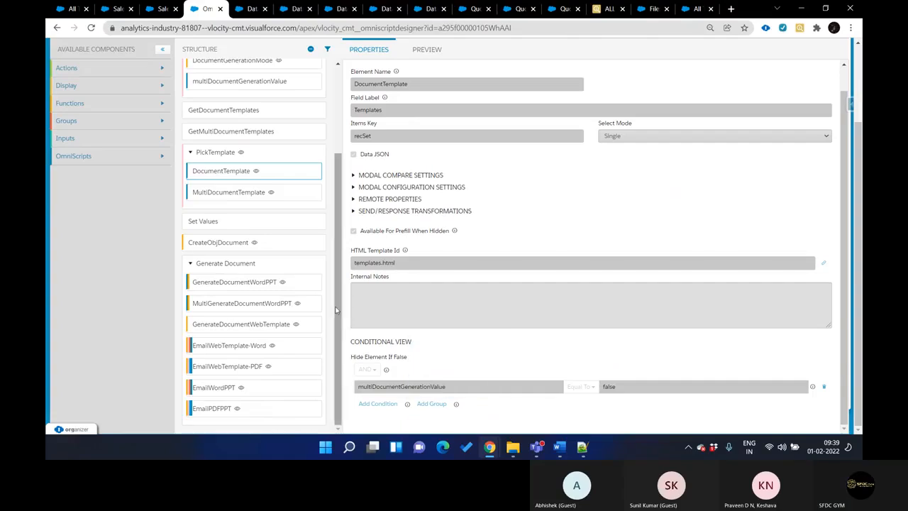
click(224, 224)
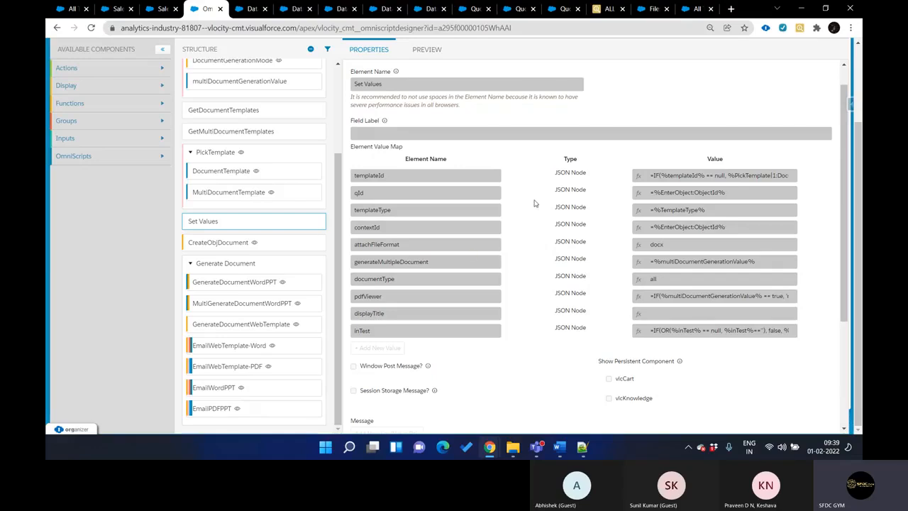
Examine the remote properties of the CreateObjDocument action and the DataRaptor settings of GetDocumentTemplates
click(259, 243)
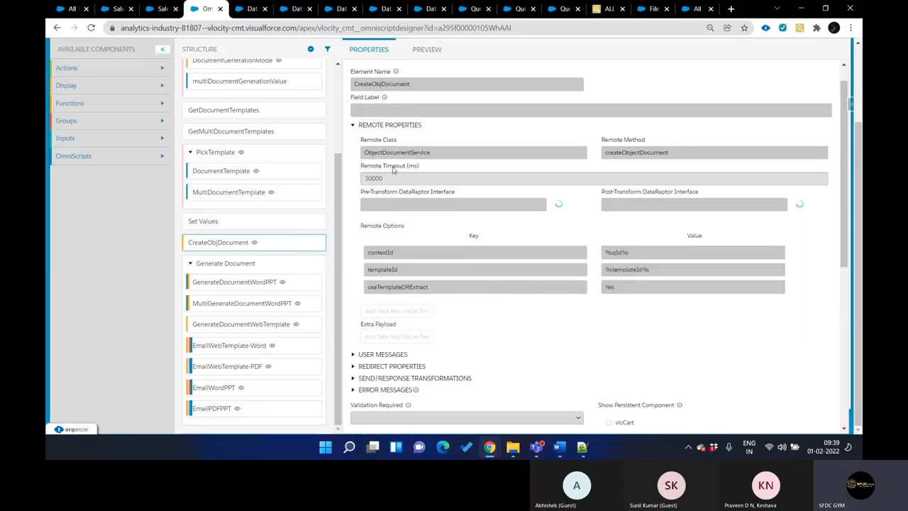
scroll(398, 163, up, 3)
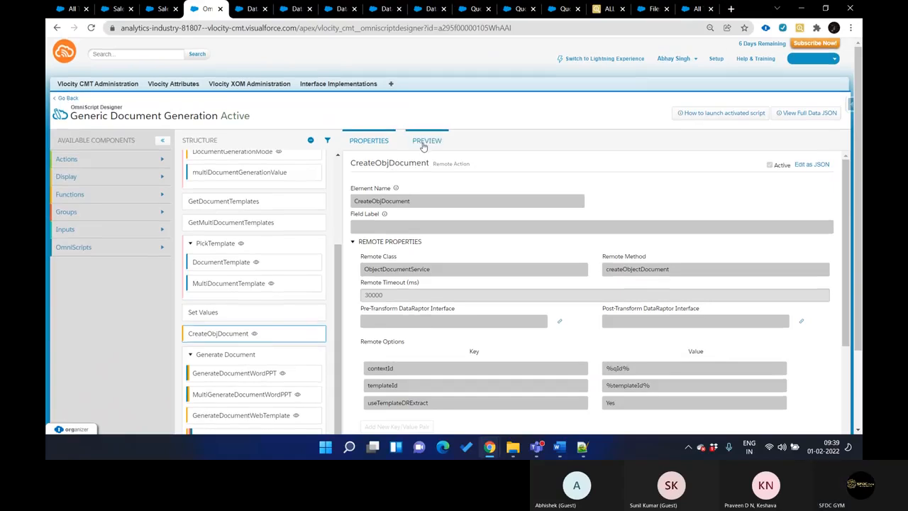
click(426, 140)
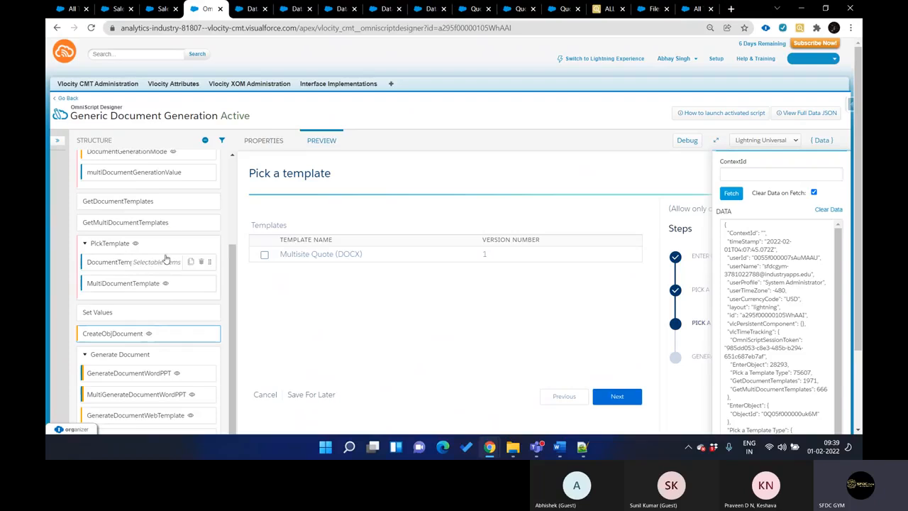
click(166, 203)
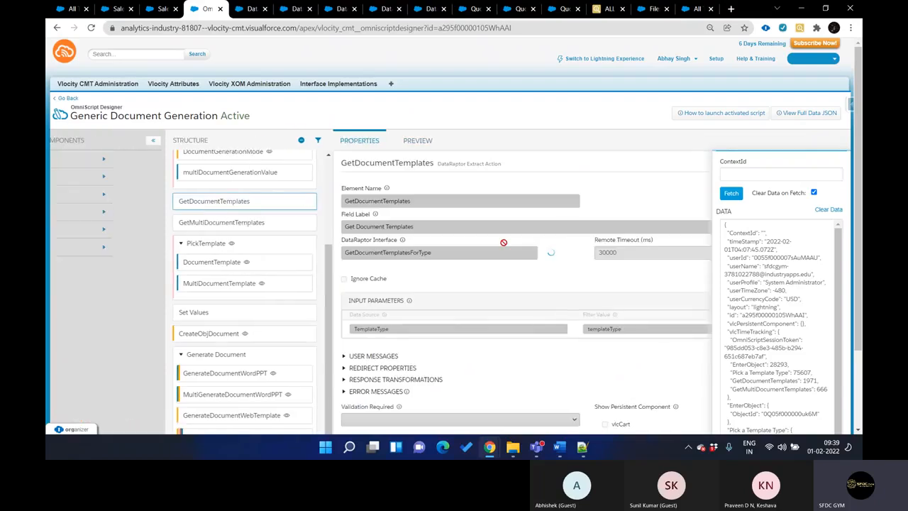
scroll(487, 238, down, 5)
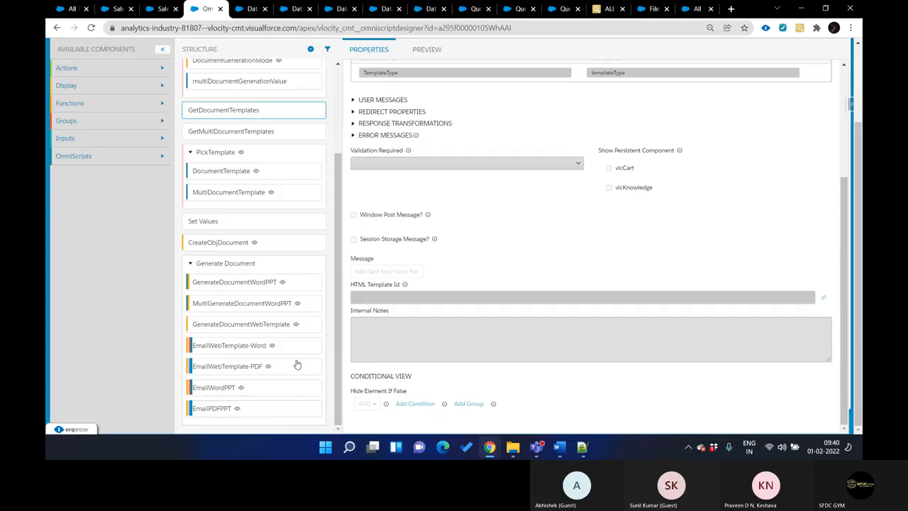
In the OmniScript preview, select the Multisite Quote (DOCX) template for document generation
scroll(298, 365, up, 6)
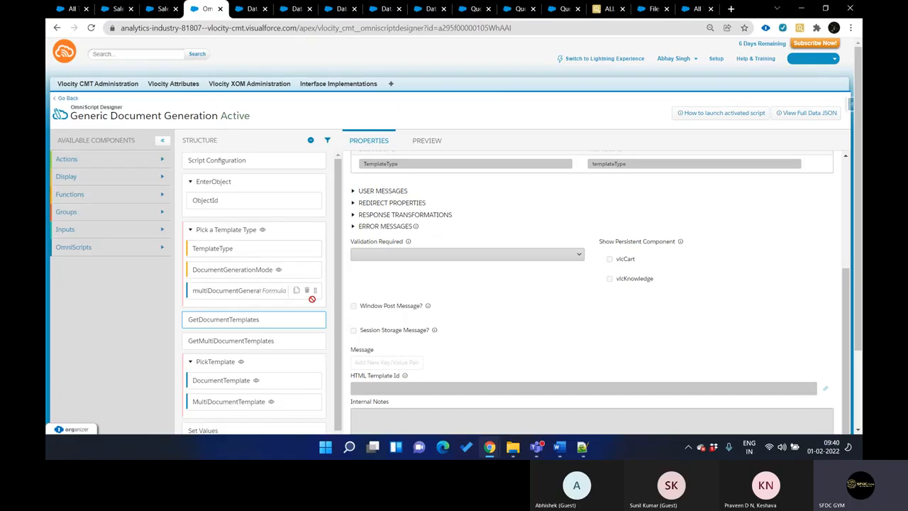
click(430, 148)
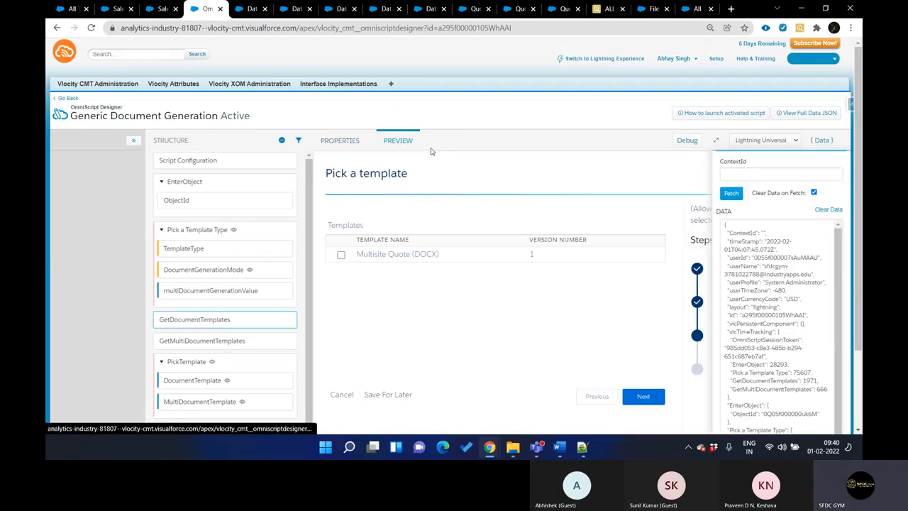
click(264, 255)
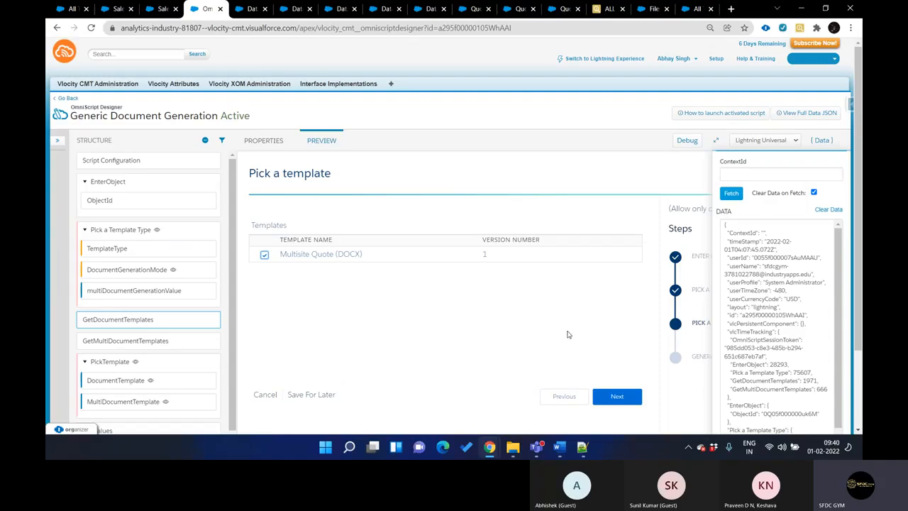
Examine the Generate Document step's elements, including GenerateDocumentWordPPT, its conditional view, MultiGenerateDocumentWordPPT and the EmailPDFPPT email action
scroll(170, 313, down, 2)
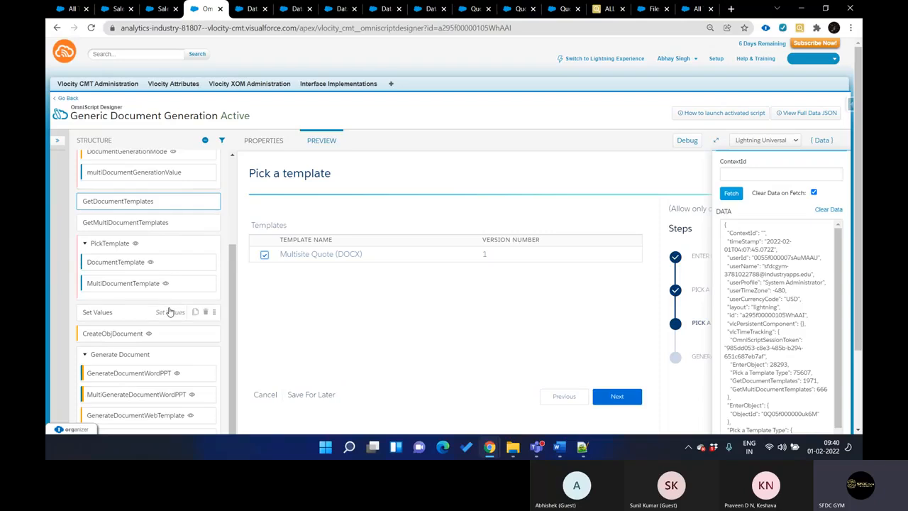
scroll(140, 354, down, 2)
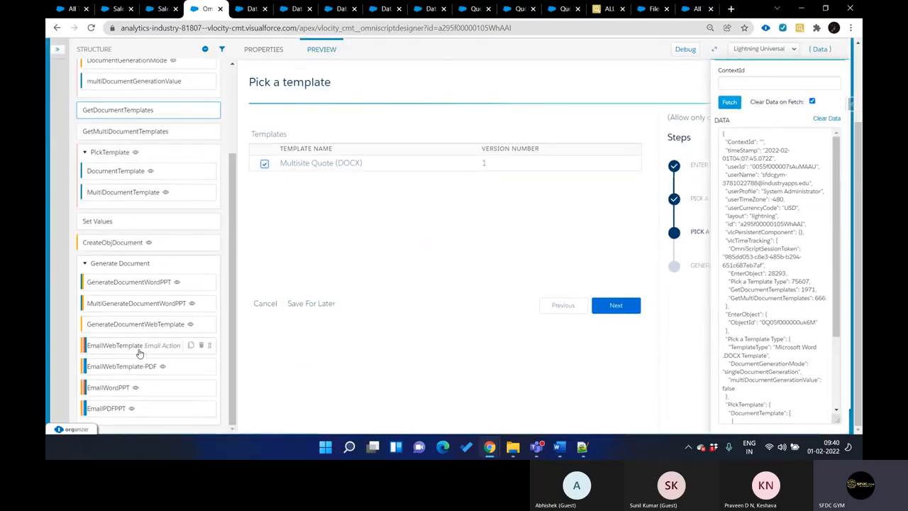
click(140, 289)
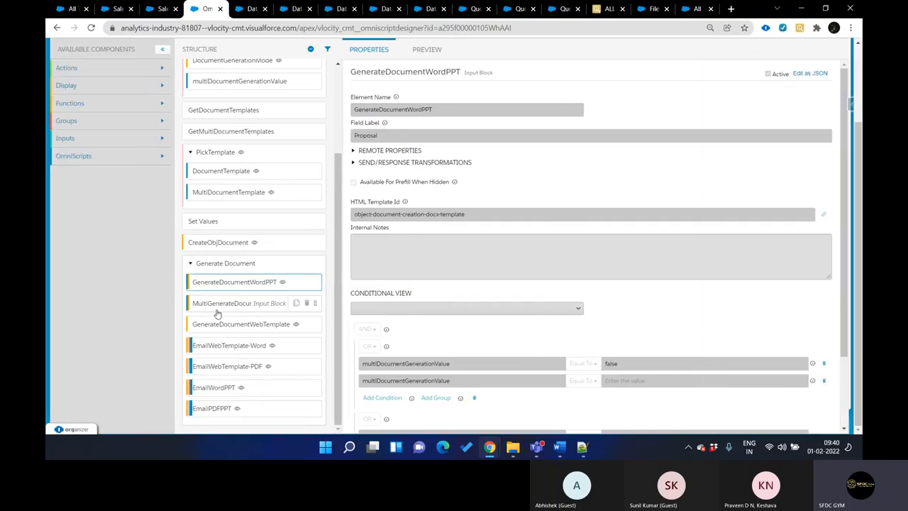
click(218, 312)
click(214, 410)
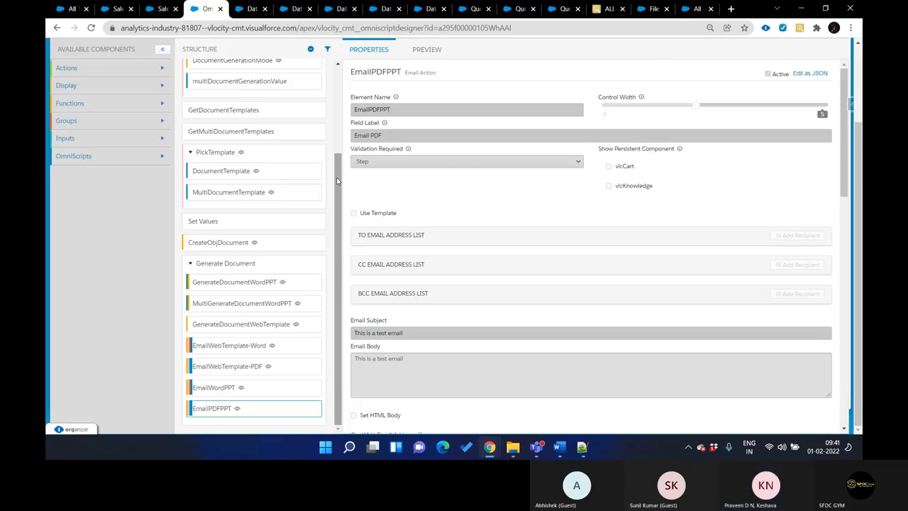
scroll(338, 181, up, 6)
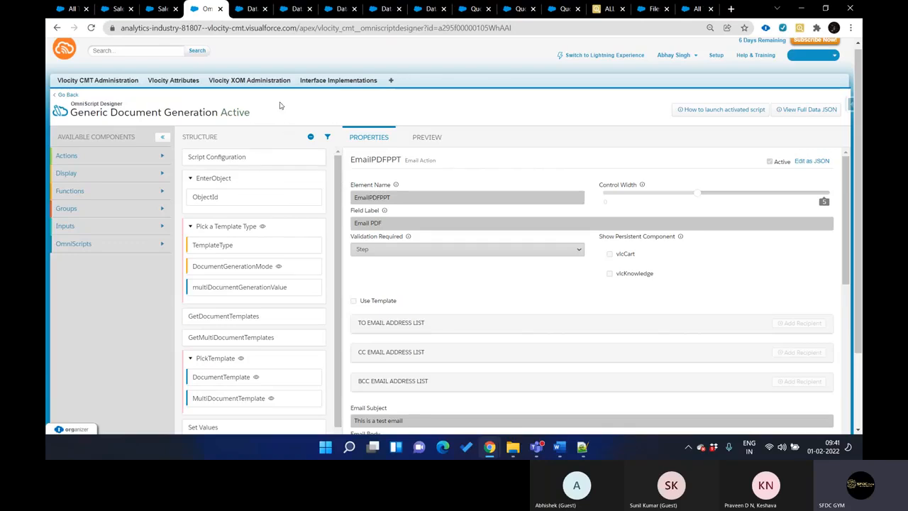
Switch to the Microsoft Teams meeting window and stop sharing the screen
key(ctrl+Tab)
key(ctrl+shift+Tab)
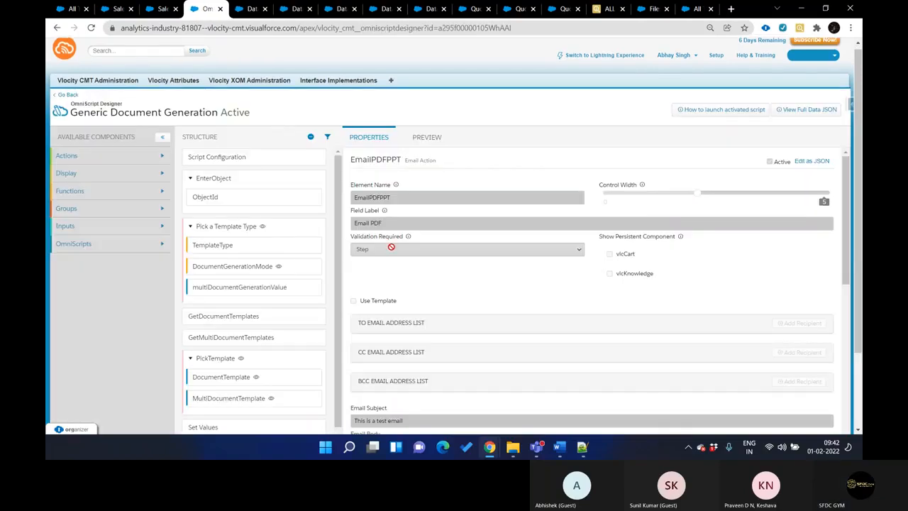
mouse_move(543, 458)
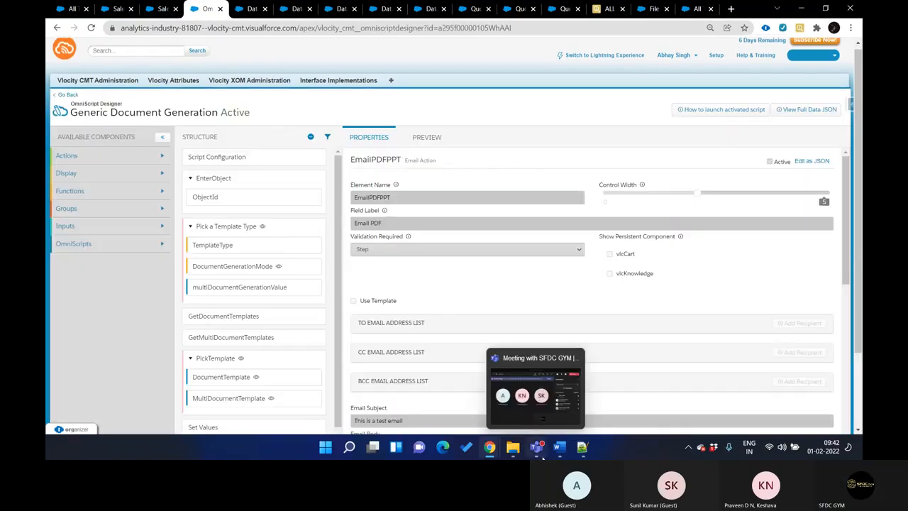
click(539, 390)
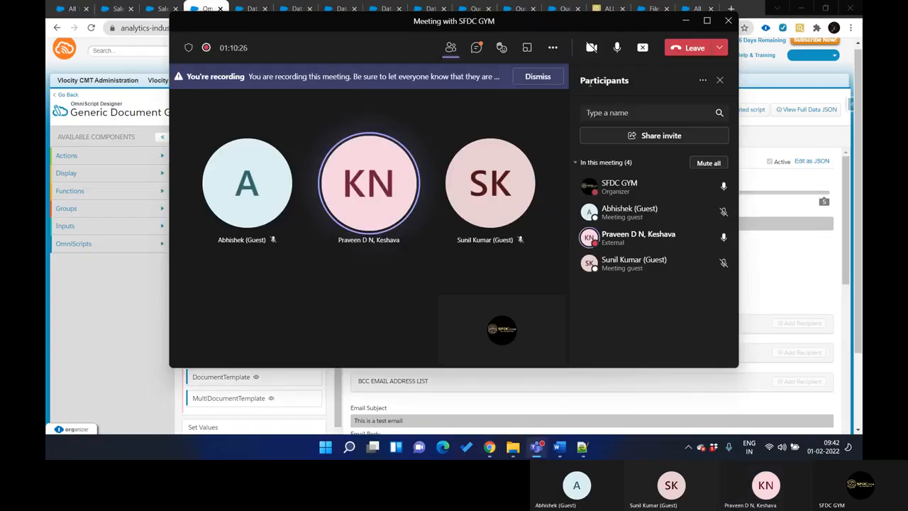
click(642, 47)
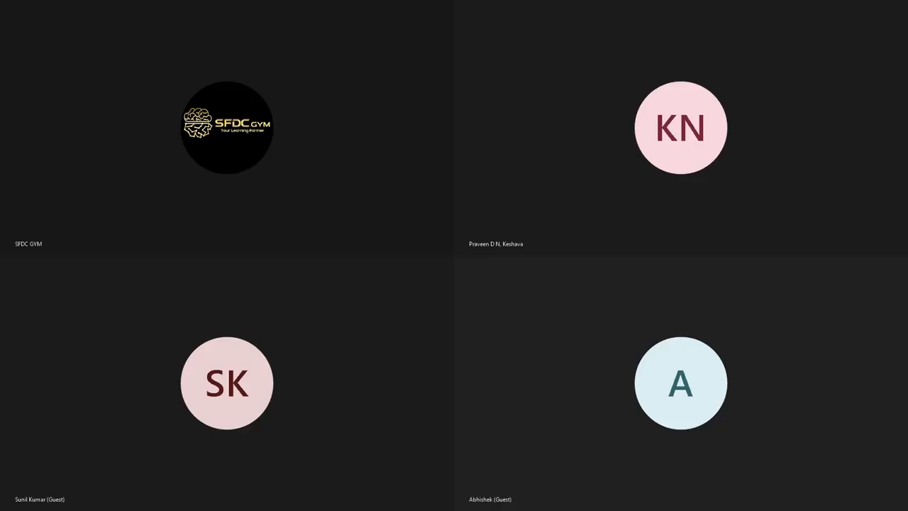